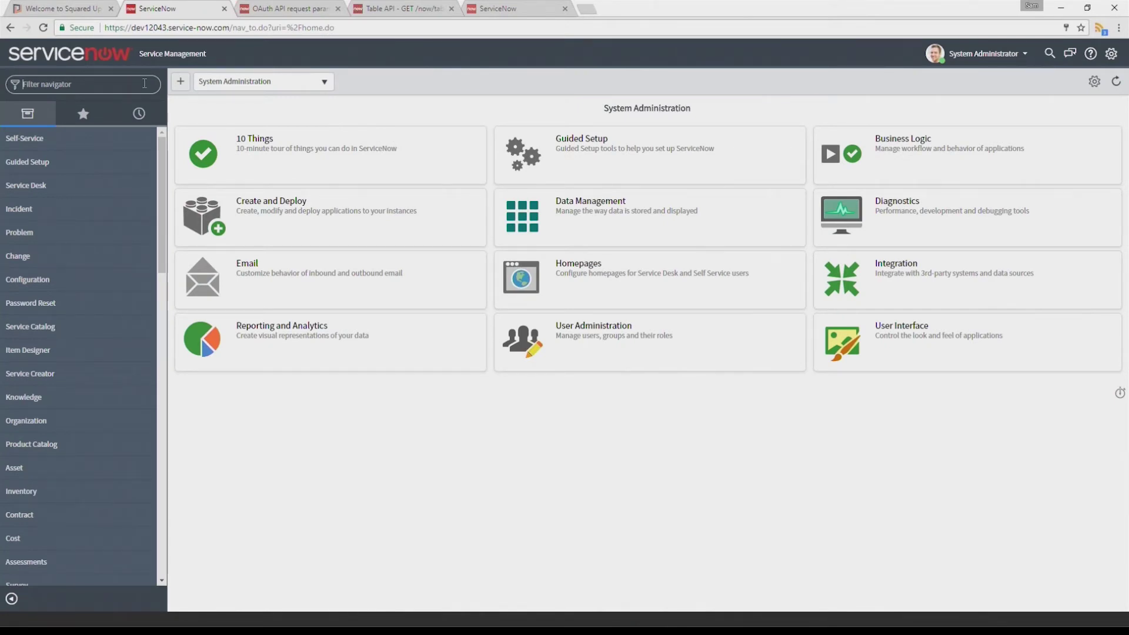
Find the System Administrator user record and review its roles, including web_service_admin
{"action": "type", "text": "user"}
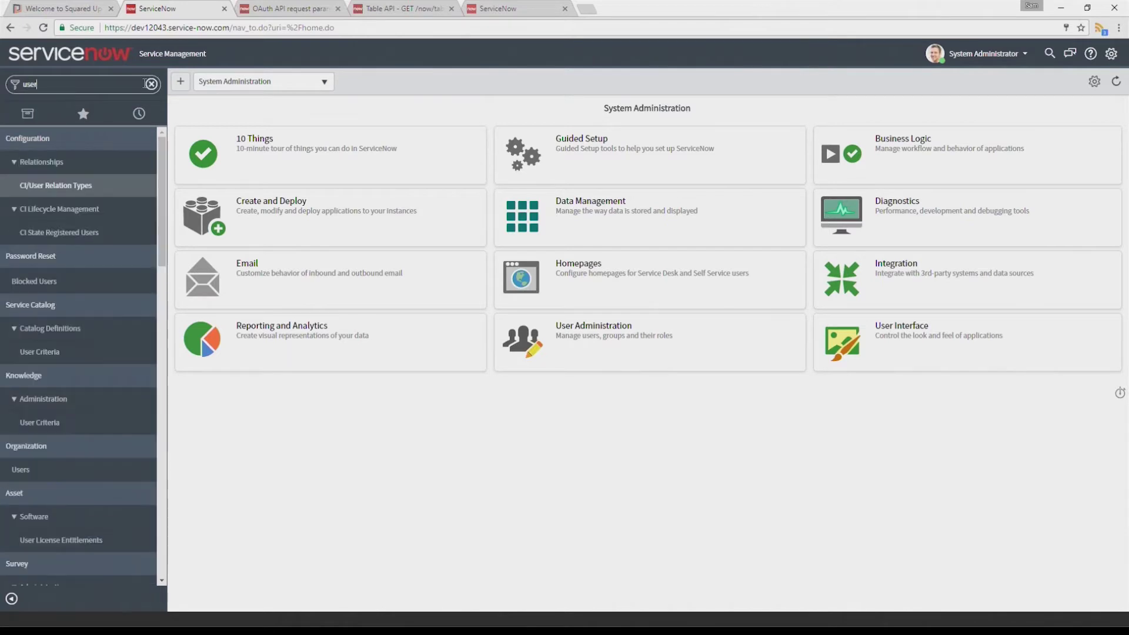
{"action": "scroll", "coordinate": [78, 408], "scroll_direction": "down", "scroll_amount": 2}
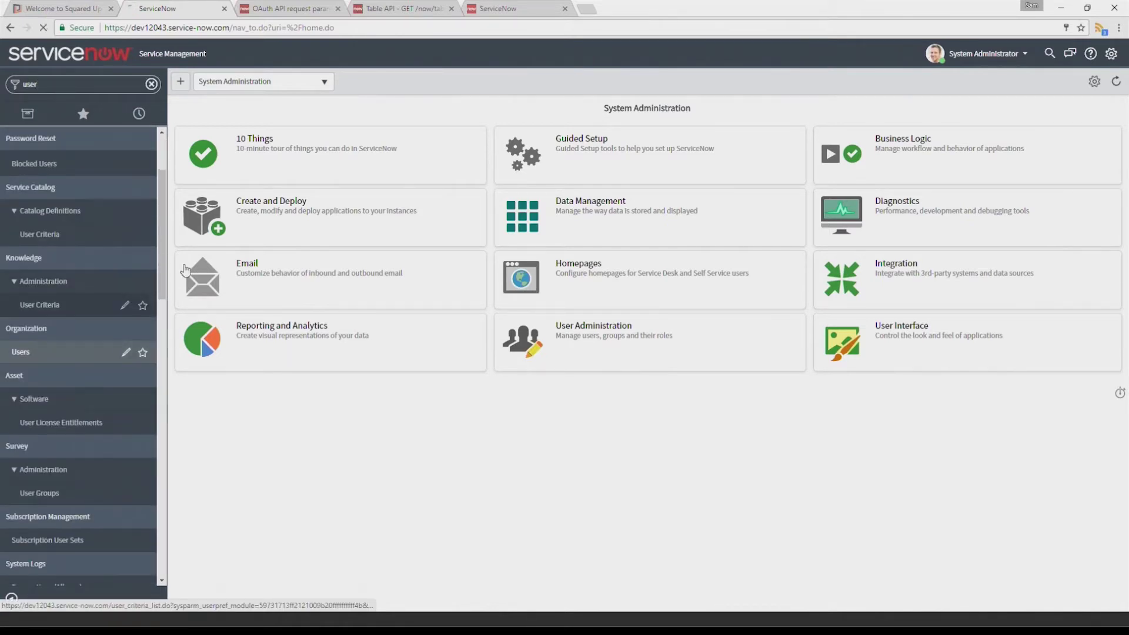
{"action": "left_click", "coordinate": [58, 353]}
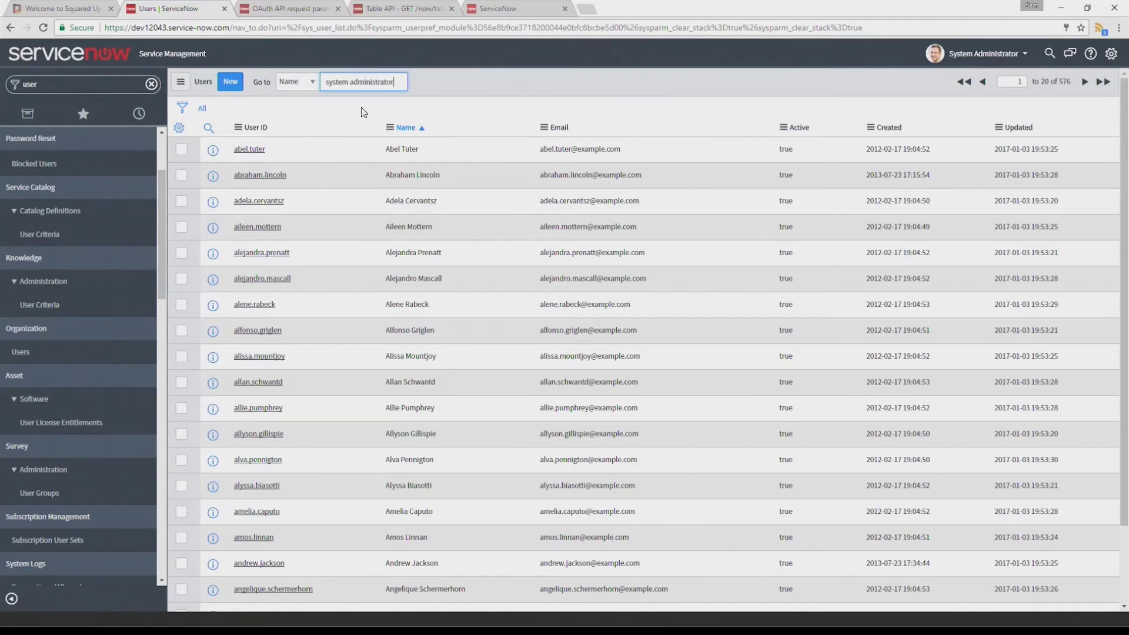
{"action": "key", "text": "Return"}
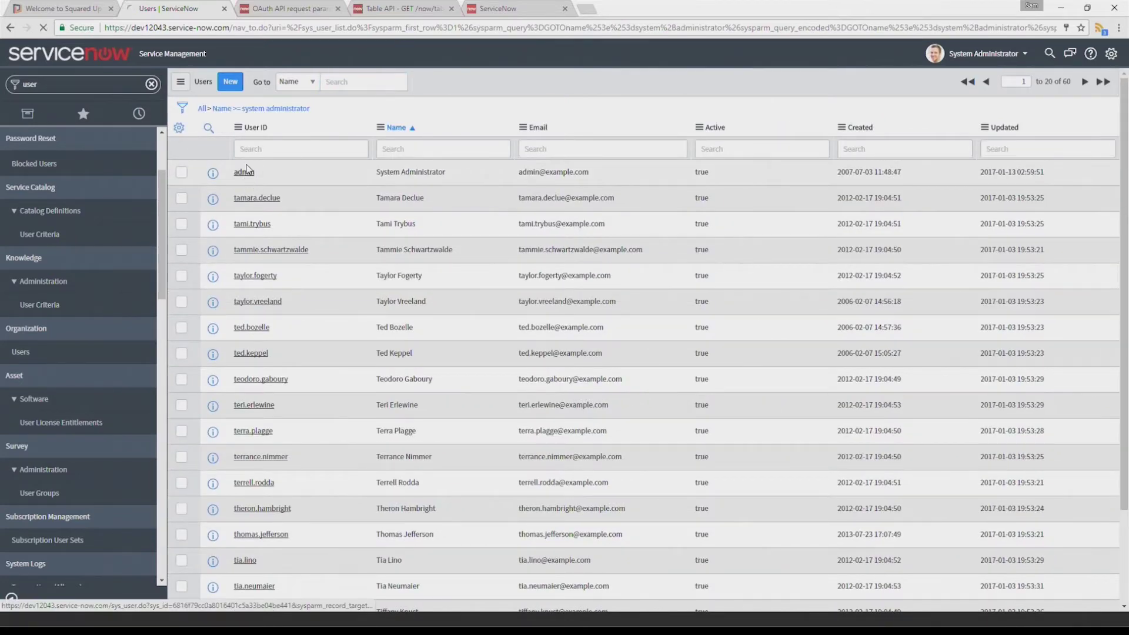
{"action": "left_click", "coordinate": [246, 170]}
{"action": "scroll", "coordinate": [621, 248], "scroll_direction": "down", "scroll_amount": 1}
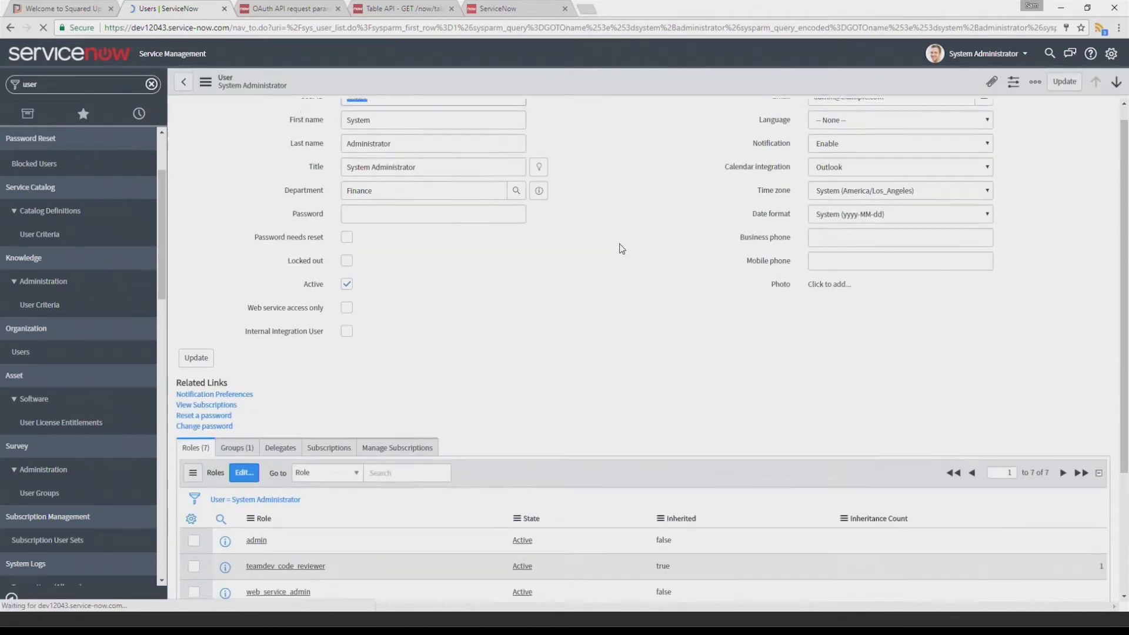
{"action": "scroll", "coordinate": [622, 248], "scroll_direction": "down", "scroll_amount": 3}
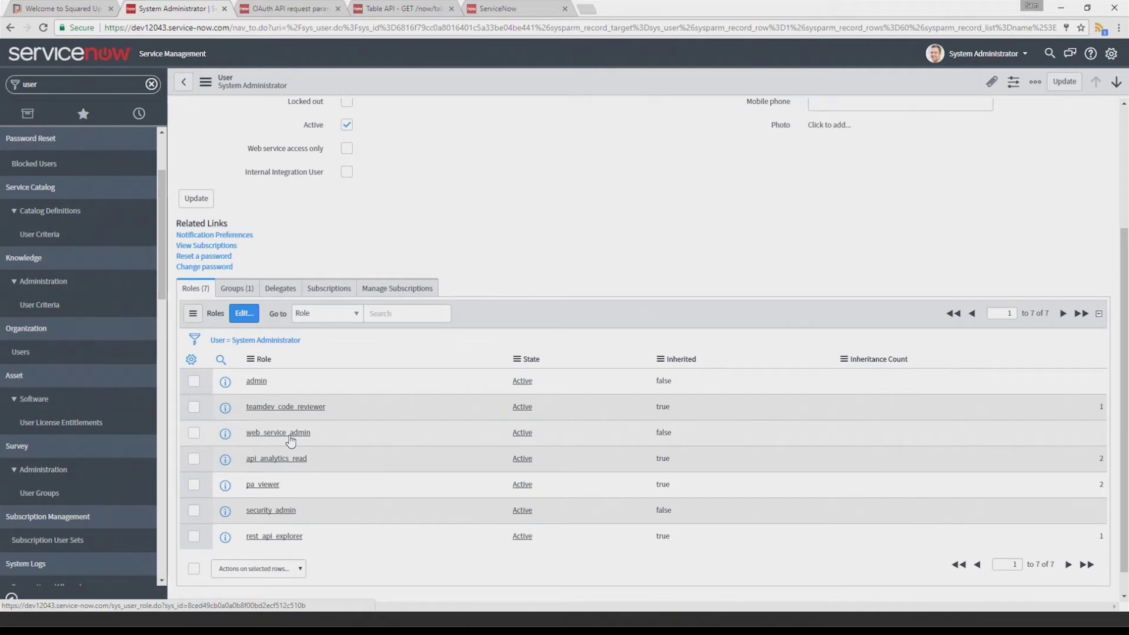
Open the admin user's role editor, cancel without changes, and clear the navigator filter
{"action": "left_click", "coordinate": [244, 313]}
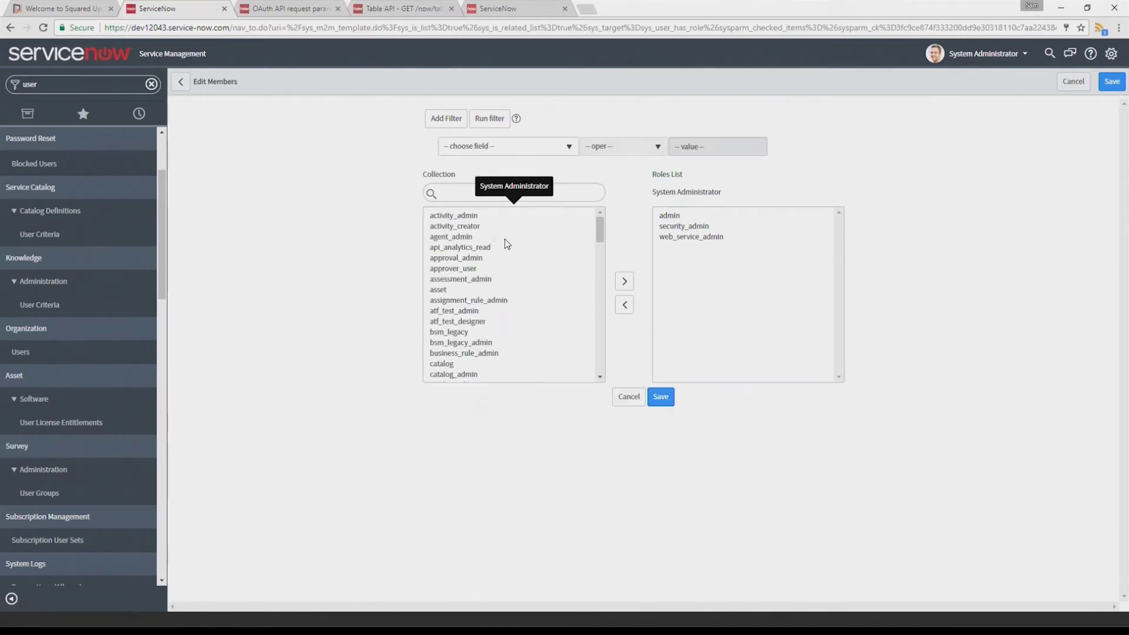
{"action": "scroll", "coordinate": [512, 259], "scroll_direction": "down", "scroll_amount": 10}
{"action": "scroll", "coordinate": [517, 300], "scroll_direction": "down", "scroll_amount": 3}
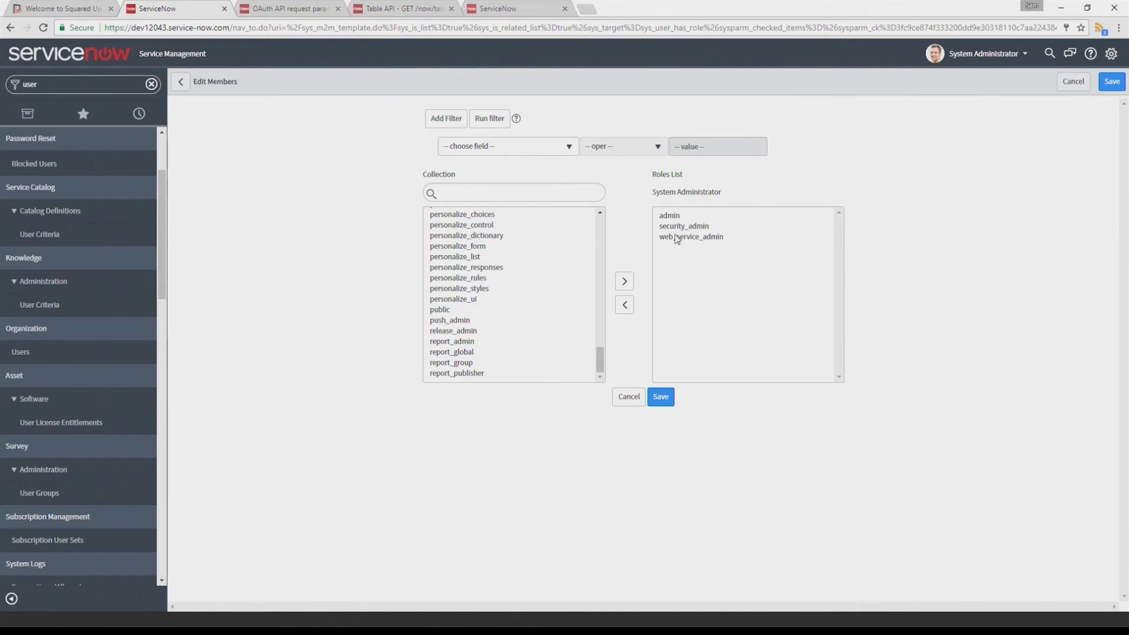
{"action": "left_click", "coordinate": [629, 396]}
{"action": "left_click", "coordinate": [152, 84]}
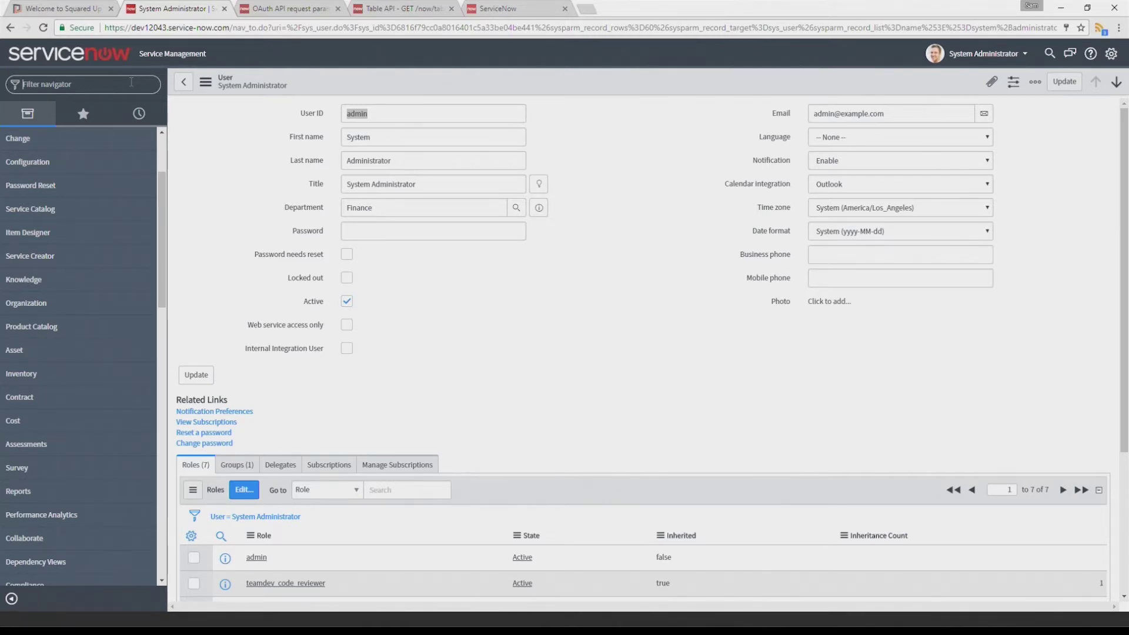
Open the Change Request table definition to confirm web-service access is allowed
{"action": "type", "text": "table"}
{"action": "scroll", "coordinate": [74, 406], "scroll_direction": "down", "scroll_amount": 3}
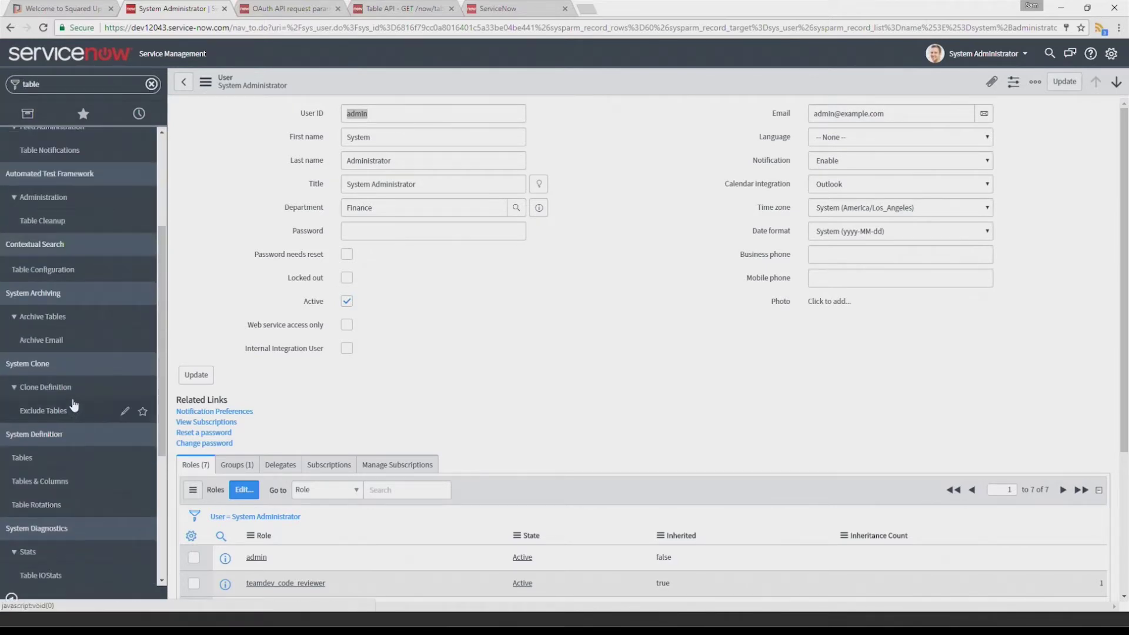
{"action": "scroll", "coordinate": [65, 382], "scroll_direction": "down", "scroll_amount": 2}
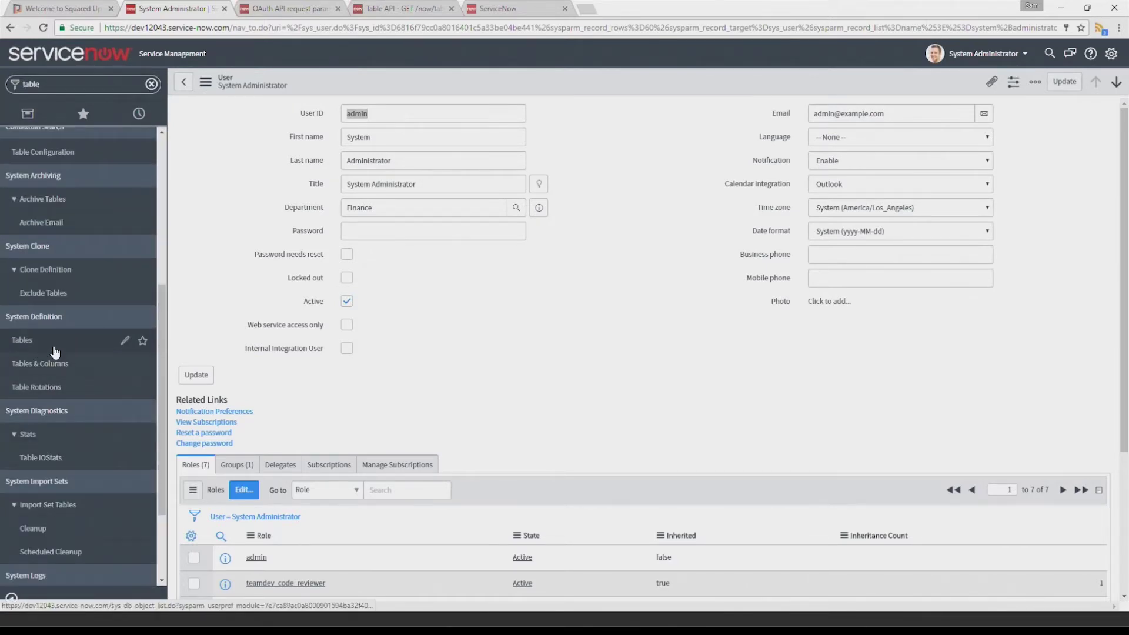
{"action": "left_click", "coordinate": [55, 344]}
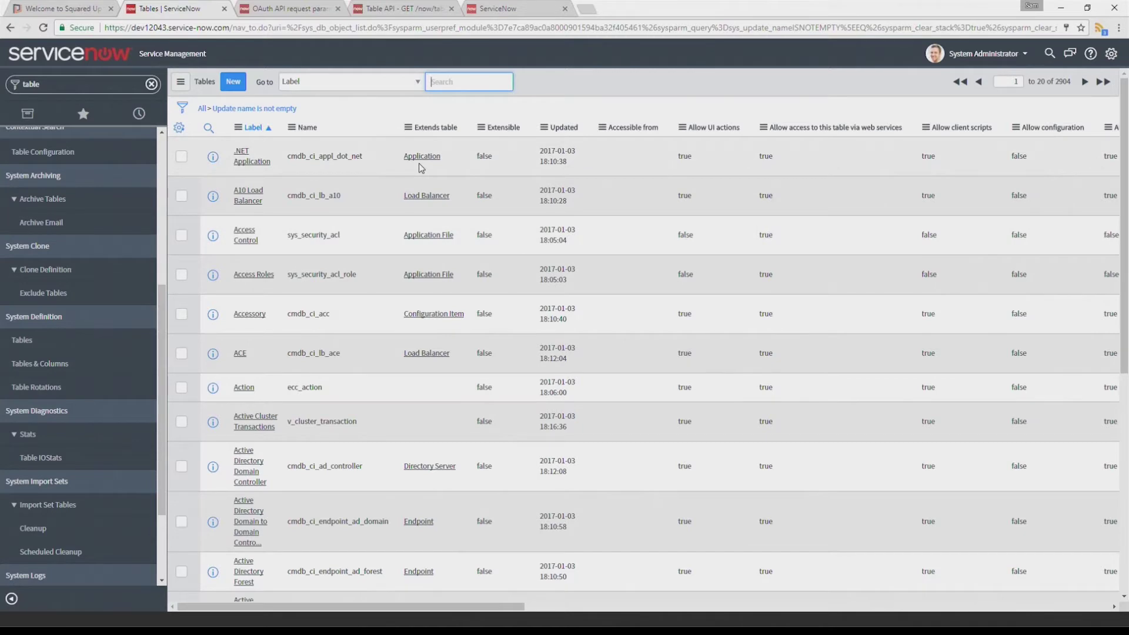
{"action": "type", "text": "change request"}
{"action": "key", "text": "Return"}
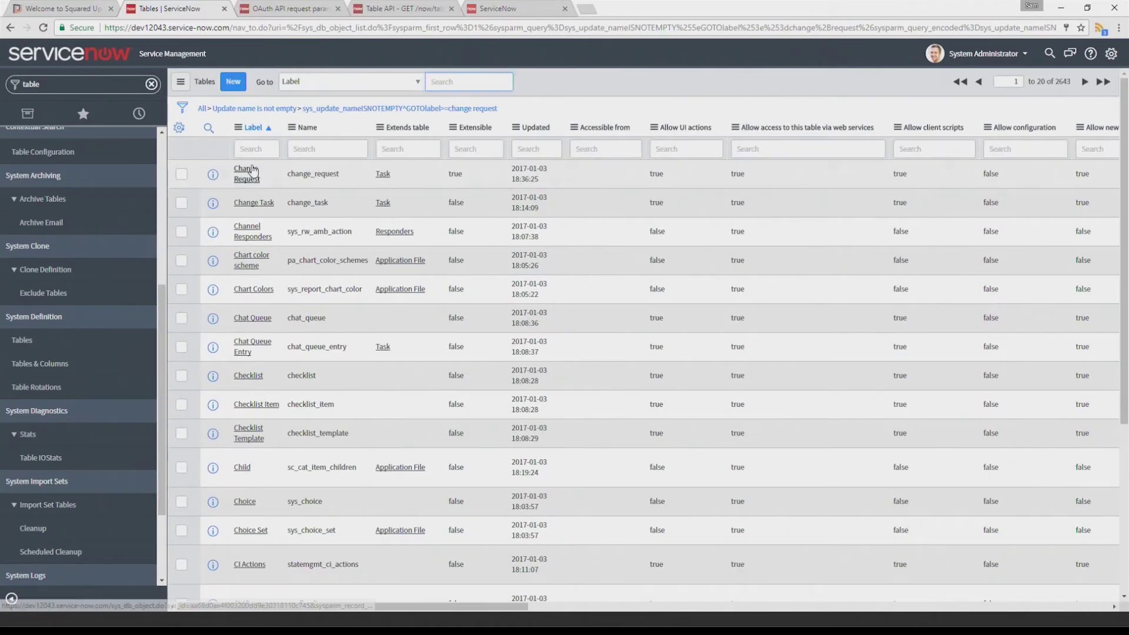
{"action": "left_click", "coordinate": [248, 171]}
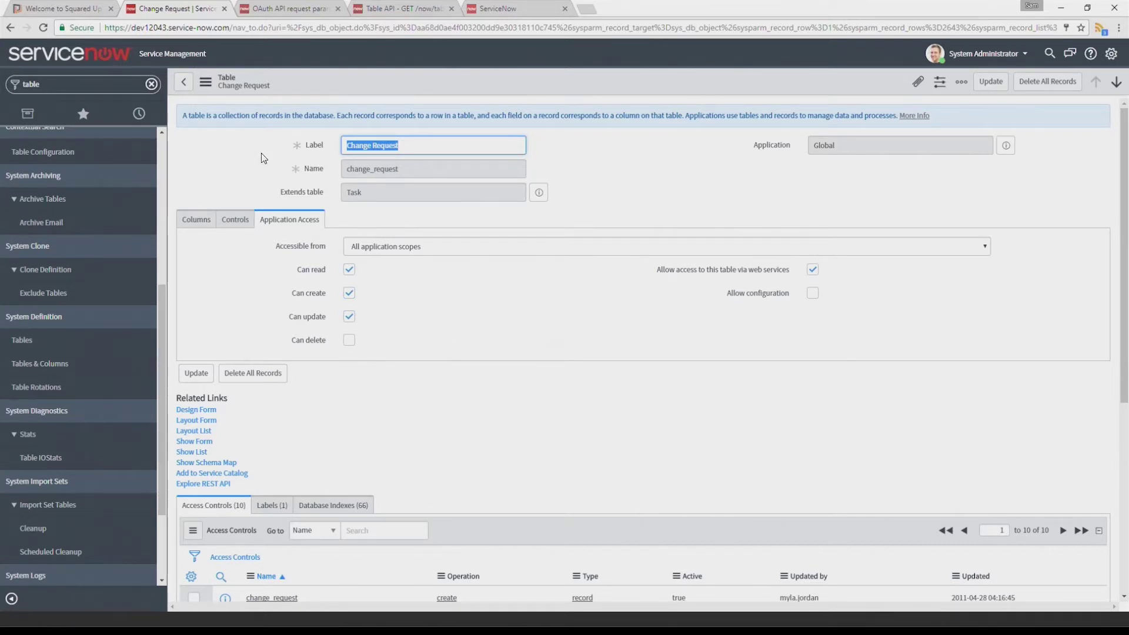
{"action": "left_click", "coordinate": [47, 7]}
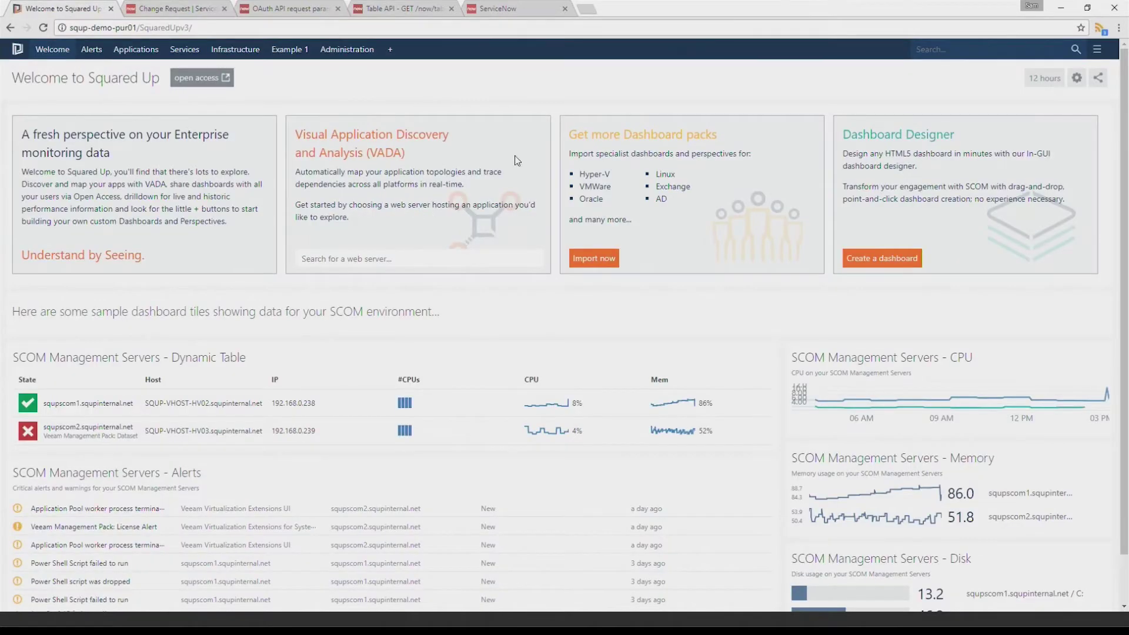
Delete the existing service now provider from the Web API settings
{"action": "left_click", "coordinate": [943, 49]}
{"action": "type", "text": "web01"}
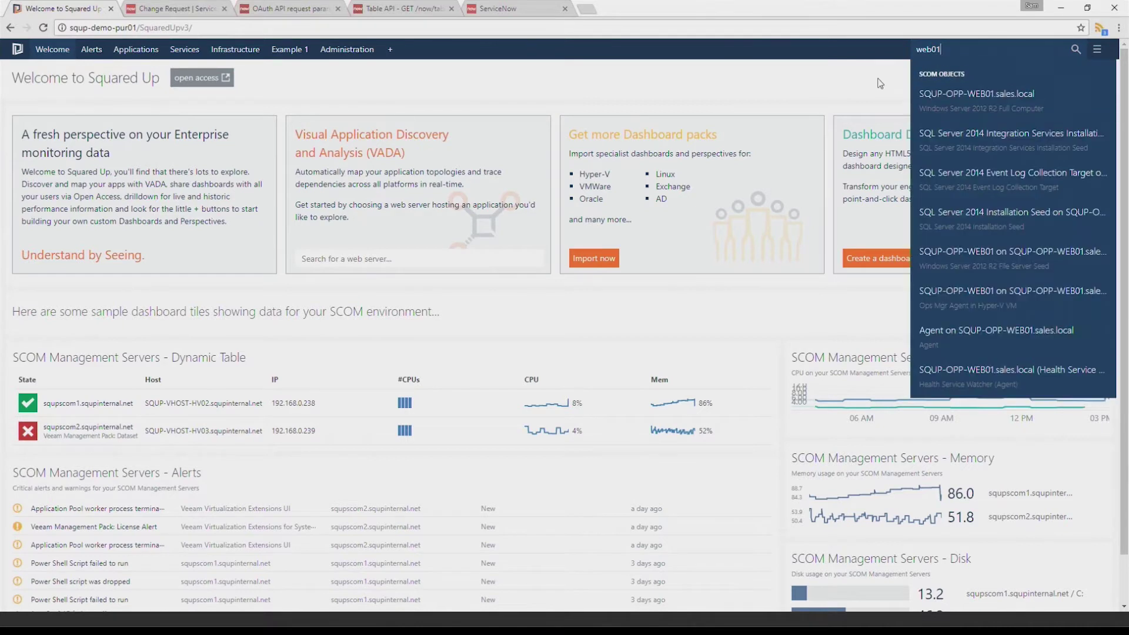
{"action": "key", "text": "Escape"}
{"action": "left_click", "coordinate": [1028, 70]}
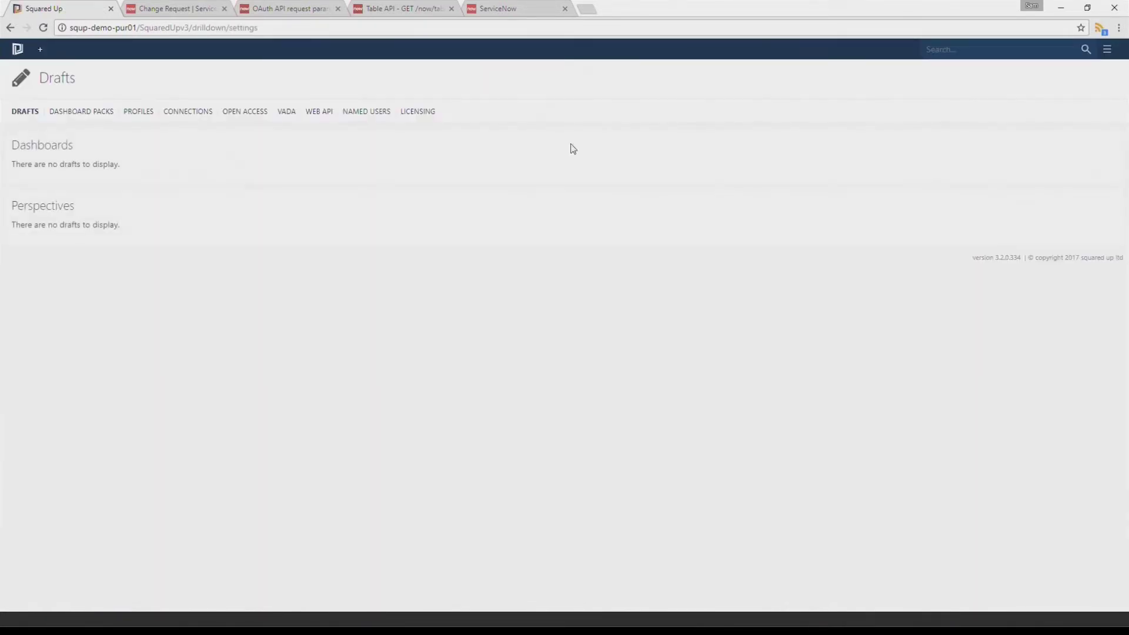
{"action": "left_click", "coordinate": [324, 114]}
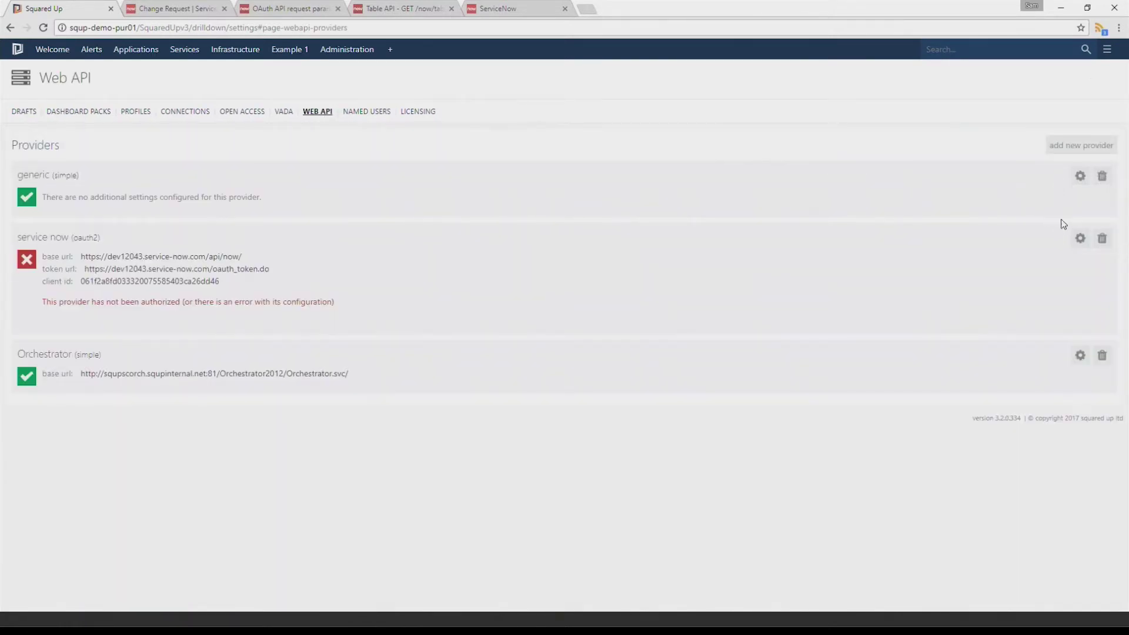
{"action": "left_click", "coordinate": [1103, 238]}
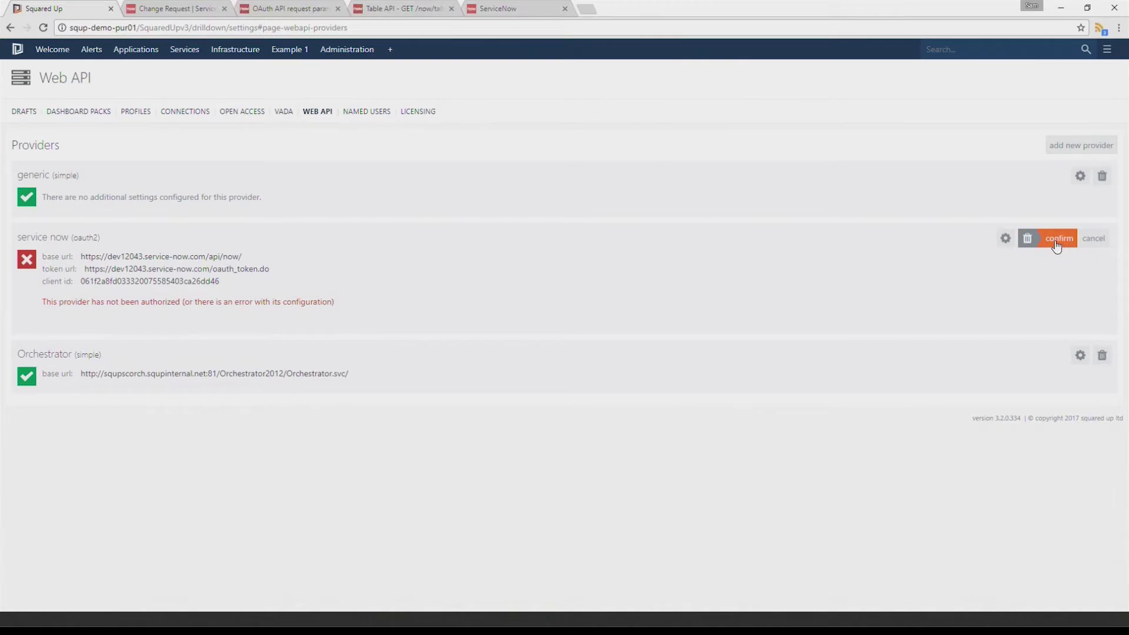
{"action": "left_click", "coordinate": [1056, 243]}
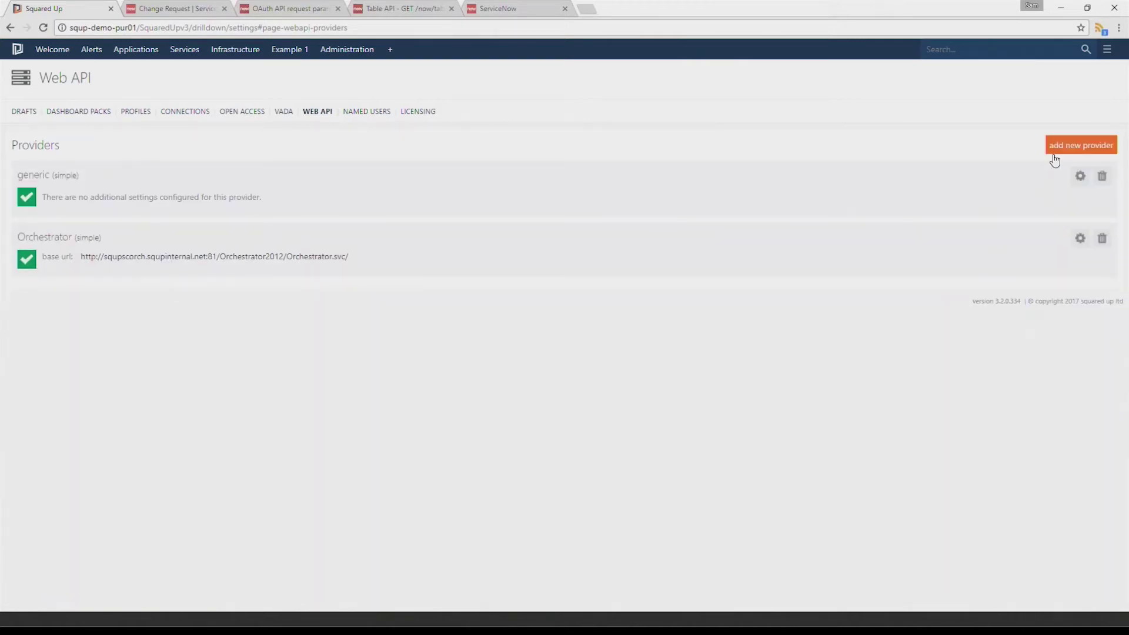
Add a new oauth provider named 'service now' using the password grant type
{"action": "left_click", "coordinate": [1056, 148]}
{"action": "left_click", "coordinate": [61, 189]}
{"action": "left_click", "coordinate": [77, 230]}
{"action": "type", "text": "service now"}
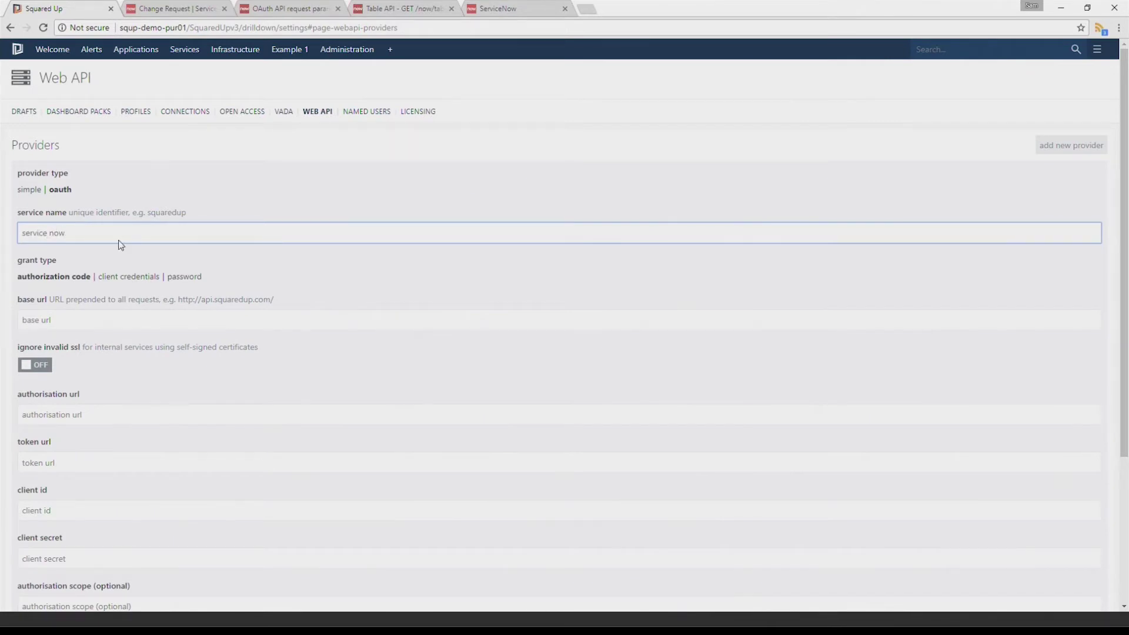
{"action": "scroll", "coordinate": [206, 223], "scroll_direction": "down", "scroll_amount": 1}
{"action": "left_click", "coordinate": [289, 203]}
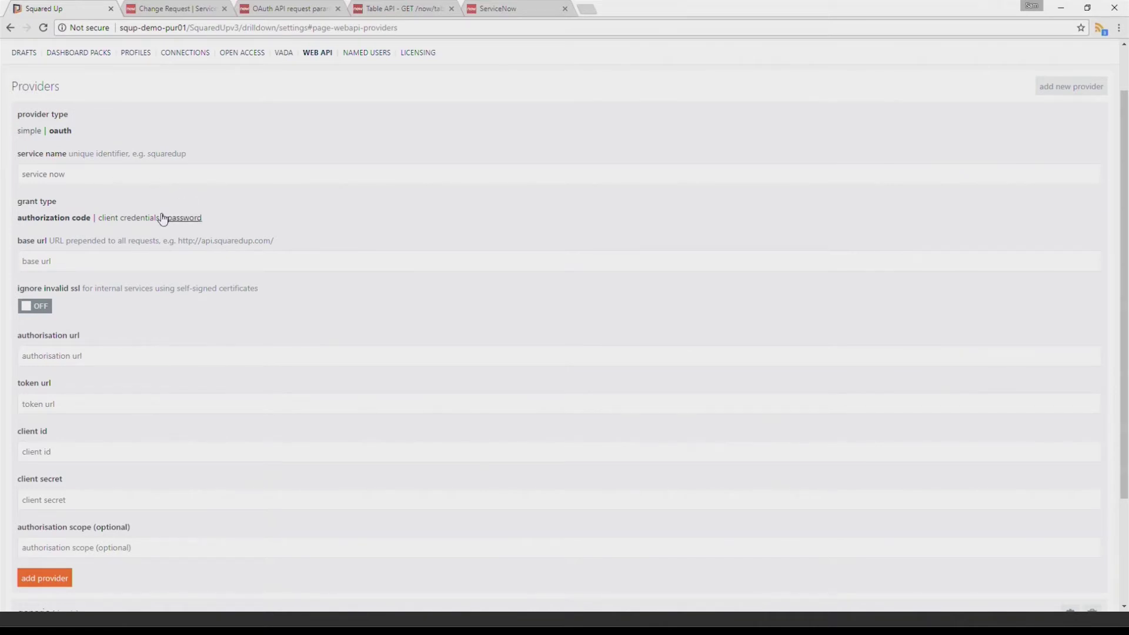
{"action": "left_click", "coordinate": [184, 217]}
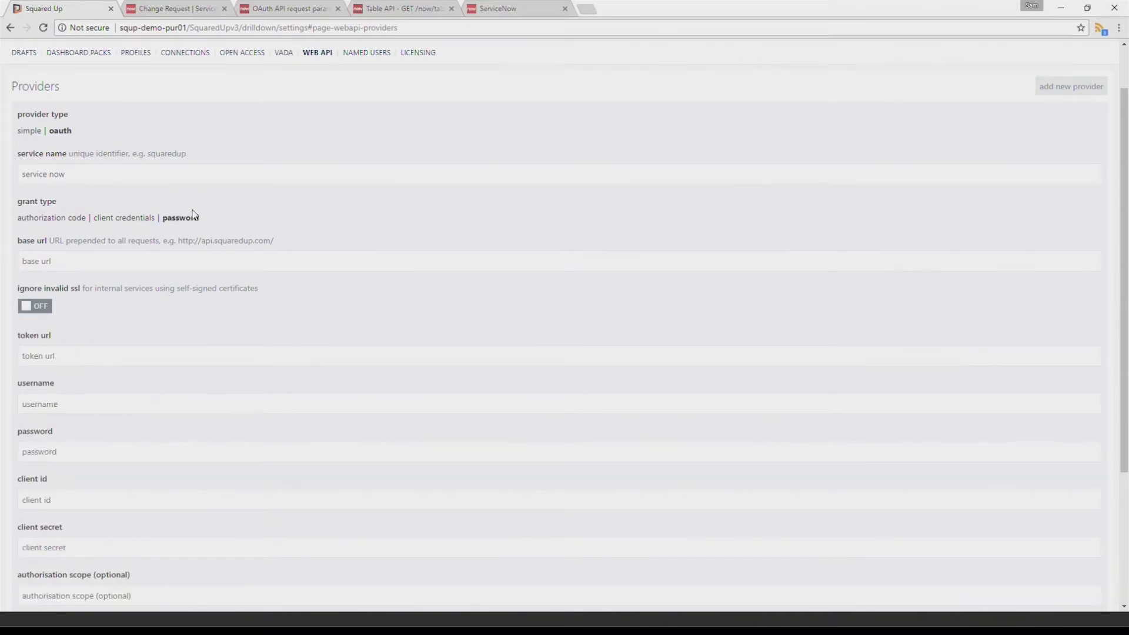
{"action": "left_click", "coordinate": [273, 11]}
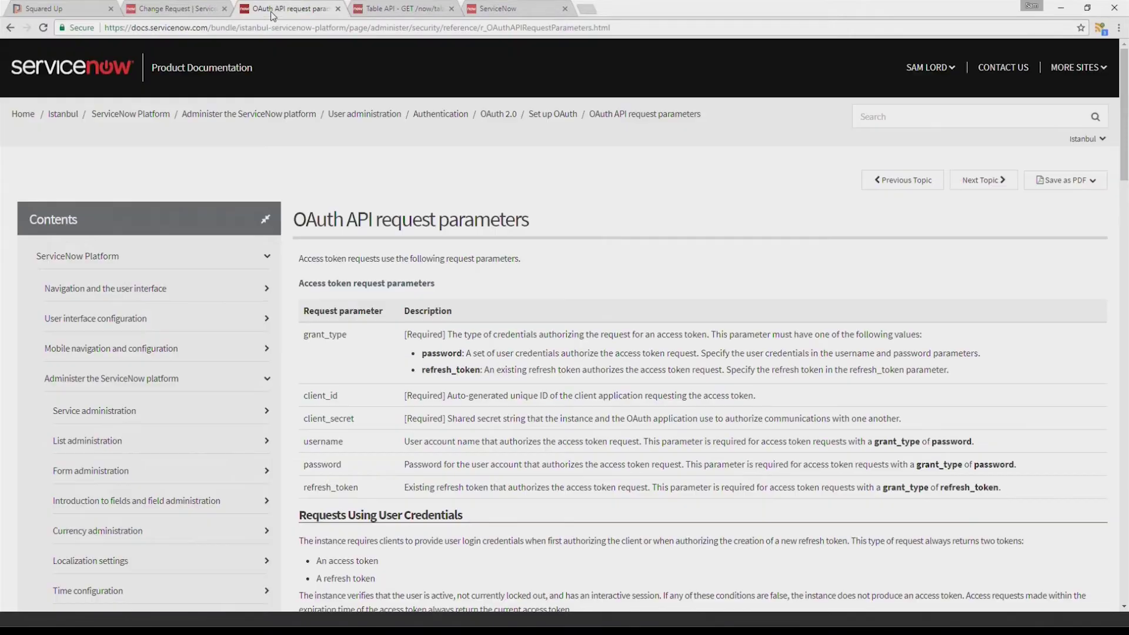
Read the password and refresh_token grant_type values in the OAuth request parameters docs
{"action": "scroll", "coordinate": [404, 164], "scroll_direction": "down", "scroll_amount": 1}
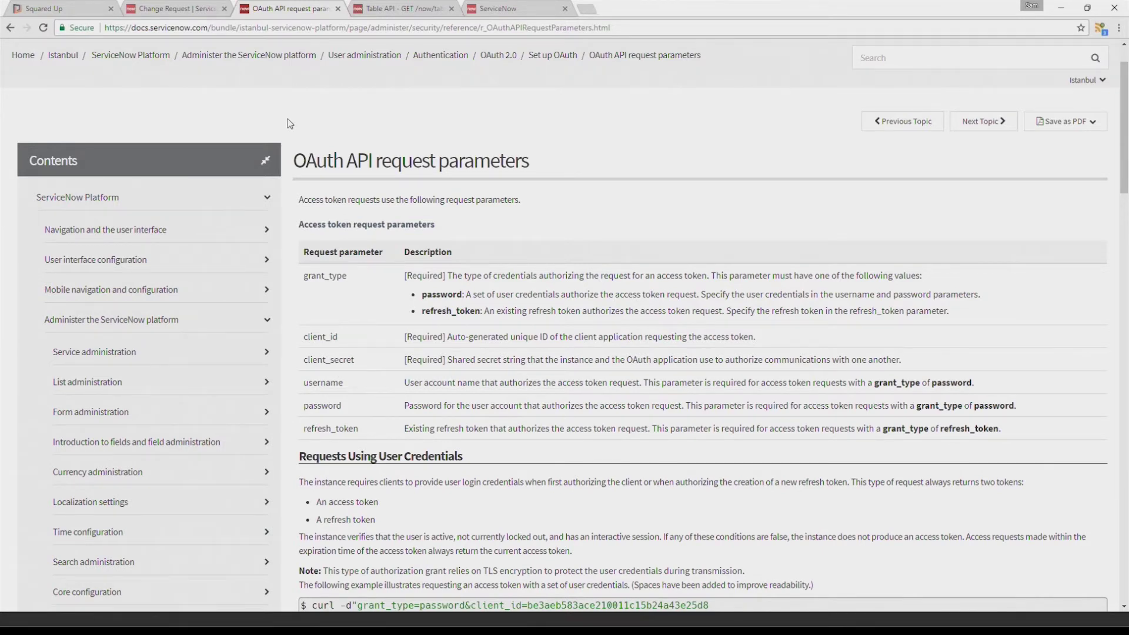
{"action": "scroll", "coordinate": [523, 318], "scroll_direction": "down", "scroll_amount": 2}
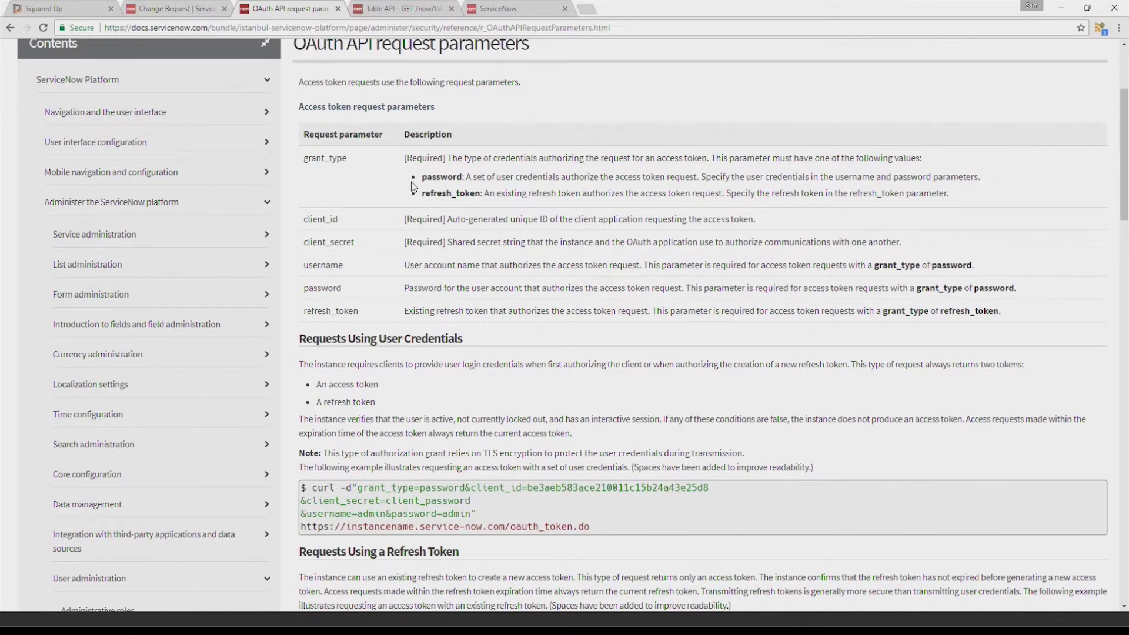
{"action": "left_click_drag", "start_coordinate": [422, 197], "coordinate": [481, 198]}
{"action": "left_click", "coordinate": [447, 192]}
{"action": "left_click_drag", "start_coordinate": [421, 177], "coordinate": [463, 177]}
{"action": "left_click", "coordinate": [75, 7]}
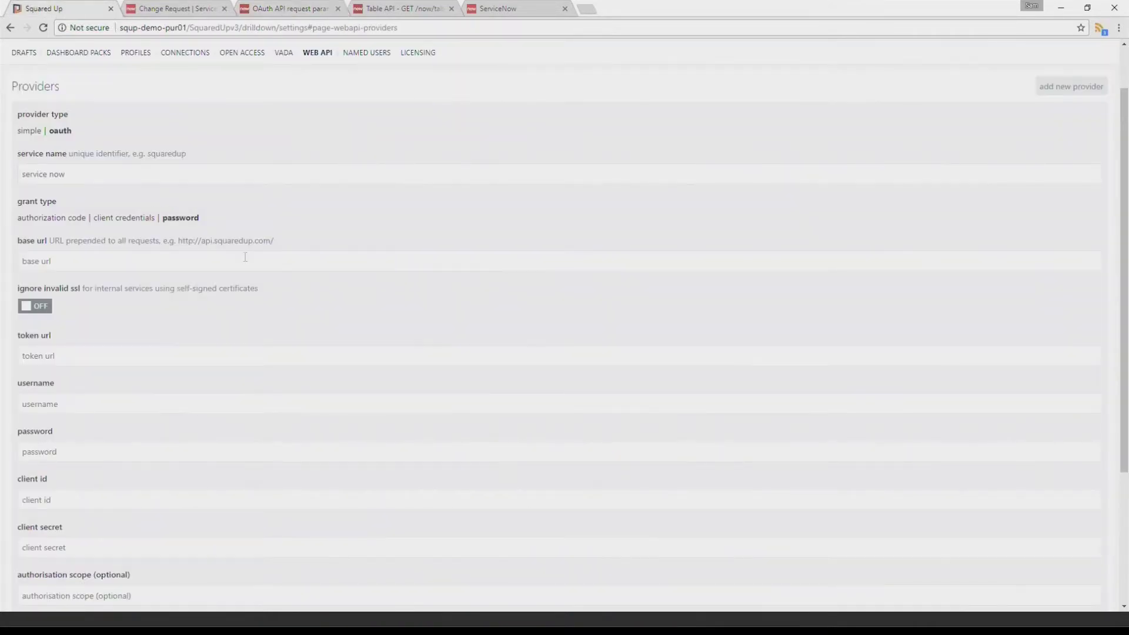
{"action": "scroll", "coordinate": [246, 257], "scroll_direction": "down", "scroll_amount": 1}
{"action": "left_click", "coordinate": [254, 201]}
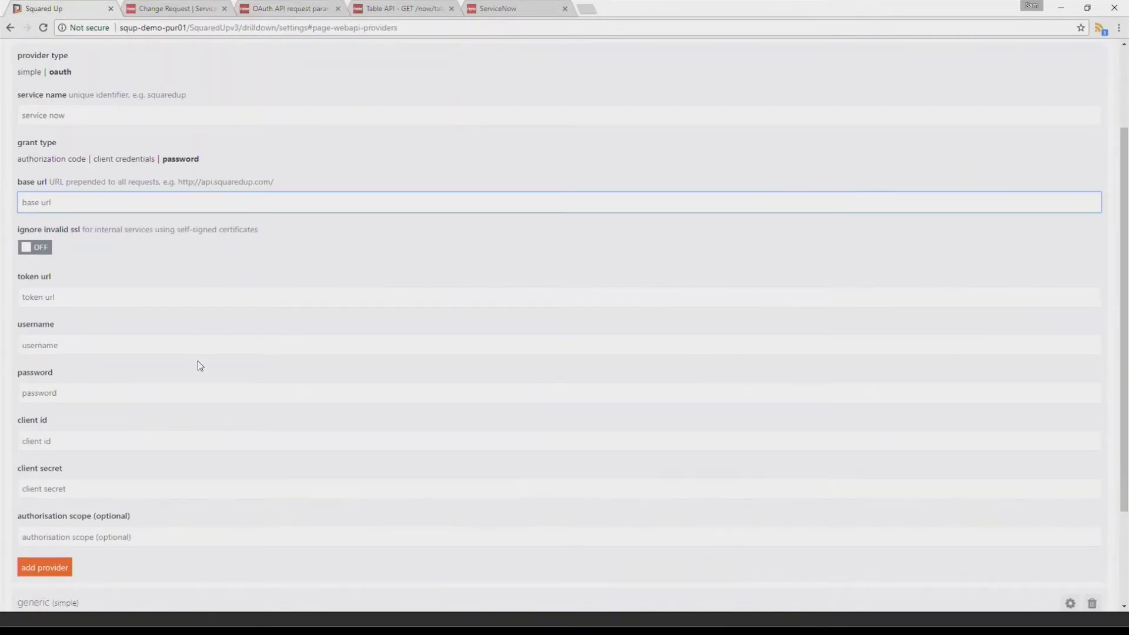
{"action": "key", "text": "alt+Tab"}
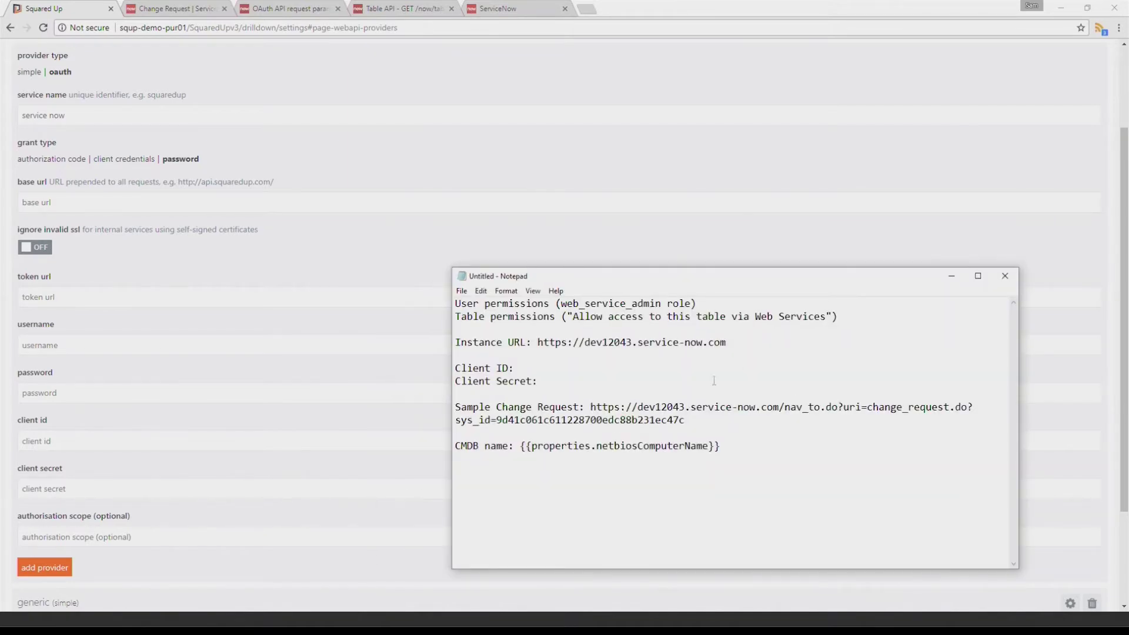
{"action": "left_click_drag", "start_coordinate": [730, 338], "coordinate": [538, 337]}
{"action": "key", "text": "ctrl+c"}
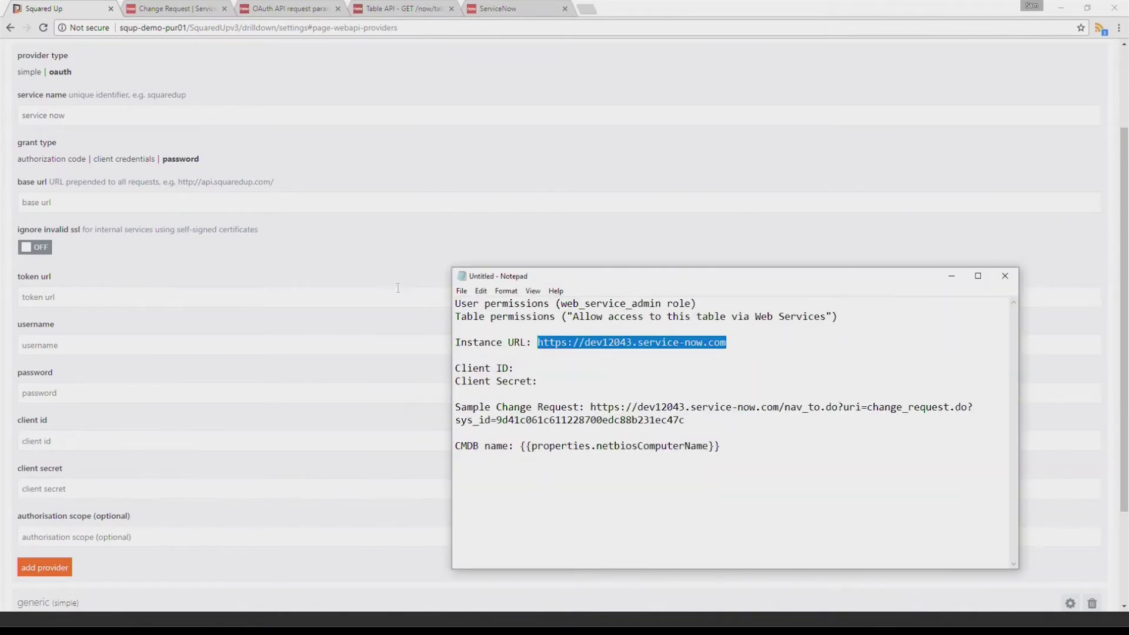
{"action": "key", "text": "alt+Tab"}
{"action": "key", "text": "ctrl+v"}
{"action": "type", "text": "/"}
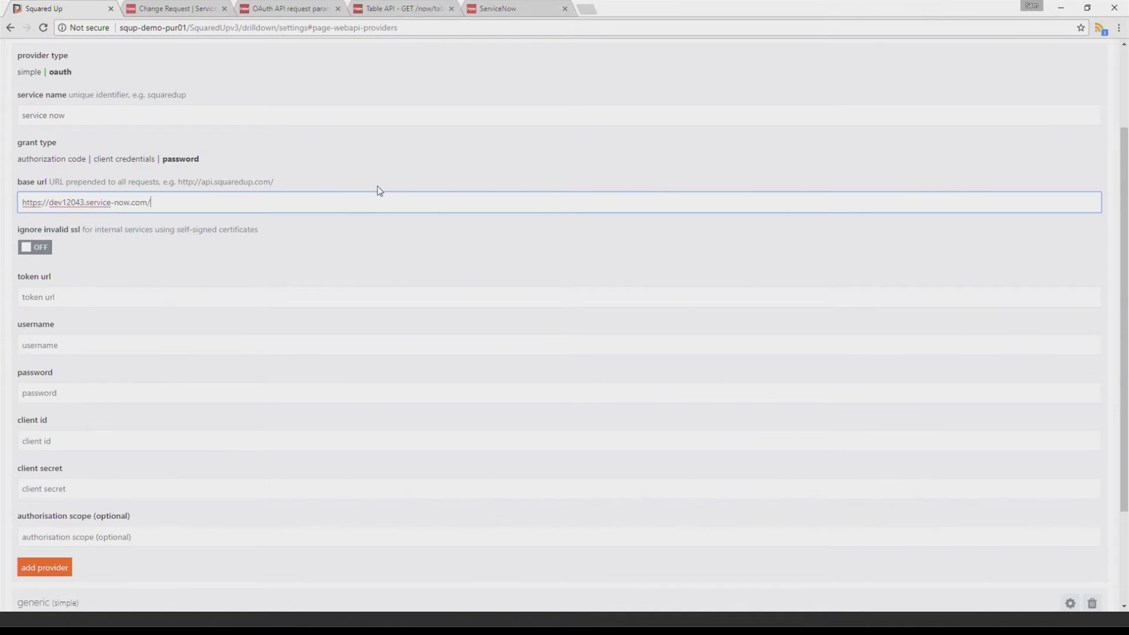
{"action": "type", "text": "api/now/"}
{"action": "left_click", "coordinate": [305, 254]}
{"action": "left_click", "coordinate": [320, 299]}
{"action": "key", "text": "ctrl+v"}
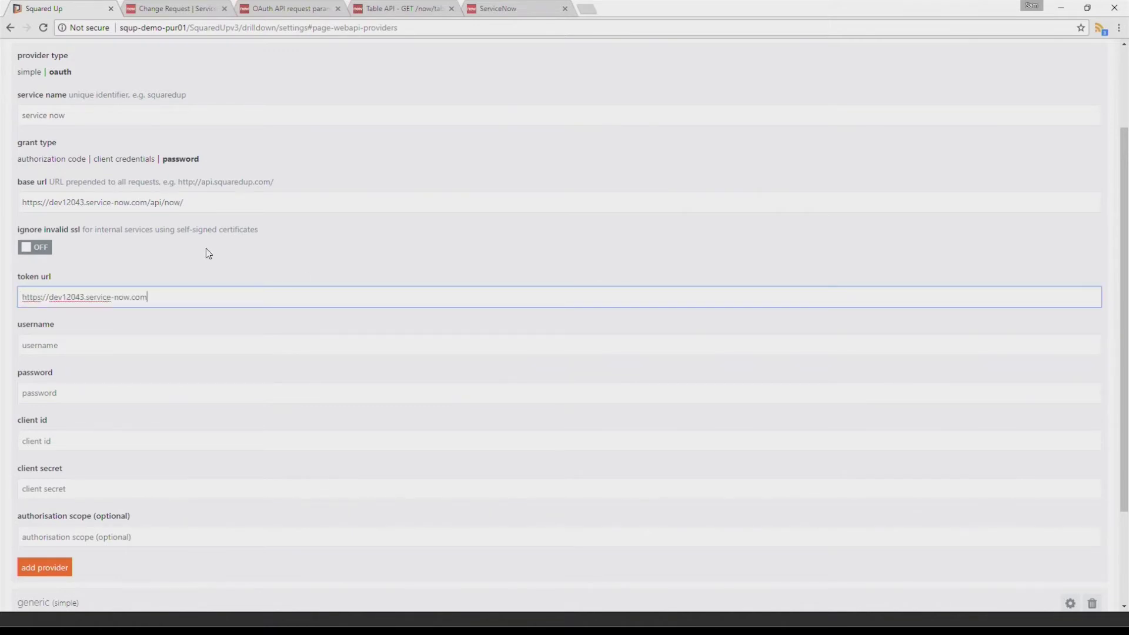
{"action": "type", "text": "/oauth_token.do"}
{"action": "key", "text": "Tab"}
{"action": "left_click_drag", "start_coordinate": [150, 298], "coordinate": [216, 298]}
{"action": "left_click", "coordinate": [291, 8]}
{"action": "scroll", "coordinate": [591, 408], "scroll_direction": "down", "scroll_amount": 2}
{"action": "left_click_drag", "start_coordinate": [591, 409], "coordinate": [300, 408]}
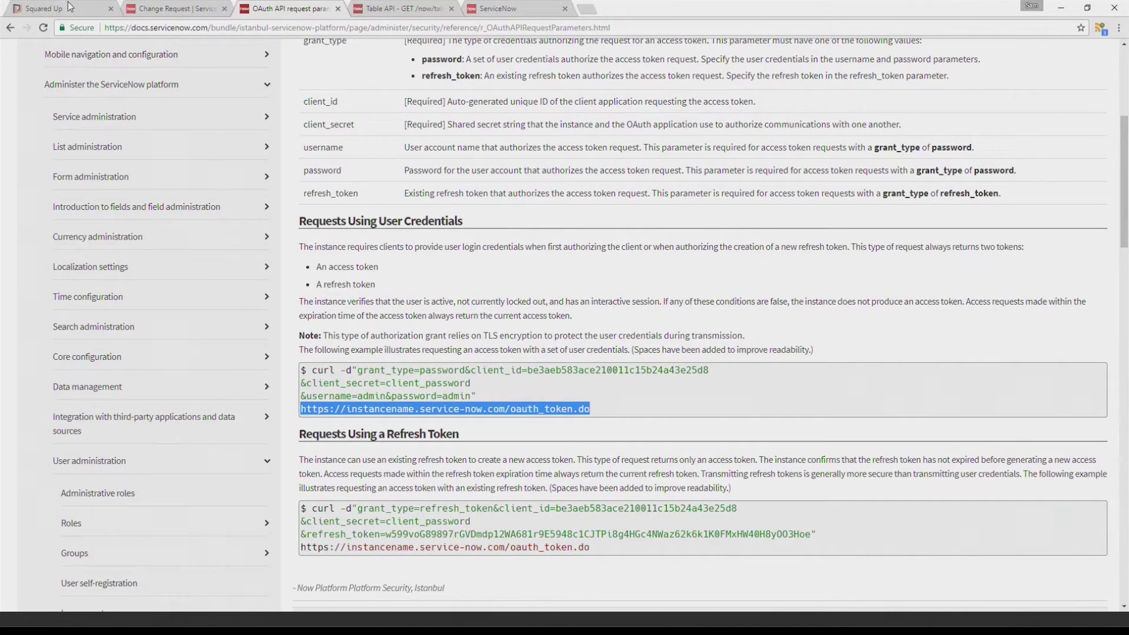
{"action": "left_click", "coordinate": [102, 5]}
Enter username admin and the account password
{"action": "left_click", "coordinate": [139, 341]}
{"action": "type", "text": "admin"}
{"action": "key", "text": "Tab"}
{"action": "type", "text": "********"}
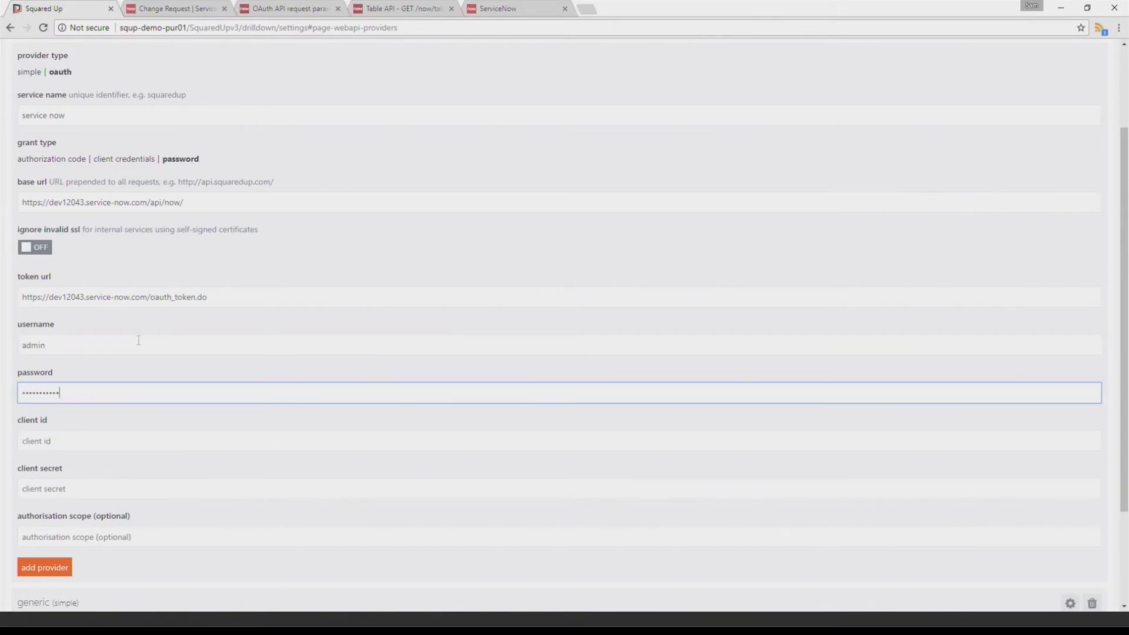
{"action": "type", "text": "********"}
Return to the ServiceNow Change Request table page and clear the navigator filter
{"action": "left_click", "coordinate": [281, 10]}
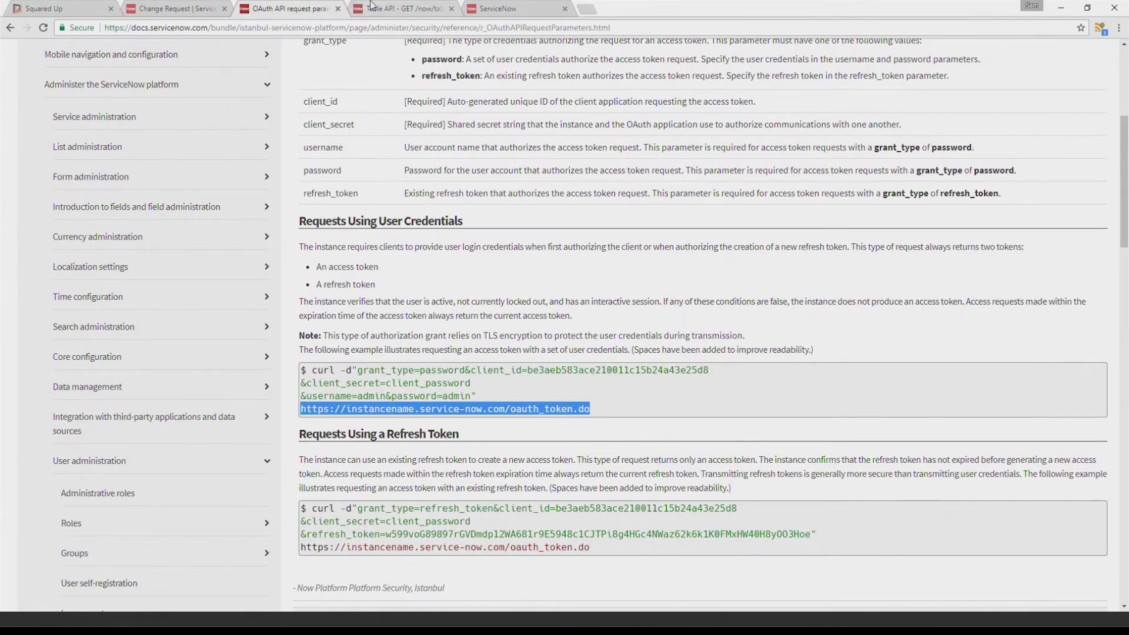
{"action": "left_click", "coordinate": [372, 7]}
{"action": "left_click", "coordinate": [210, 7]}
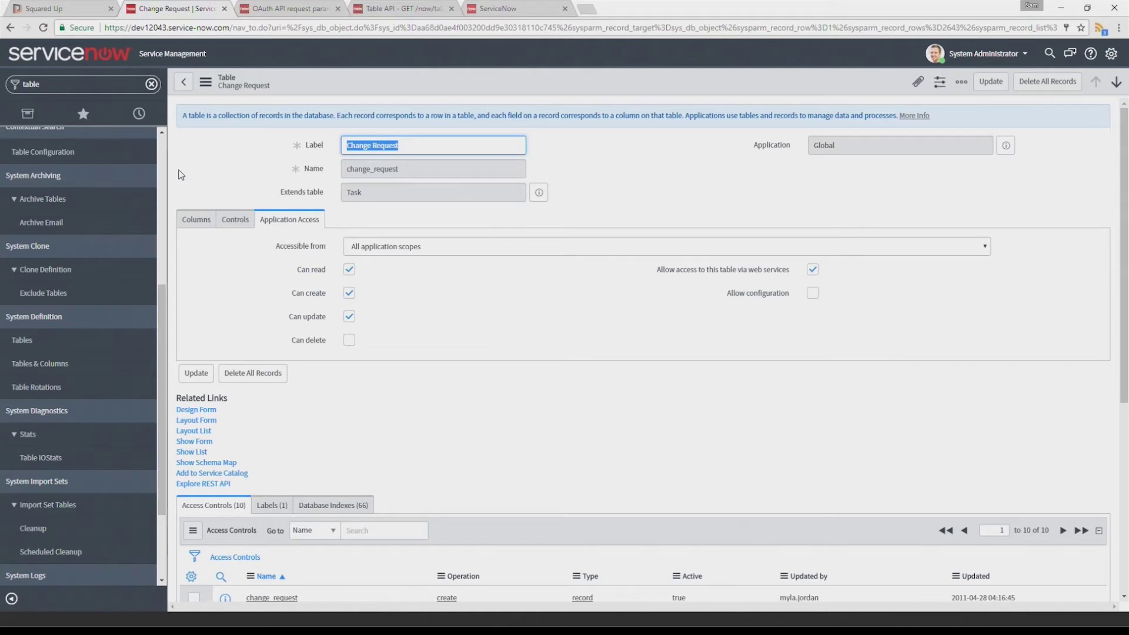
{"action": "scroll", "coordinate": [173, 188], "scroll_direction": "down", "scroll_amount": 1}
{"action": "scroll", "coordinate": [173, 188], "scroll_direction": "up", "scroll_amount": 1}
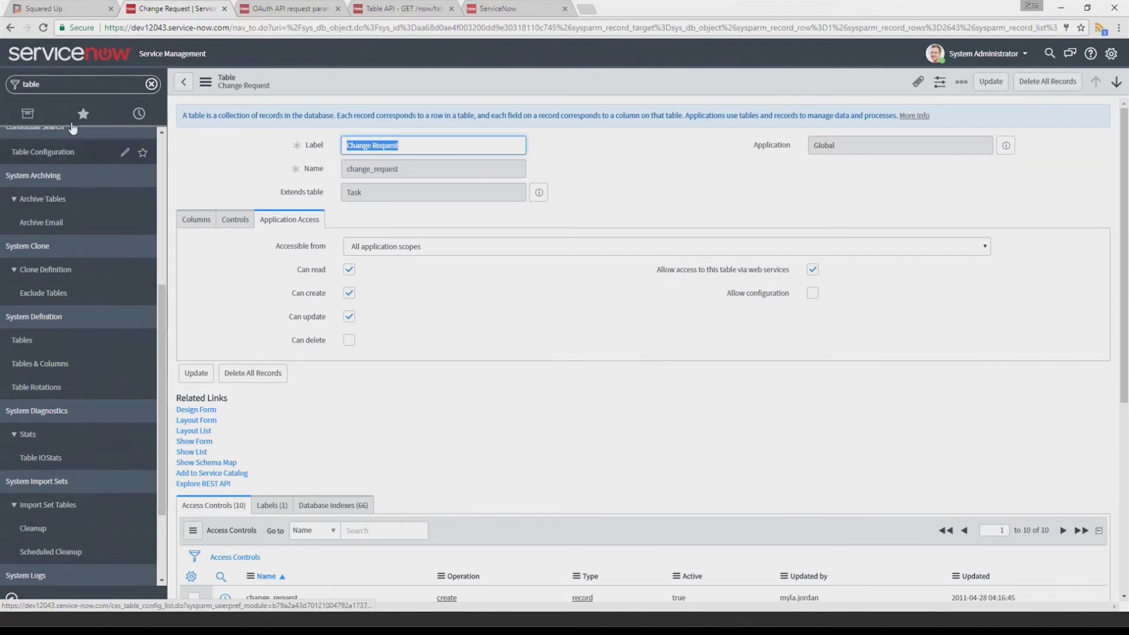
{"action": "left_click", "coordinate": [151, 84]}
Locate the client id and client secret fields on the Squared Up provider form
{"action": "left_click", "coordinate": [82, 8]}
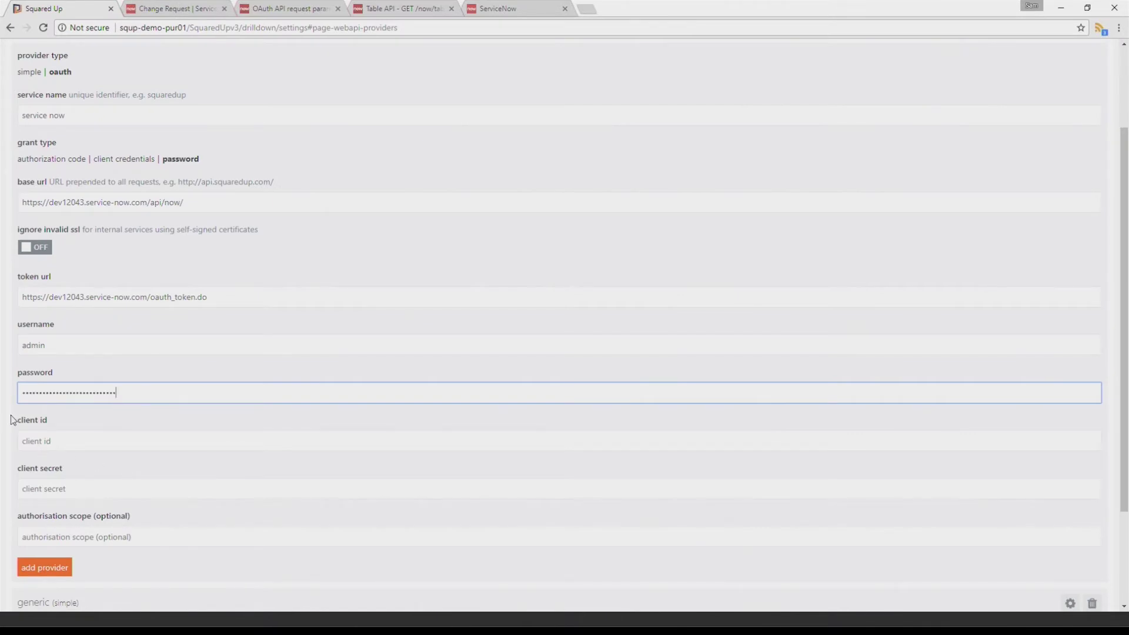
{"action": "left_click_drag", "start_coordinate": [18, 422], "coordinate": [52, 415]}
{"action": "left_click_drag", "start_coordinate": [18, 471], "coordinate": [66, 474]}
{"action": "left_click", "coordinate": [183, 8]}
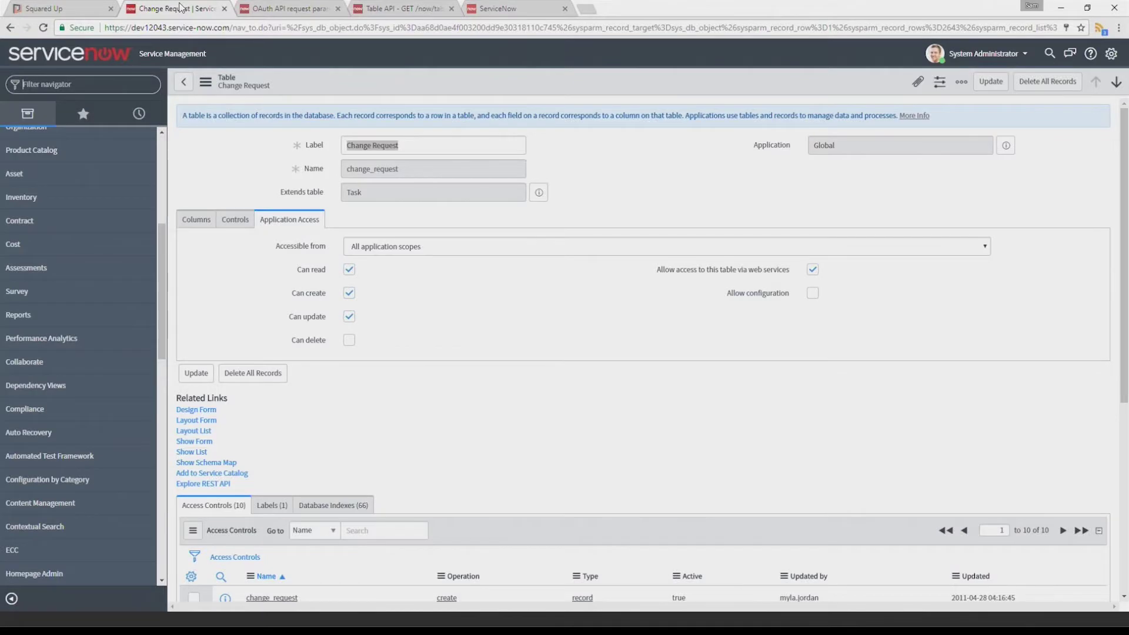
Create an OAuth API endpoint for external clients named 'Squared Up Coffee Break' in Application Registry
{"action": "type", "text": "o"}
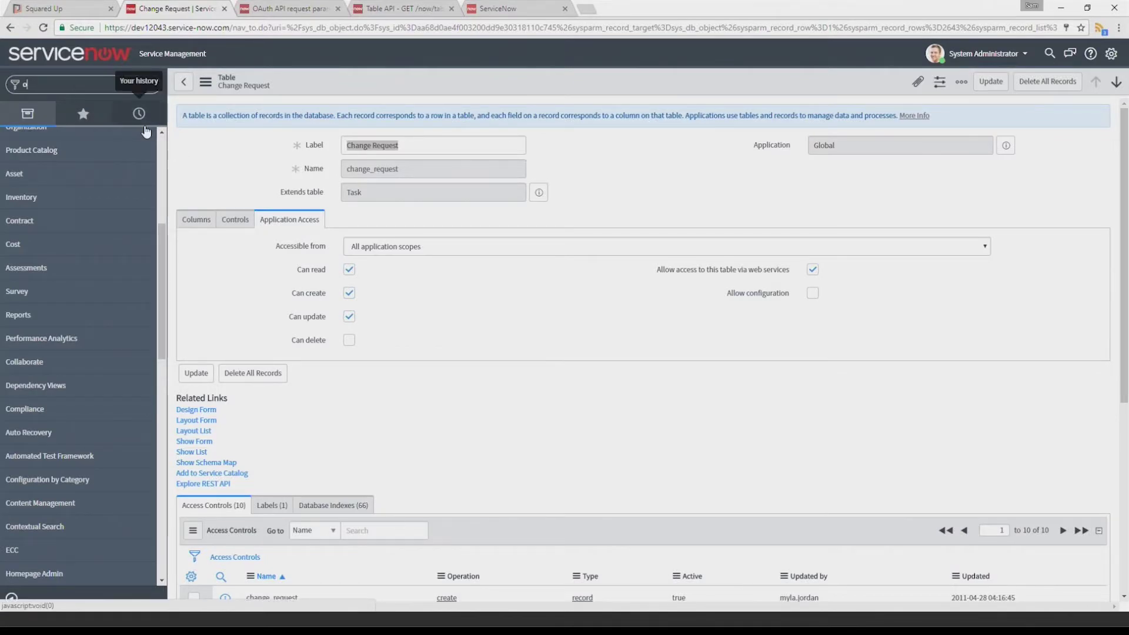
{"action": "type", "text": "auth"}
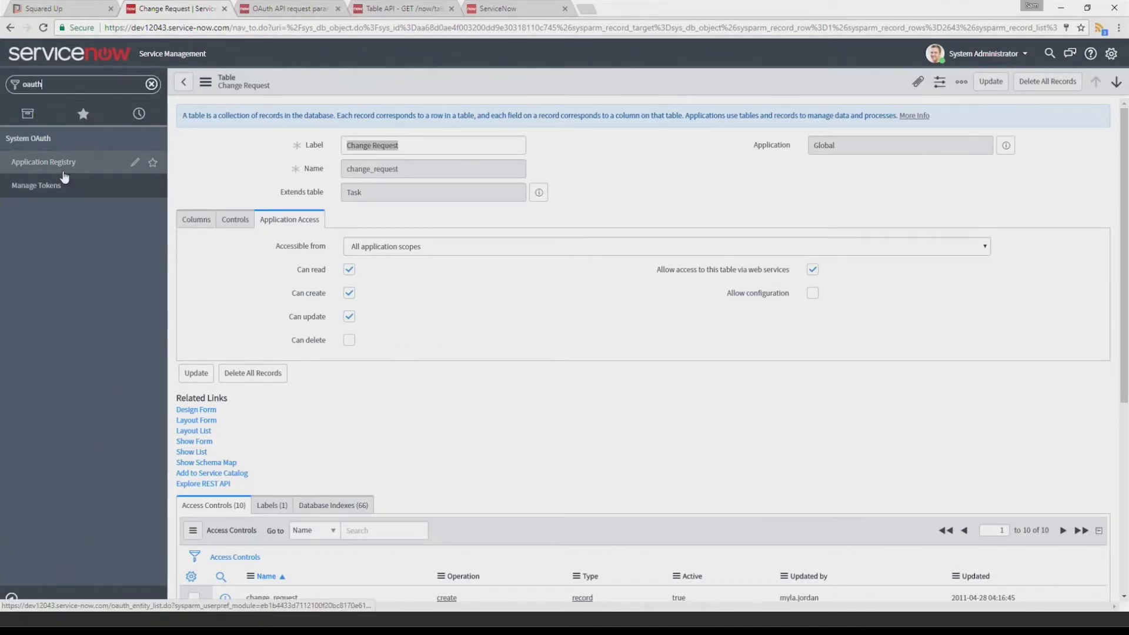
{"action": "left_click", "coordinate": [58, 169]}
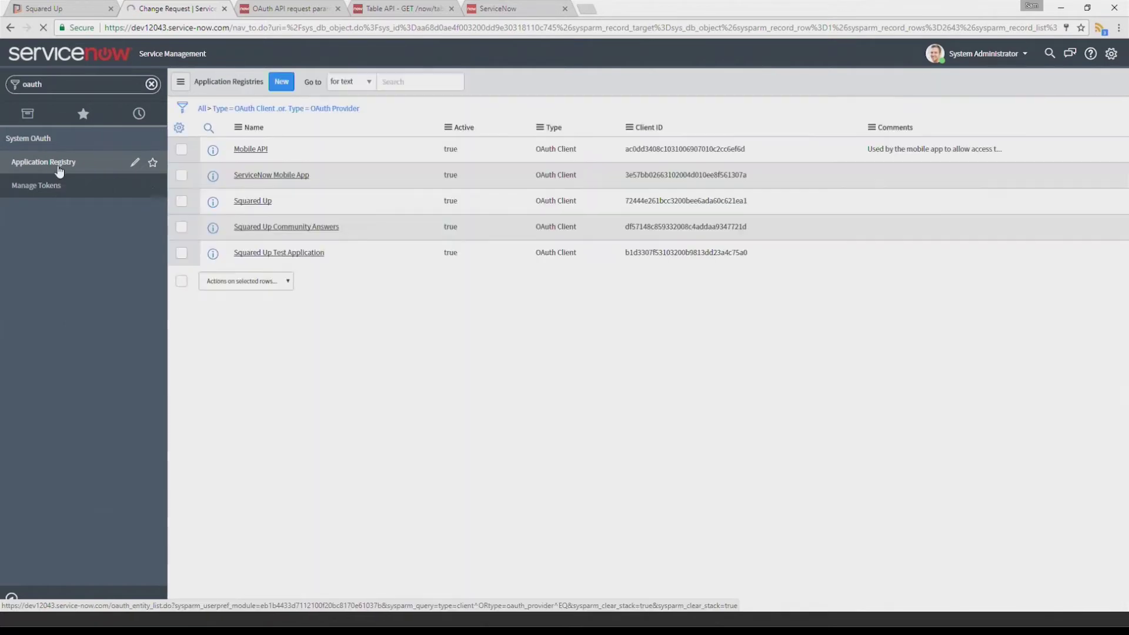
{"action": "left_click", "coordinate": [281, 81]}
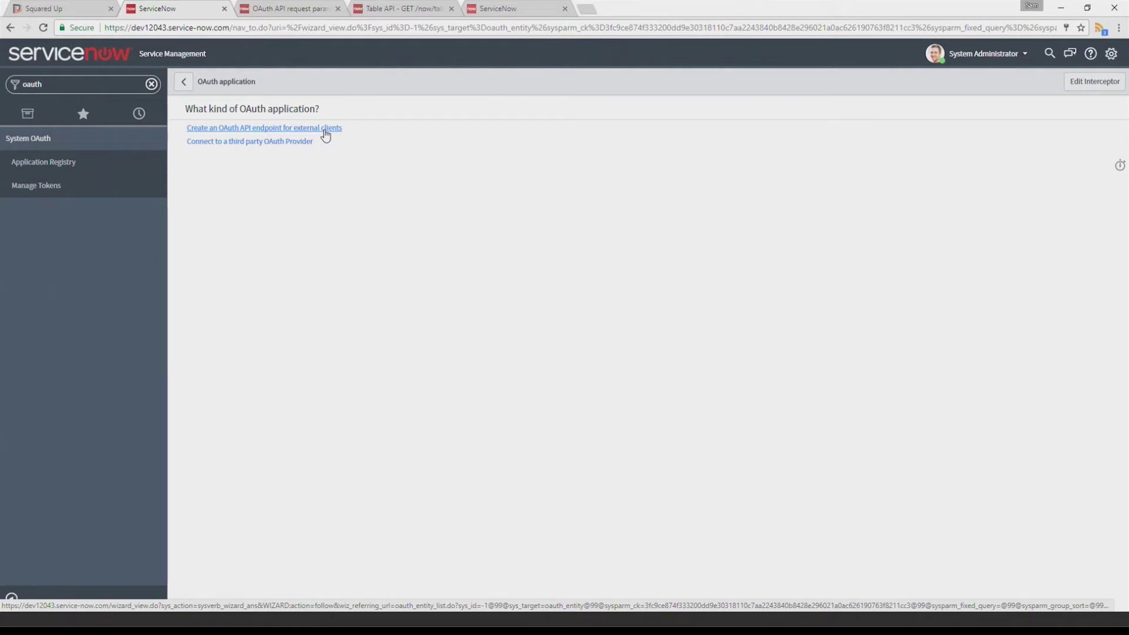
{"action": "left_click", "coordinate": [326, 134]}
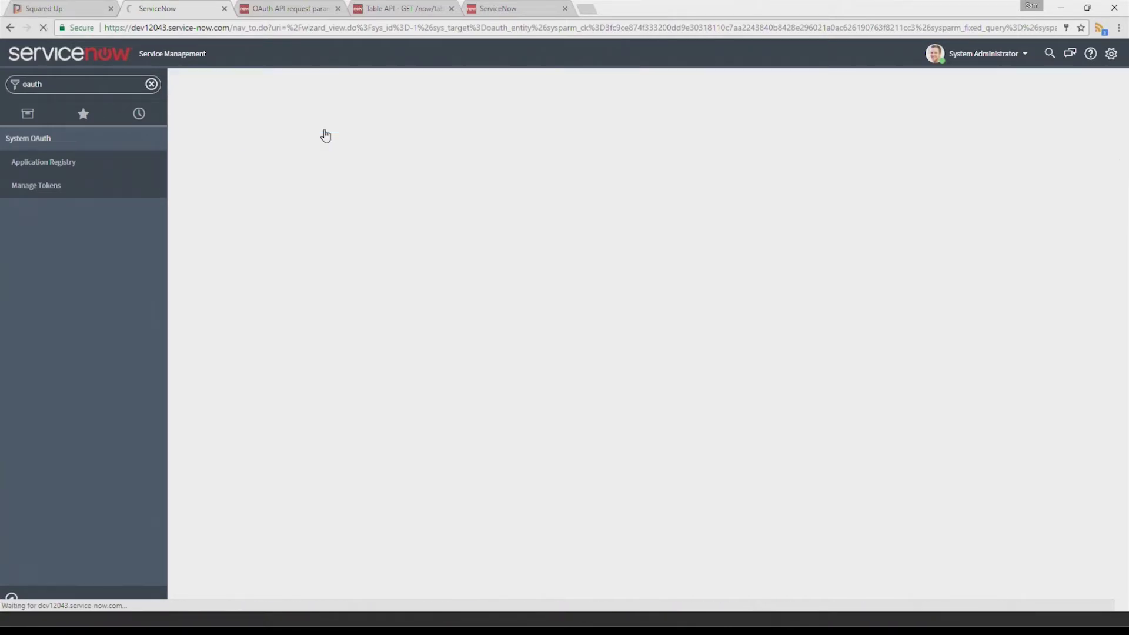
{"action": "type", "text": "S"}
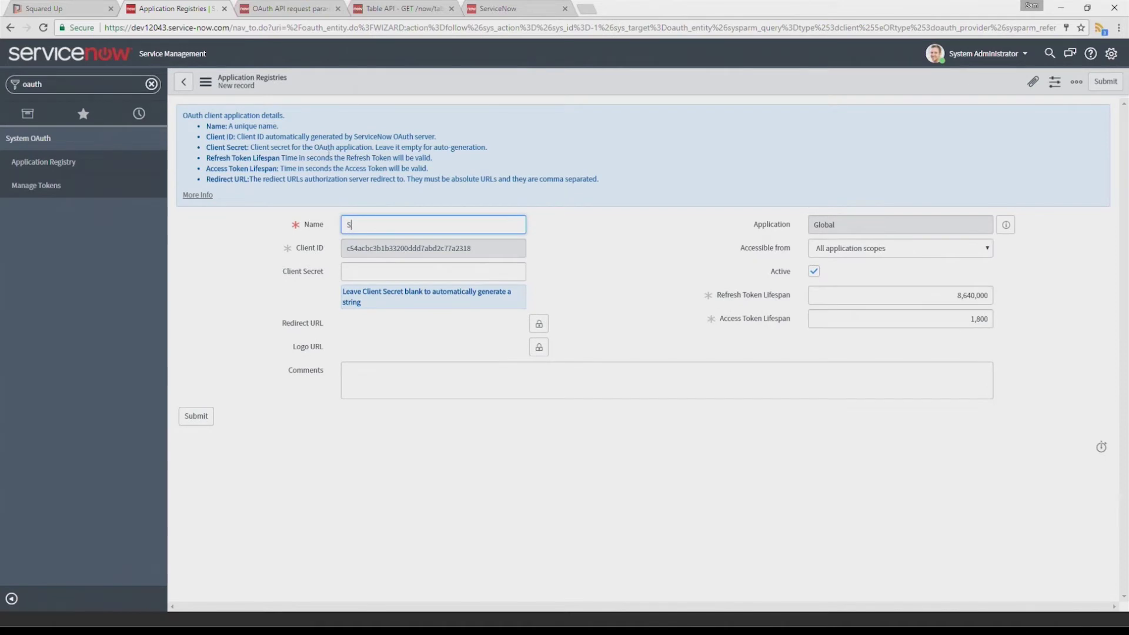
{"action": "type", "text": "quared Up Coffee Break"}
{"action": "key", "text": "Tab"}
{"action": "left_click", "coordinate": [601, 225]}
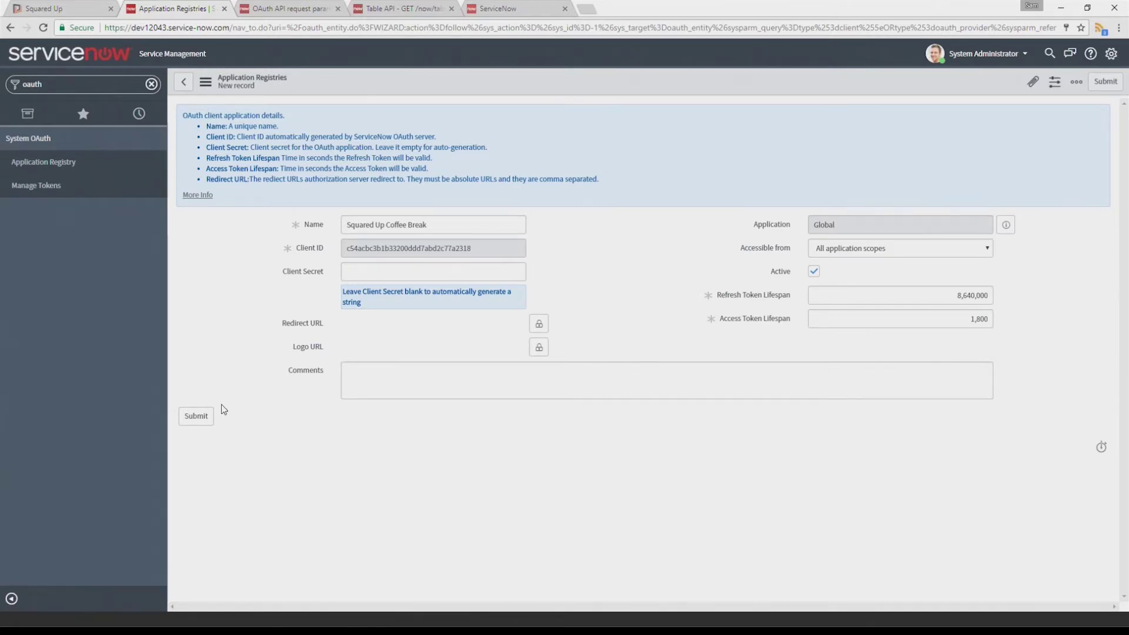
{"action": "left_click", "coordinate": [202, 415]}
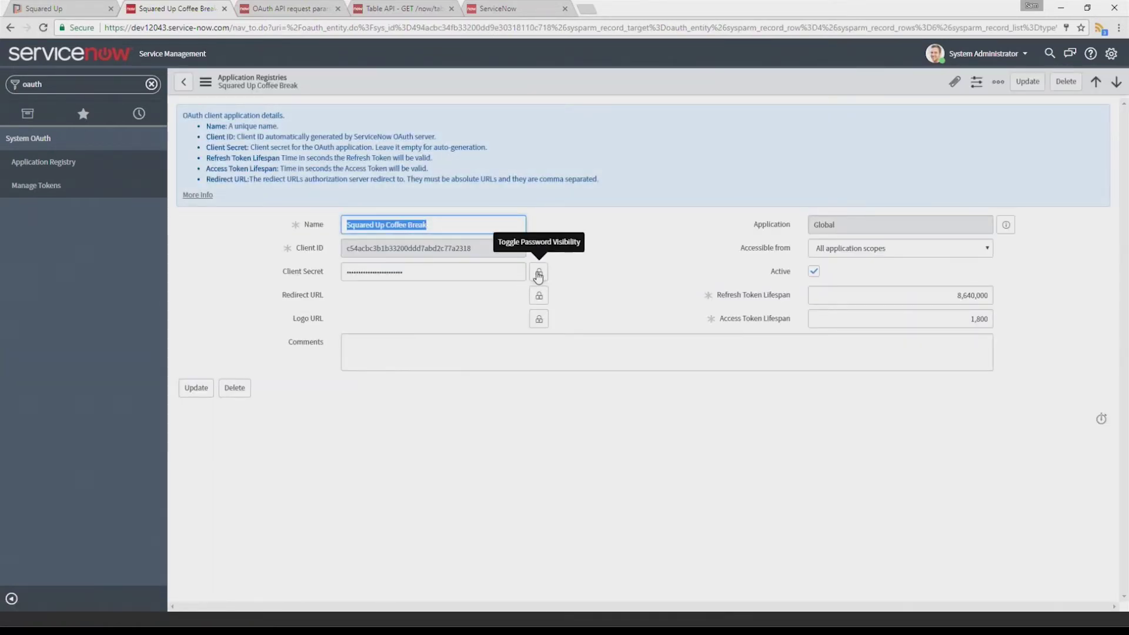
Copy the generated client secret from ServiceNow into the provider's client secret field
{"action": "left_click", "coordinate": [538, 274]}
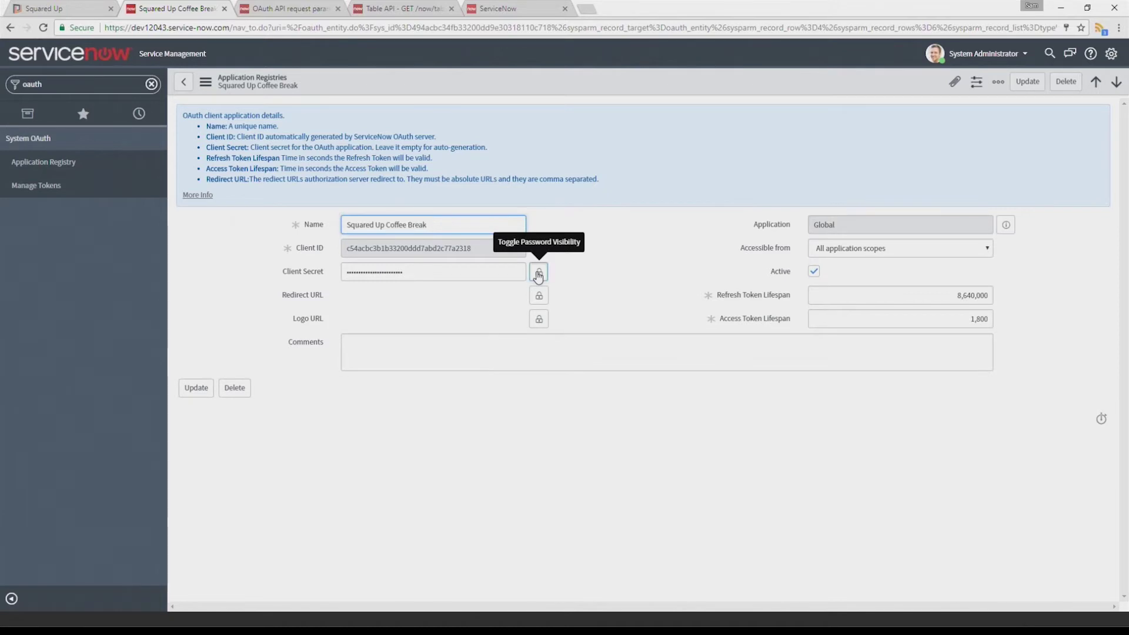
{"action": "left_click_drag", "start_coordinate": [389, 292], "coordinate": [340, 291]}
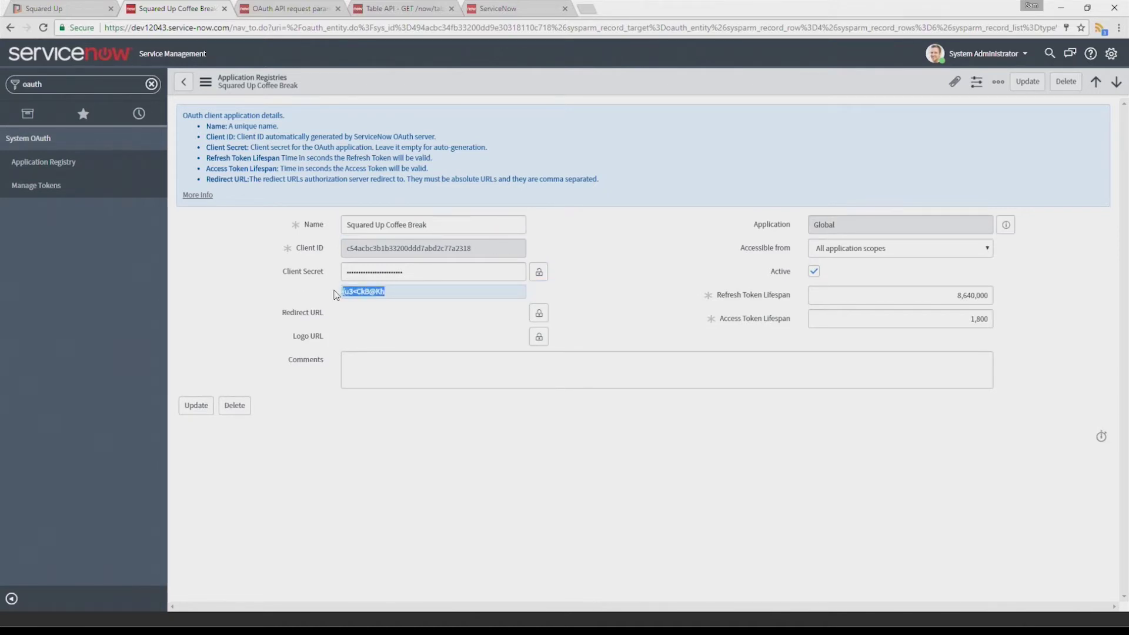
{"action": "left_click", "coordinate": [89, 7]}
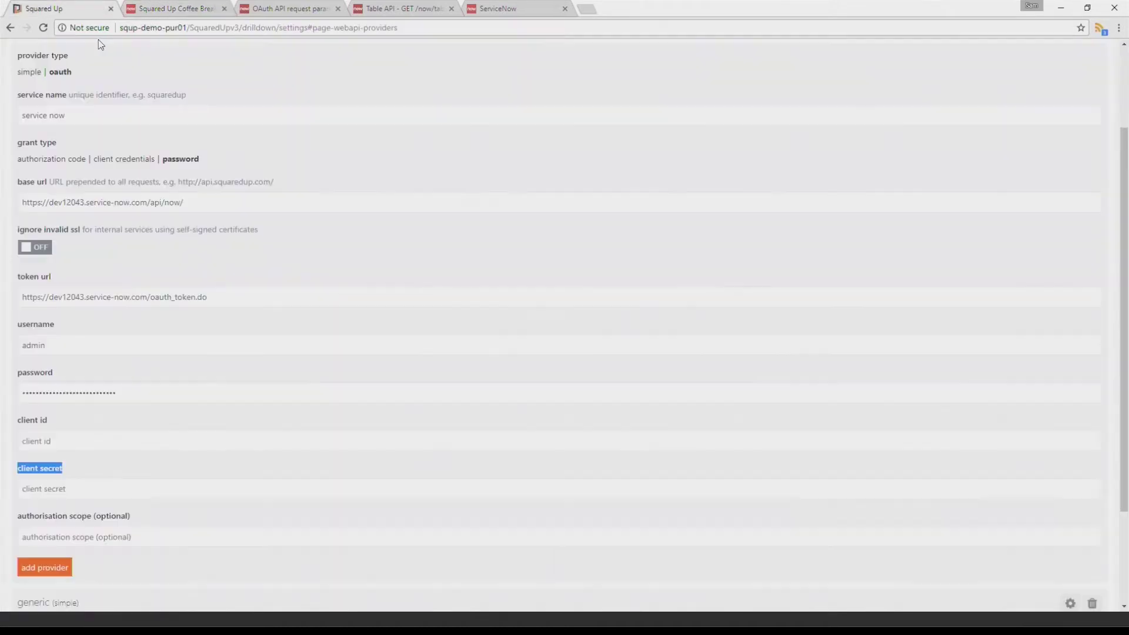
{"action": "left_click", "coordinate": [126, 485]}
{"action": "key", "text": "ctrl+v"}
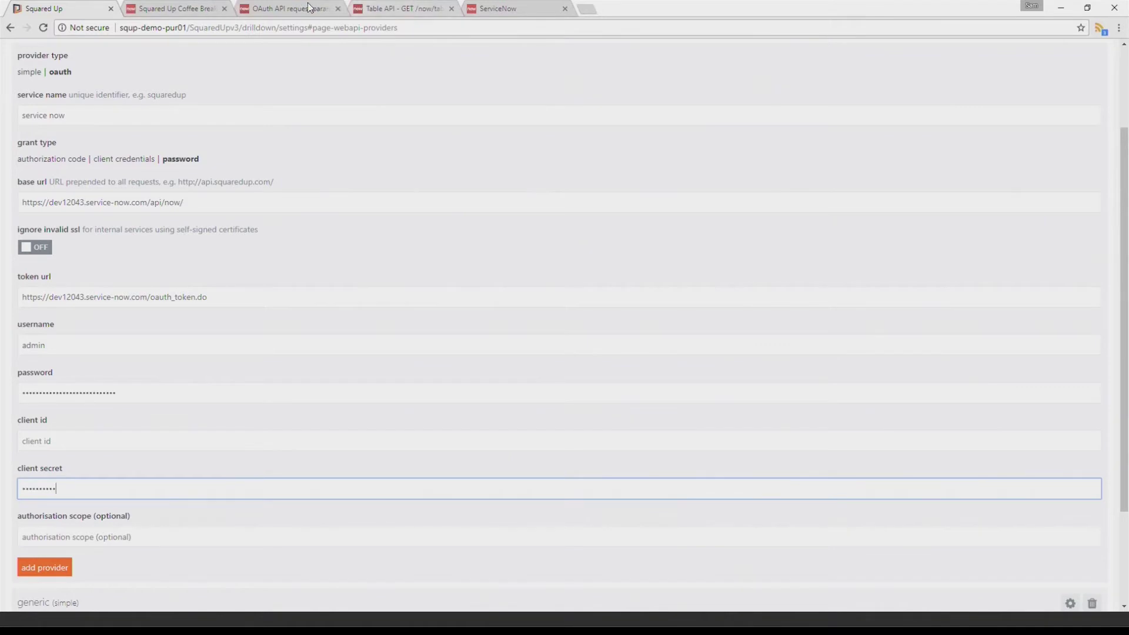
Copy the ServiceNow client ID into the provider's client id field
{"action": "left_click", "coordinate": [209, 7]}
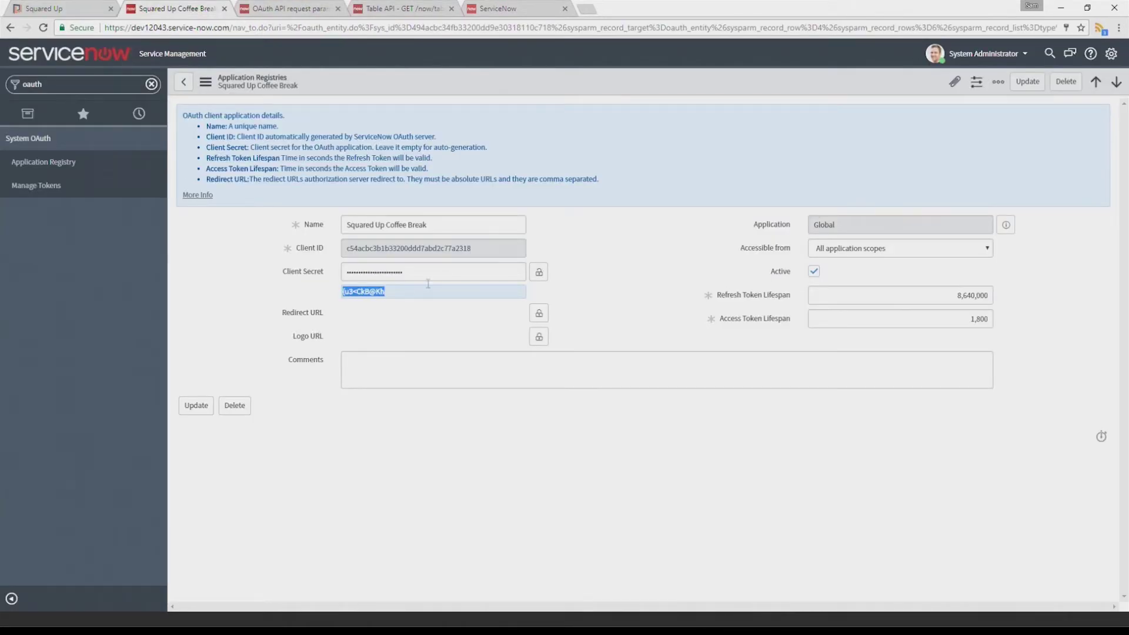
{"action": "left_click_drag", "start_coordinate": [478, 250], "coordinate": [299, 247]}
{"action": "key", "text": "ctrl+c"}
{"action": "left_click", "coordinate": [65, 8]}
{"action": "left_click", "coordinate": [132, 441]}
{"action": "key", "text": "ctrl+v"}
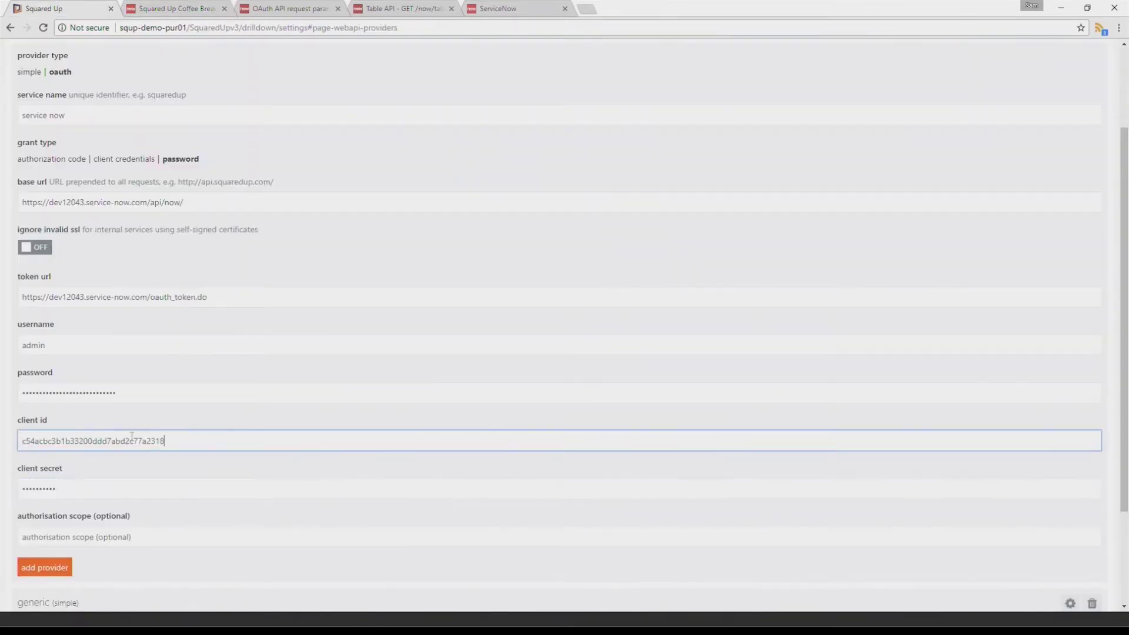
{"action": "scroll", "coordinate": [158, 465], "scroll_direction": "down", "scroll_amount": 1}
{"action": "left_click", "coordinate": [150, 499]}
Save the service now OAuth2 provider and create a new dashboard
{"action": "scroll", "coordinate": [151, 470], "scroll_direction": "down", "scroll_amount": 2}
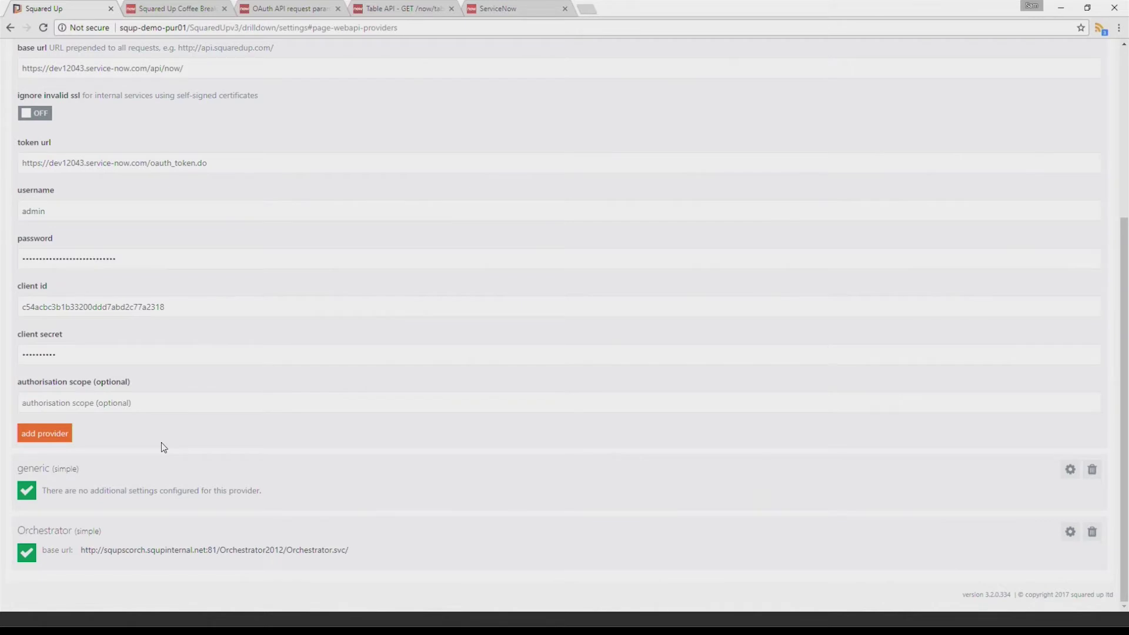
{"action": "left_click", "coordinate": [52, 444]}
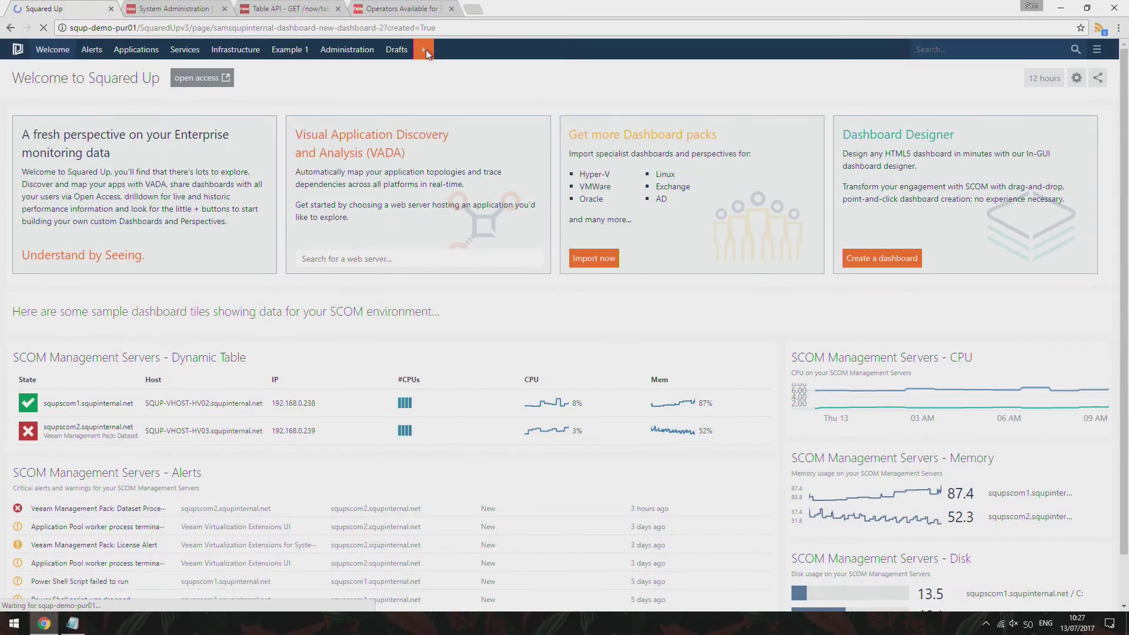
{"action": "left_click", "coordinate": [425, 49]}
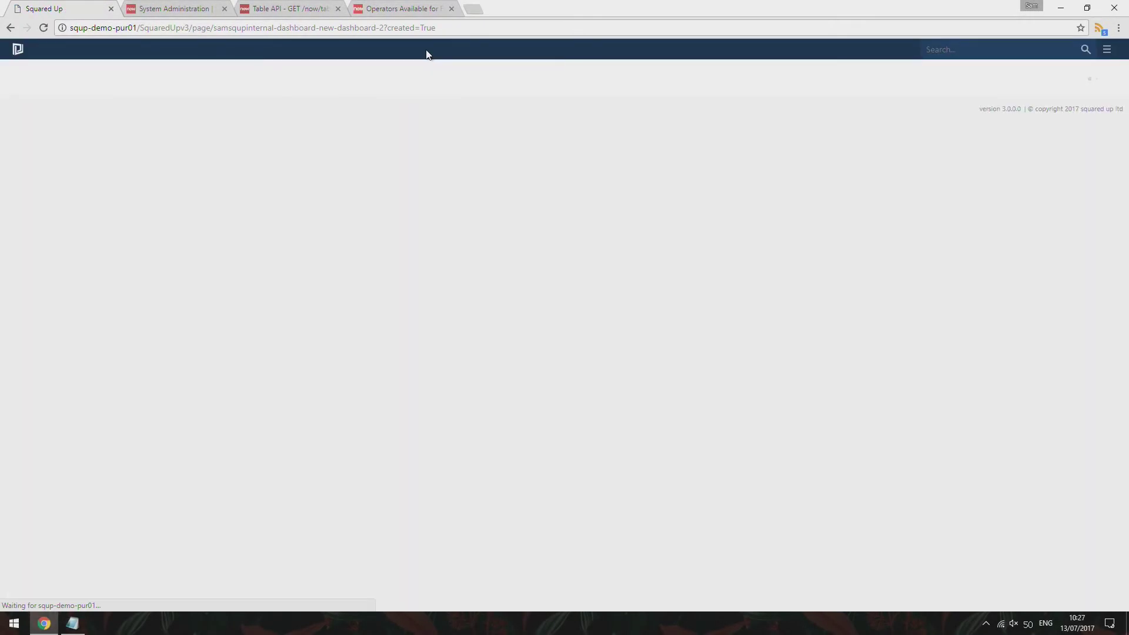
Title the dashboard 'Service Now' and add a Web API scalar tile using the service now provider
{"action": "left_click_drag", "start_coordinate": [165, 82], "coordinate": [1, 101]}
{"action": "type", "text": "Service Now"}
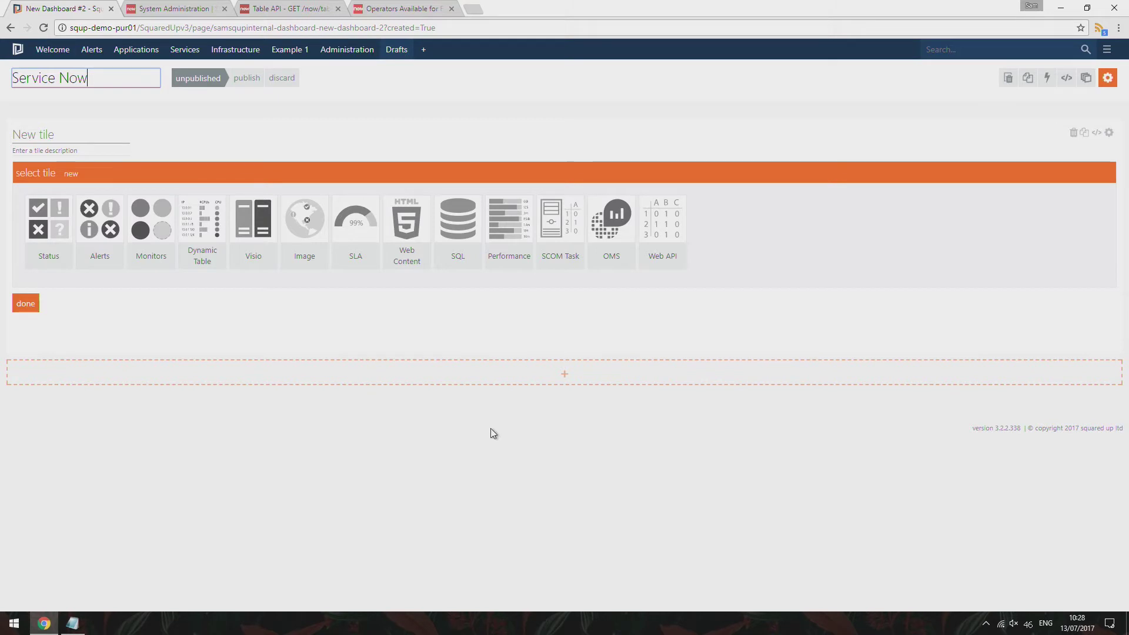
{"action": "left_click", "coordinate": [660, 218]}
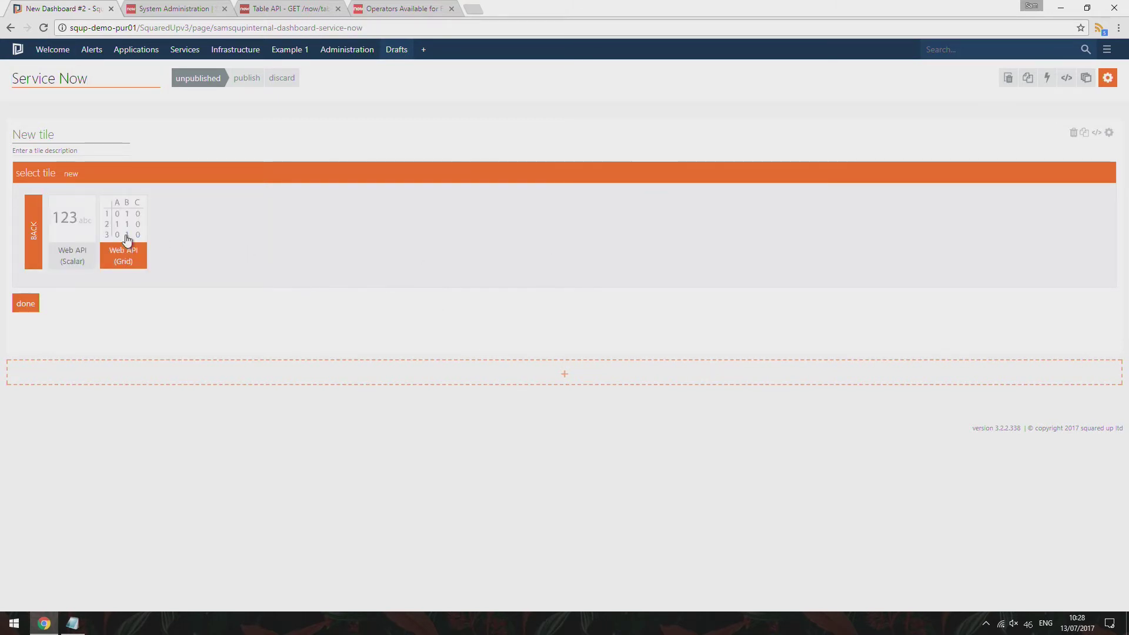
{"action": "left_click", "coordinate": [77, 231]}
{"action": "left_click", "coordinate": [174, 231]}
{"action": "left_click", "coordinate": [168, 268]}
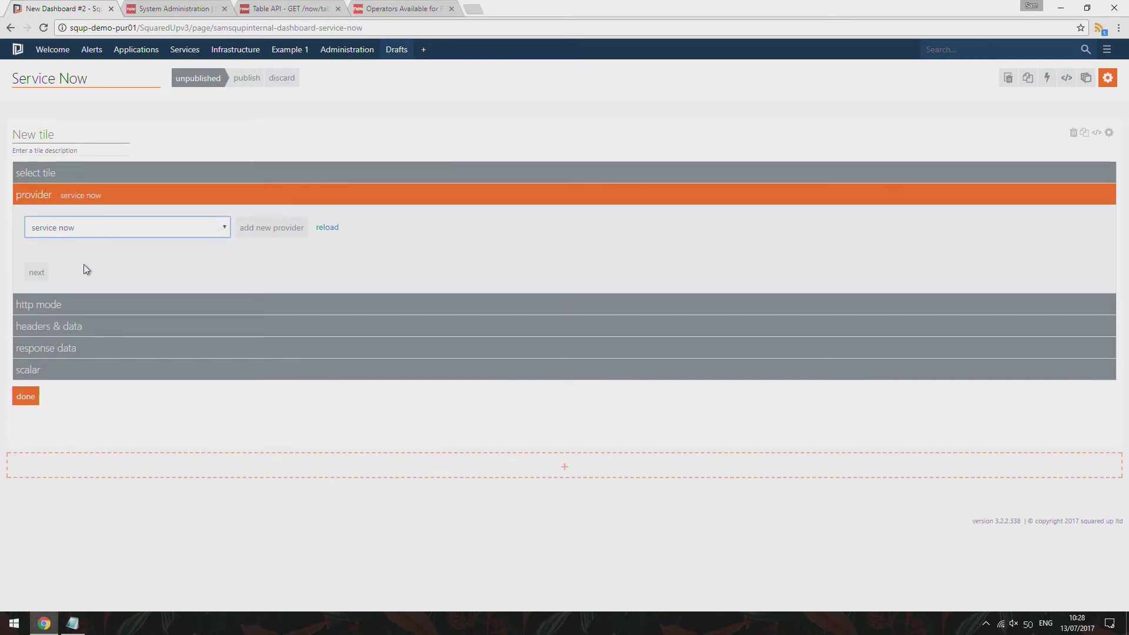
Set the request path to table/incident and add a data parameter named sys_count
{"action": "left_click", "coordinate": [42, 274]}
{"action": "left_click", "coordinate": [375, 307]}
{"action": "type", "text": "table"}
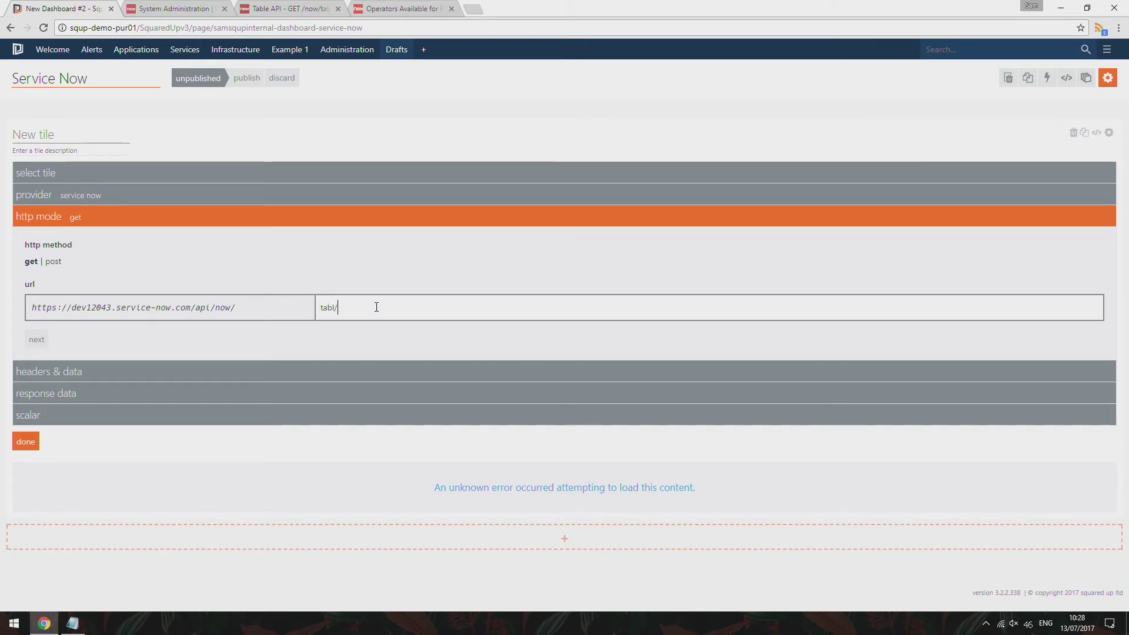
{"action": "type", "text": "/incident"}
{"action": "left_click", "coordinate": [37, 341]}
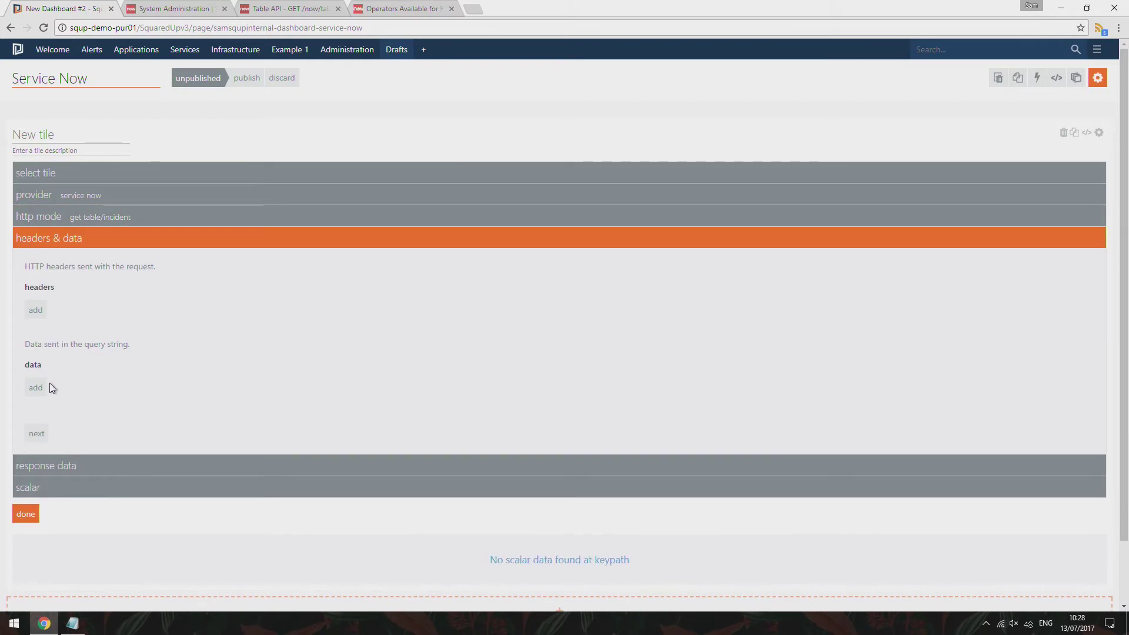
{"action": "left_click", "coordinate": [36, 388]}
{"action": "left_click", "coordinate": [35, 384]}
{"action": "type", "text": "sys"}
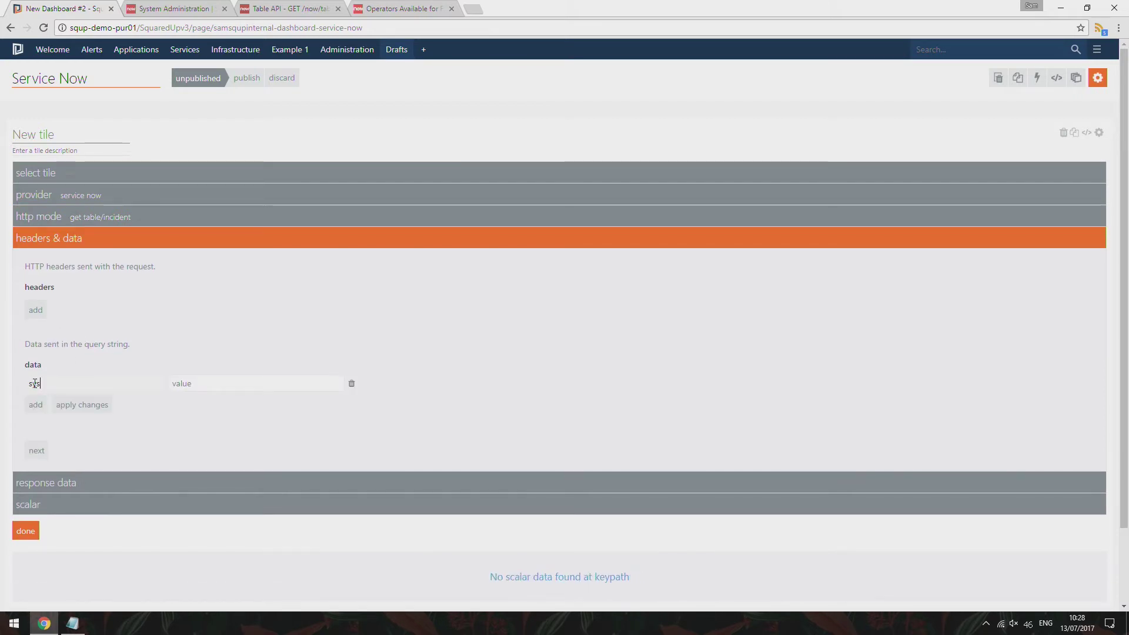
{"action": "type", "text": "_count"}
Search the ServiceNow product documentation for 'aggregate'
{"action": "left_click", "coordinate": [271, 9]}
{"action": "scroll", "coordinate": [410, 232], "scroll_direction": "down", "scroll_amount": 1}
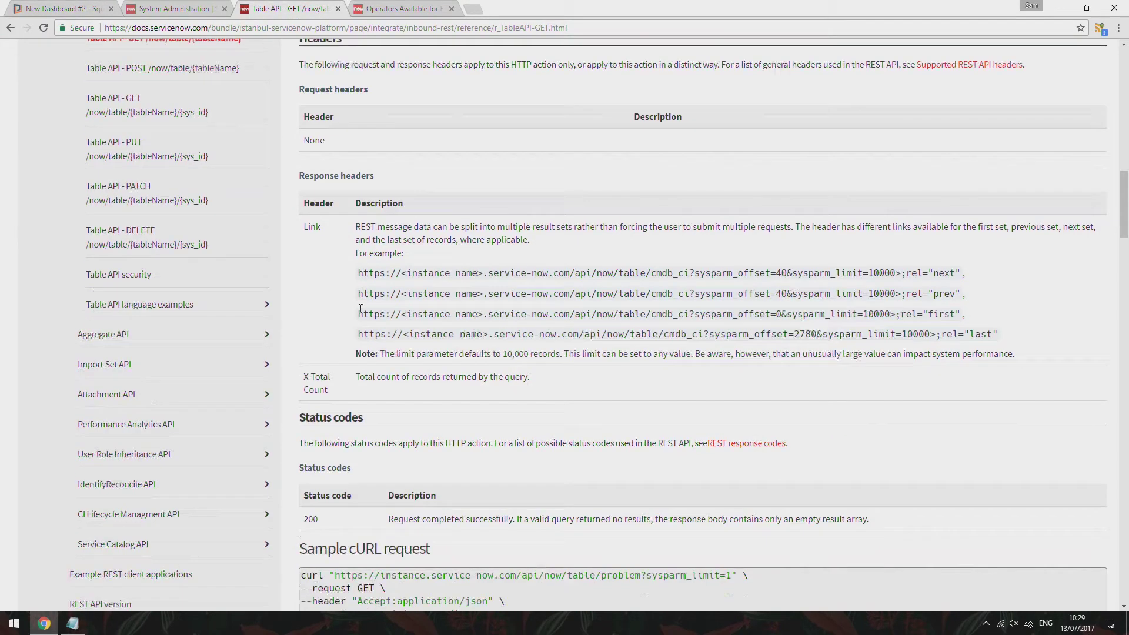
{"action": "left_click", "coordinate": [203, 8]}
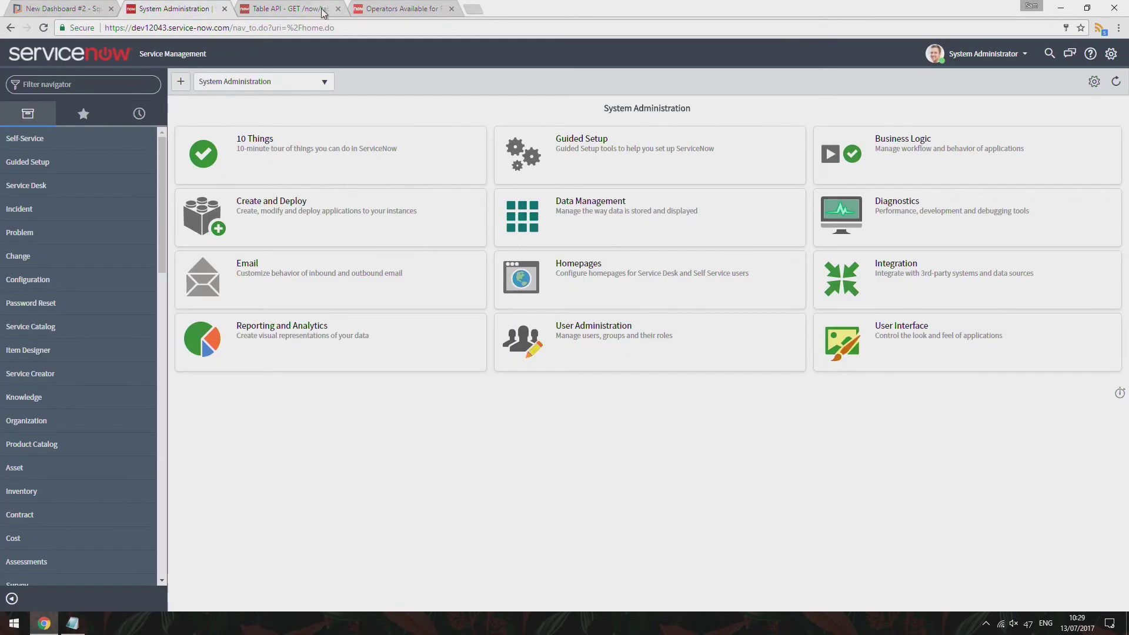
{"action": "left_click", "coordinate": [324, 9]}
{"action": "scroll", "coordinate": [448, 147], "scroll_direction": "up", "scroll_amount": 15}
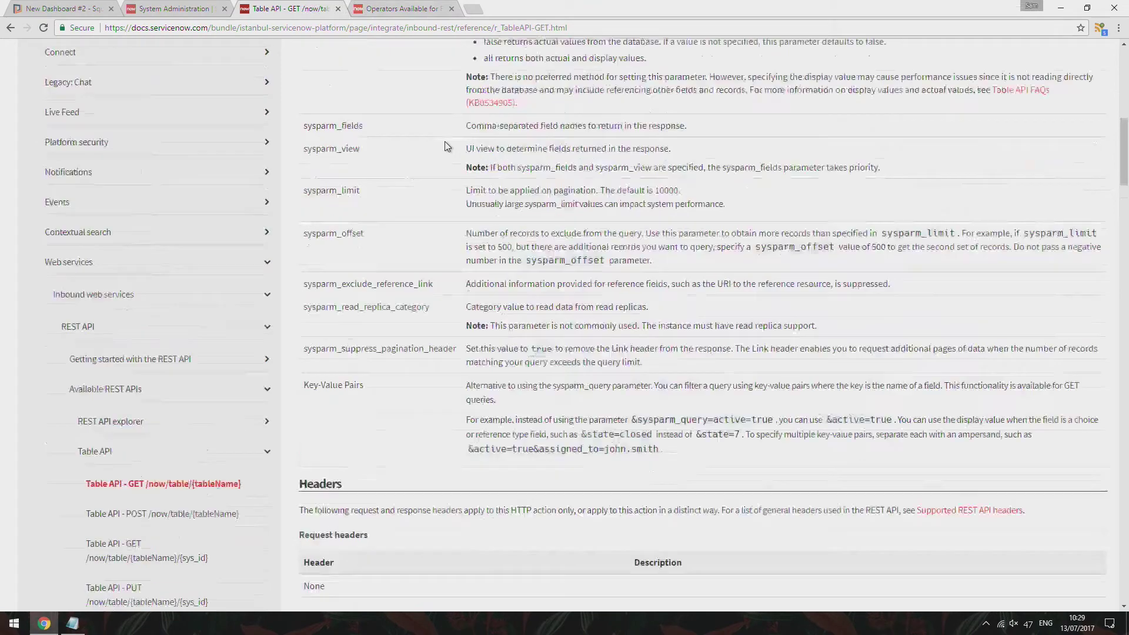
{"action": "left_click", "coordinate": [864, 116]}
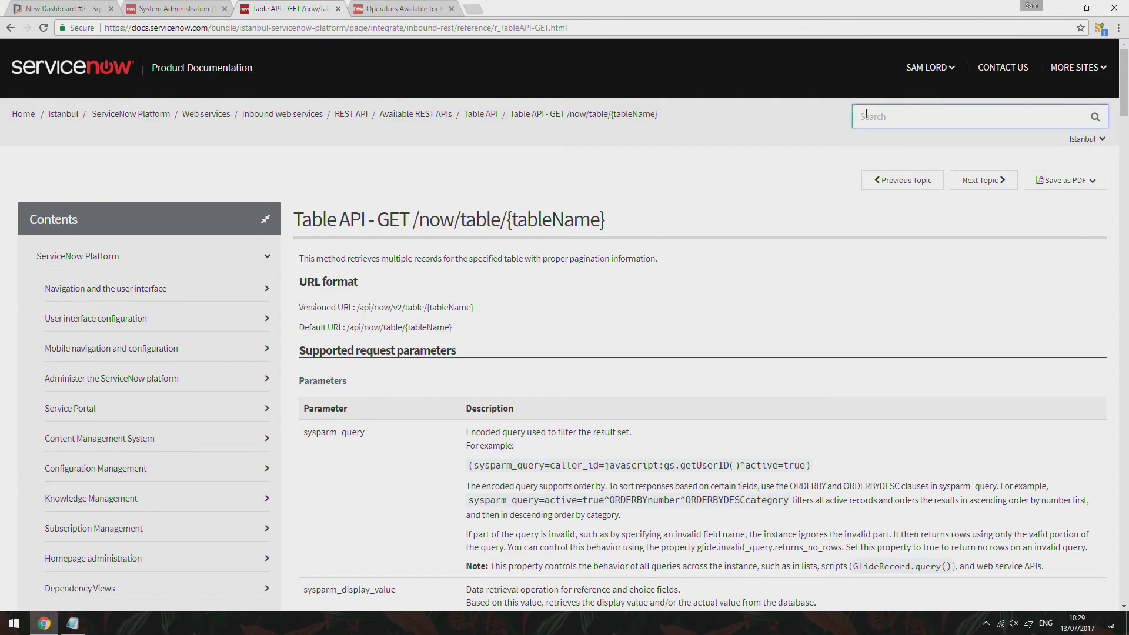
{"action": "type", "text": "aggregate"}
{"action": "key", "text": "Return"}
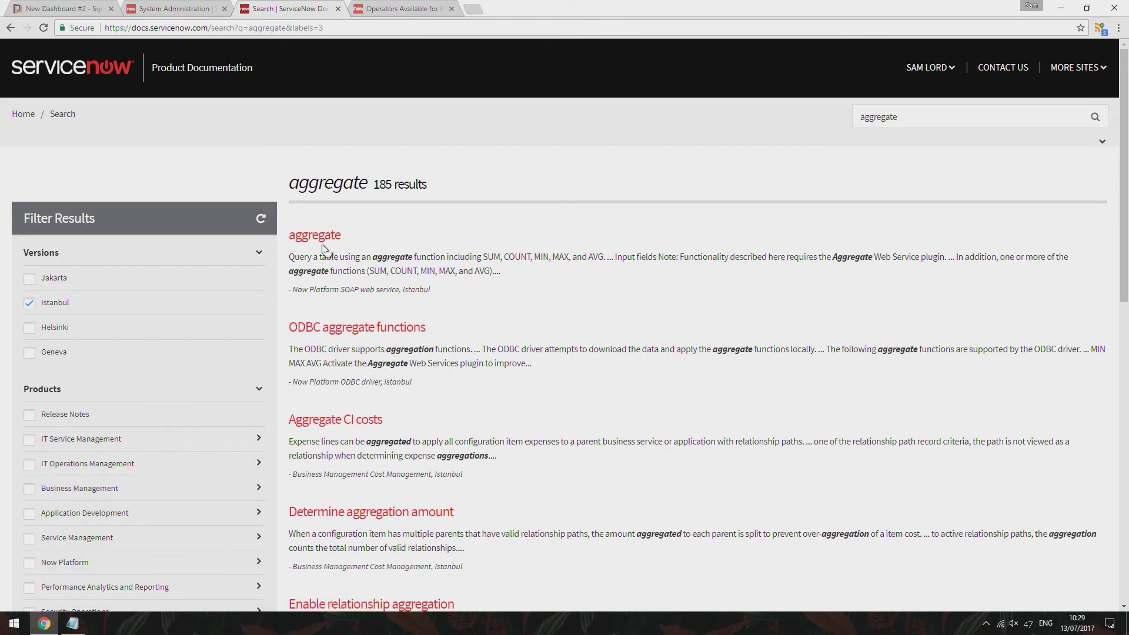
Search the docs for 'stats api' instead and open the Aggregate API - GET page
{"action": "left_click", "coordinate": [917, 119]}
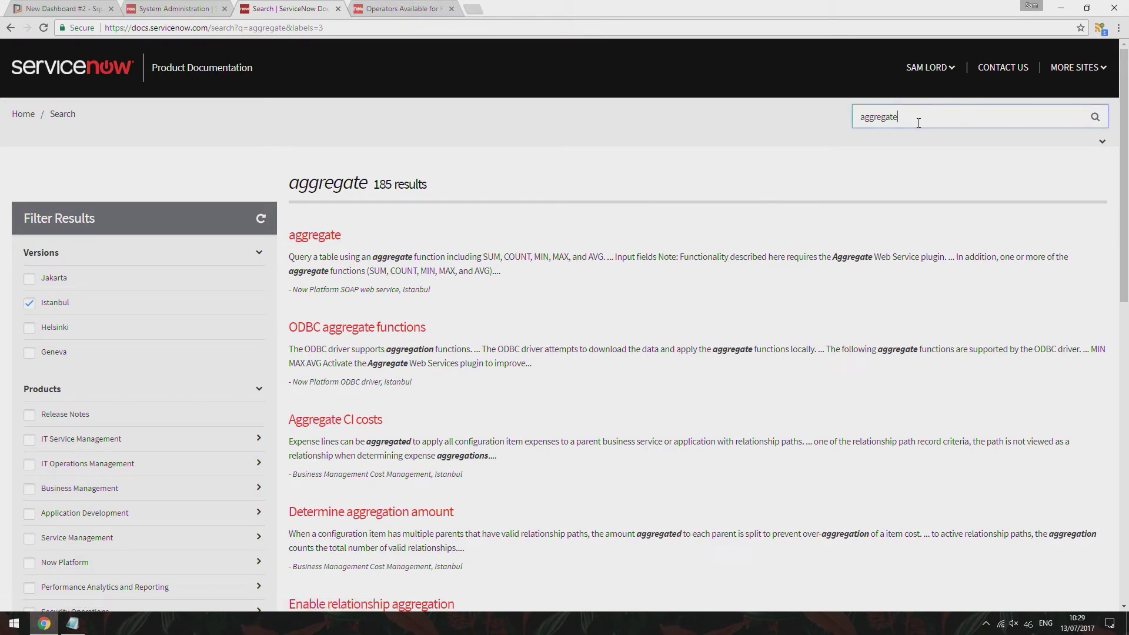
{"action": "double_click", "coordinate": [919, 123]}
{"action": "type", "text": "stats api"}
{"action": "key", "text": "Return"}
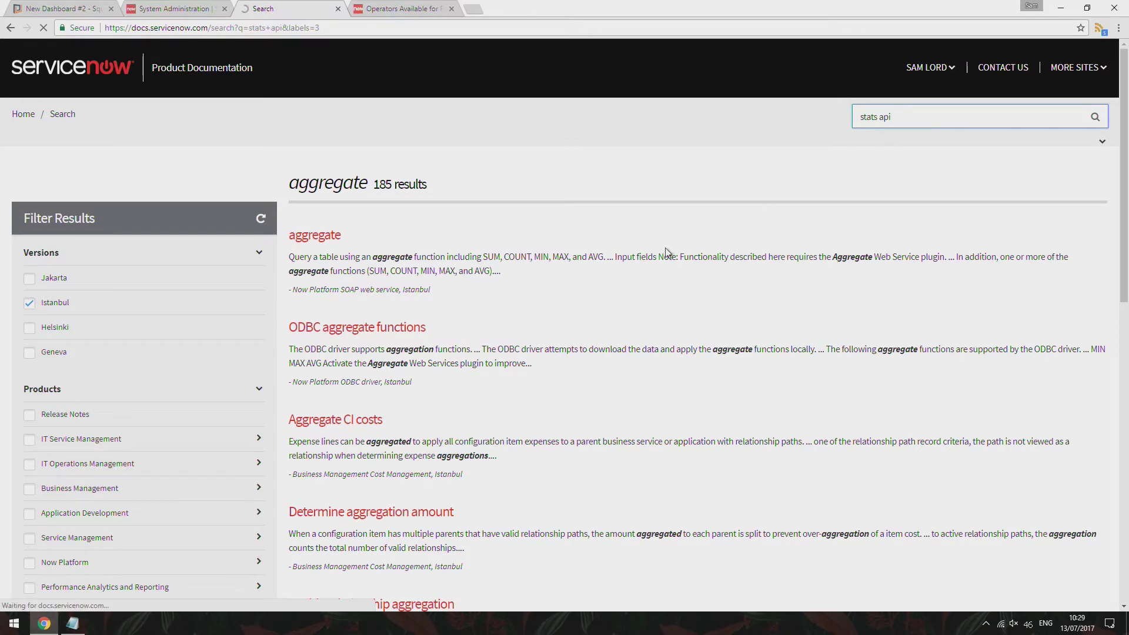
{"action": "left_click", "coordinate": [394, 235]}
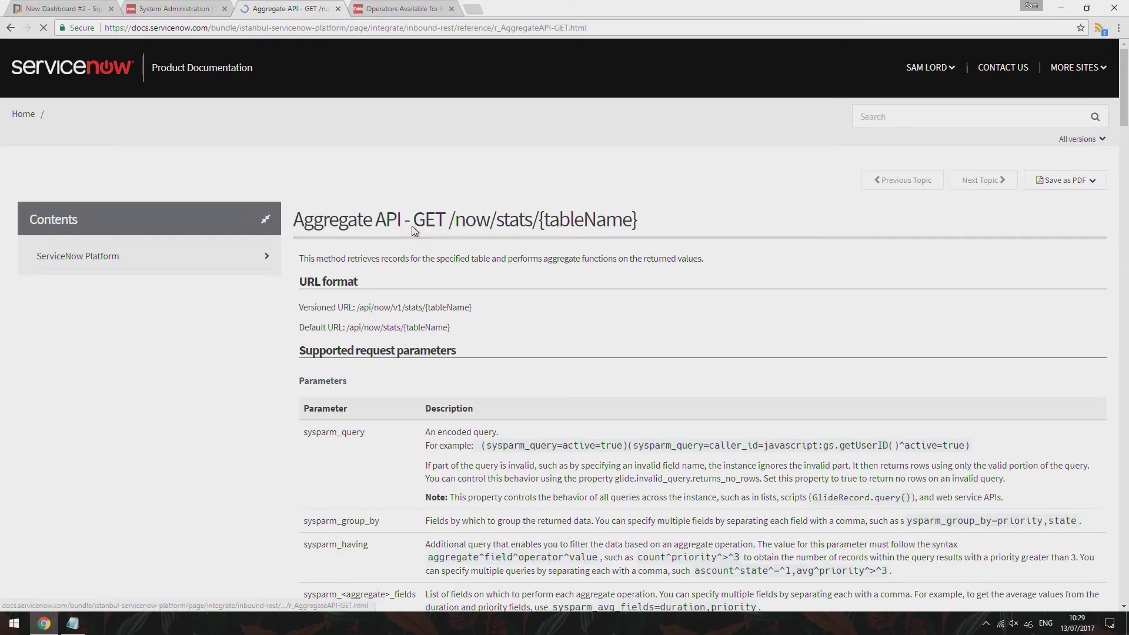
Copy sysparm_count from the parameter reference and paste it over the tile's sys_count name
{"action": "scroll", "coordinate": [417, 265], "scroll_direction": "down", "scroll_amount": 1}
{"action": "scroll", "coordinate": [421, 286], "scroll_direction": "down", "scroll_amount": 2}
{"action": "scroll", "coordinate": [415, 305], "scroll_direction": "down", "scroll_amount": 1}
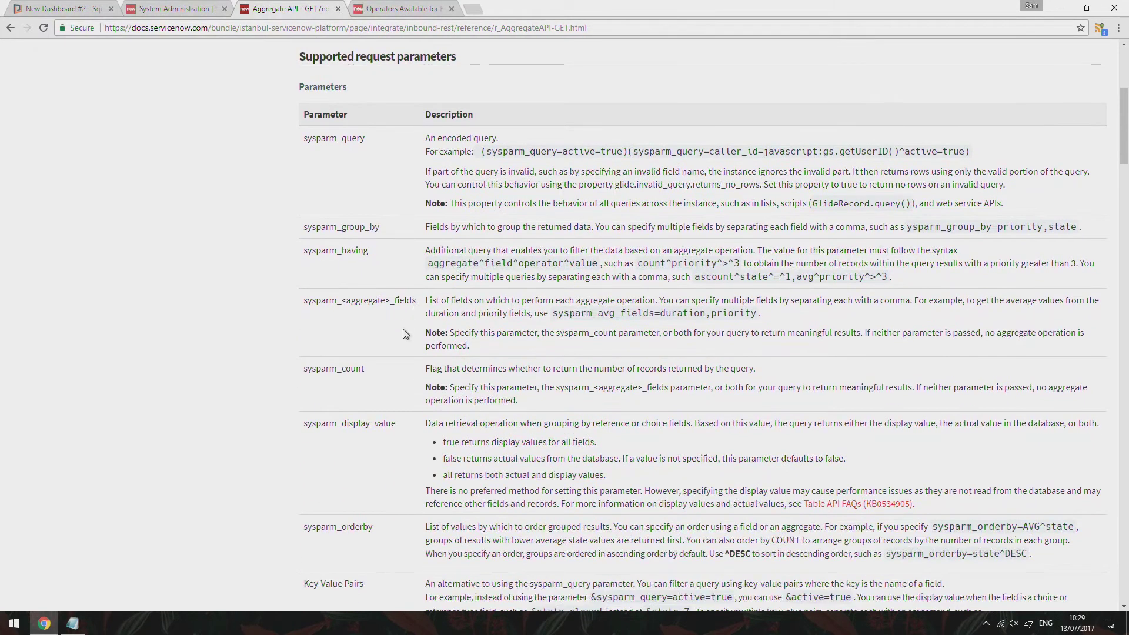
{"action": "left_click_drag", "start_coordinate": [369, 368], "coordinate": [301, 370]}
{"action": "key", "text": "ctrl+c"}
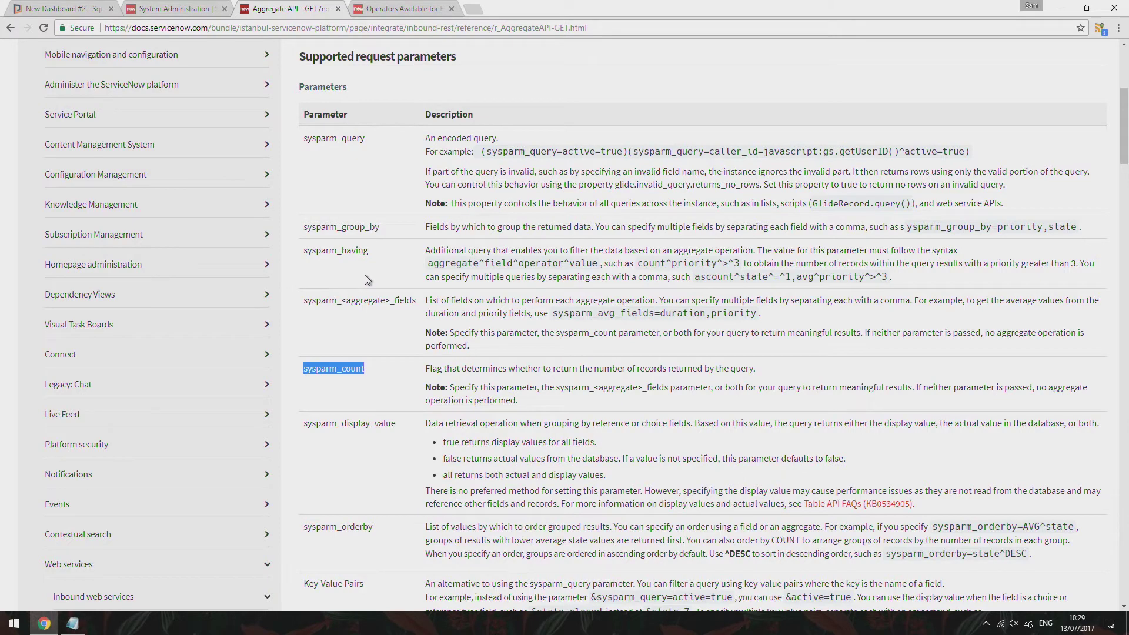
{"action": "key", "text": "ctrl+1"}
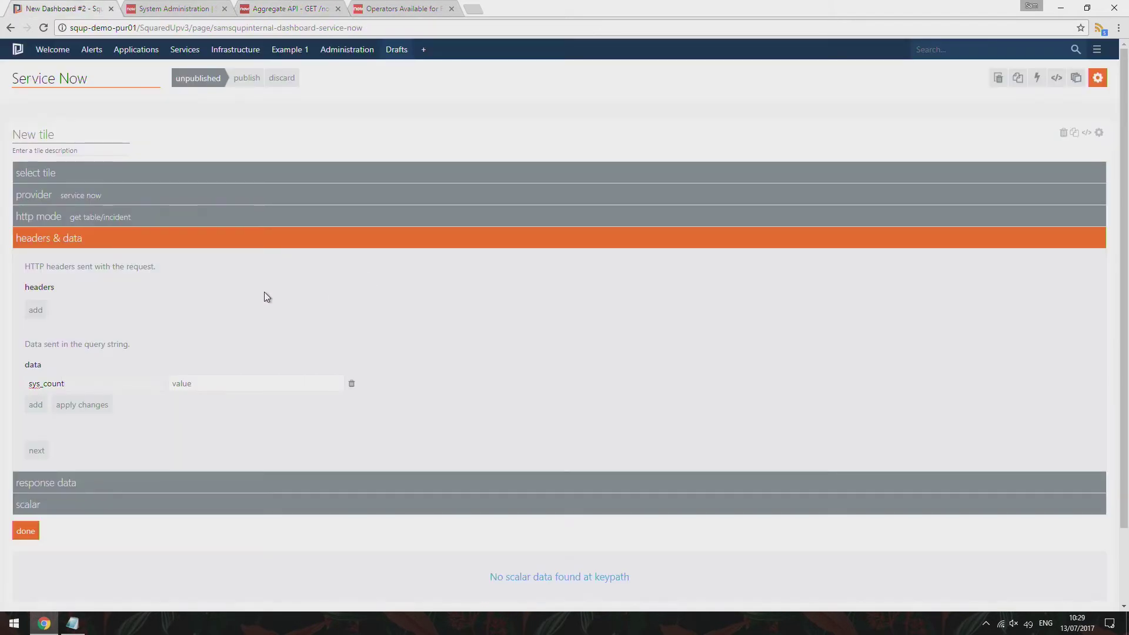
{"action": "key", "text": "ctrl+a"}
{"action": "key", "text": "ctrl+v"}
{"action": "left_click", "coordinate": [381, 7]}
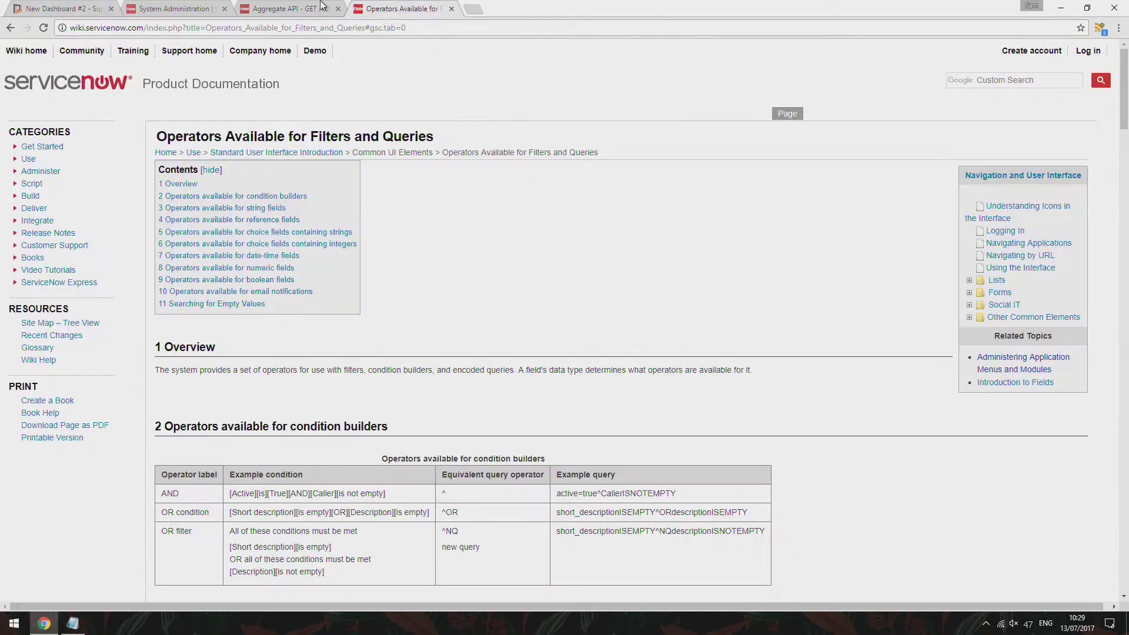
{"action": "left_click", "coordinate": [299, 7]}
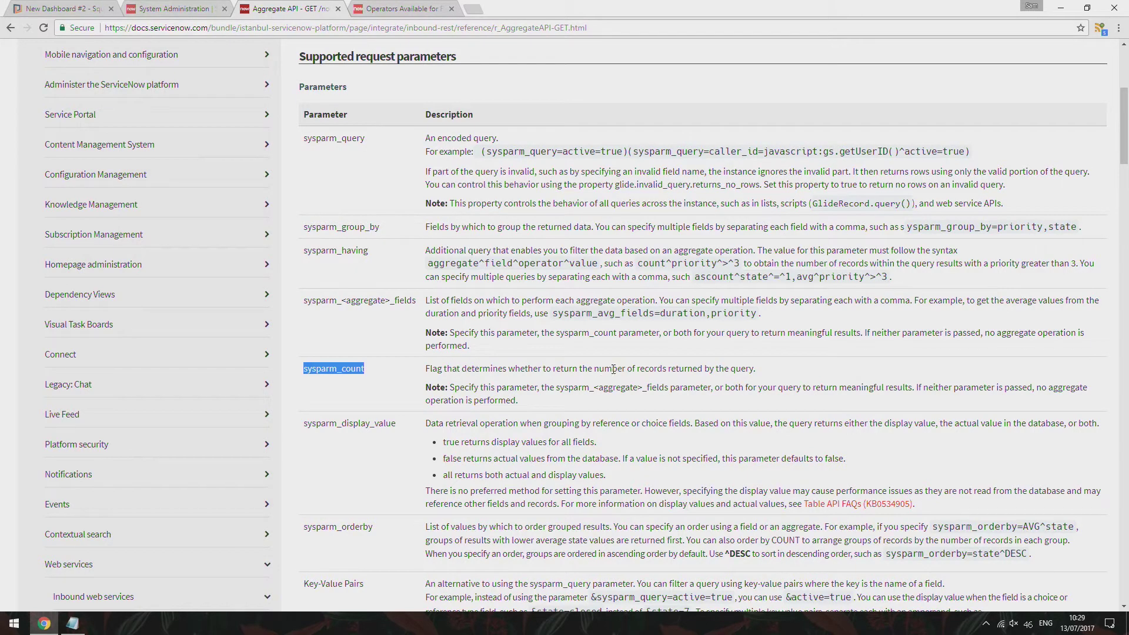
{"action": "key", "text": "ctrl+1"}
Set the sysparm_count parameter value to true and apply it
{"action": "left_click", "coordinate": [268, 383]}
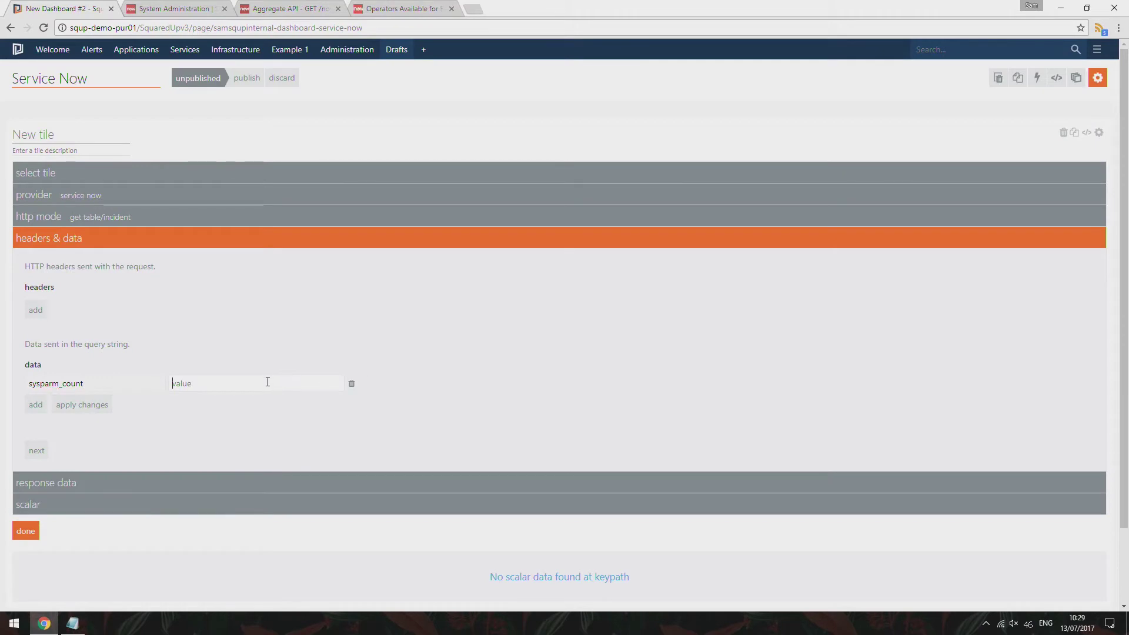
{"action": "type", "text": "true"}
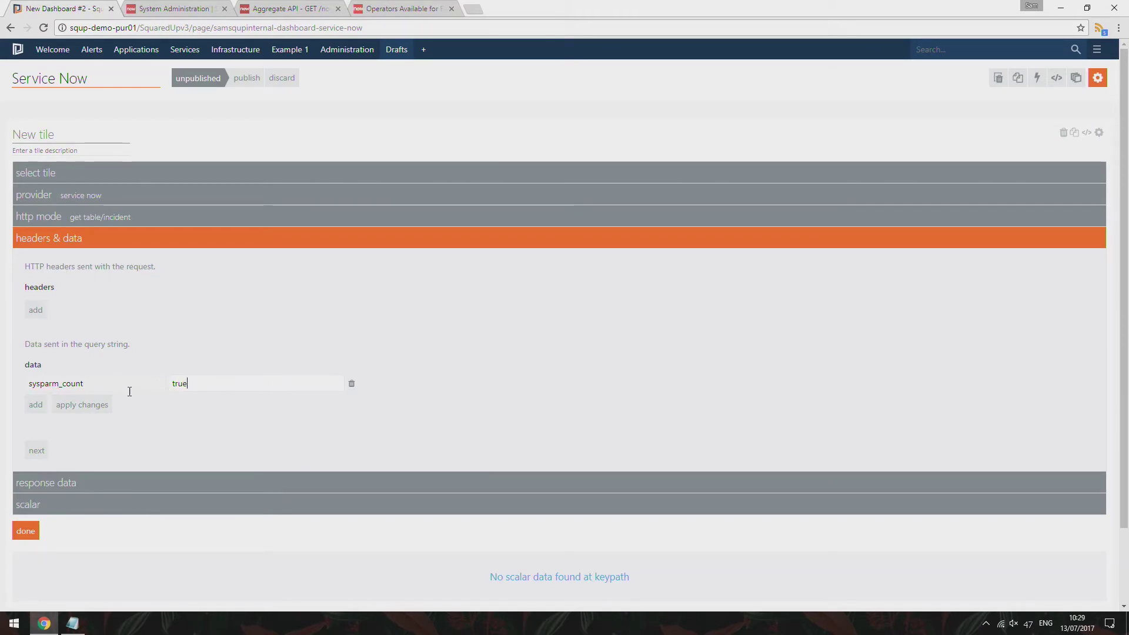
{"action": "left_click", "coordinate": [91, 405]}
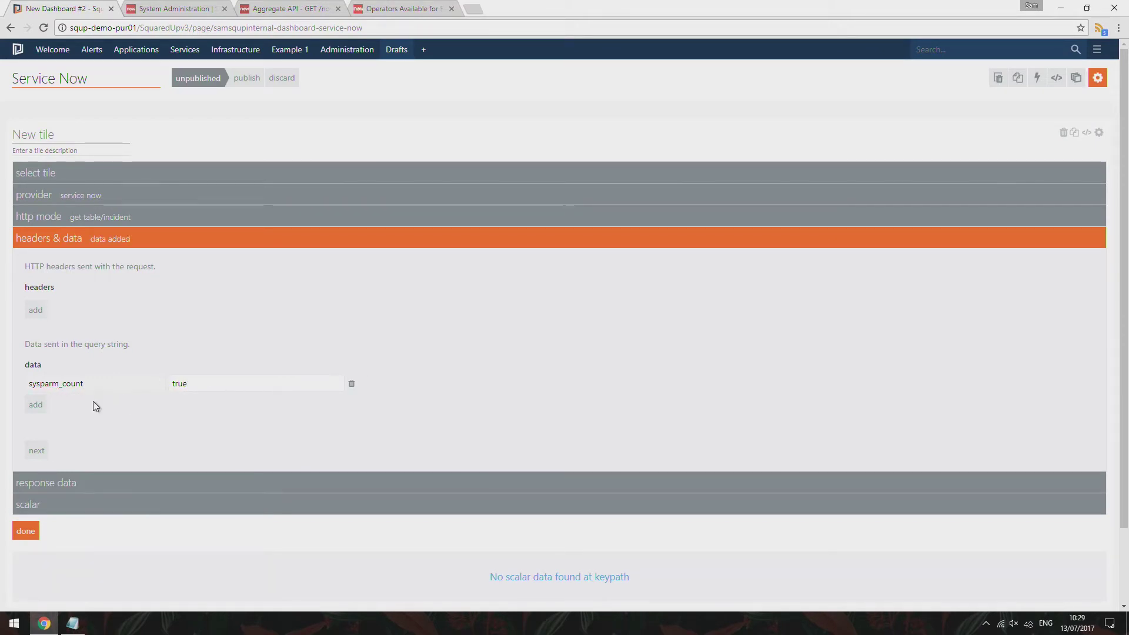
{"action": "left_click", "coordinate": [38, 454]}
Set the response key path to result so the tile previews a count of 58
{"action": "left_click", "coordinate": [66, 329]}
{"action": "type", "text": "result.count"}
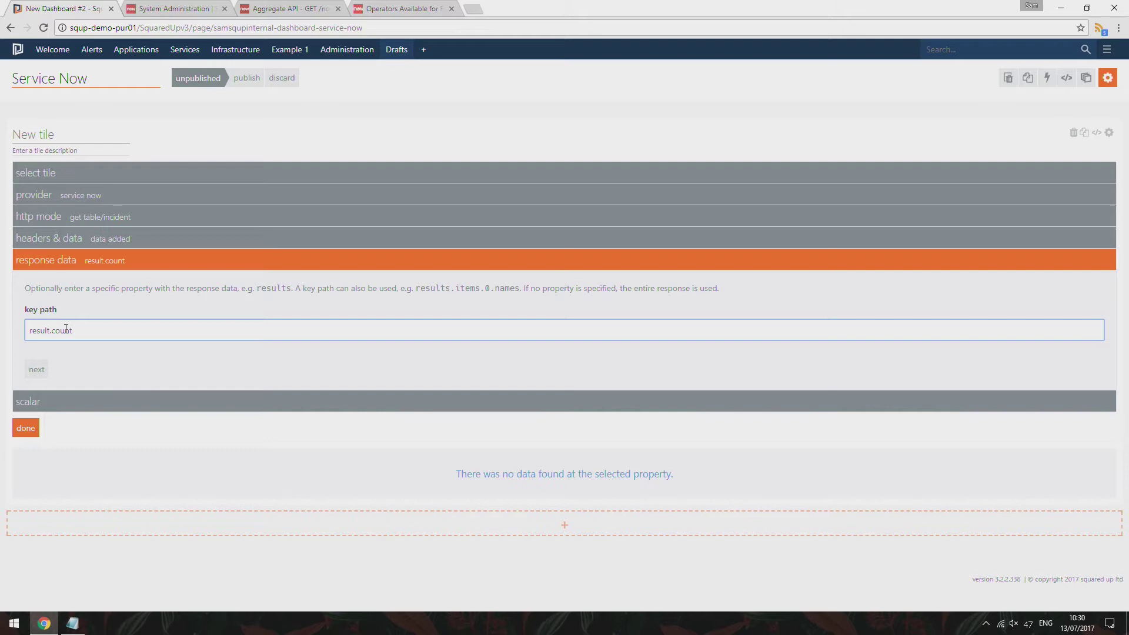
{"action": "left_click", "coordinate": [111, 355]}
{"action": "left_click", "coordinate": [93, 325]}
{"action": "key", "text": "ctrl+shift+Left"}
{"action": "key", "text": "BackSpace"}
{"action": "key", "text": "BackSpace"}
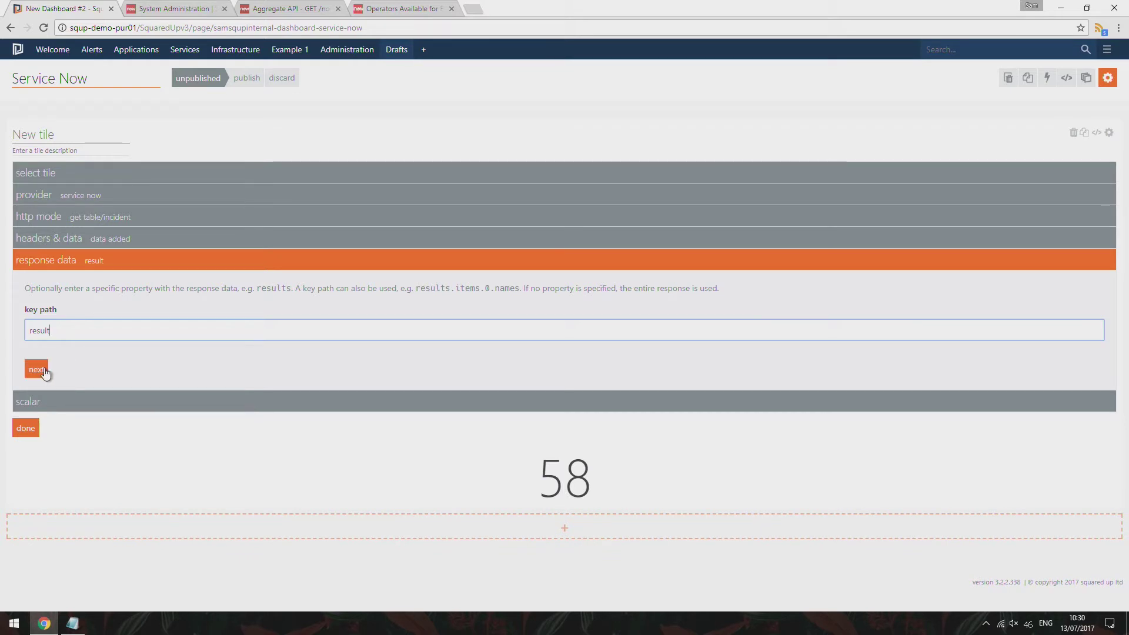
{"action": "left_click", "coordinate": [44, 368]}
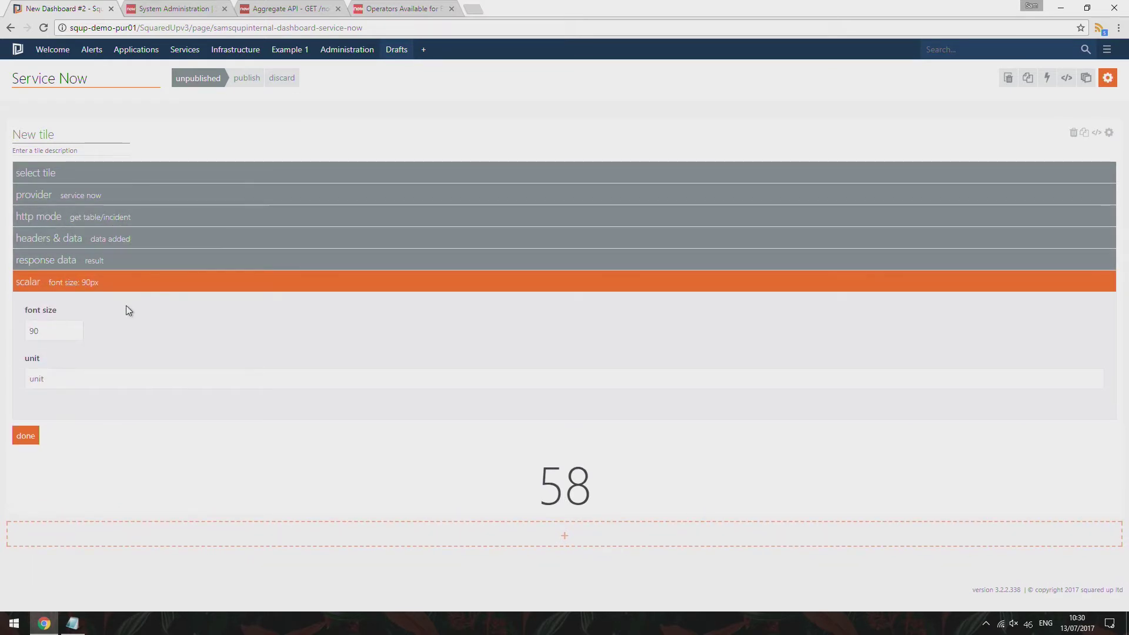
Add an empty data parameter row below sysparm_count and bring up the Notepad query notes
{"action": "left_click", "coordinate": [115, 244]}
{"action": "left_click", "coordinate": [127, 217]}
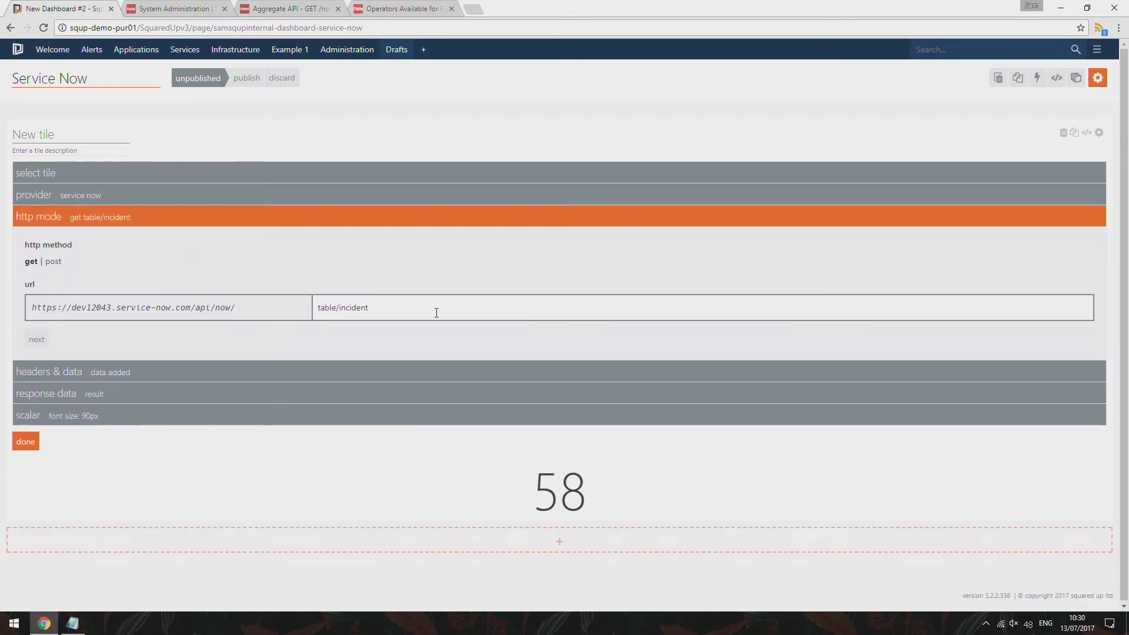
{"action": "left_click", "coordinate": [167, 371]}
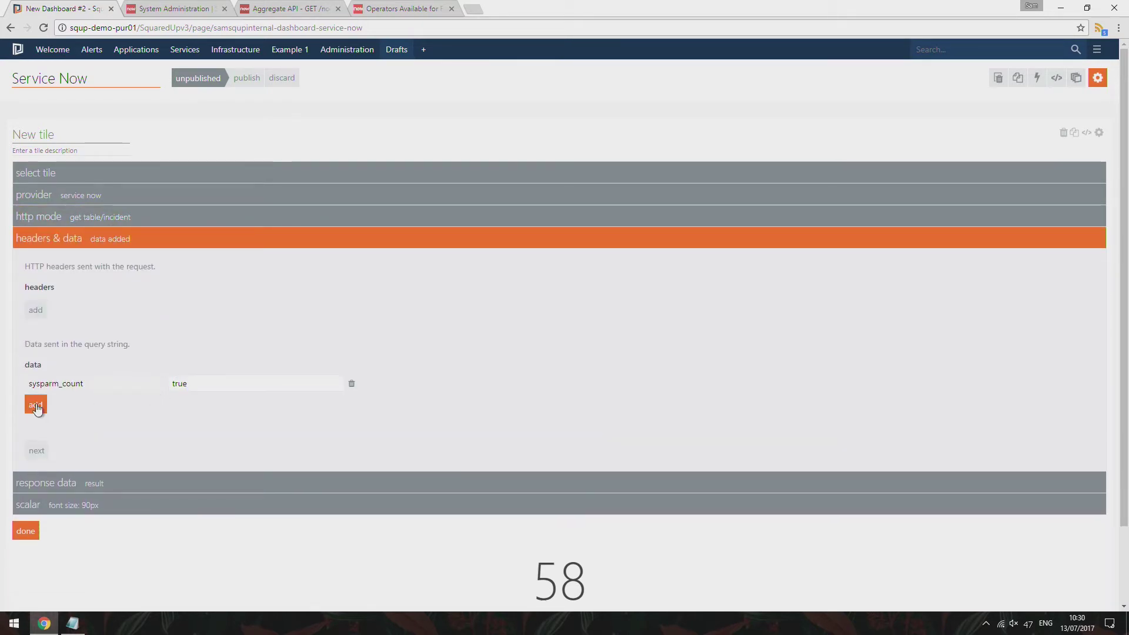
{"action": "left_click", "coordinate": [35, 405]}
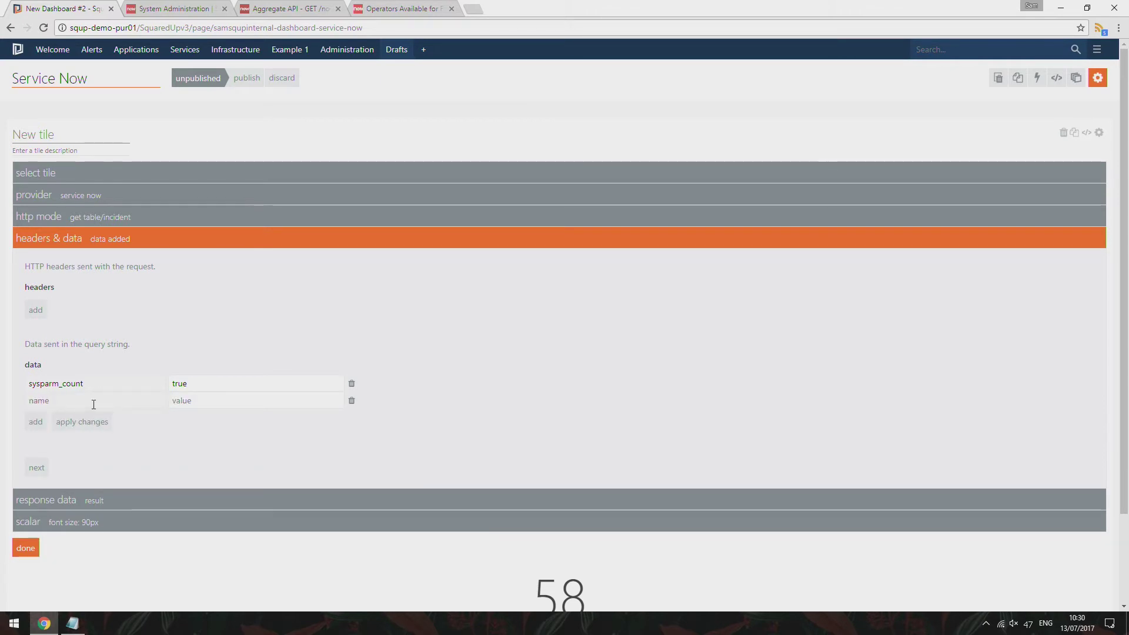
{"action": "scroll", "coordinate": [94, 404], "scroll_direction": "down", "scroll_amount": 1}
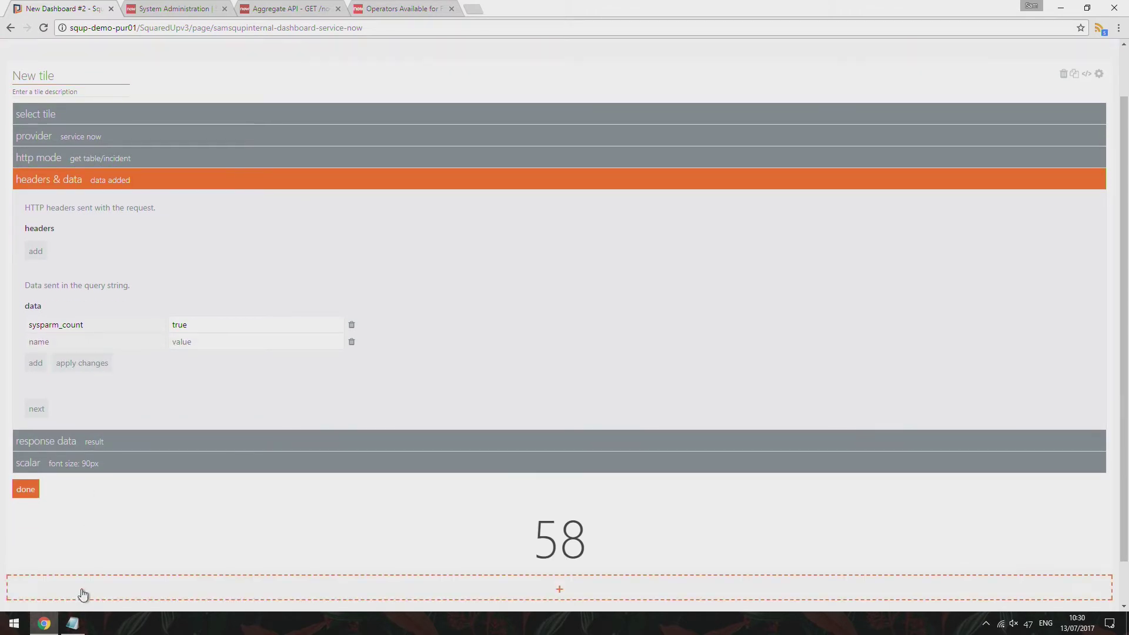
{"action": "left_click", "coordinate": [73, 625]}
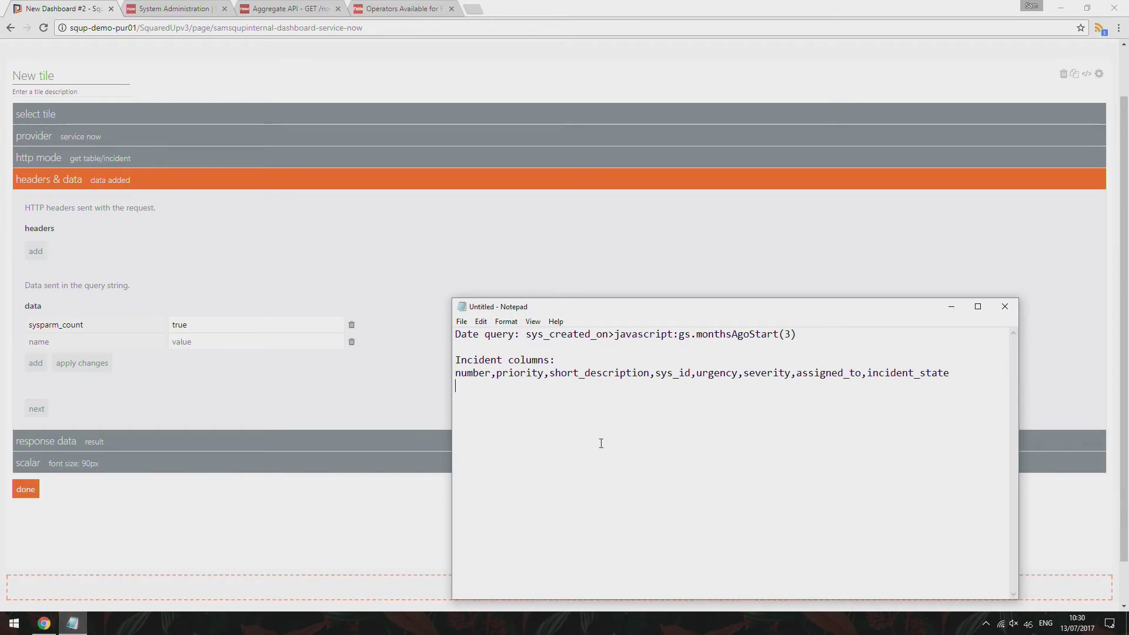
Paste sys_created_on>javascript:gs.monthsAgoStart(3) from Notepad into the new row's value field
{"action": "left_click_drag", "start_coordinate": [799, 336], "coordinate": [528, 335]}
{"action": "key", "text": "ctrl+c"}
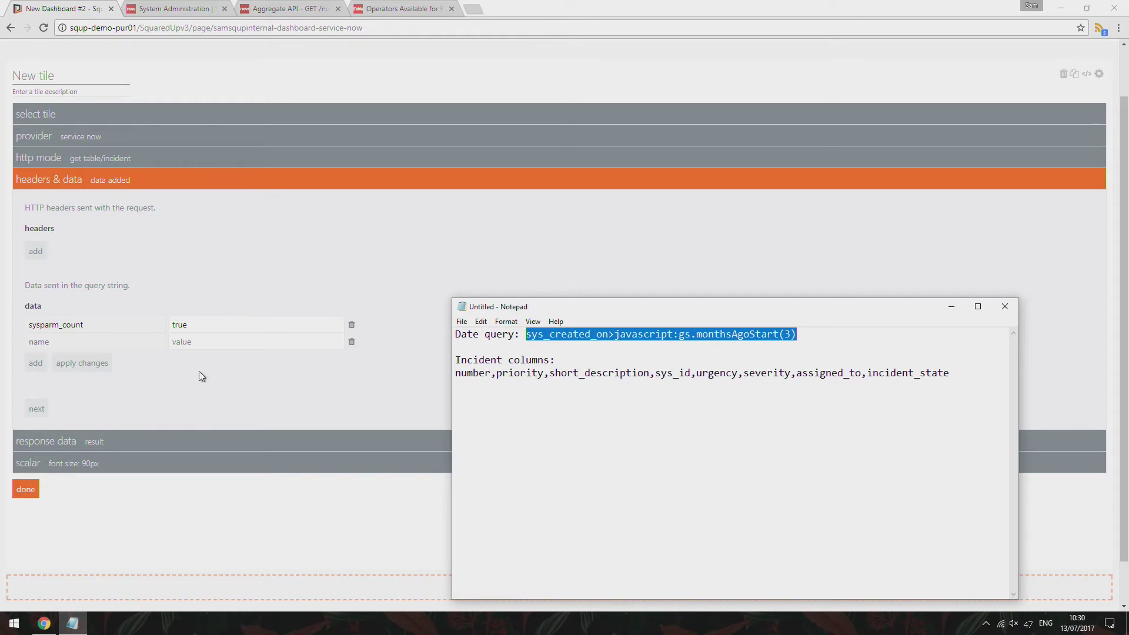
{"action": "left_click", "coordinate": [191, 341]}
{"action": "key", "text": "ctrl+v"}
{"action": "left_click", "coordinate": [206, 371]}
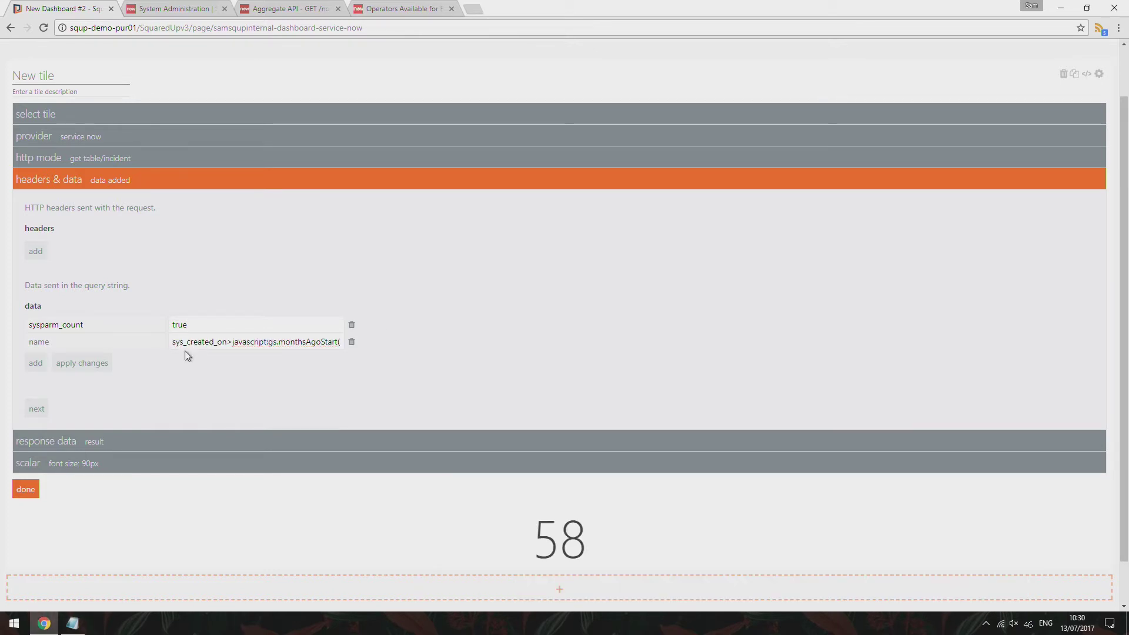
{"action": "left_click_drag", "start_coordinate": [173, 346], "coordinate": [227, 343]}
Apply the date query value and name the second parameter sysparm_query, dropping the count to 2
{"action": "left_click", "coordinate": [229, 342]}
{"action": "left_click_drag", "start_coordinate": [278, 342], "coordinate": [399, 382]}
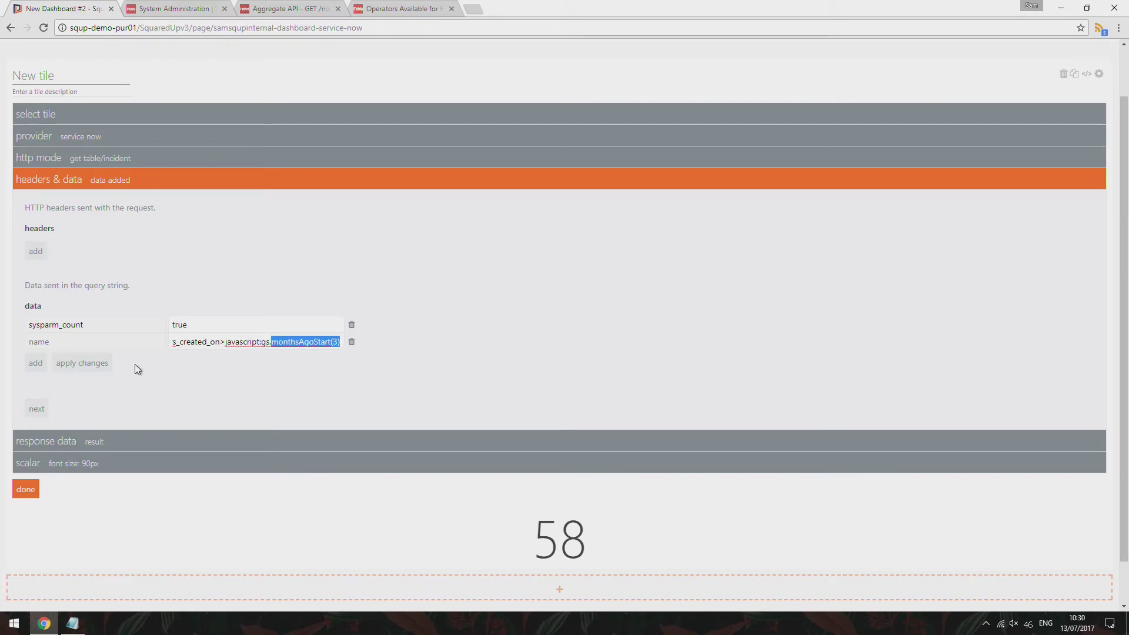
{"action": "left_click", "coordinate": [97, 364]}
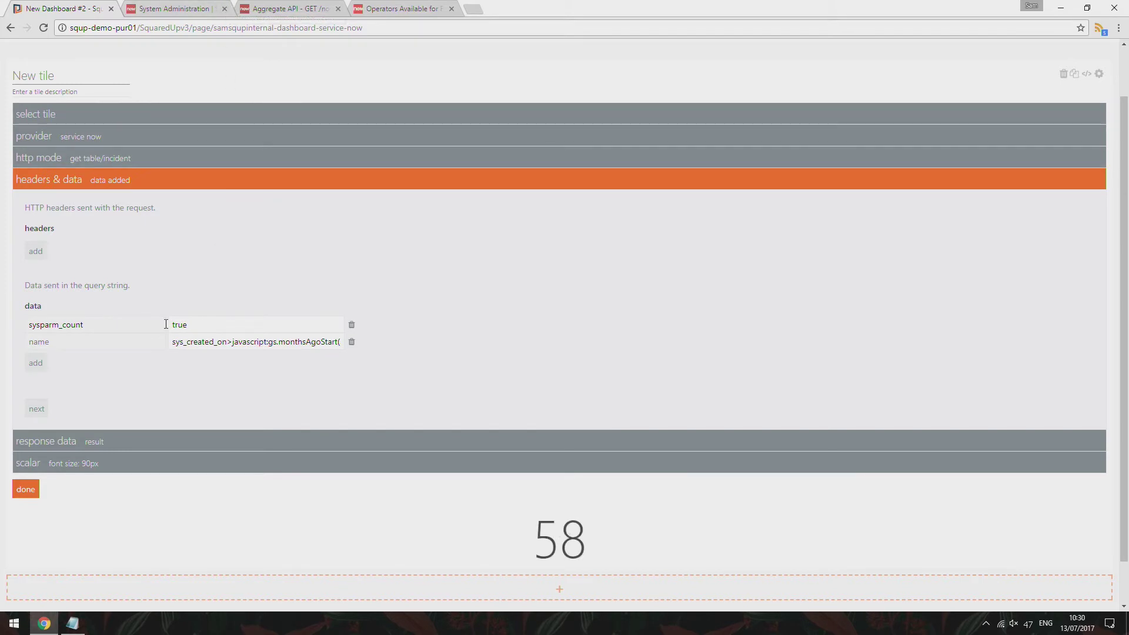
{"action": "left_click", "coordinate": [137, 341]}
{"action": "type", "text": "sysparm_query"}
{"action": "left_click", "coordinate": [94, 367]}
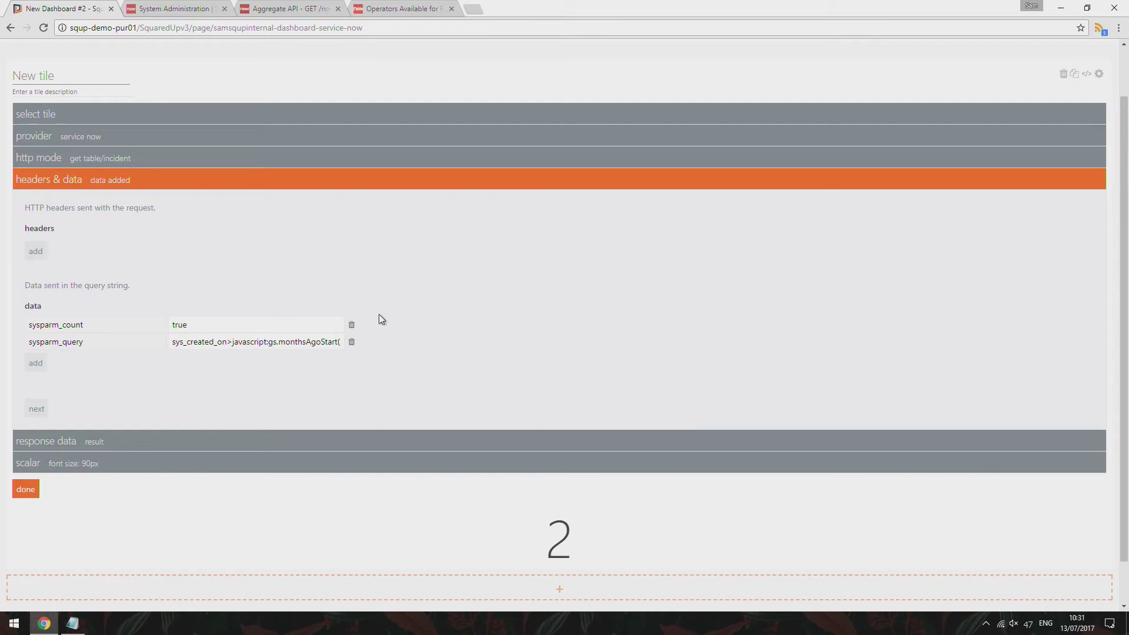
Finish the incident tile and set its number unit label to 'incidents'
{"action": "left_click", "coordinate": [36, 409]}
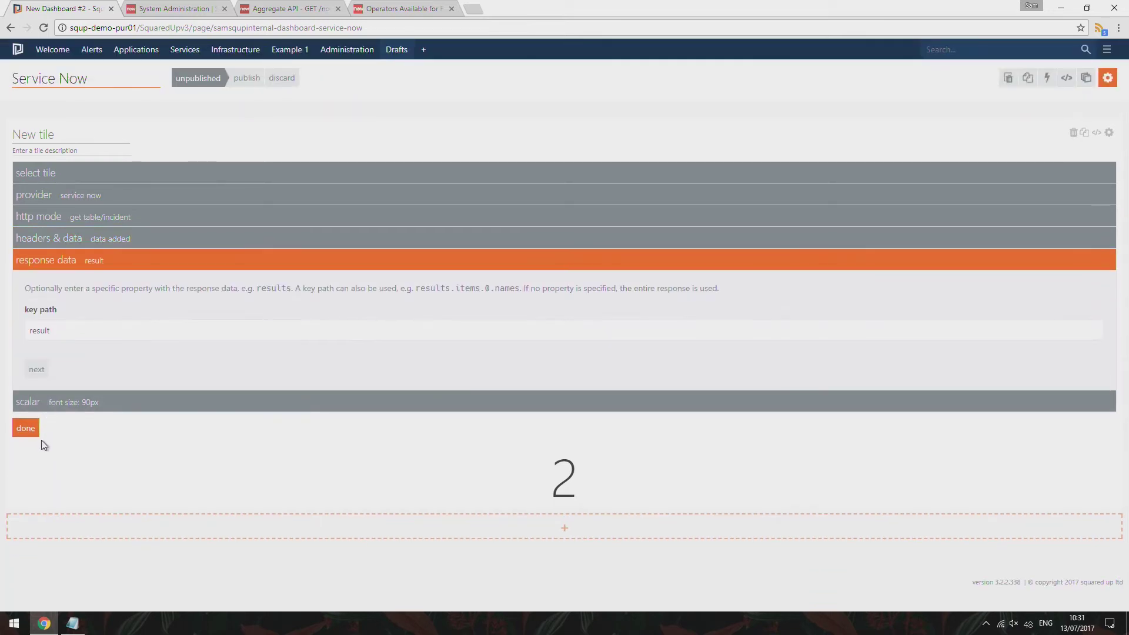
{"action": "left_click", "coordinate": [26, 429]}
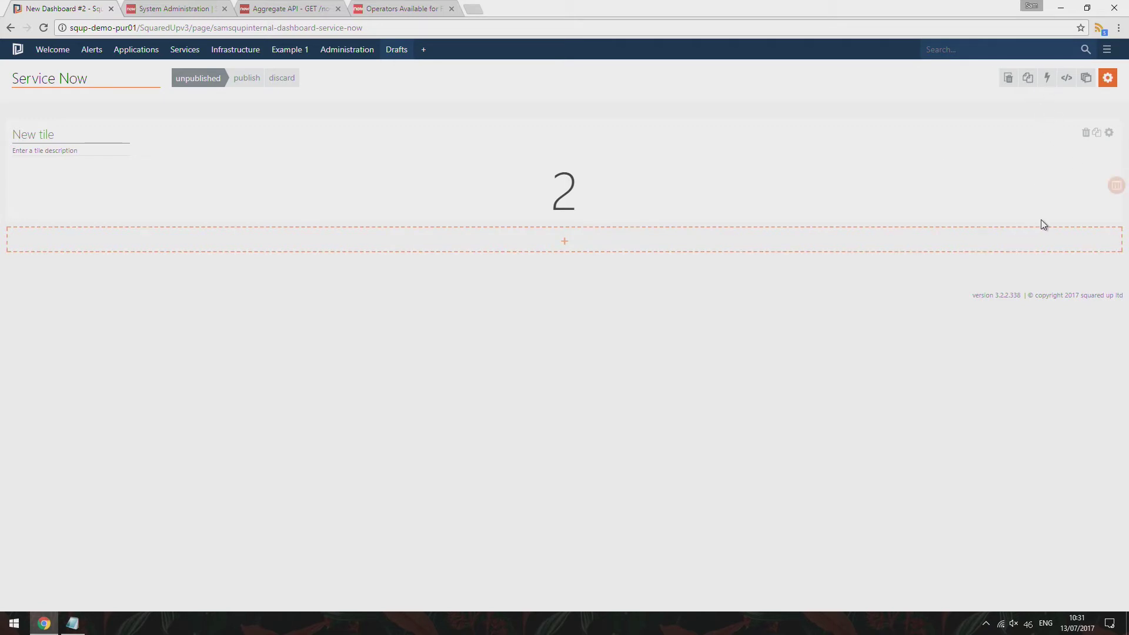
{"action": "left_click", "coordinate": [1110, 133]}
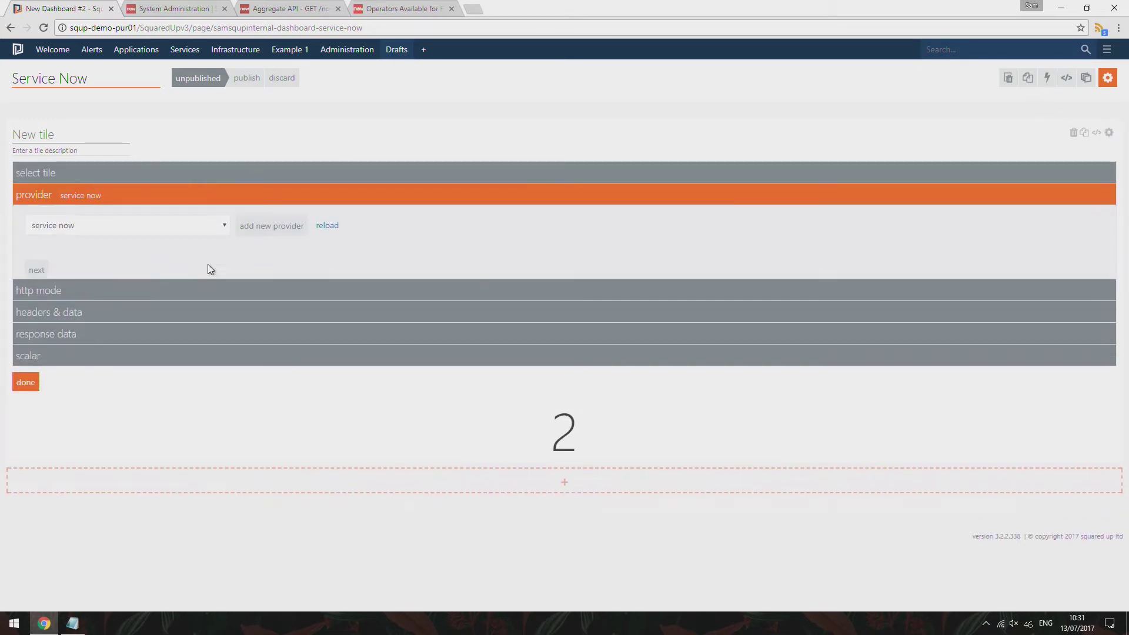
{"action": "left_click", "coordinate": [85, 372]}
{"action": "left_click", "coordinate": [81, 381]}
{"action": "type", "text": "incidents"}
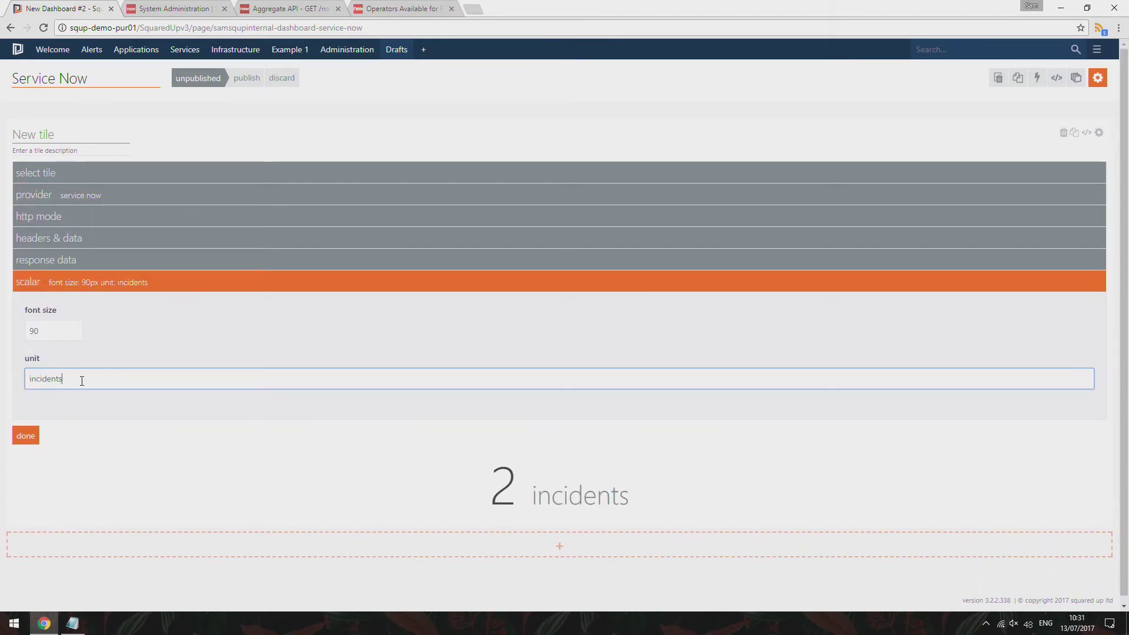
Title the tile 'Incidents' with description 'past 120 days', then add a column beside it
{"action": "left_click", "coordinate": [68, 135]}
{"action": "type", "text": "Incidents"}
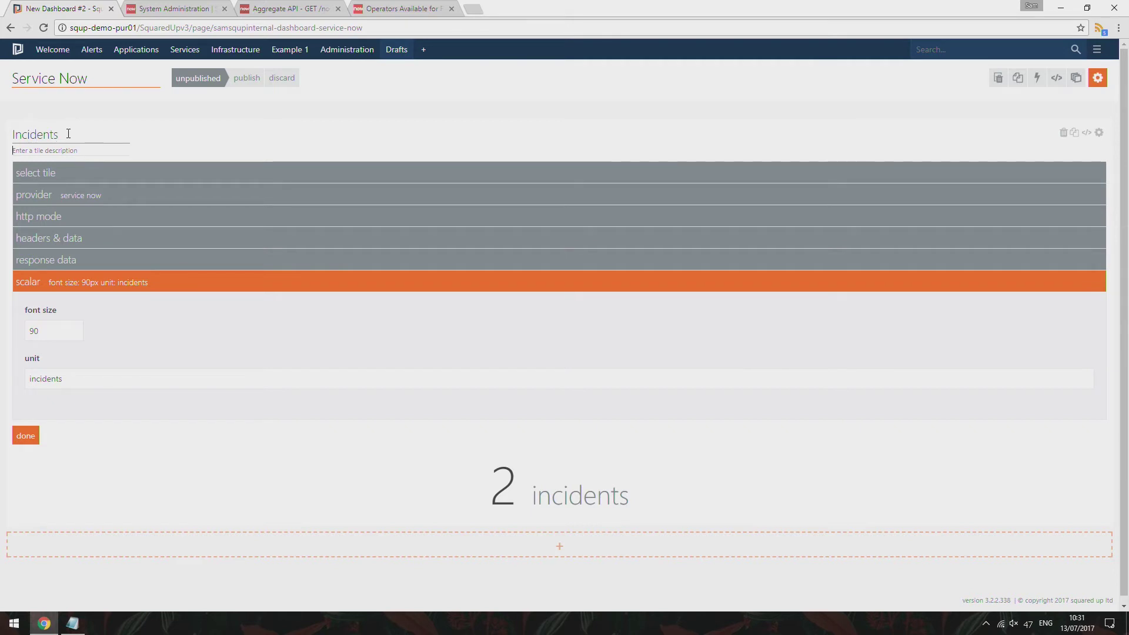
{"action": "key", "text": "Tab"}
{"action": "type", "text": "past 120 days"}
{"action": "left_click", "coordinate": [26, 438]}
{"action": "mouse_move", "coordinate": [1120, 189]}
{"action": "left_click", "coordinate": [1117, 191]}
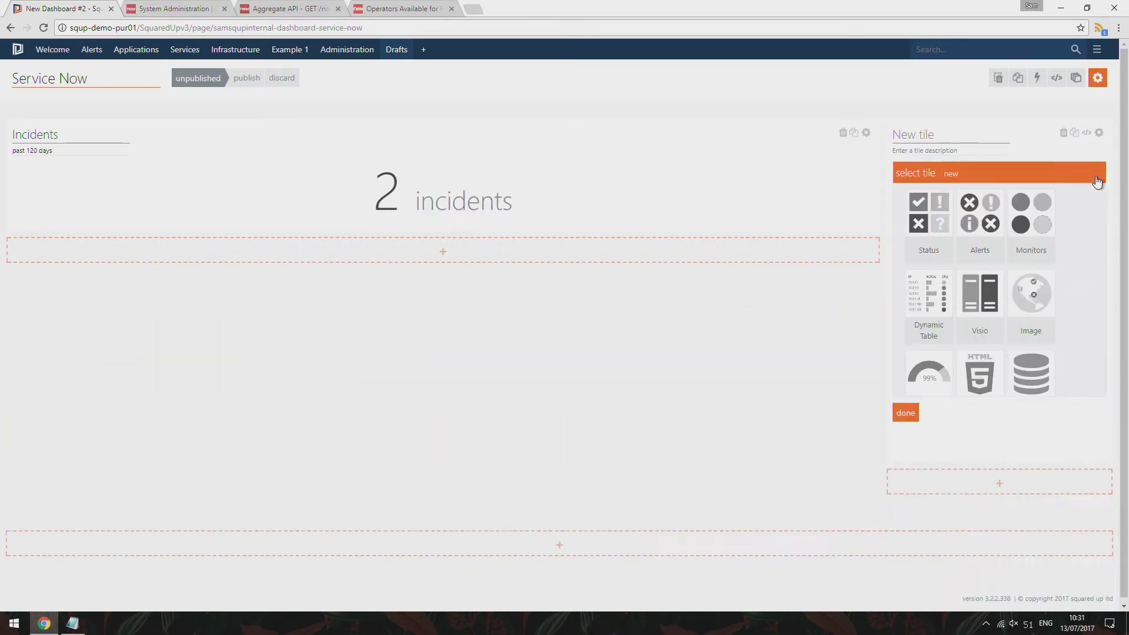
Widen the new column, title its tile 'Change' with description 'past 120 days', and pick Web API
{"action": "scroll", "coordinate": [881, 389], "scroll_direction": "down", "scroll_amount": 3}
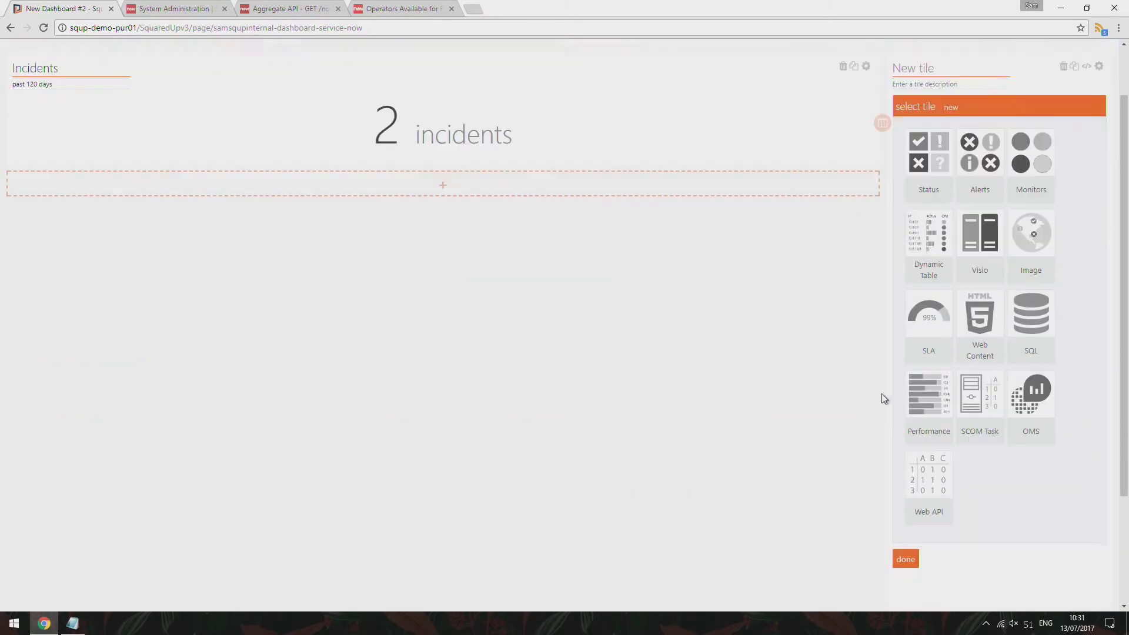
{"action": "scroll", "coordinate": [883, 422], "scroll_direction": "up", "scroll_amount": 2}
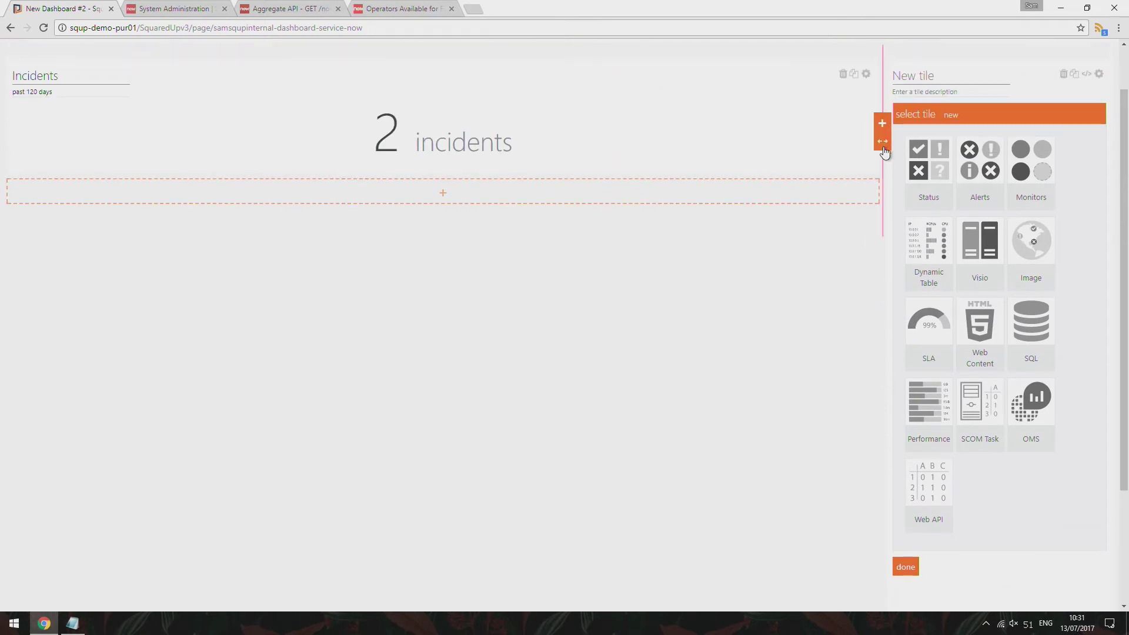
{"action": "left_click_drag", "start_coordinate": [882, 141], "coordinate": [564, 147]}
{"action": "left_click", "coordinate": [632, 128]}
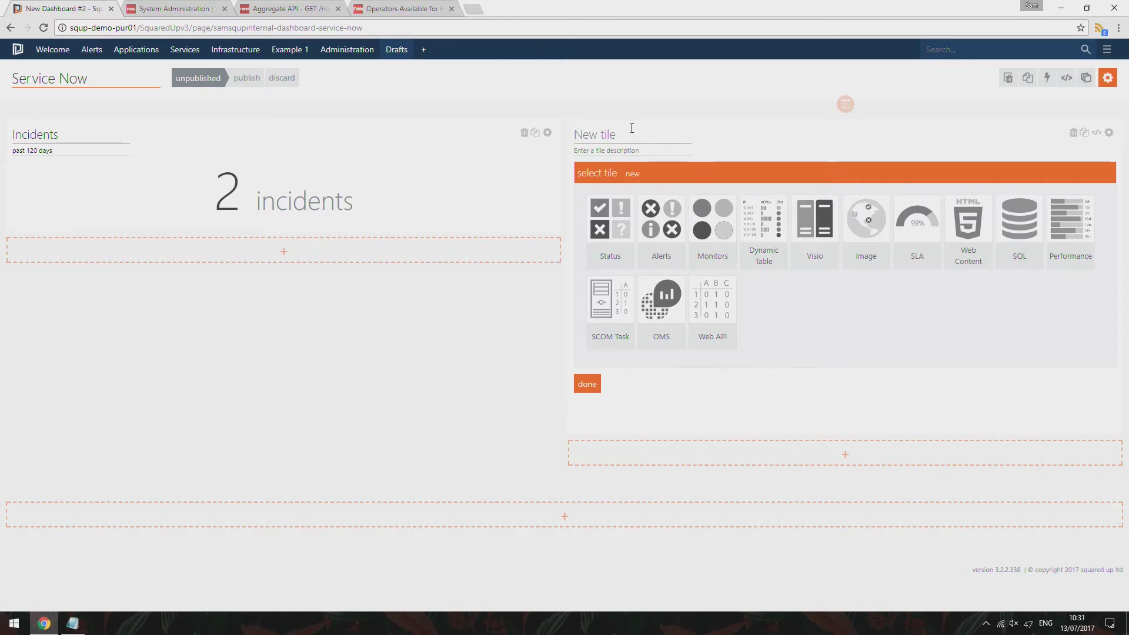
{"action": "type", "text": "Change"}
{"action": "key", "text": "Tab"}
{"action": "type", "text": "past 120 days"}
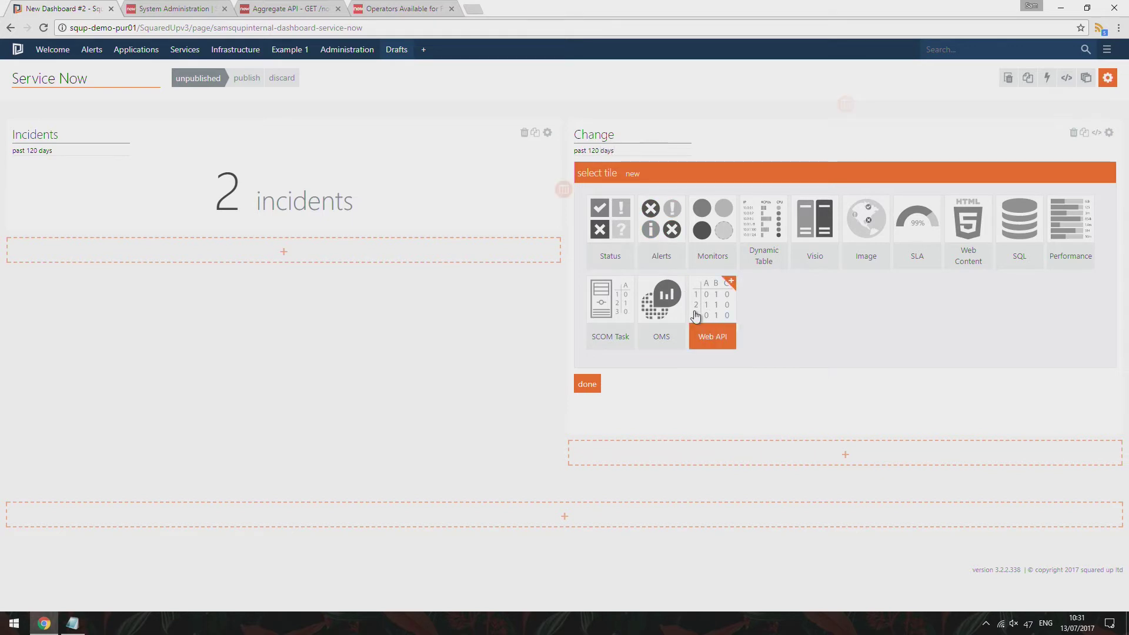
{"action": "left_click", "coordinate": [713, 303]}
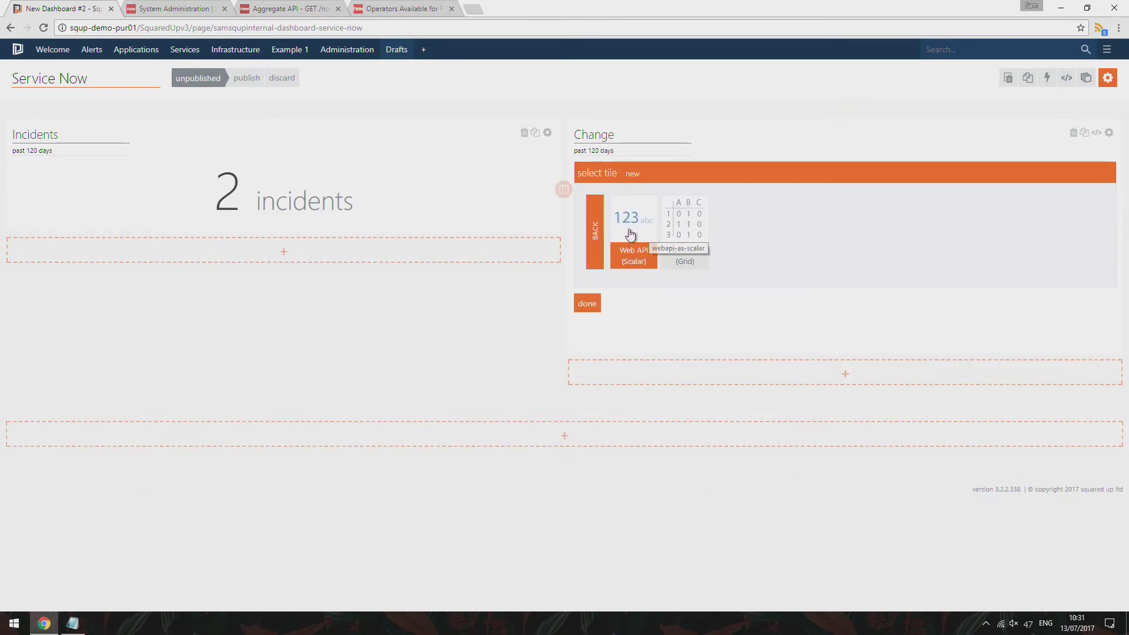
Make it a Web API (Scalar) tile using the service now provider and url table/change_request
{"action": "left_click", "coordinate": [629, 236]}
{"action": "left_click", "coordinate": [652, 235]}
{"action": "left_click", "coordinate": [657, 266]}
{"action": "left_click", "coordinate": [593, 273]}
{"action": "left_click", "coordinate": [745, 300]}
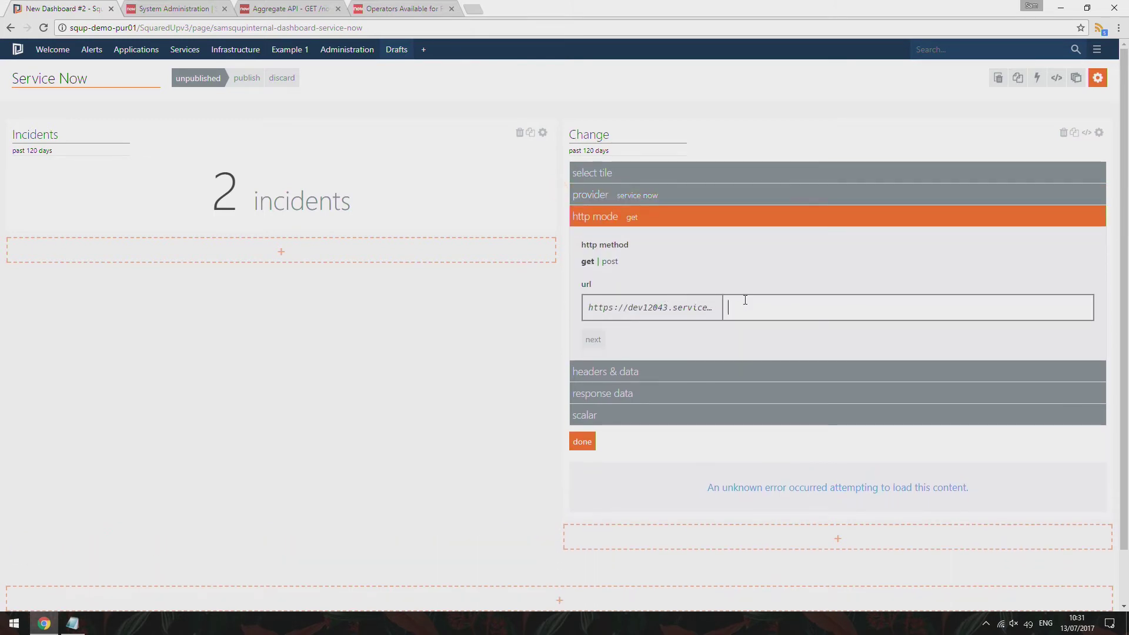
{"action": "type", "text": "change_requ"}
{"action": "type", "text": "est"}
{"action": "type", "text": "table/"}
{"action": "left_click", "coordinate": [595, 340]}
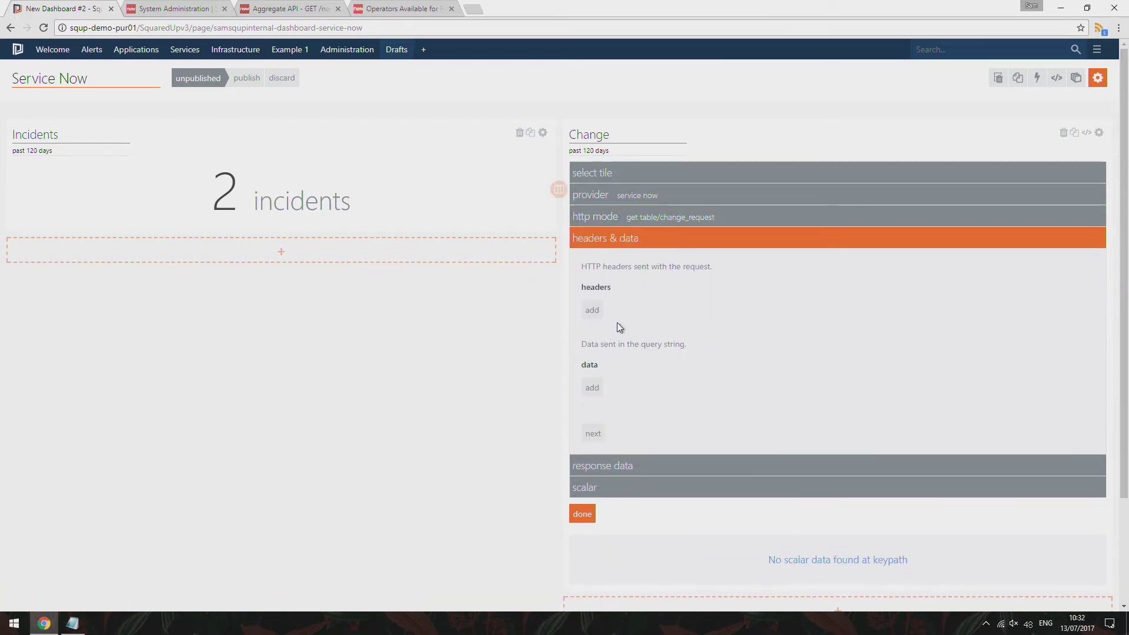
Add query parameters sysparm_count=true and sysparm_query with the pasted date filter
{"action": "left_click", "coordinate": [600, 386]}
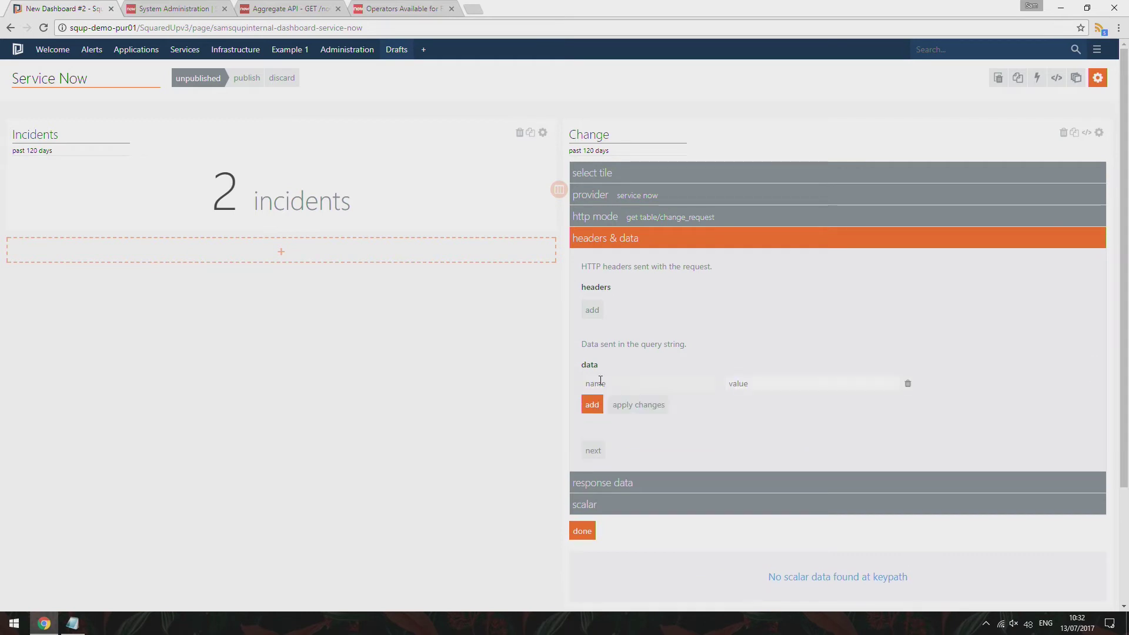
{"action": "type", "text": "sysparm_count"}
{"action": "key", "text": "Tab"}
{"action": "type", "text": "true"}
{"action": "left_click", "coordinate": [638, 405]}
{"action": "left_click", "coordinate": [594, 405]}
{"action": "type", "text": "sysparm_"}
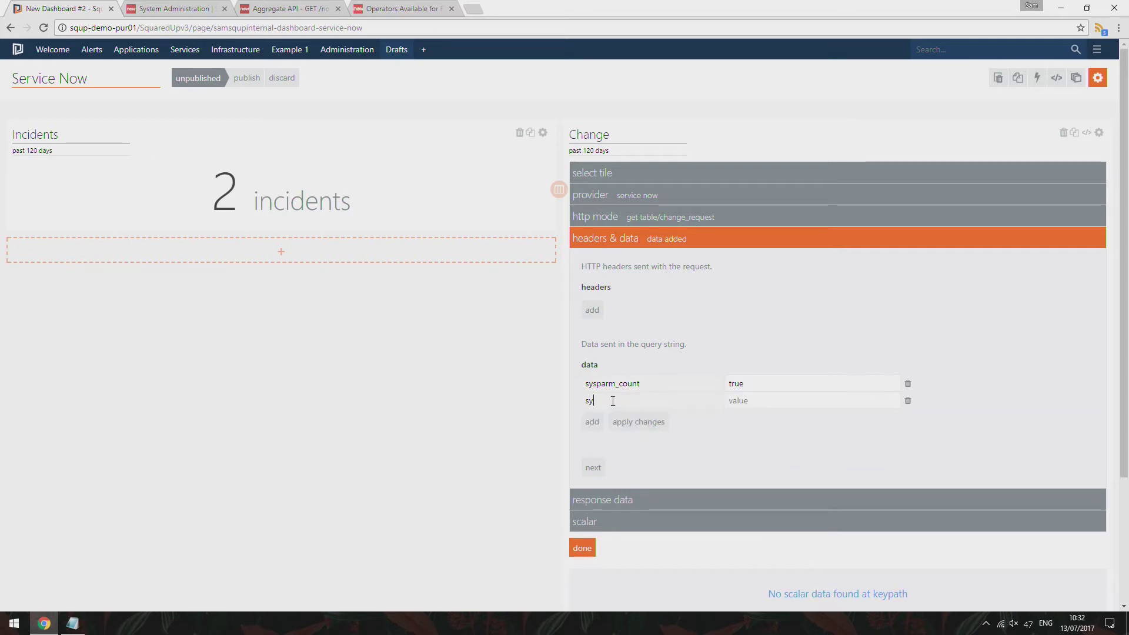
{"action": "type", "text": "query"}
{"action": "key", "text": "Tab"}
{"action": "key", "text": "ctrl+v"}
{"action": "left_click", "coordinate": [621, 425]}
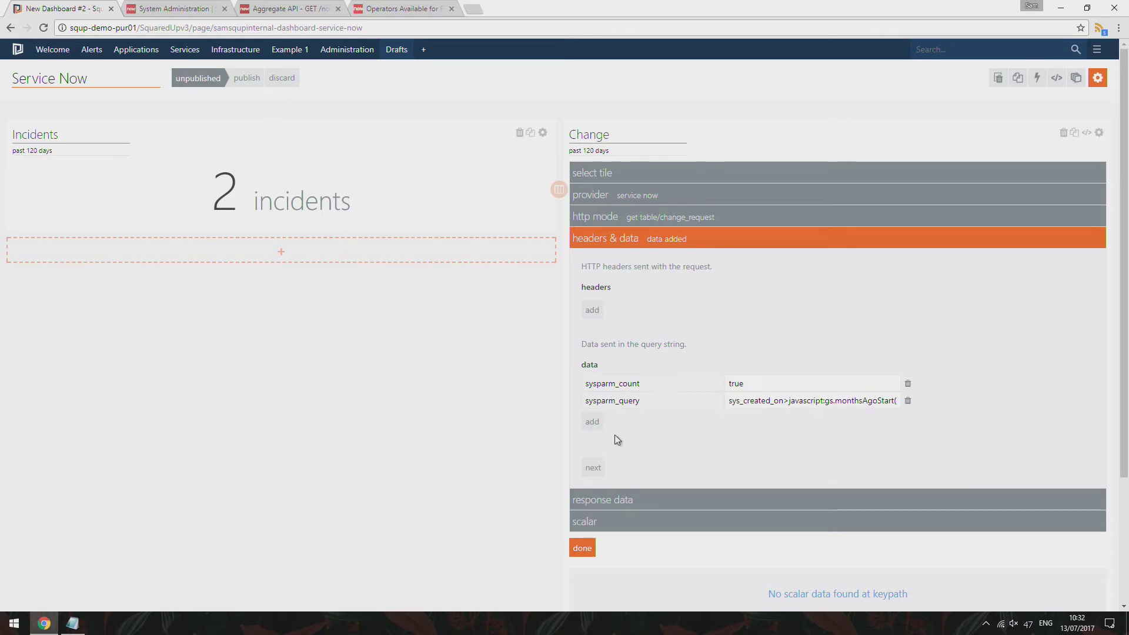
Set key path to result and unit label 'change requests', showing 6
{"action": "left_click", "coordinate": [594, 469]}
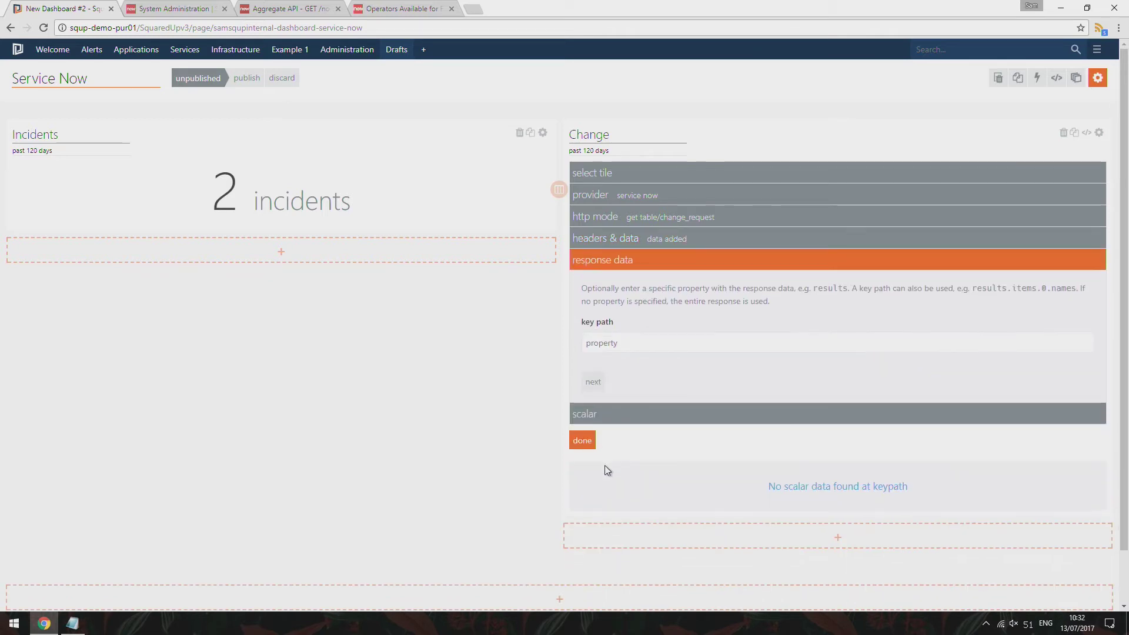
{"action": "left_click", "coordinate": [662, 345]}
{"action": "type", "text": "result"}
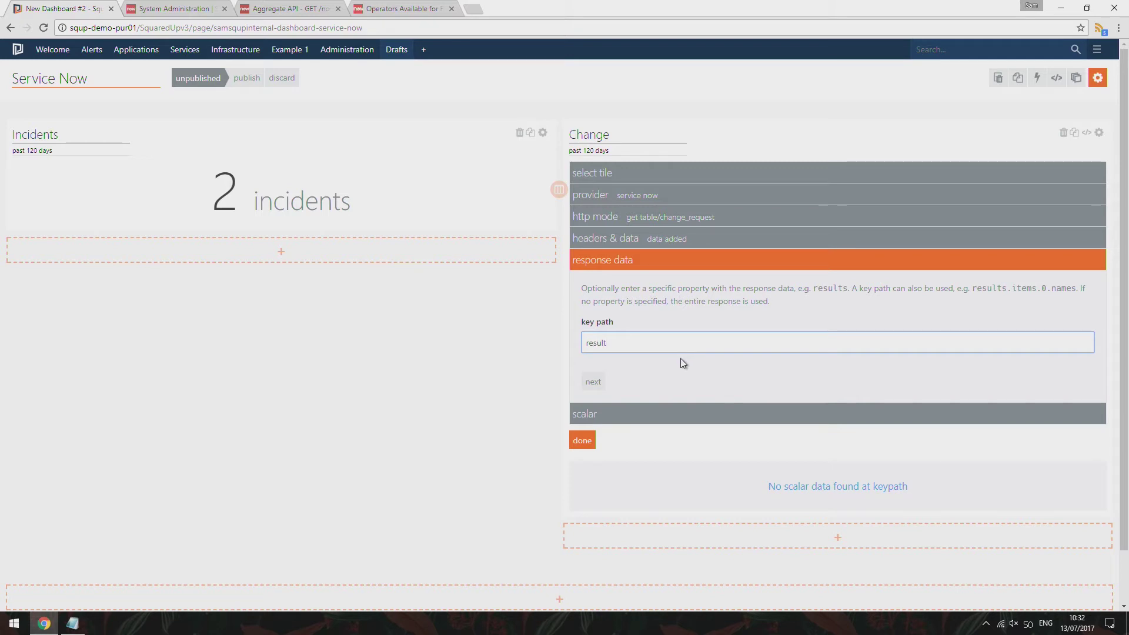
{"action": "left_click", "coordinate": [683, 356]}
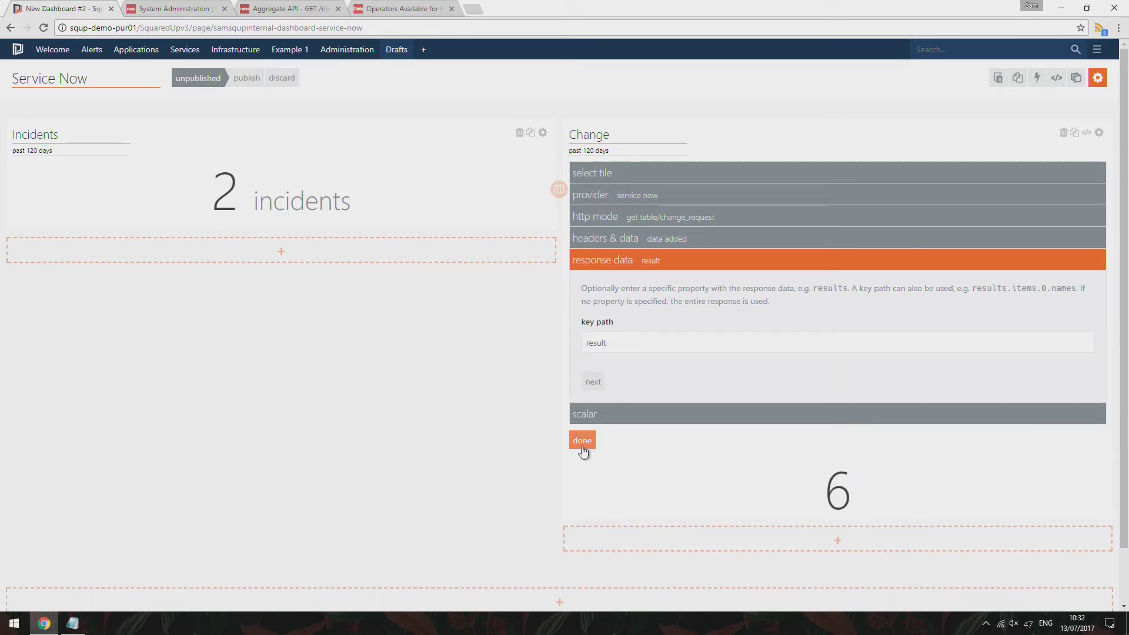
{"action": "left_click", "coordinate": [592, 384]}
{"action": "left_click", "coordinate": [635, 377]}
{"action": "type", "text": "change requests"}
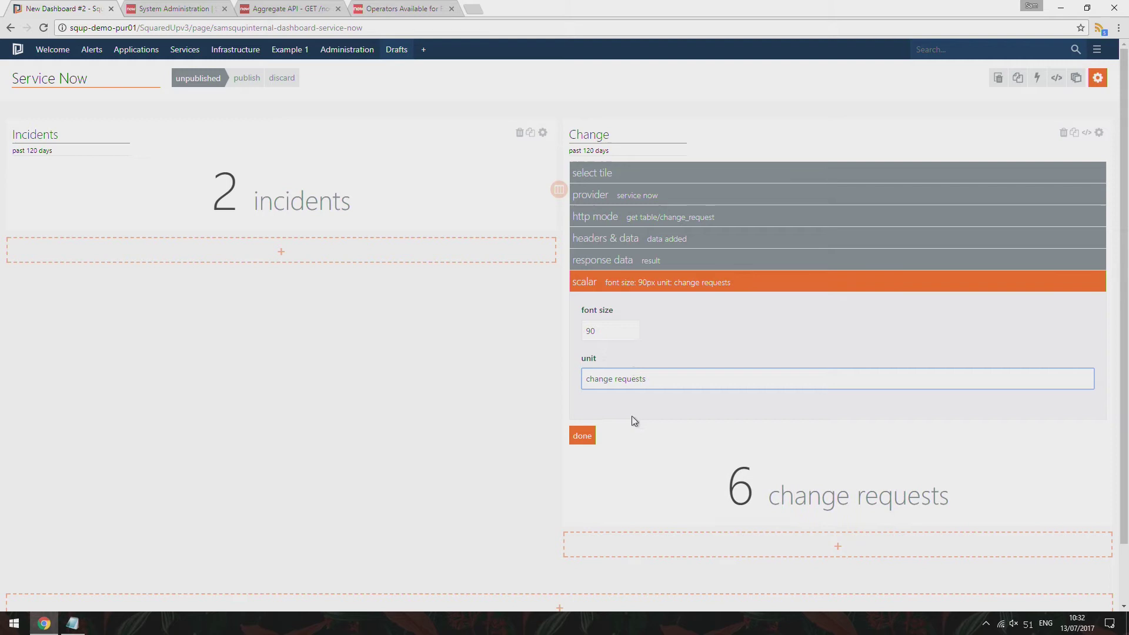
{"action": "left_click", "coordinate": [582, 435]}
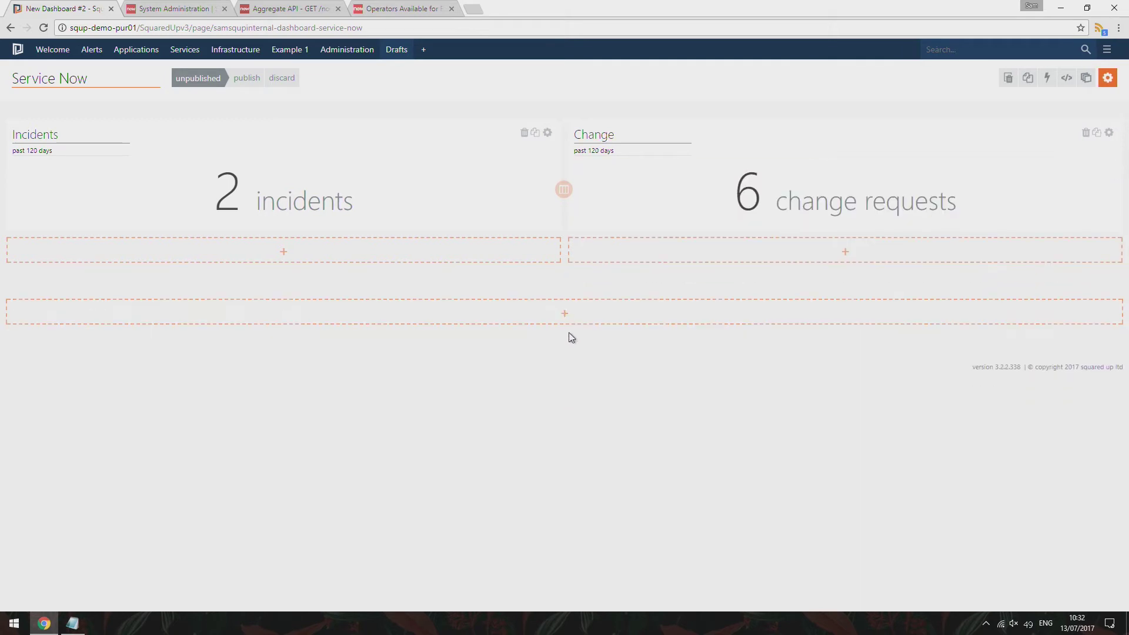
Rename the tile to 'Change Requests' and add a new full-width tile below
{"action": "left_click", "coordinate": [666, 133]}
{"action": "type", "text": "Requests"}
{"action": "left_click", "coordinate": [595, 315]}
Make the third tile a Web API grid using the service now provider and url table/change_request
{"action": "scroll", "coordinate": [647, 359], "scroll_direction": "down", "scroll_amount": 1}
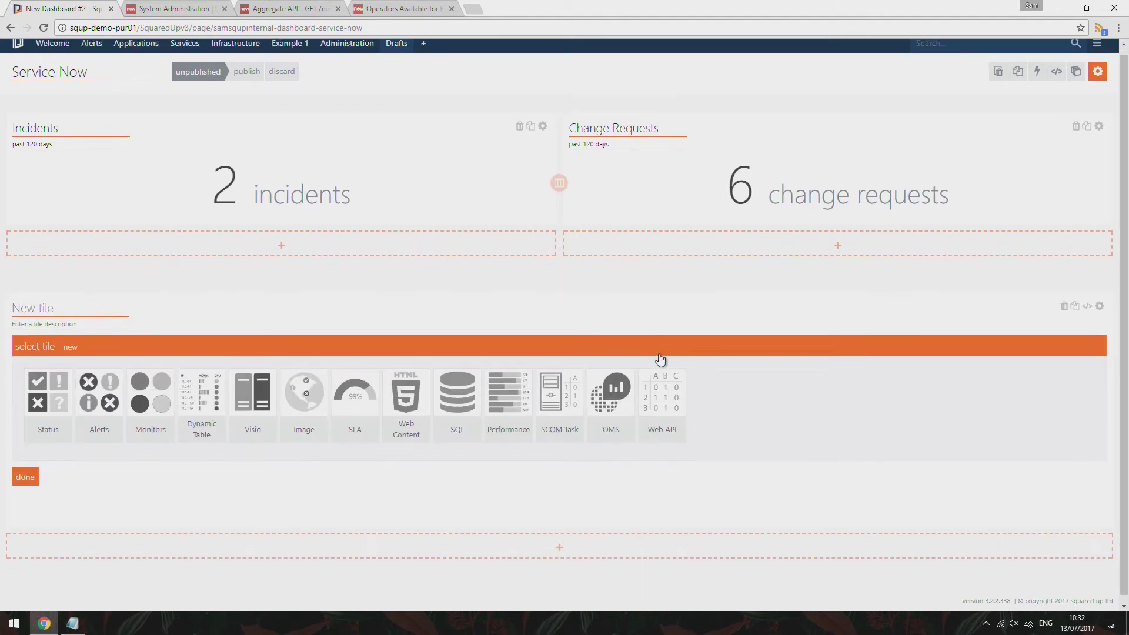
{"action": "left_click", "coordinate": [671, 388]}
{"action": "left_click", "coordinate": [129, 389]}
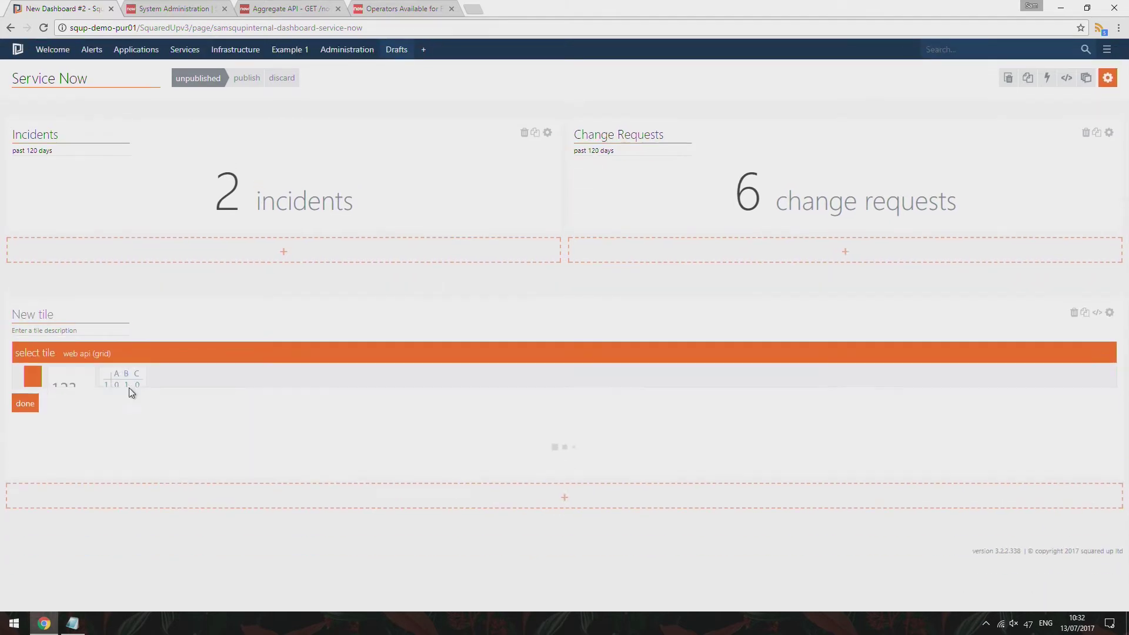
{"action": "scroll", "coordinate": [153, 400], "scroll_direction": "down", "scroll_amount": 2}
{"action": "left_click", "coordinate": [136, 291]}
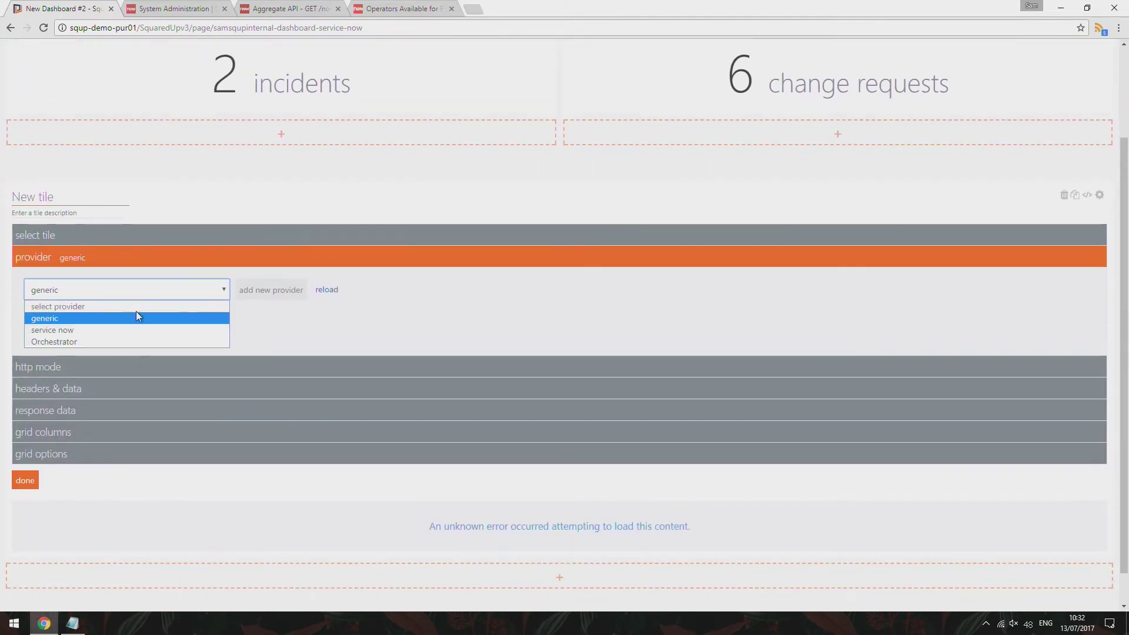
{"action": "left_click", "coordinate": [144, 330]}
{"action": "left_click", "coordinate": [35, 332]}
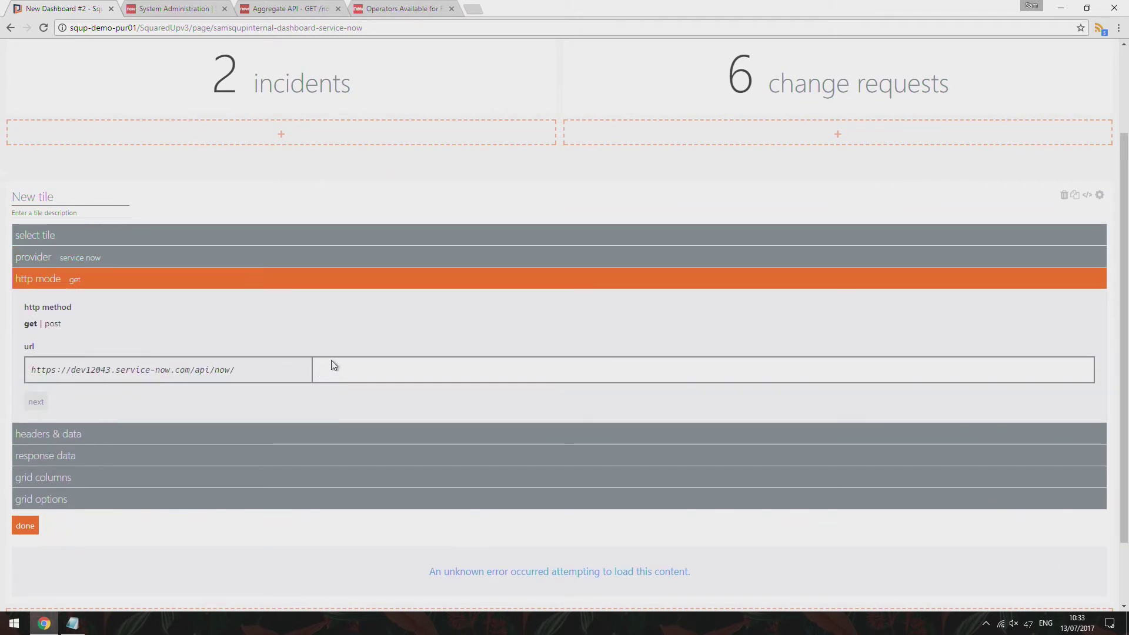
{"action": "left_click", "coordinate": [333, 366]}
{"action": "type", "text": "table/change_request"}
Add parameters sysparm_limit 40 and sysparm_query active=true, then view the filter operators documentation
{"action": "left_click", "coordinate": [35, 402]}
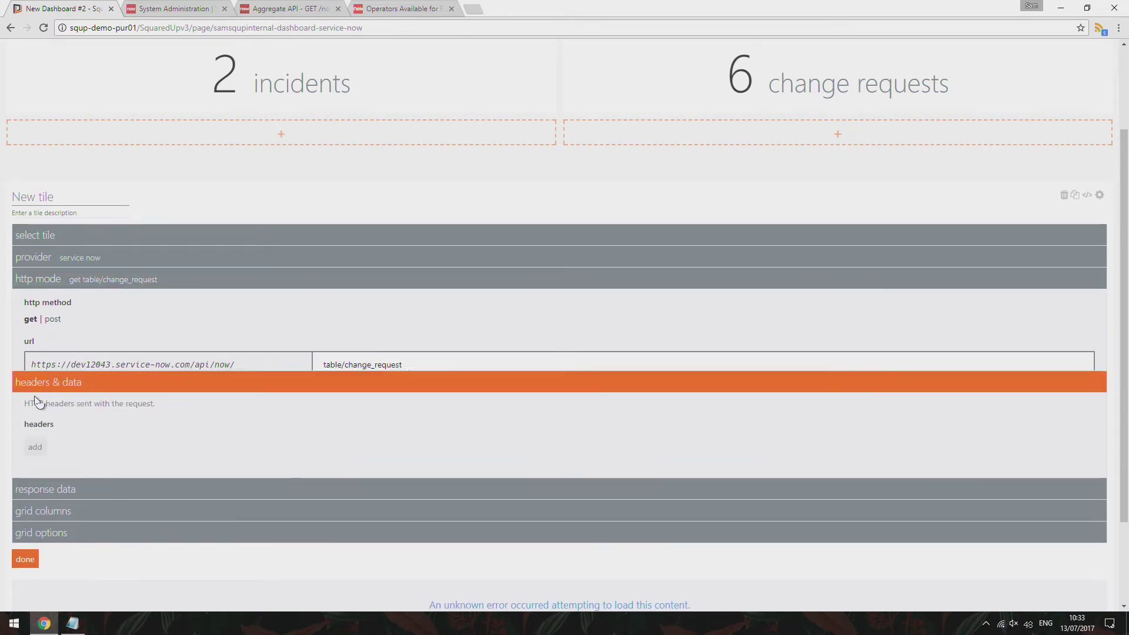
{"action": "left_click", "coordinate": [35, 449]}
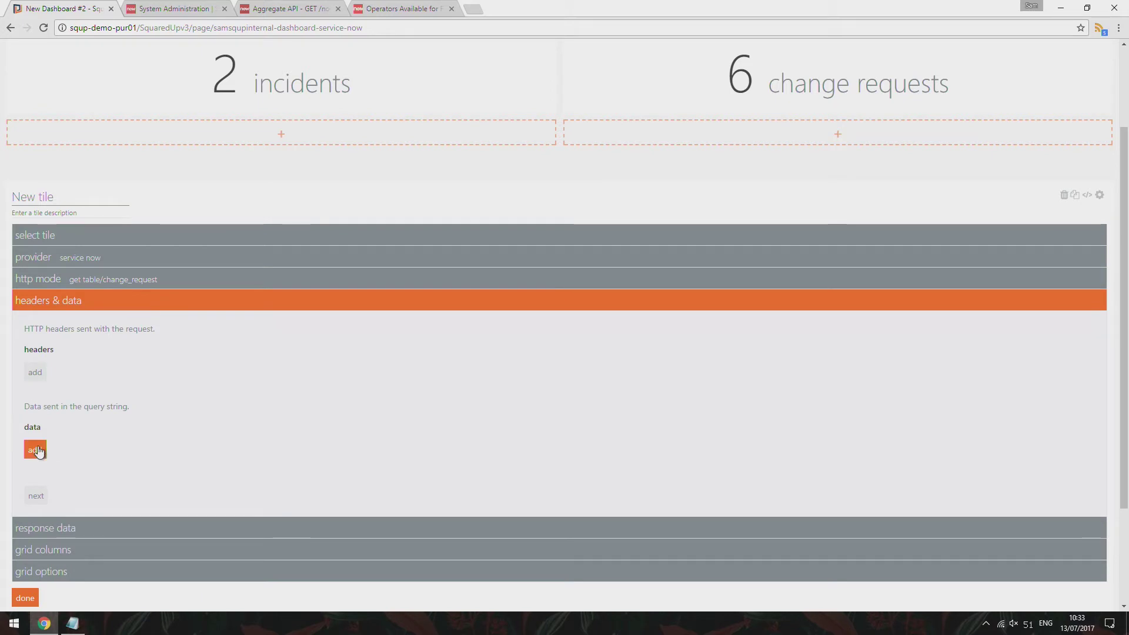
{"action": "left_click", "coordinate": [38, 445]}
{"action": "type", "text": "sy"}
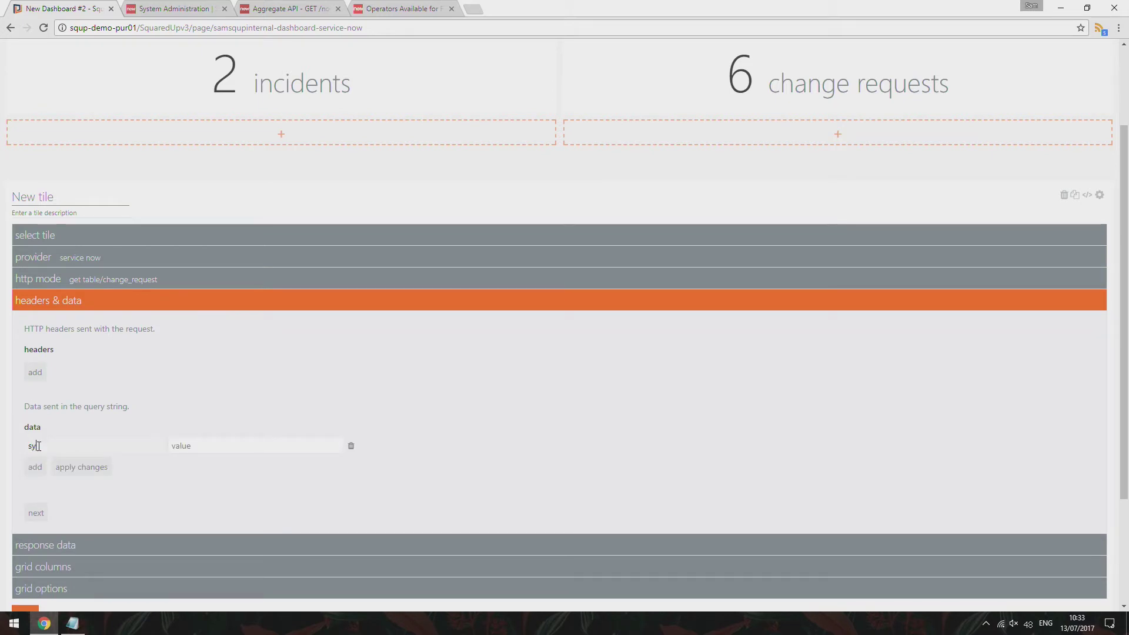
{"action": "type", "text": "sparm_limit"}
{"action": "type", "text": "40"}
{"action": "left_click", "coordinate": [73, 467]}
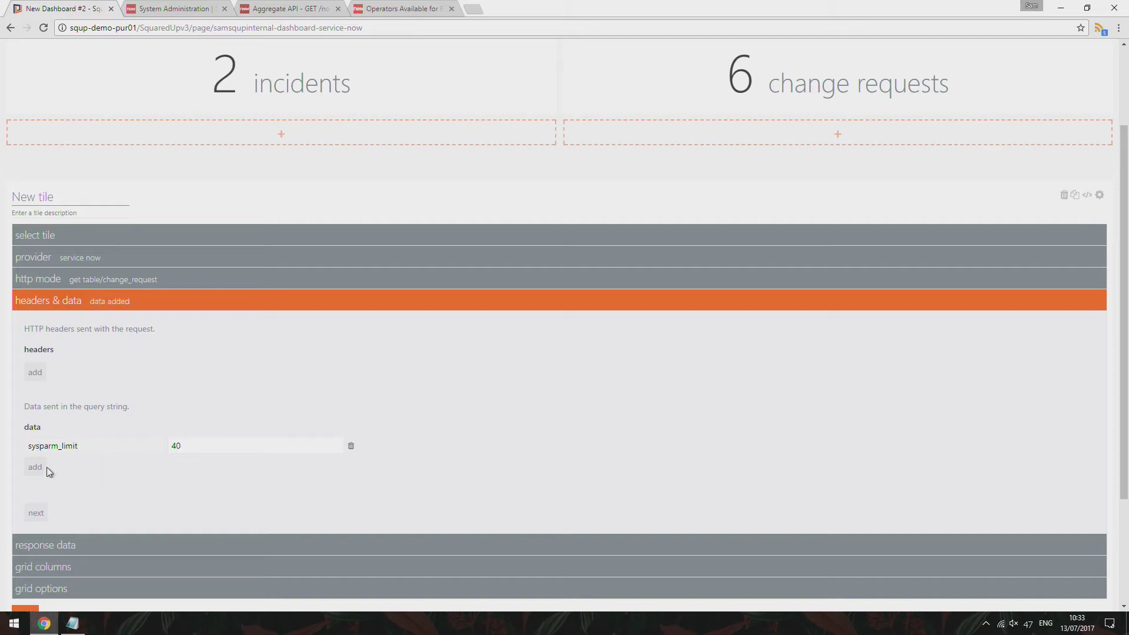
{"action": "left_click", "coordinate": [35, 467]}
{"action": "type", "text": "sysparm_query"}
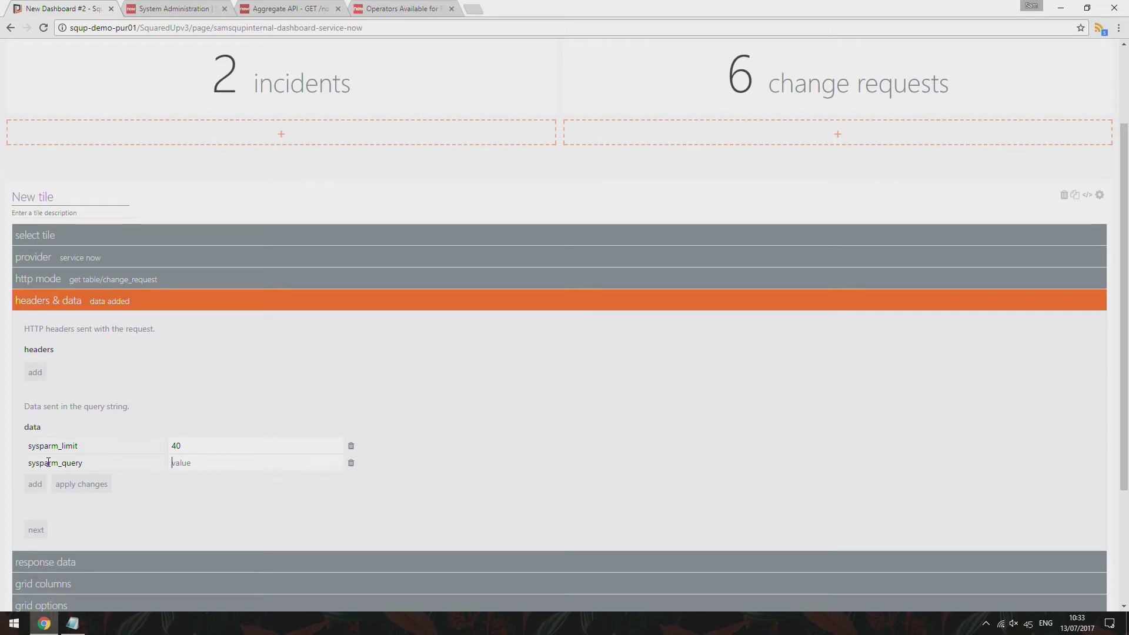
{"action": "type", "text": "active=true"}
{"action": "scroll", "coordinate": [200, 481], "scroll_direction": "down", "scroll_amount": 1}
{"action": "left_click", "coordinate": [98, 427]}
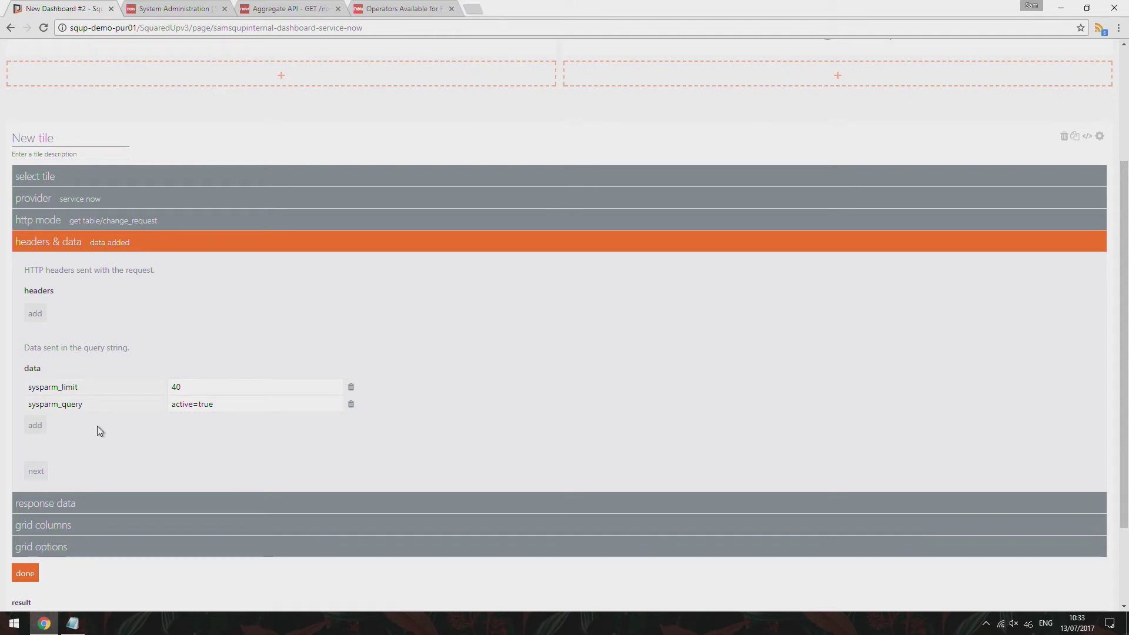
{"action": "left_click", "coordinate": [376, 8]}
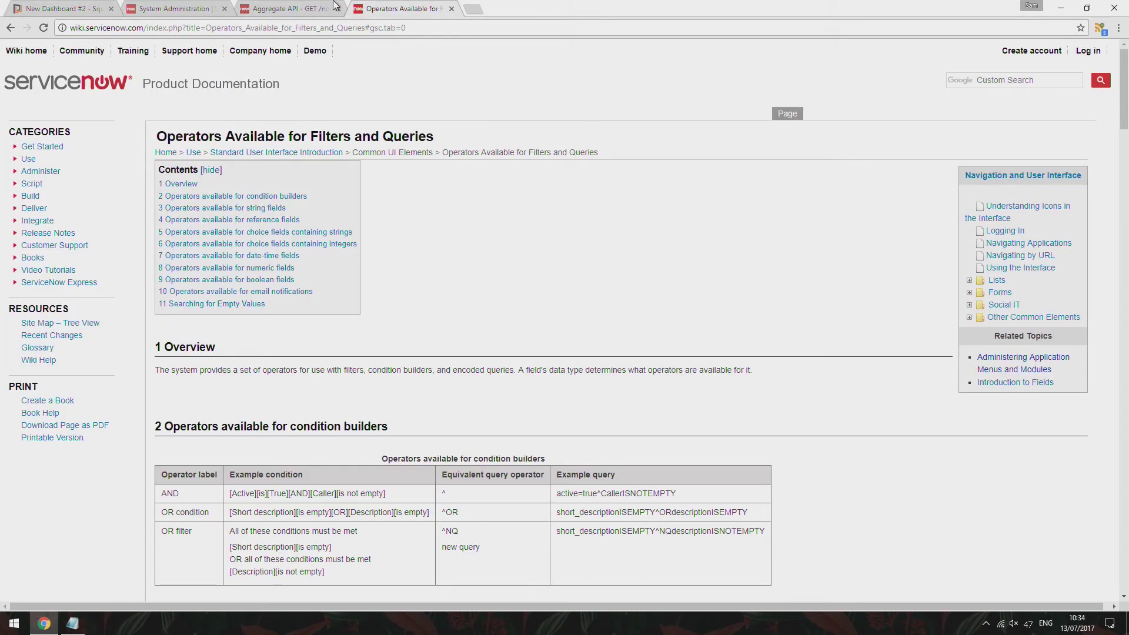
{"action": "left_click", "coordinate": [323, 5]}
Filter the ServiceNow navigator for 'rest api' and open the REST API Explorer
{"action": "left_click", "coordinate": [176, 9]}
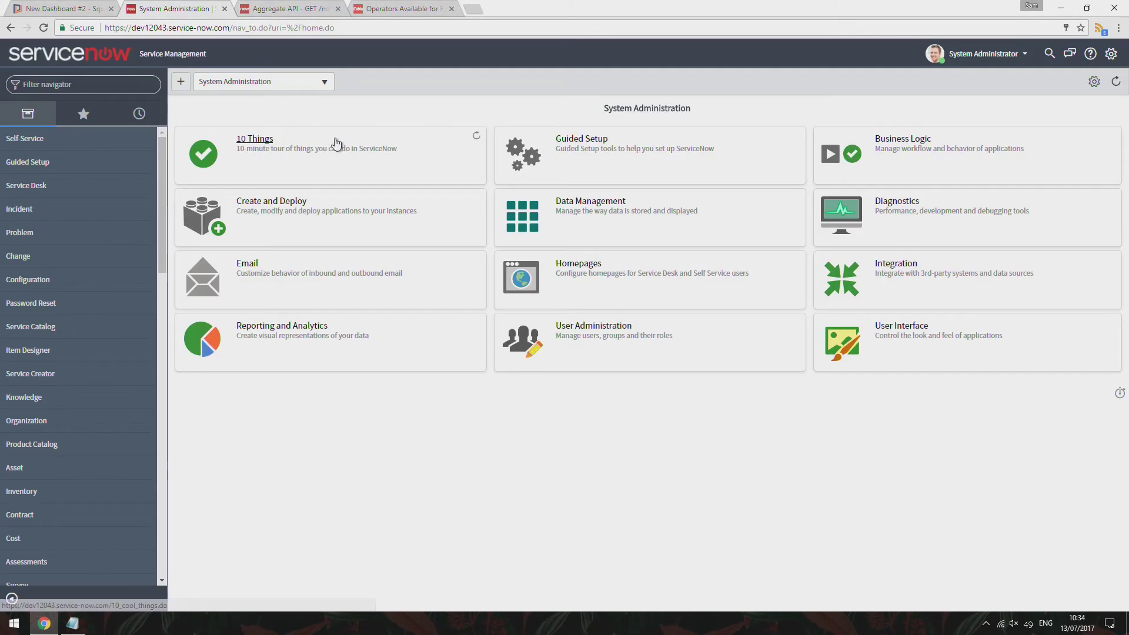
{"action": "type", "text": "chan"}
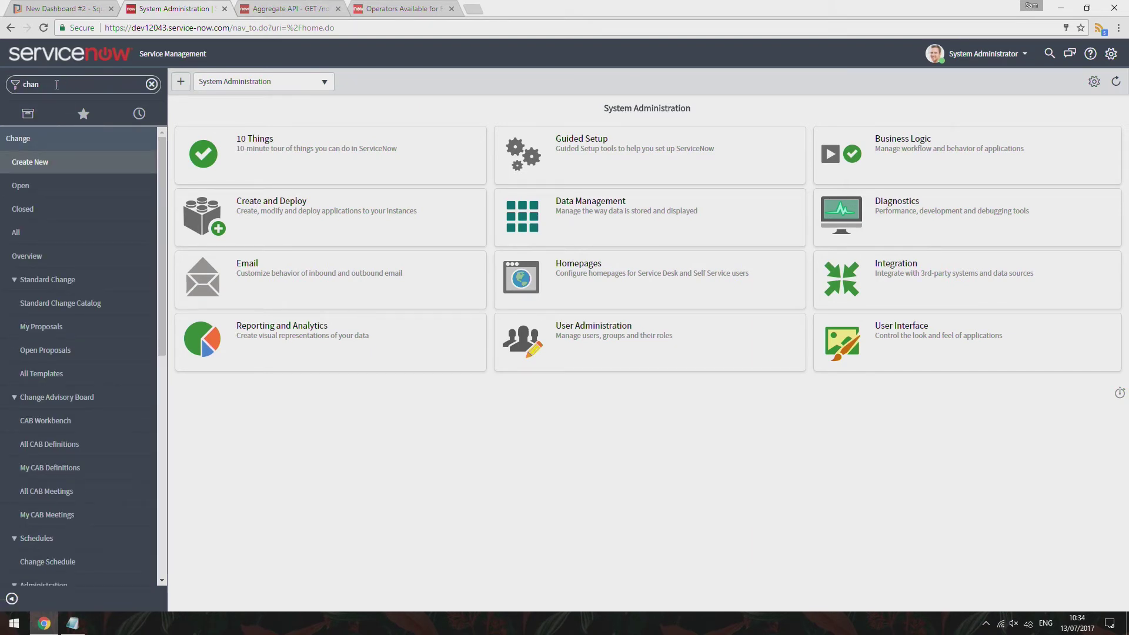
{"action": "key", "text": "ctrl+a"}
{"action": "key", "text": "BackSpace"}
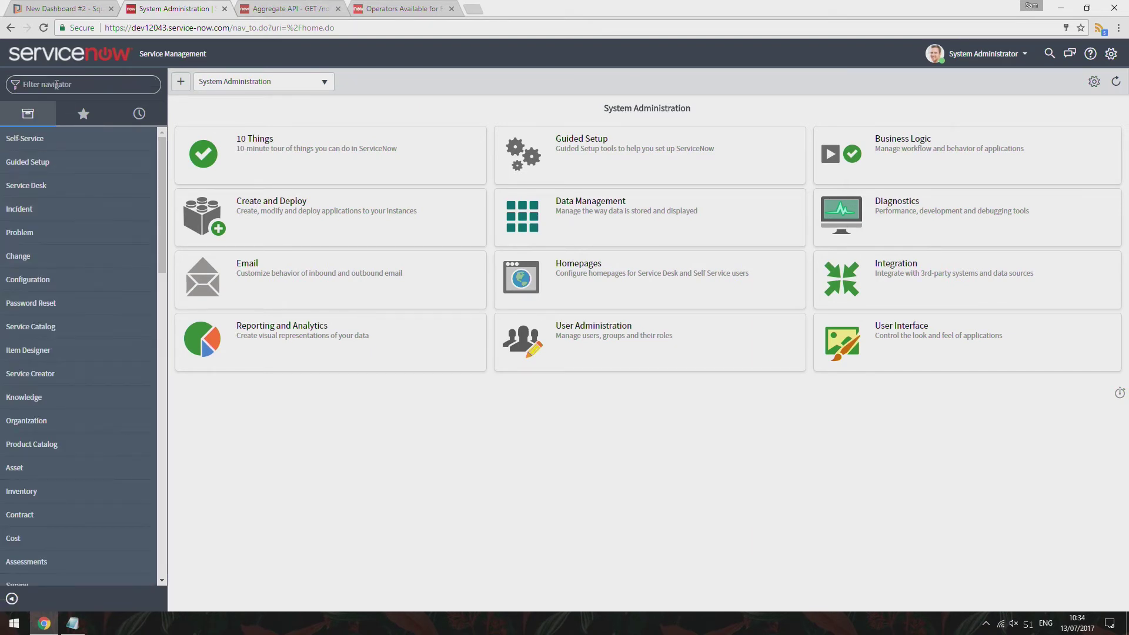
{"action": "type", "text": "rest api"}
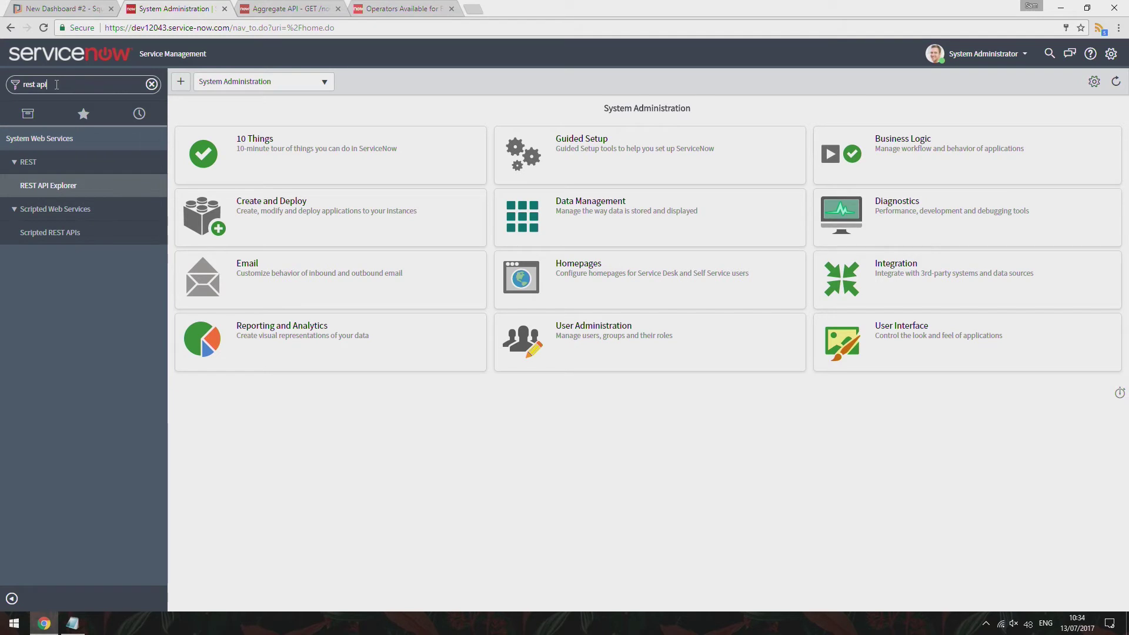
{"action": "left_click", "coordinate": [60, 180]}
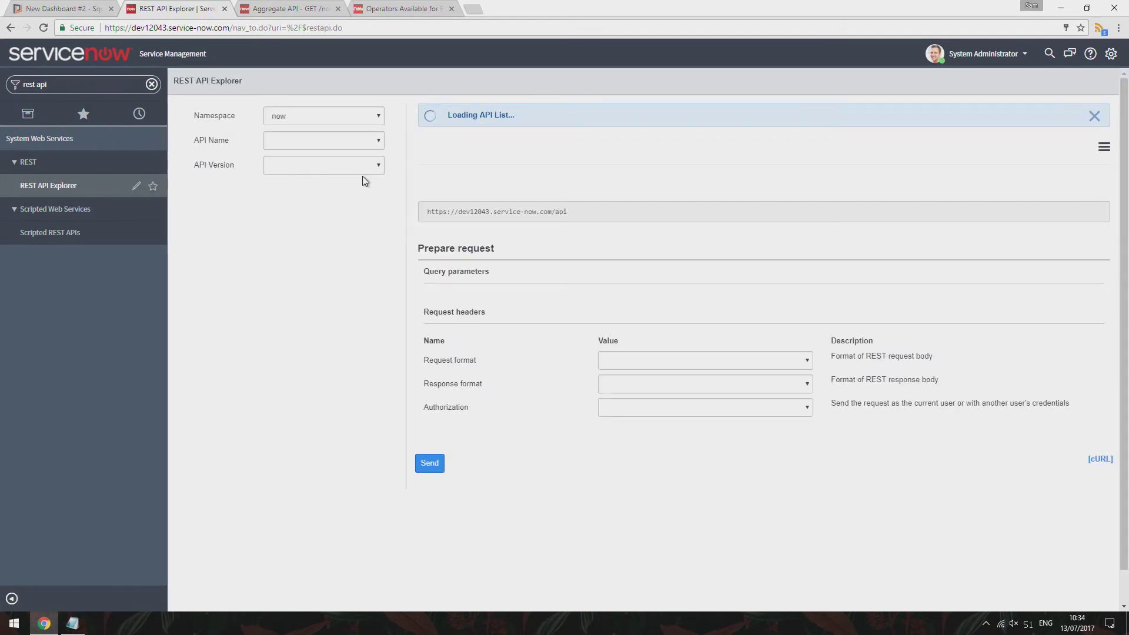
{"action": "scroll", "coordinate": [612, 314], "scroll_direction": "down", "scroll_amount": 2}
{"action": "scroll", "coordinate": [677, 353], "scroll_direction": "down", "scroll_amount": 1}
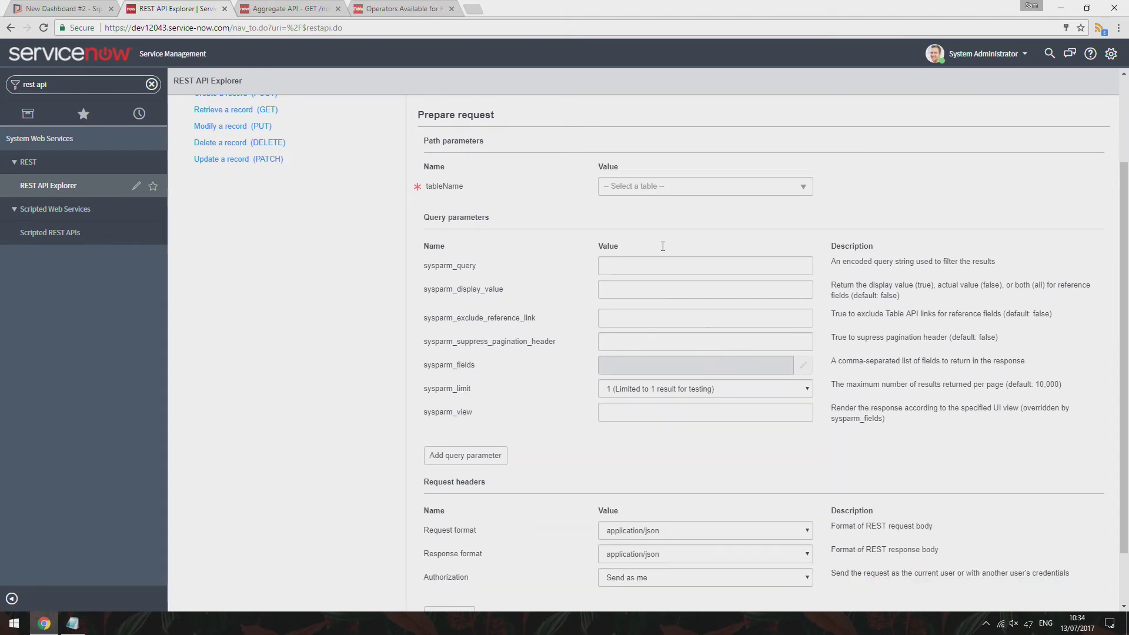
Choose Change Request (change_request) as the explorer's tableName
{"action": "left_click", "coordinate": [648, 189]}
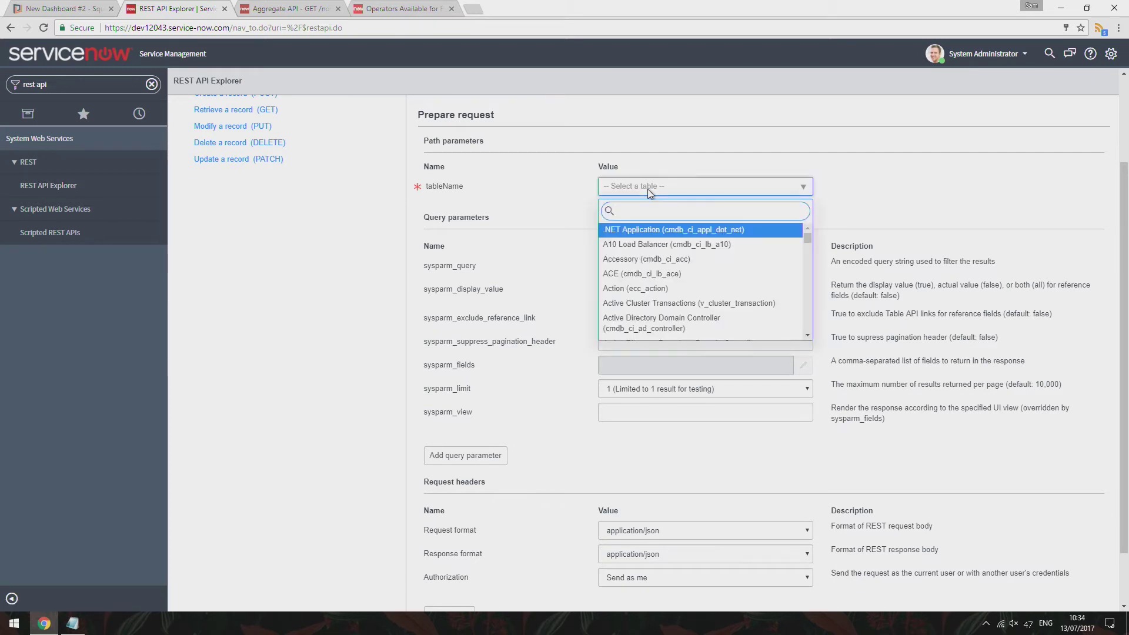
{"action": "type", "text": "change"}
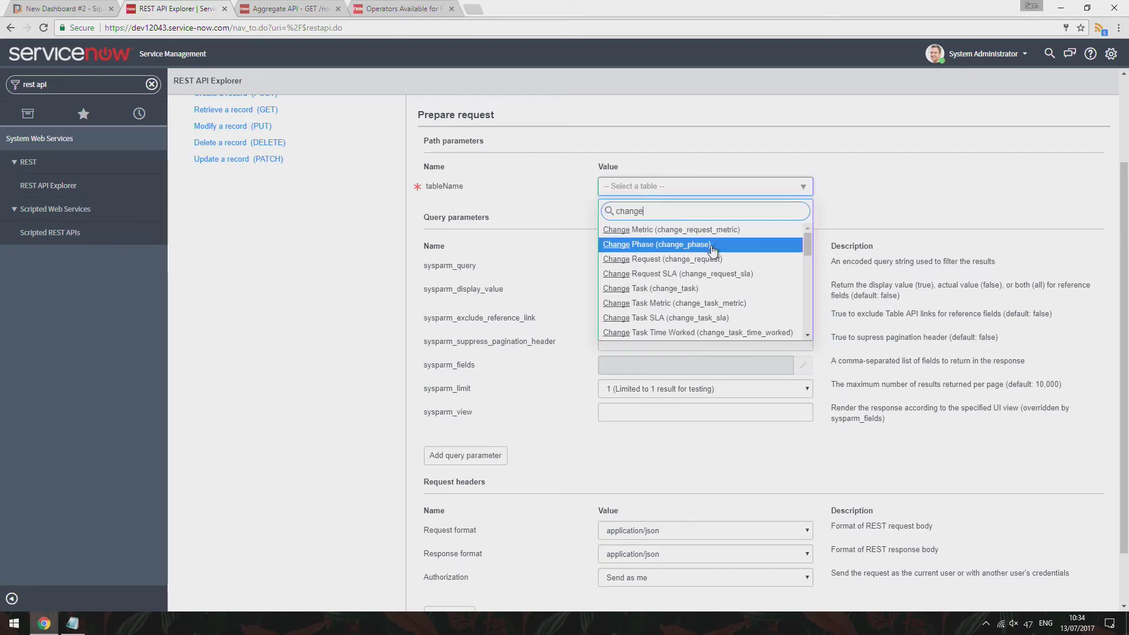
{"action": "left_click", "coordinate": [713, 250]}
{"action": "left_click", "coordinate": [694, 189]}
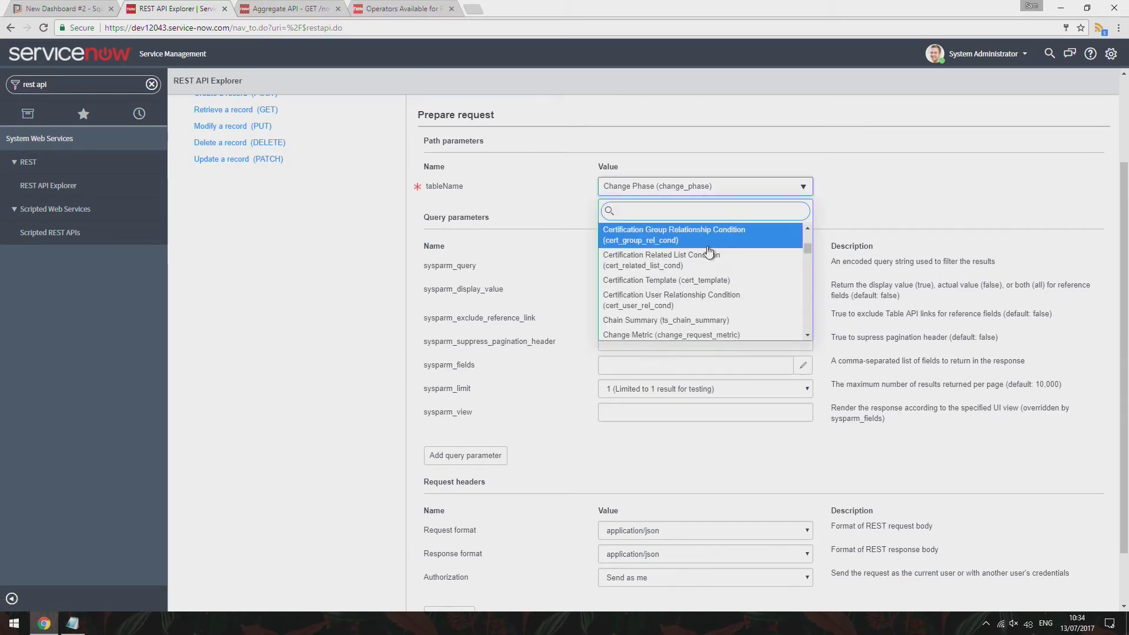
{"action": "type", "text": "change req"}
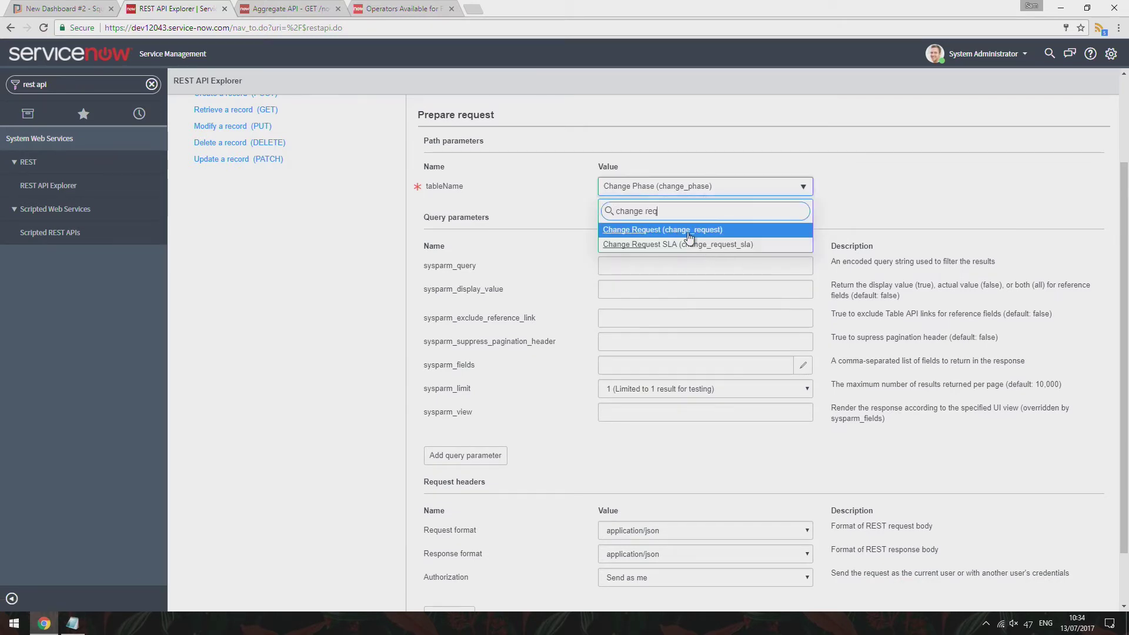
{"action": "left_click", "coordinate": [689, 231]}
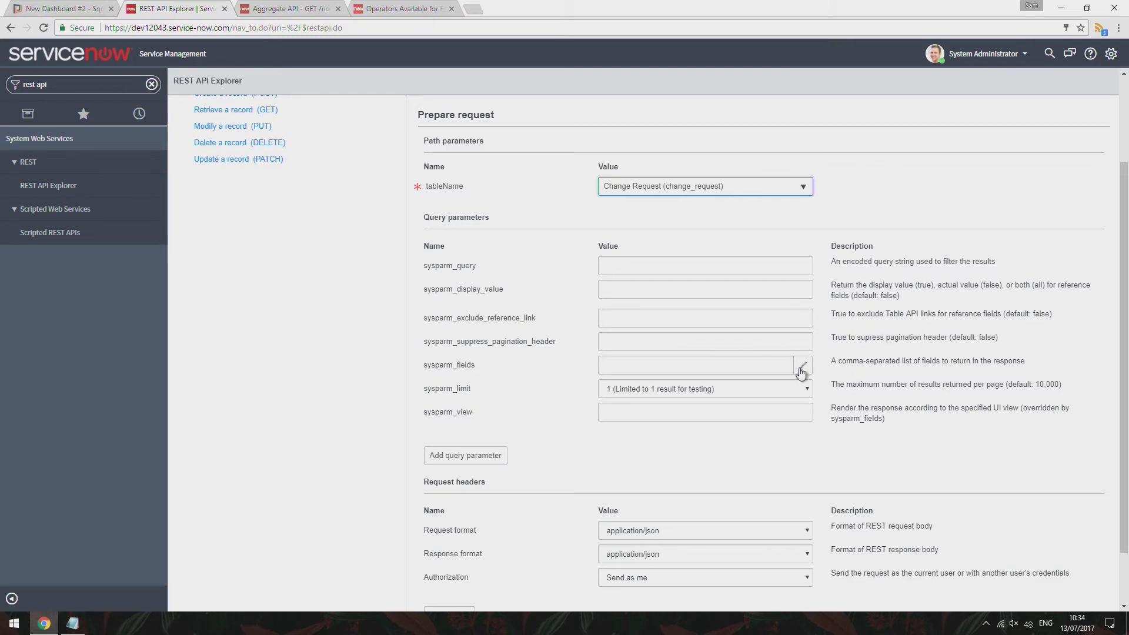
{"action": "left_click", "coordinate": [800, 369]}
Limit the explorer's sysparm_fields to active, save it, and select the 'active' value text
{"action": "scroll", "coordinate": [506, 204], "scroll_direction": "down", "scroll_amount": 1}
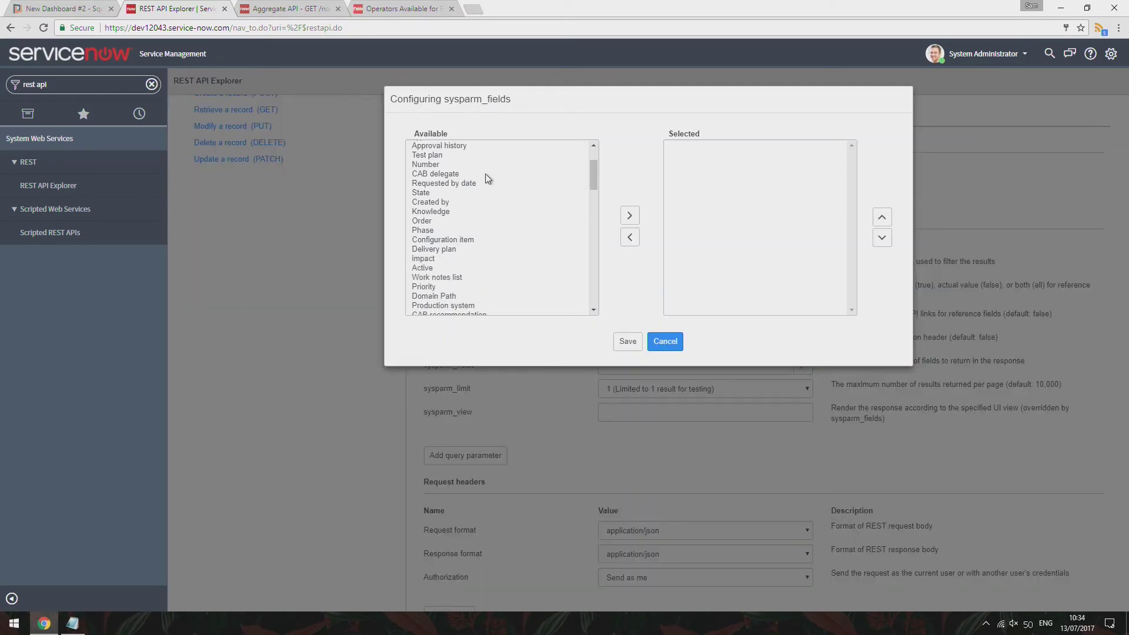
{"action": "scroll", "coordinate": [491, 174], "scroll_direction": "up", "scroll_amount": 1}
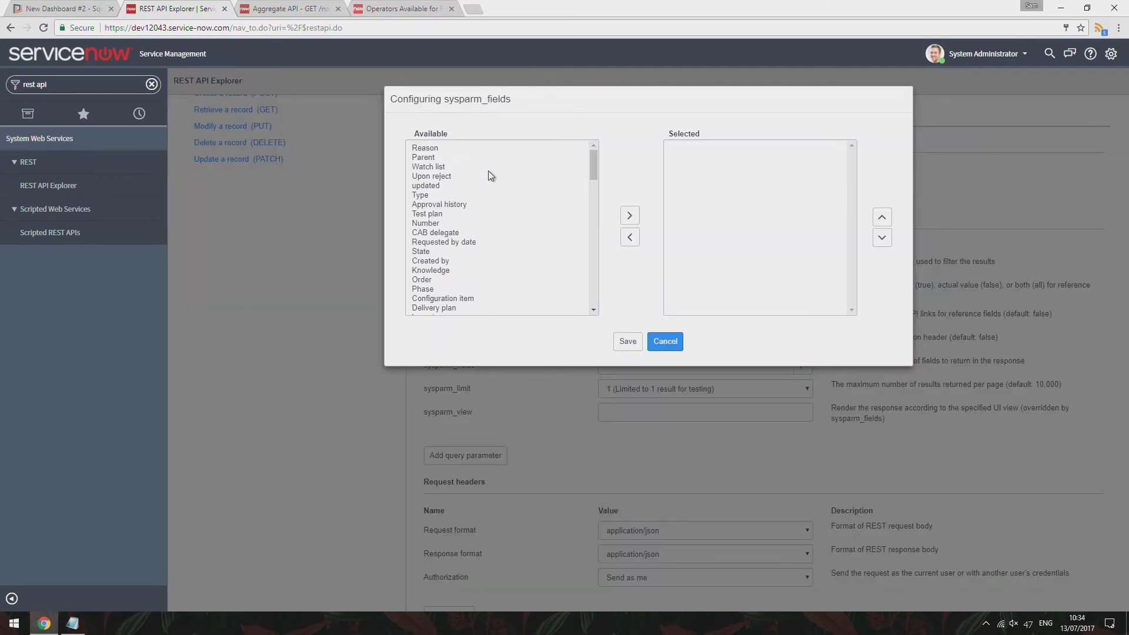
{"action": "scroll", "coordinate": [481, 183], "scroll_direction": "down", "scroll_amount": 2}
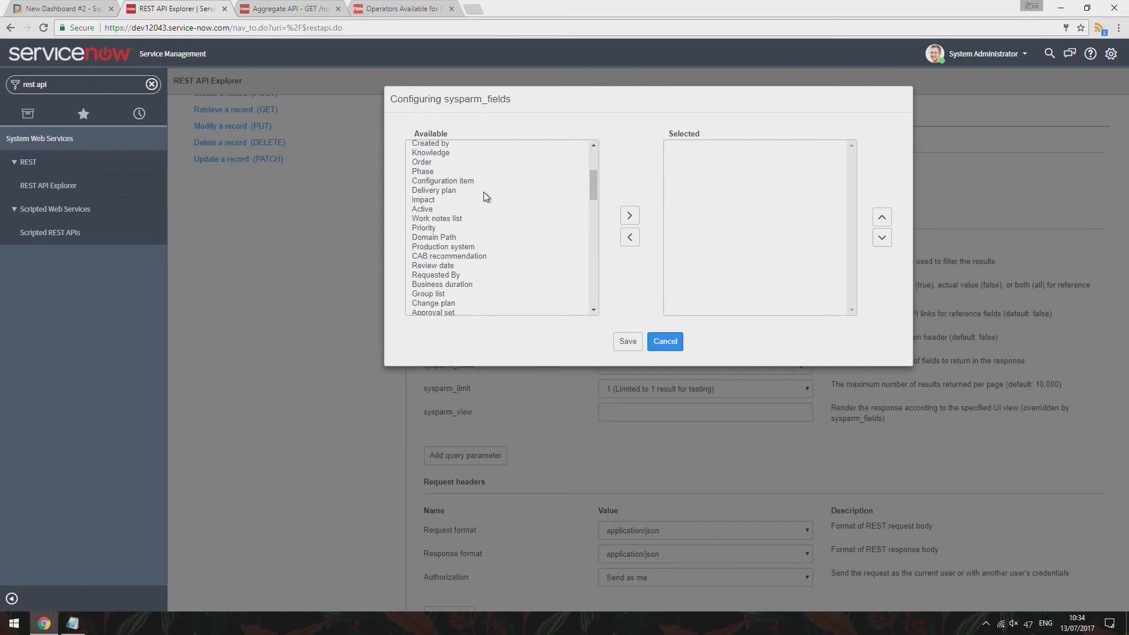
{"action": "scroll", "coordinate": [477, 203], "scroll_direction": "up", "scroll_amount": 2}
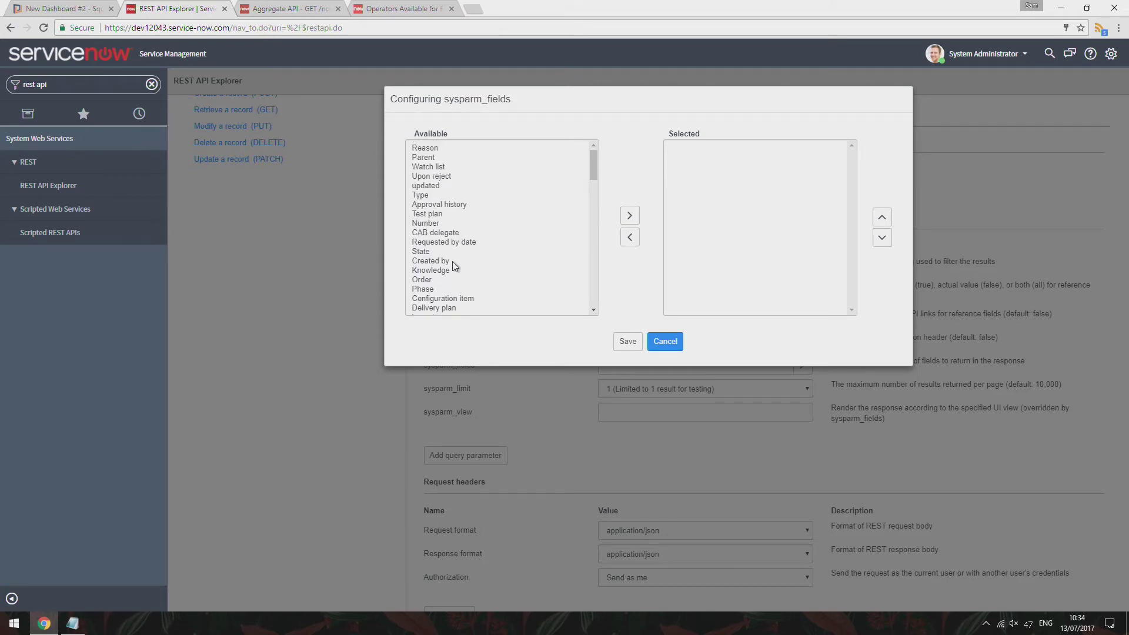
{"action": "scroll", "coordinate": [460, 253], "scroll_direction": "down", "scroll_amount": 2}
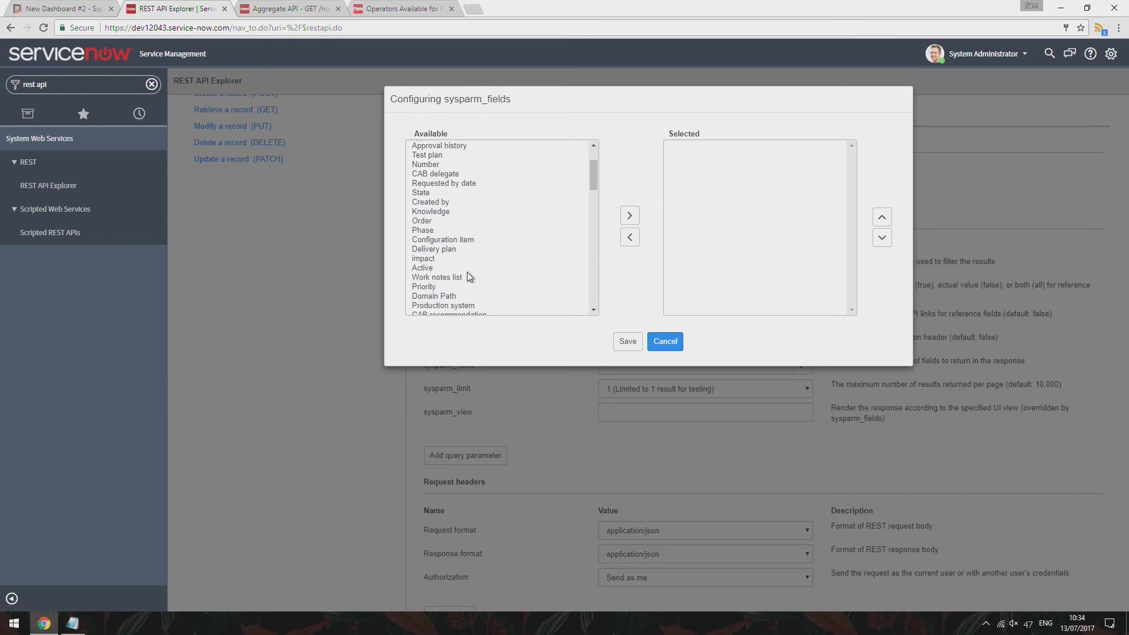
{"action": "scroll", "coordinate": [474, 274], "scroll_direction": "down", "scroll_amount": 2}
{"action": "scroll", "coordinate": [474, 274], "scroll_direction": "up", "scroll_amount": 2}
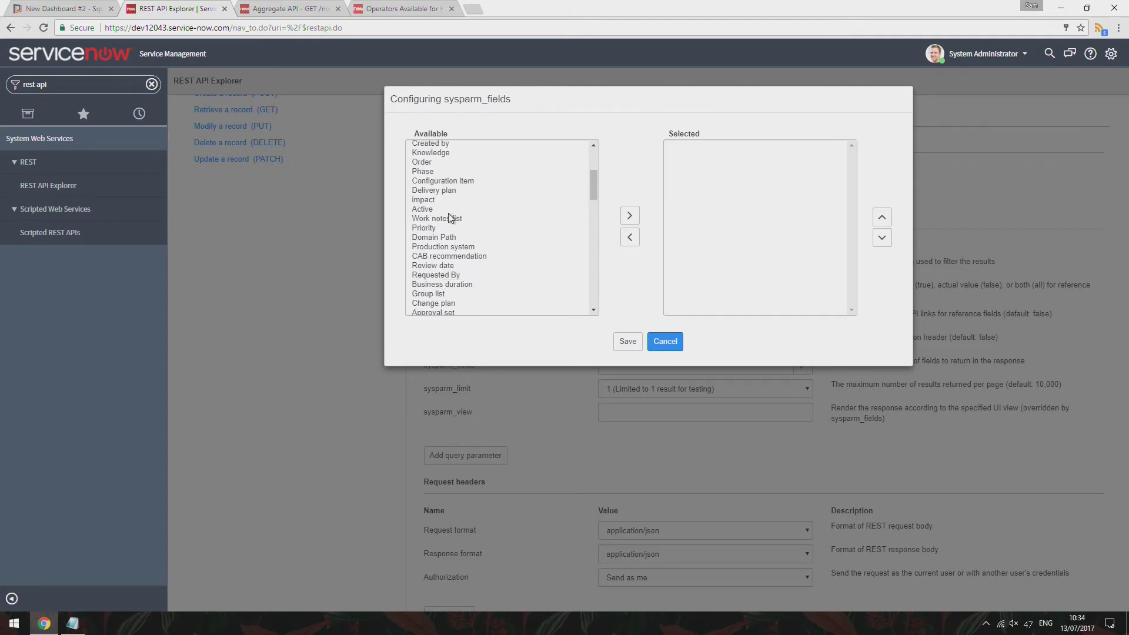
{"action": "double_click", "coordinate": [423, 209]}
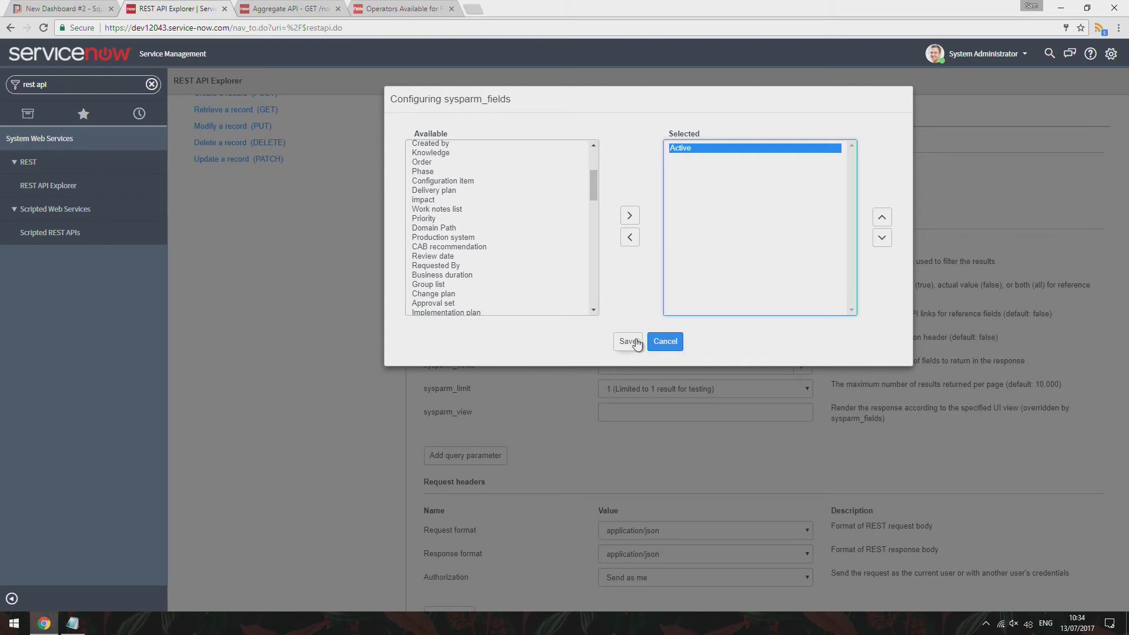
{"action": "left_click", "coordinate": [628, 342]}
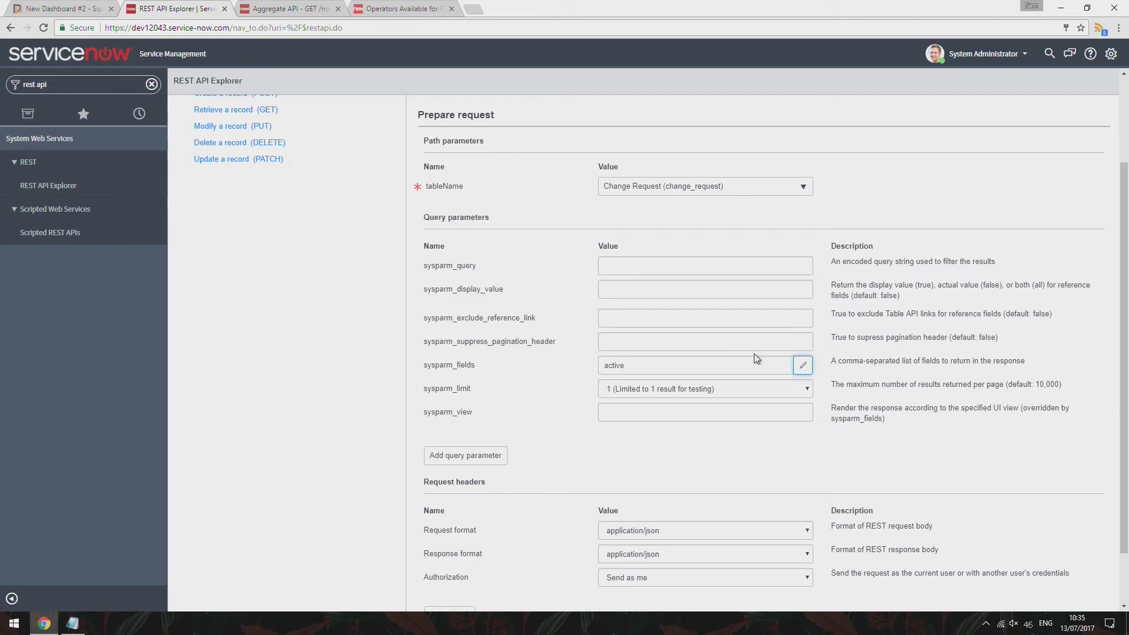
{"action": "left_click", "coordinate": [803, 367]}
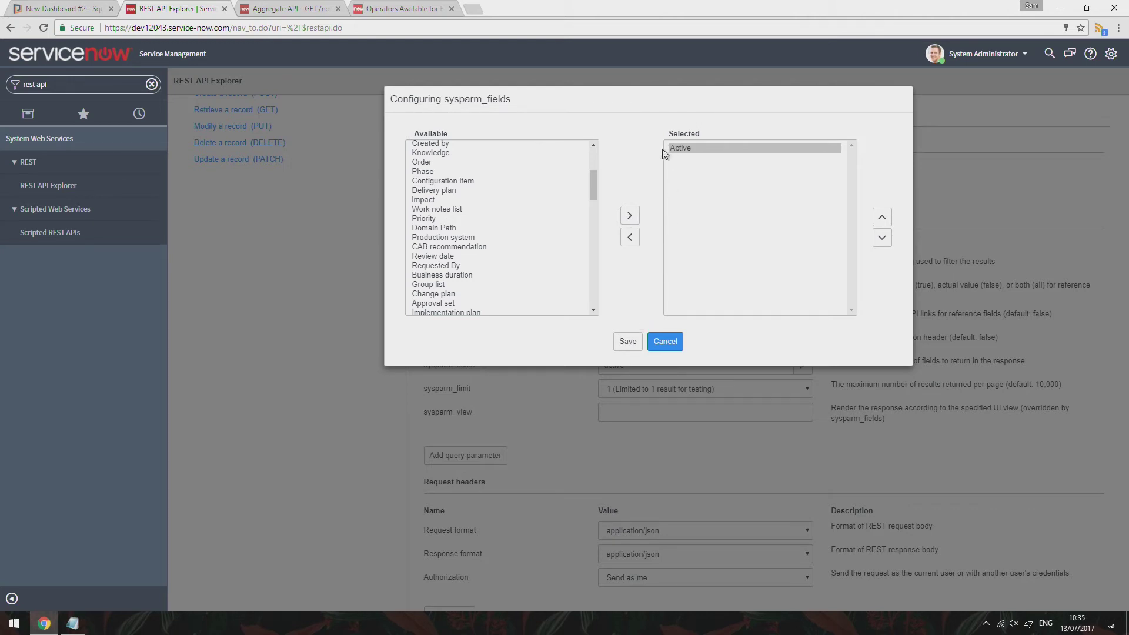
{"action": "left_click", "coordinate": [627, 341]}
{"action": "left_click_drag", "start_coordinate": [641, 368], "coordinate": [600, 365]}
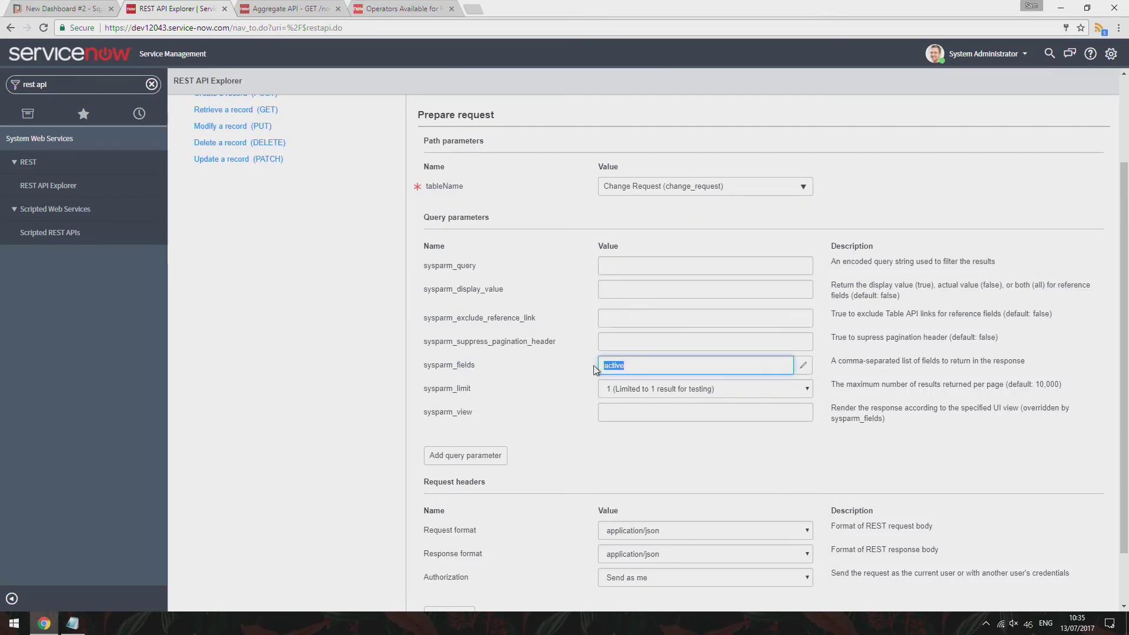
{"action": "left_click", "coordinate": [44, 7]}
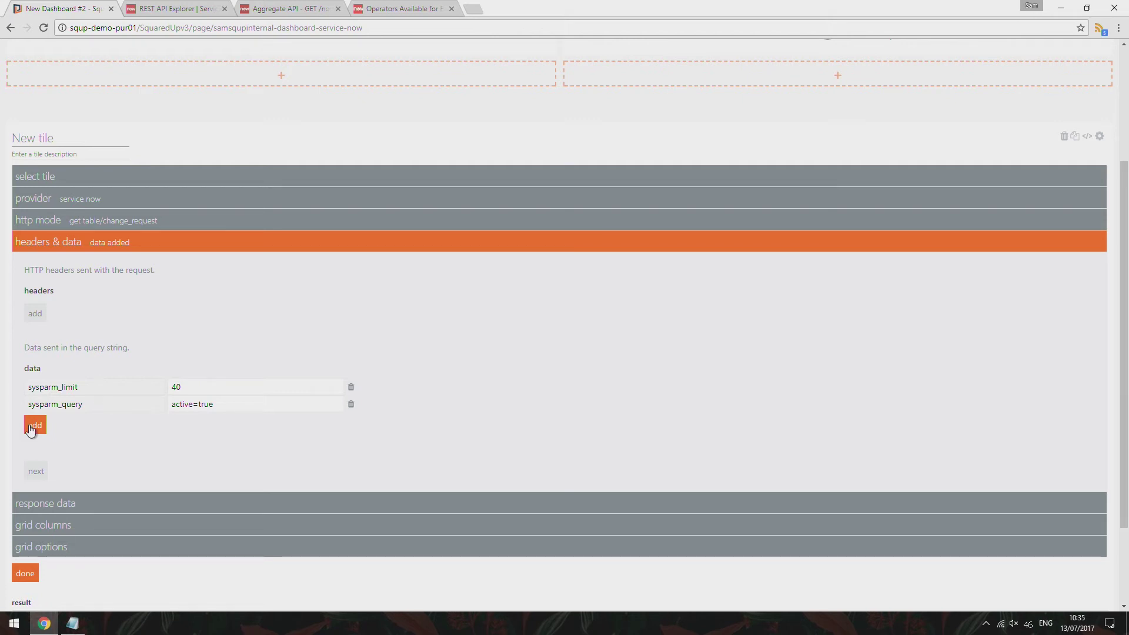
Drop the empty query data row and set the response key path to 'result'
{"action": "left_click", "coordinate": [32, 427]}
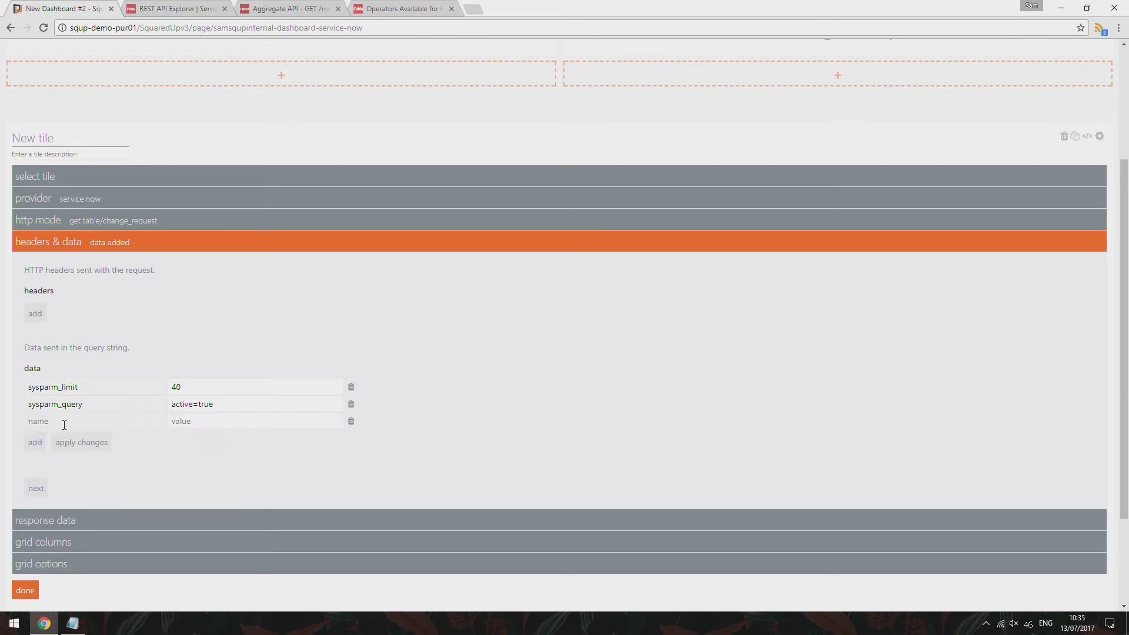
{"action": "left_click", "coordinate": [81, 443]}
{"action": "scroll", "coordinate": [188, 435], "scroll_direction": "down", "scroll_amount": 1}
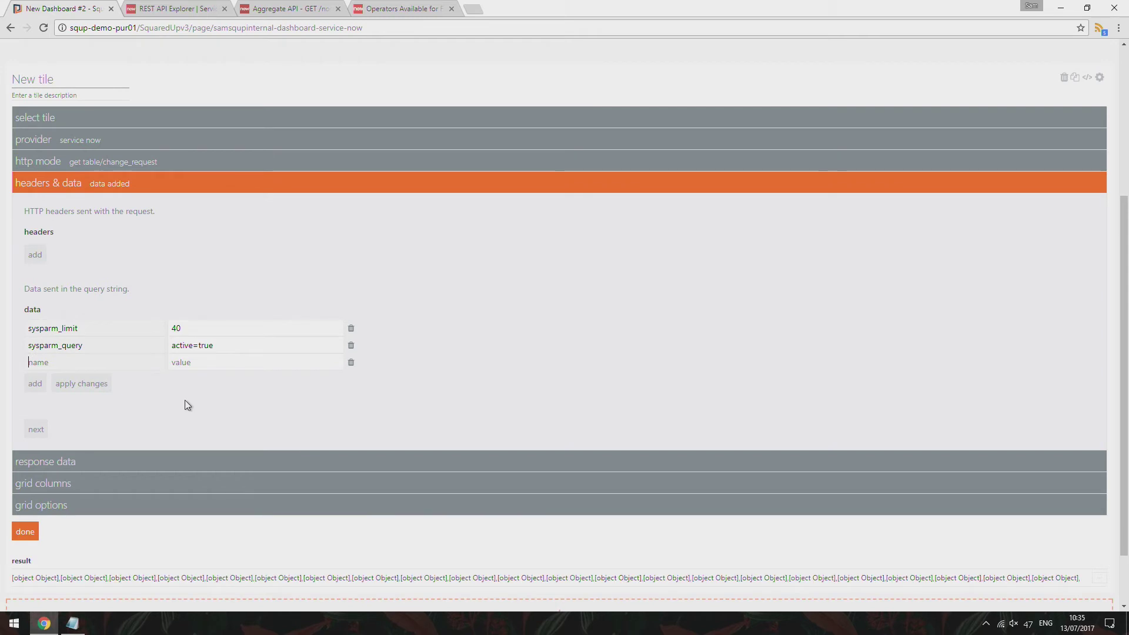
{"action": "scroll", "coordinate": [185, 400], "scroll_direction": "down", "scroll_amount": 1}
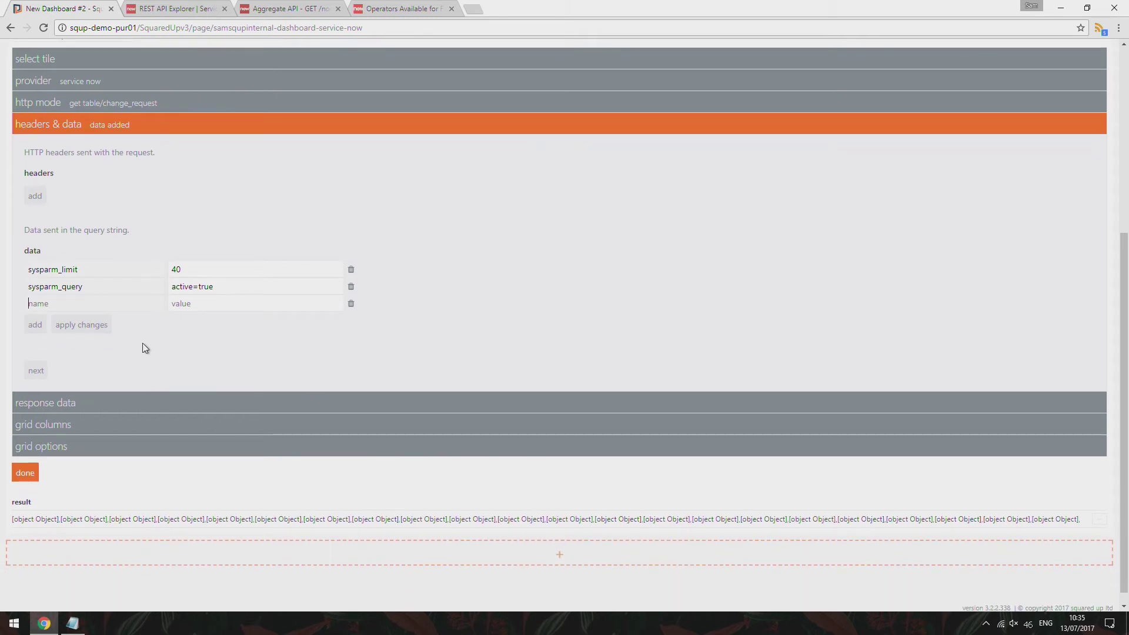
{"action": "left_click", "coordinate": [349, 305]}
{"action": "left_click", "coordinate": [35, 353]}
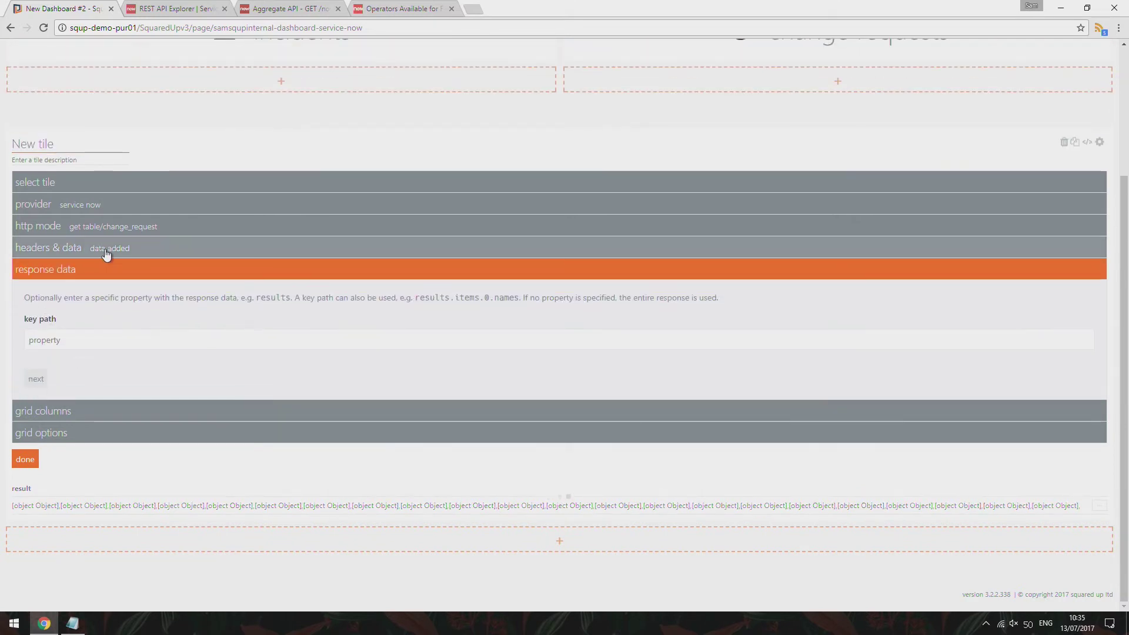
{"action": "left_click", "coordinate": [106, 253]}
{"action": "left_click", "coordinate": [37, 355]}
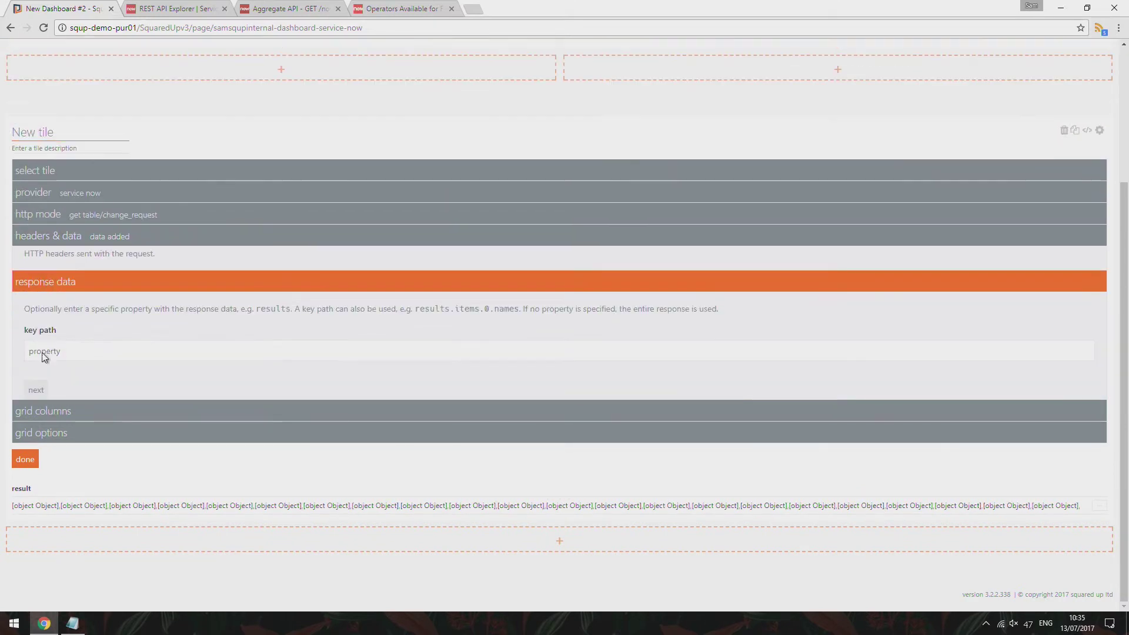
{"action": "left_click", "coordinate": [59, 342]}
{"action": "type", "text": "result"}
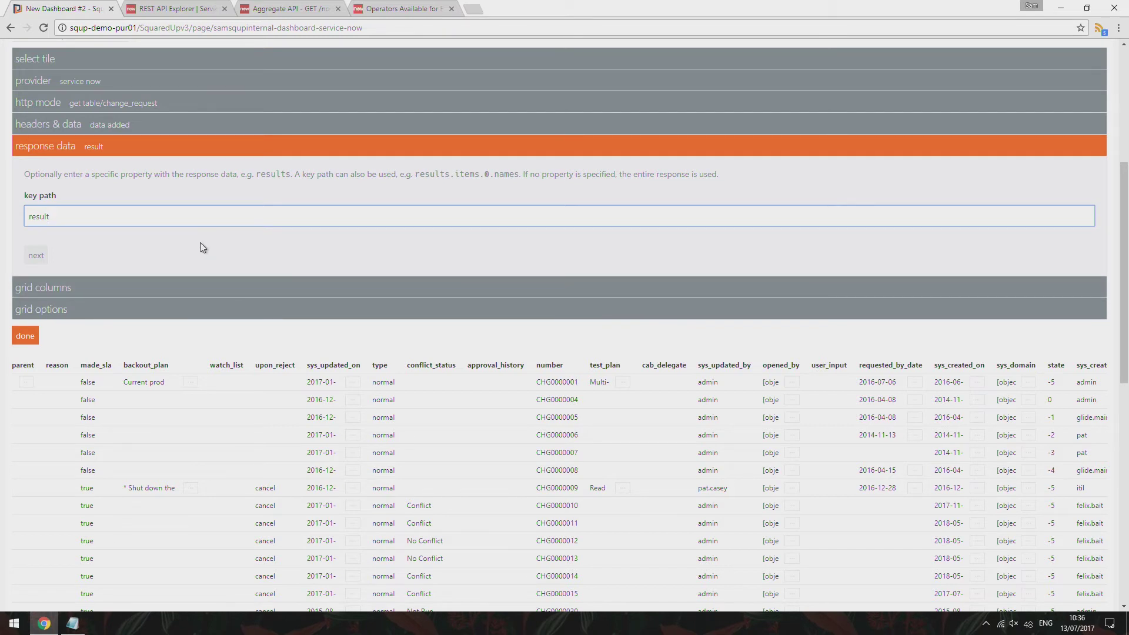
Review the grid column preview, which lists every returned field through risk_impact_analysis
{"action": "left_click", "coordinate": [37, 254]}
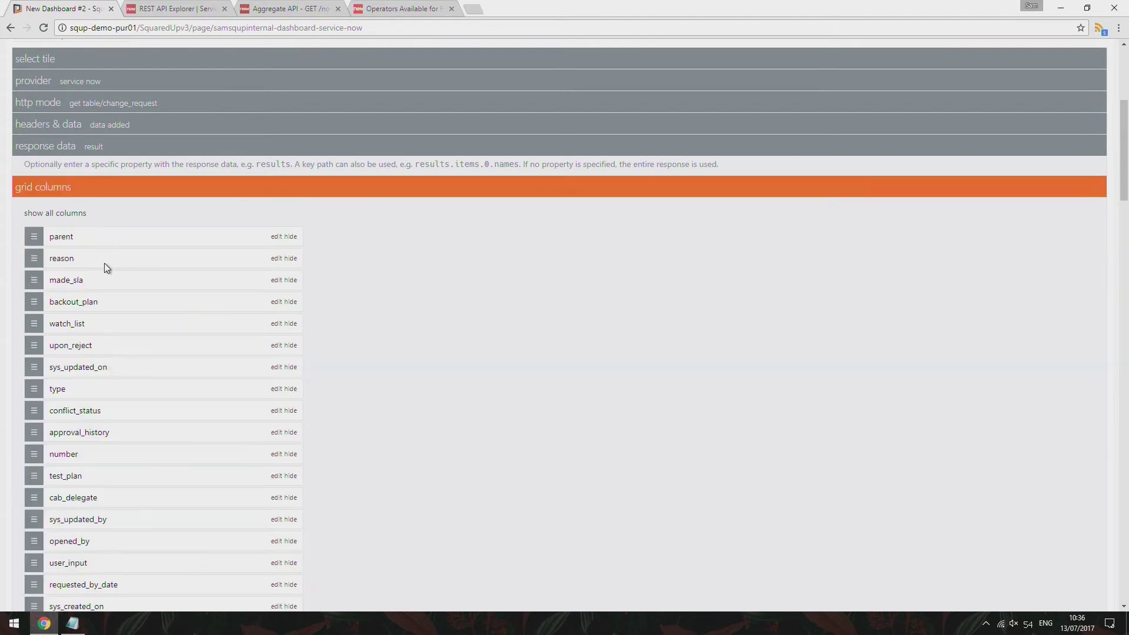
{"action": "scroll", "coordinate": [303, 221], "scroll_direction": "down", "scroll_amount": 12}
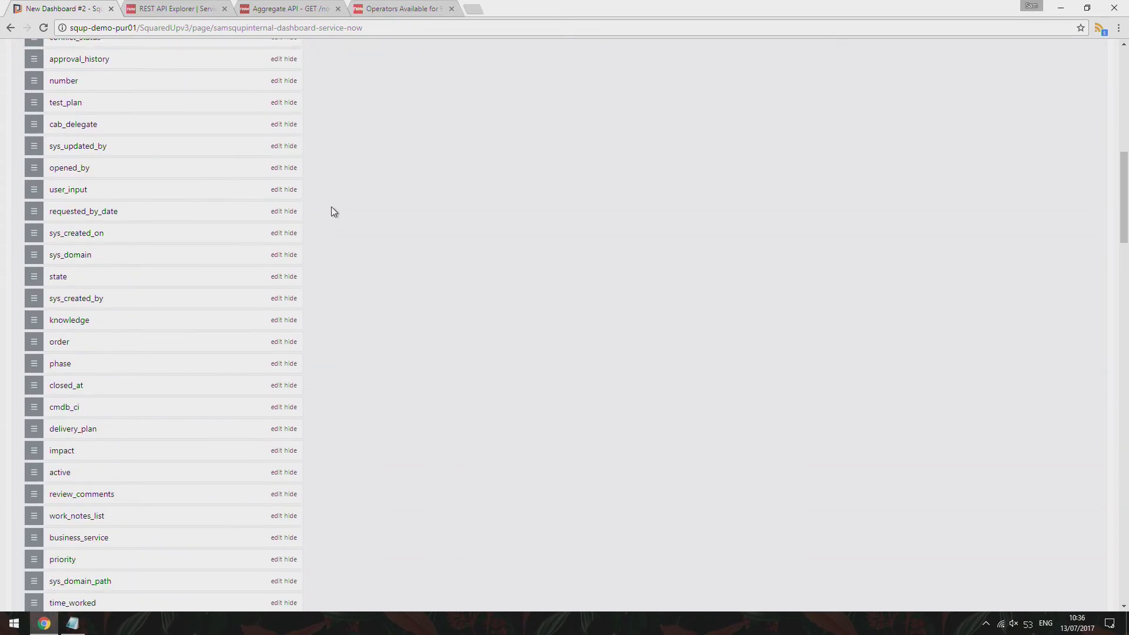
{"action": "scroll", "coordinate": [336, 204], "scroll_direction": "down", "scroll_amount": 12}
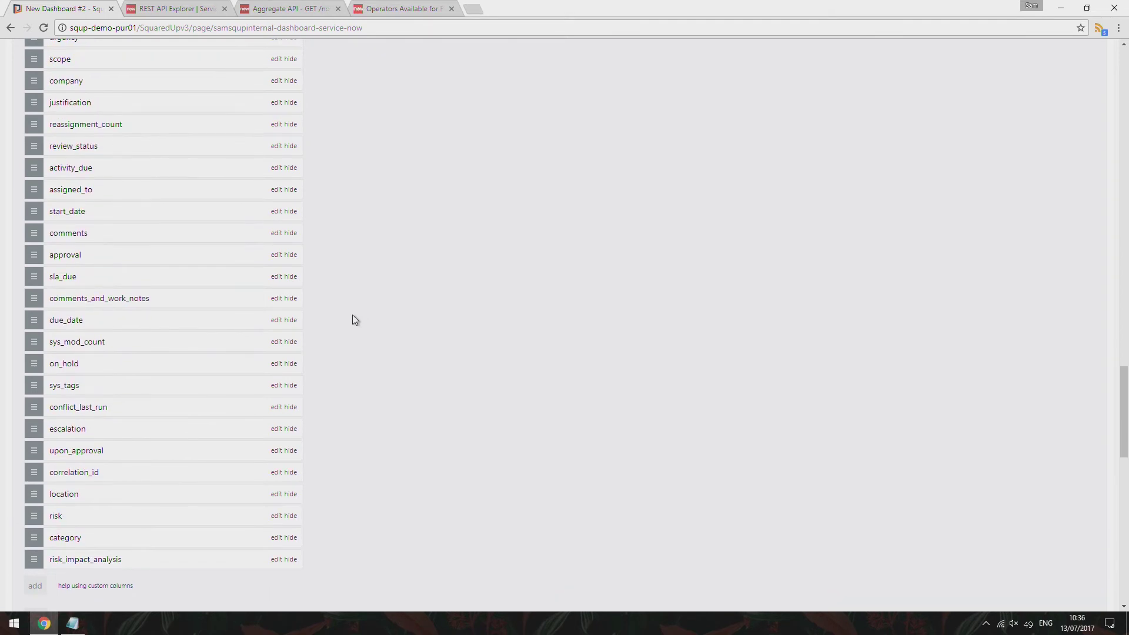
{"action": "scroll", "coordinate": [351, 315], "scroll_direction": "down", "scroll_amount": 3}
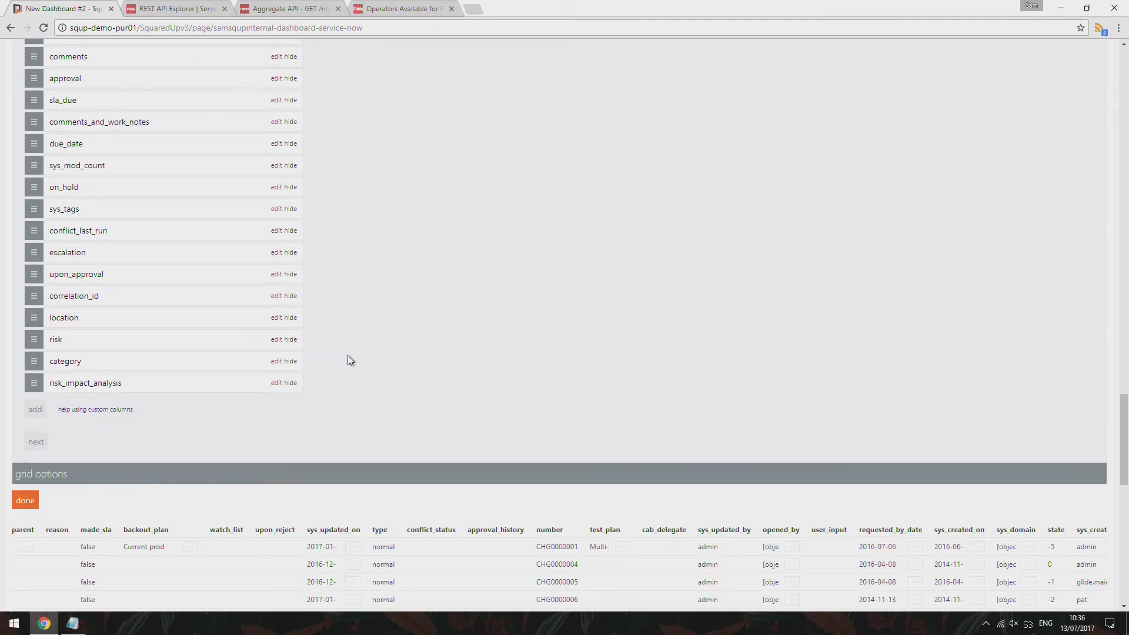
{"action": "scroll", "coordinate": [340, 346], "scroll_direction": "up", "scroll_amount": 1}
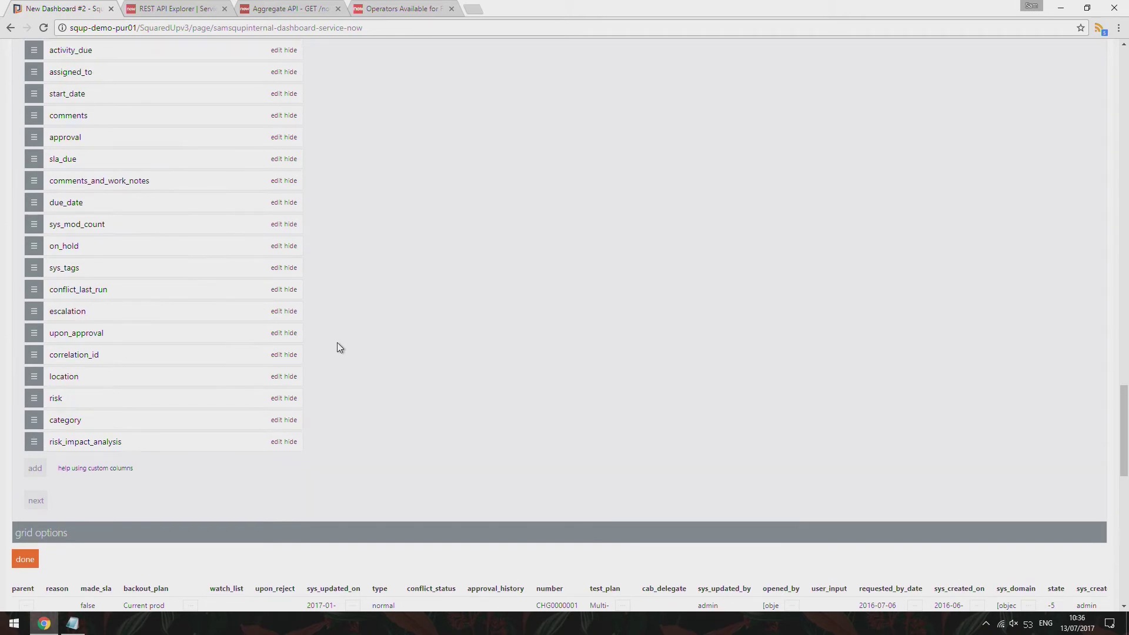
{"action": "scroll", "coordinate": [337, 346], "scroll_direction": "down", "scroll_amount": 2}
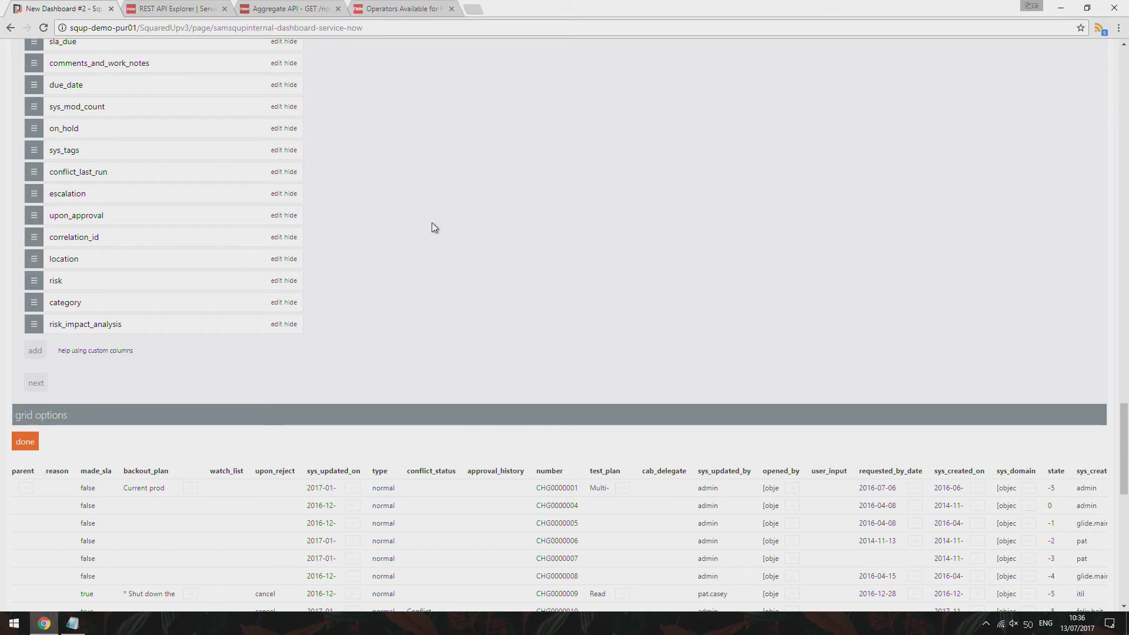
Check the incident column list in the saved notes, then return to the REST API Explorer form
{"action": "left_click", "coordinate": [393, 4]}
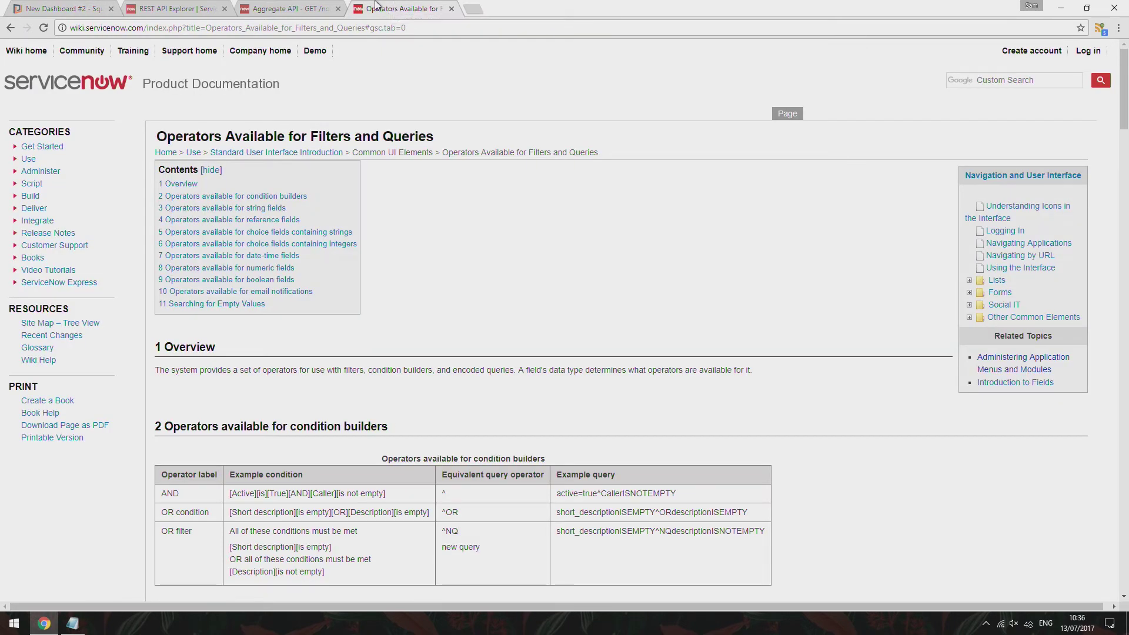
{"action": "left_click", "coordinate": [288, 7]}
{"action": "left_click", "coordinate": [201, 6]}
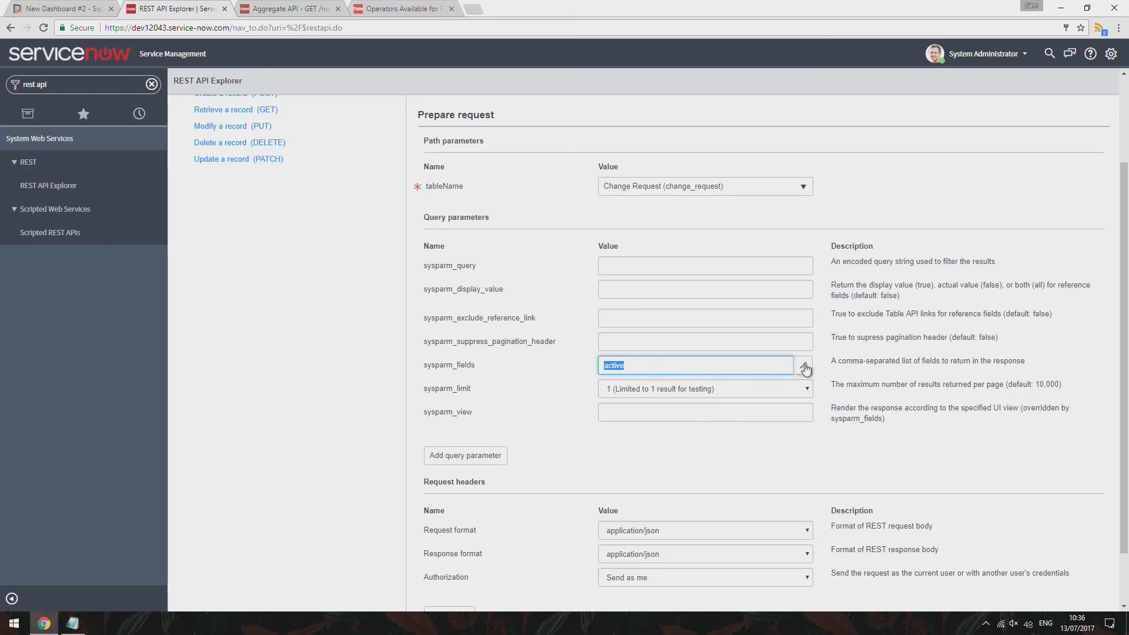
{"action": "left_click", "coordinate": [75, 629]}
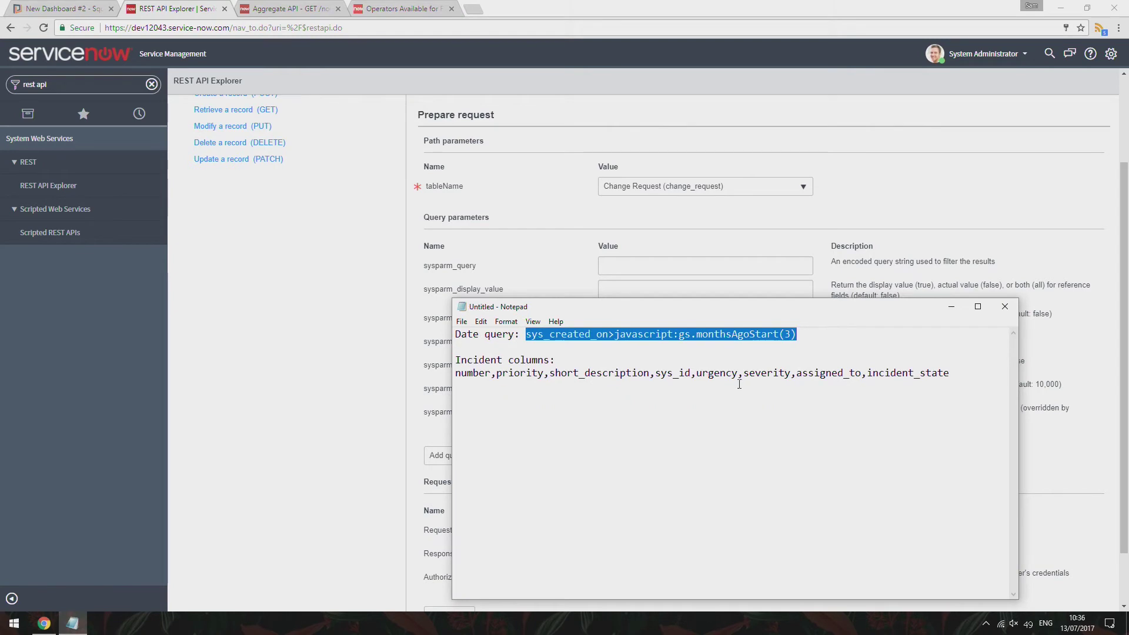
{"action": "left_click", "coordinate": [961, 373]}
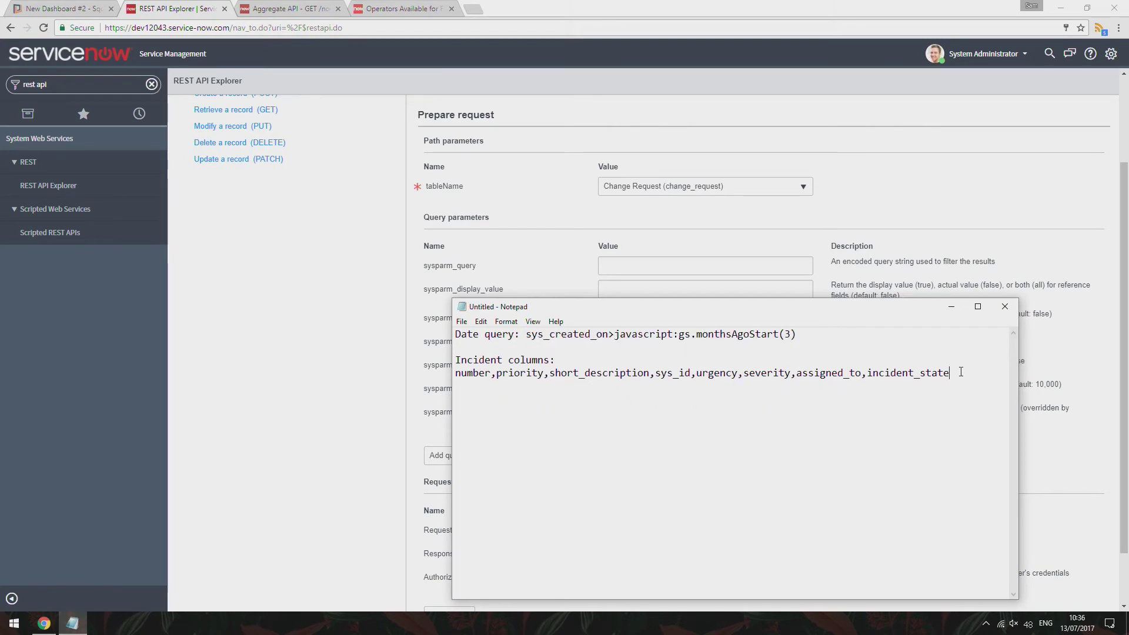
{"action": "left_click", "coordinate": [341, 409]}
Add Number, State, Created by and Priority to the sysparm_fields returned-field list
{"action": "left_click", "coordinate": [804, 367]}
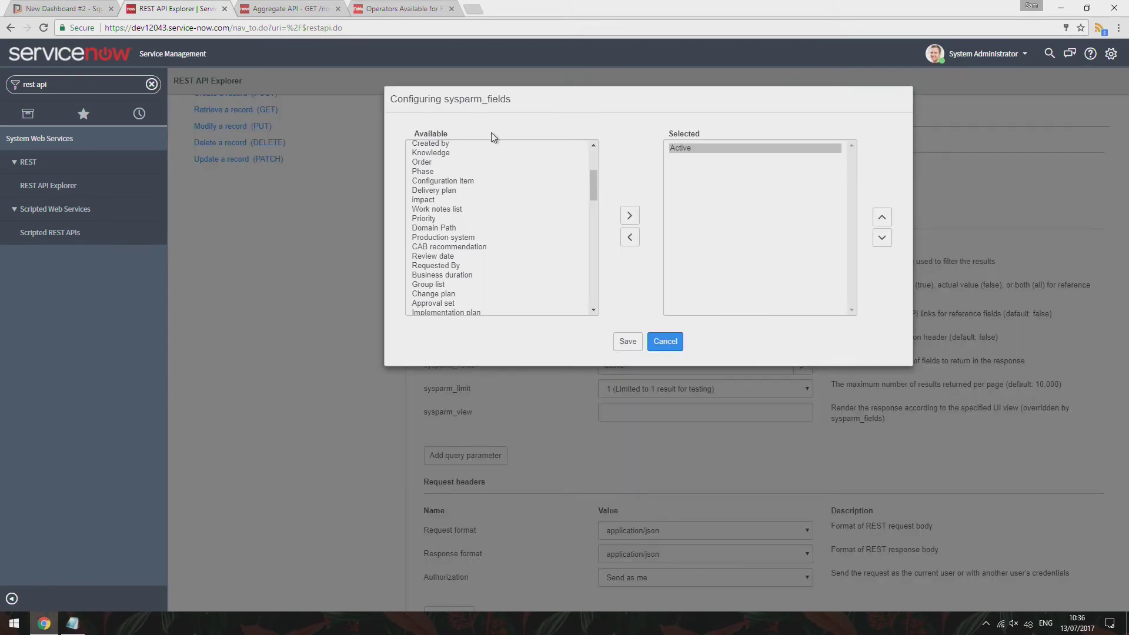
{"action": "scroll", "coordinate": [475, 202], "scroll_direction": "up", "scroll_amount": 2}
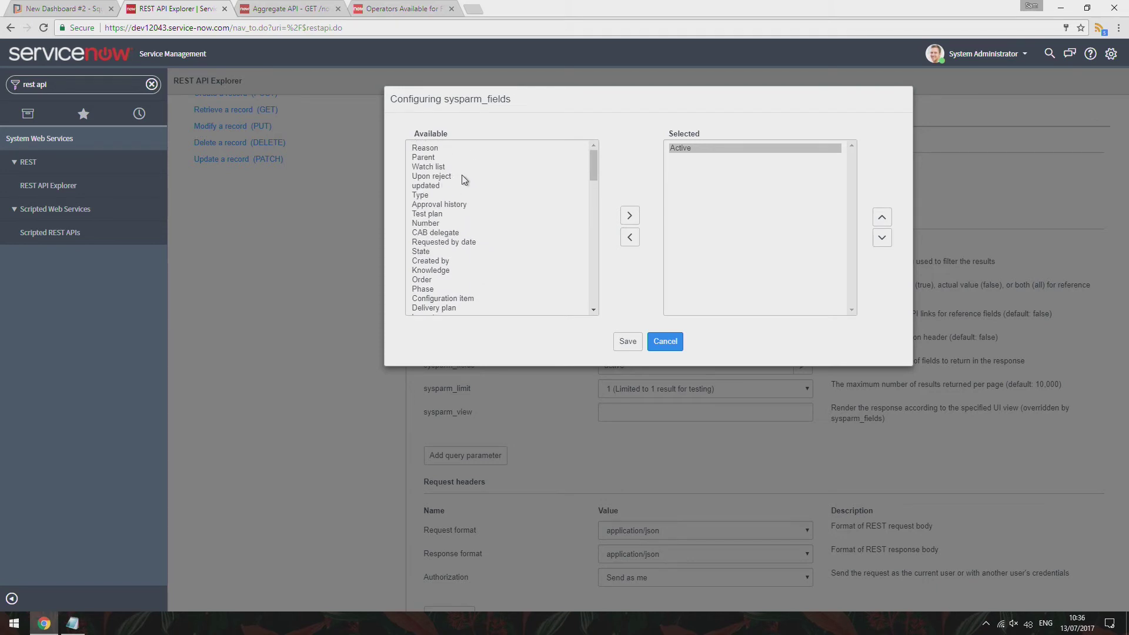
{"action": "double_click", "coordinate": [436, 224]}
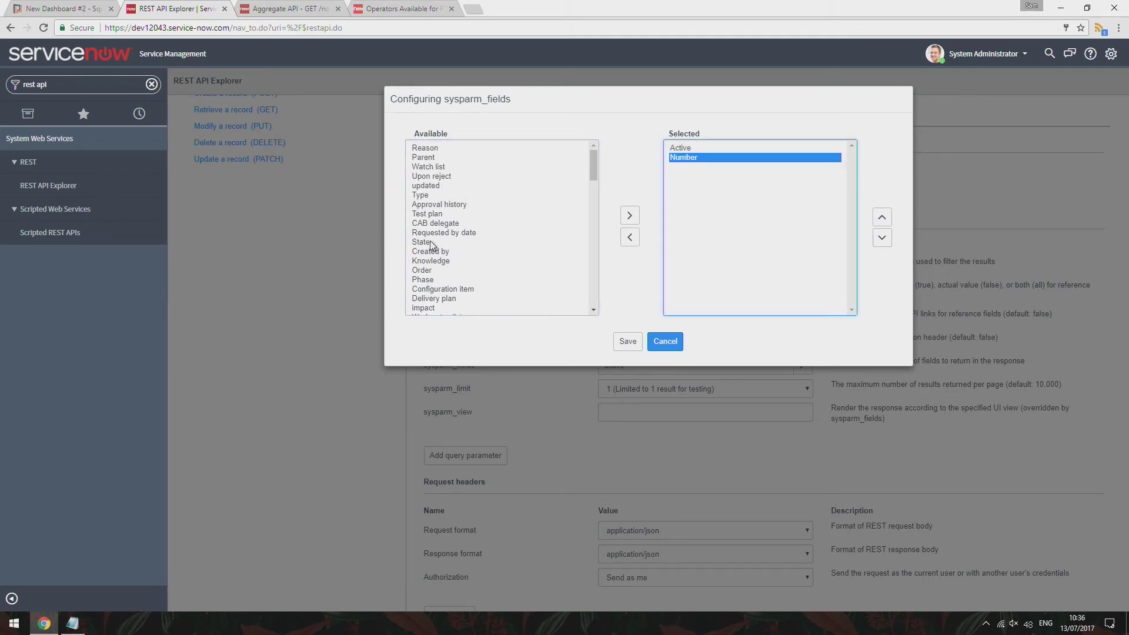
{"action": "left_click", "coordinate": [434, 244]}
{"action": "double_click", "coordinate": [433, 244]}
{"action": "double_click", "coordinate": [437, 242]}
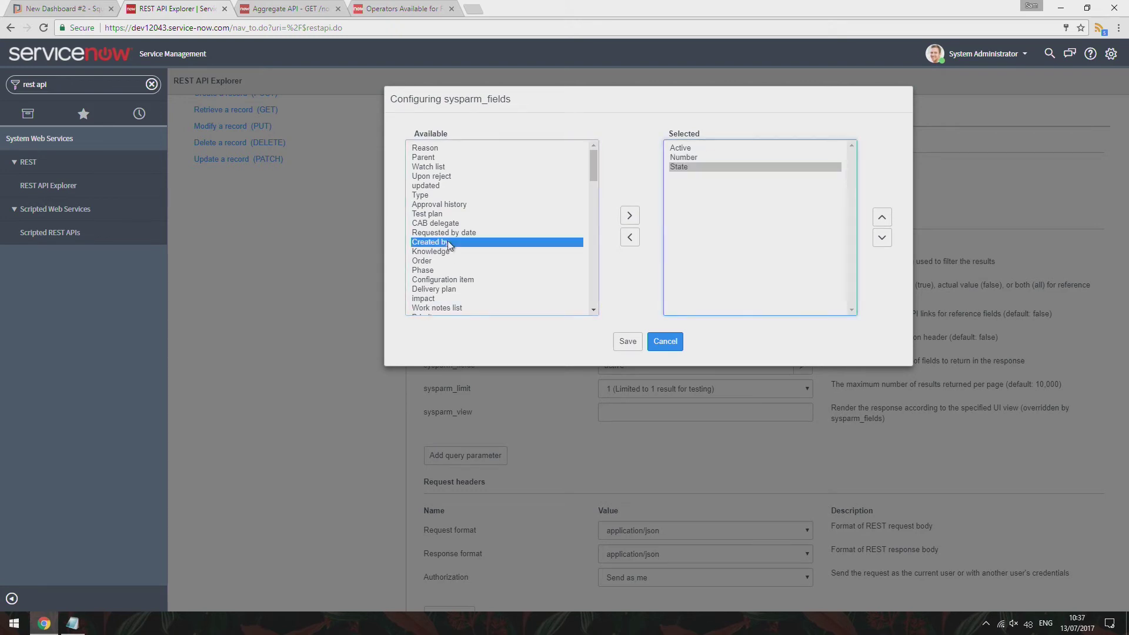
{"action": "scroll", "coordinate": [452, 269], "scroll_direction": "down", "scroll_amount": 2}
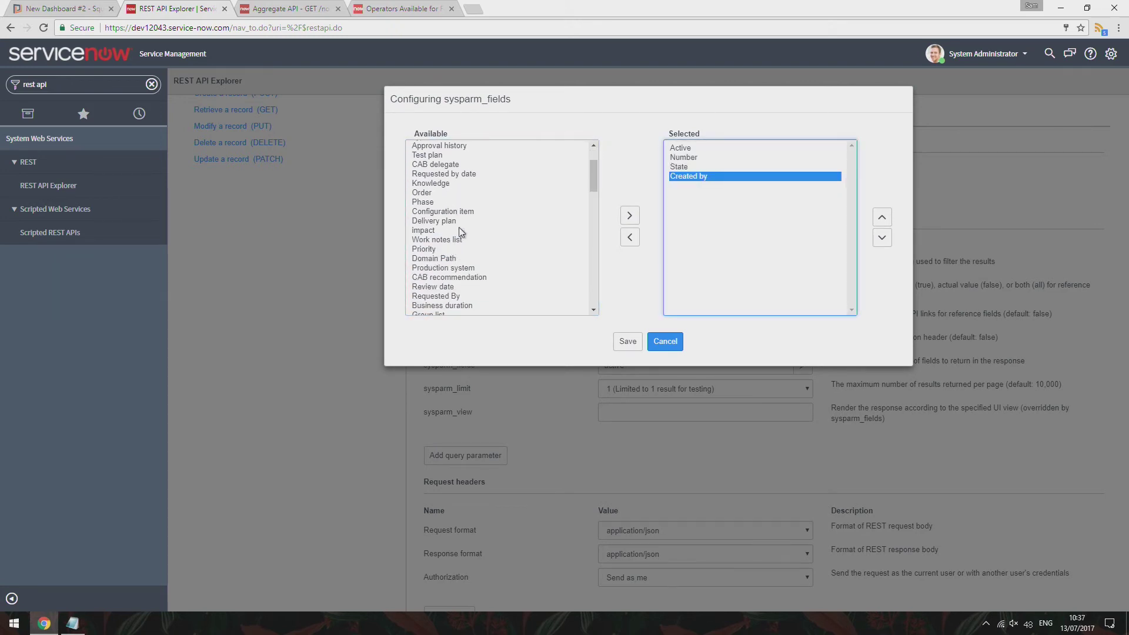
{"action": "double_click", "coordinate": [437, 250]}
Add Sys ID, Urgency and Risk to the returned fields, save, and select the full field list
{"action": "scroll", "coordinate": [453, 259], "scroll_direction": "down", "scroll_amount": 2}
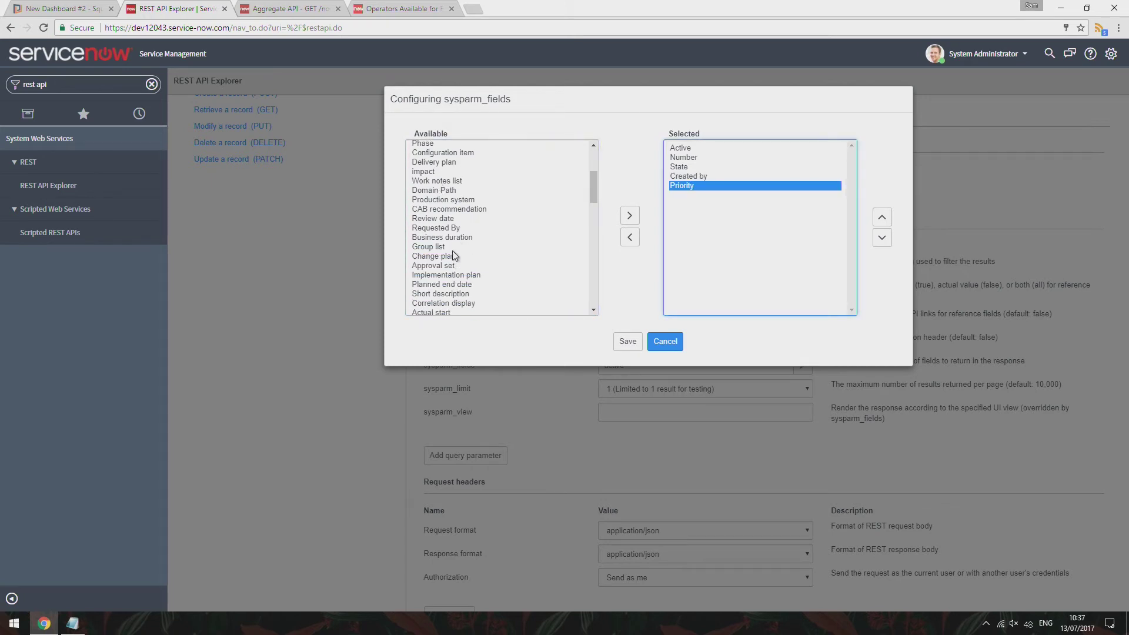
{"action": "scroll", "coordinate": [453, 266], "scroll_direction": "down", "scroll_amount": 2}
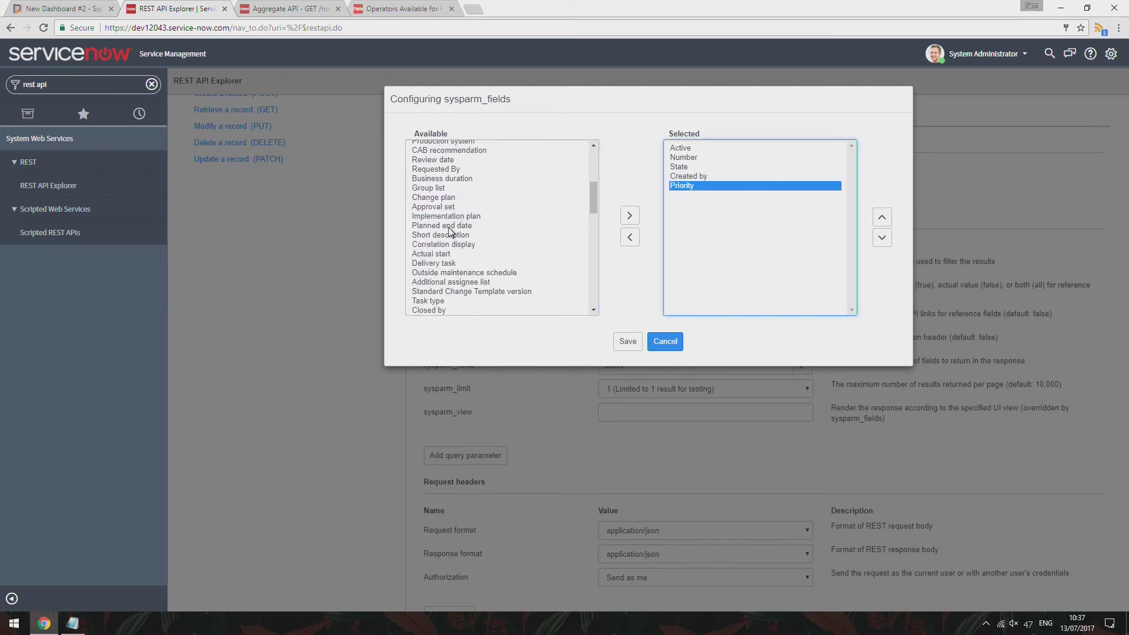
{"action": "scroll", "coordinate": [448, 233], "scroll_direction": "down", "scroll_amount": 2}
{"action": "scroll", "coordinate": [453, 249], "scroll_direction": "down", "scroll_amount": 6}
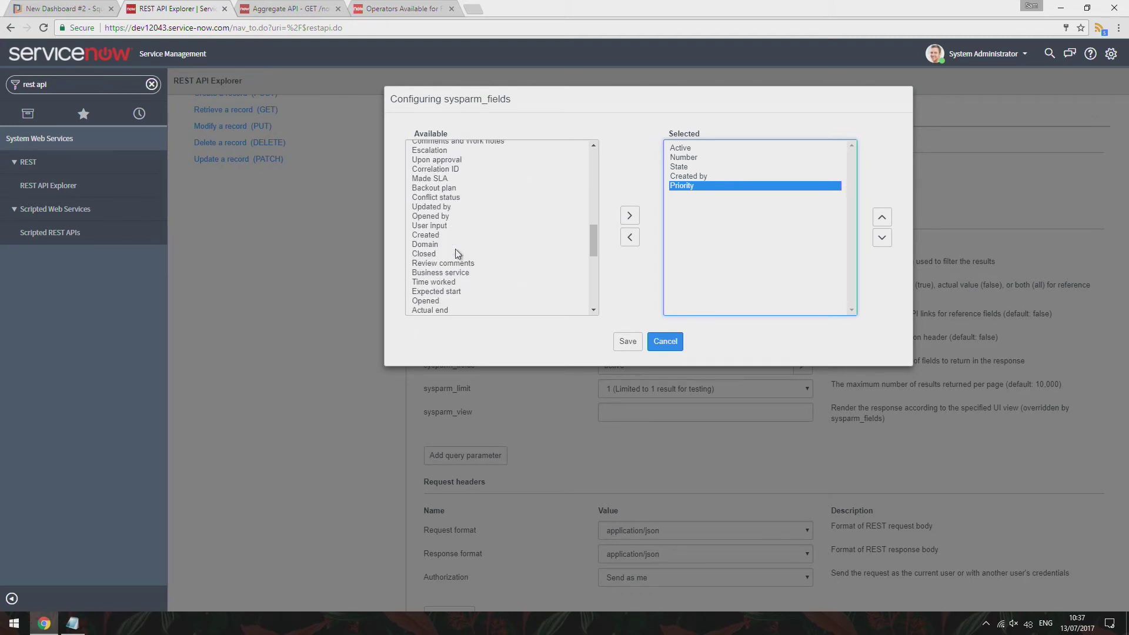
{"action": "scroll", "coordinate": [458, 254], "scroll_direction": "down", "scroll_amount": 2}
{"action": "scroll", "coordinate": [456, 250], "scroll_direction": "down", "scroll_amount": 2}
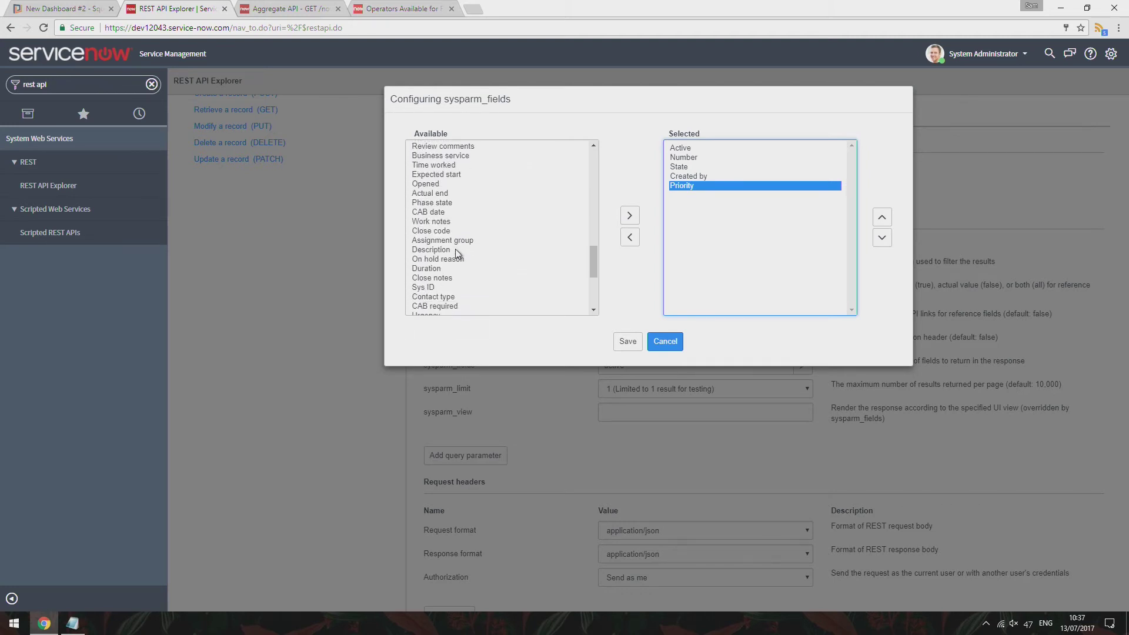
{"action": "double_click", "coordinate": [439, 286]}
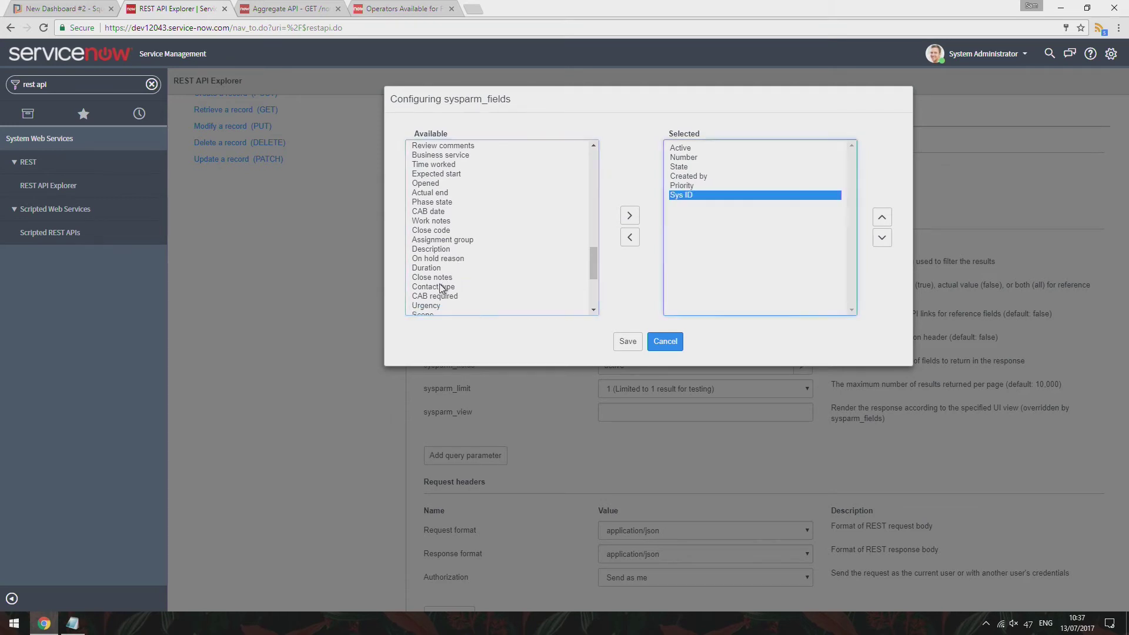
{"action": "scroll", "coordinate": [460, 286], "scroll_direction": "down", "scroll_amount": 1}
{"action": "scroll", "coordinate": [460, 286], "scroll_direction": "down", "scroll_amount": 1}
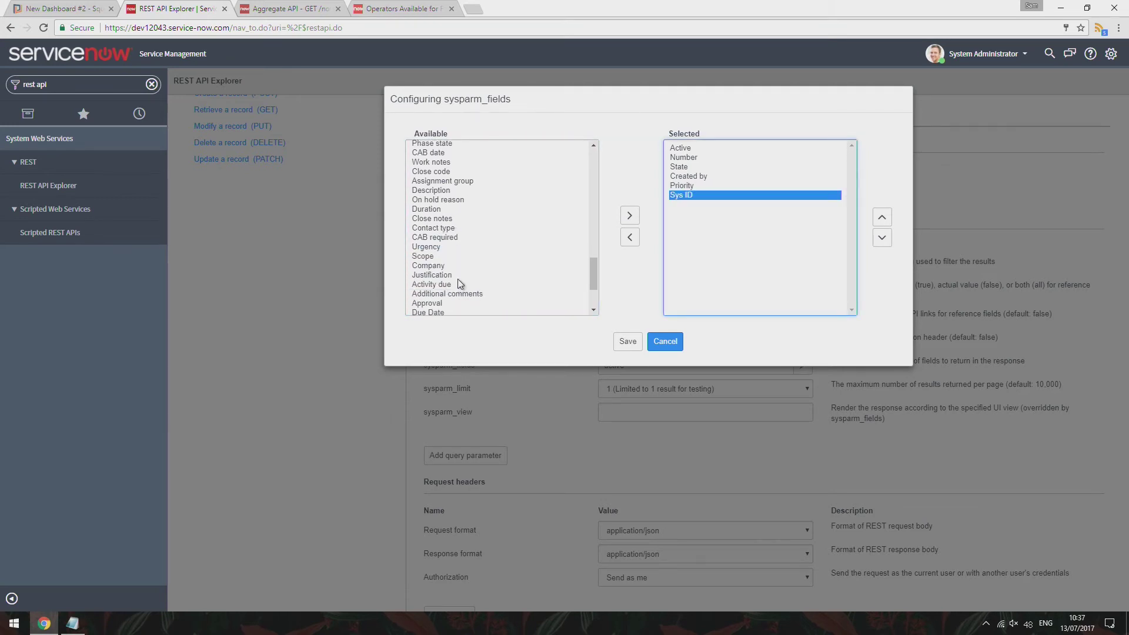
{"action": "scroll", "coordinate": [454, 281], "scroll_direction": "down", "scroll_amount": 2}
{"action": "double_click", "coordinate": [427, 188]}
{"action": "scroll", "coordinate": [459, 253], "scroll_direction": "down", "scroll_amount": 1}
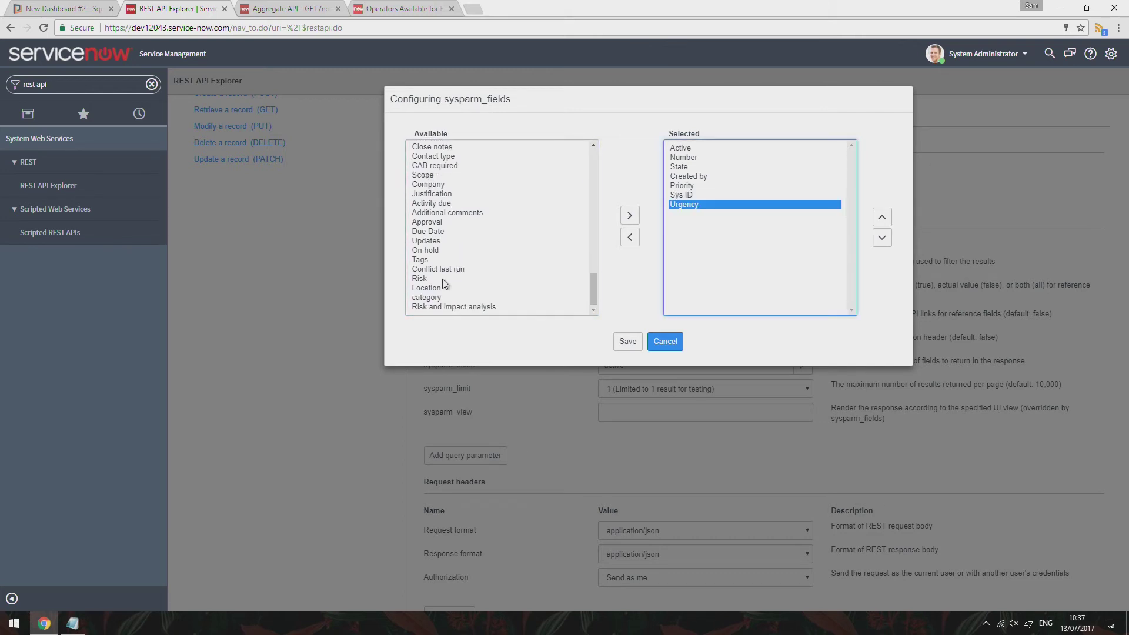
{"action": "double_click", "coordinate": [419, 278]}
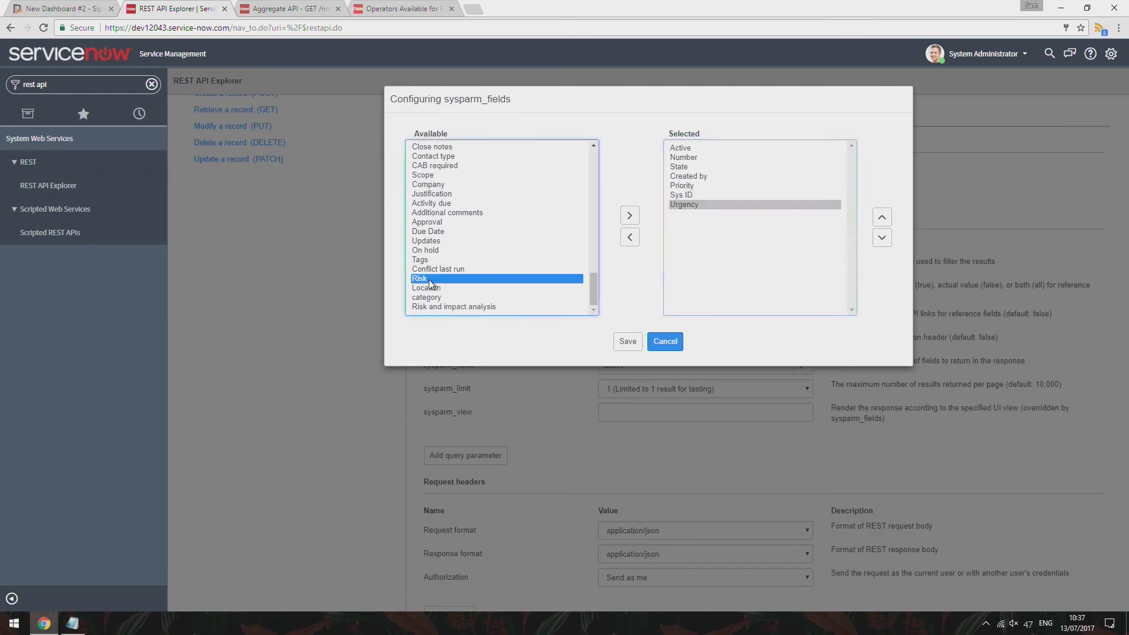
{"action": "left_click", "coordinate": [627, 342]}
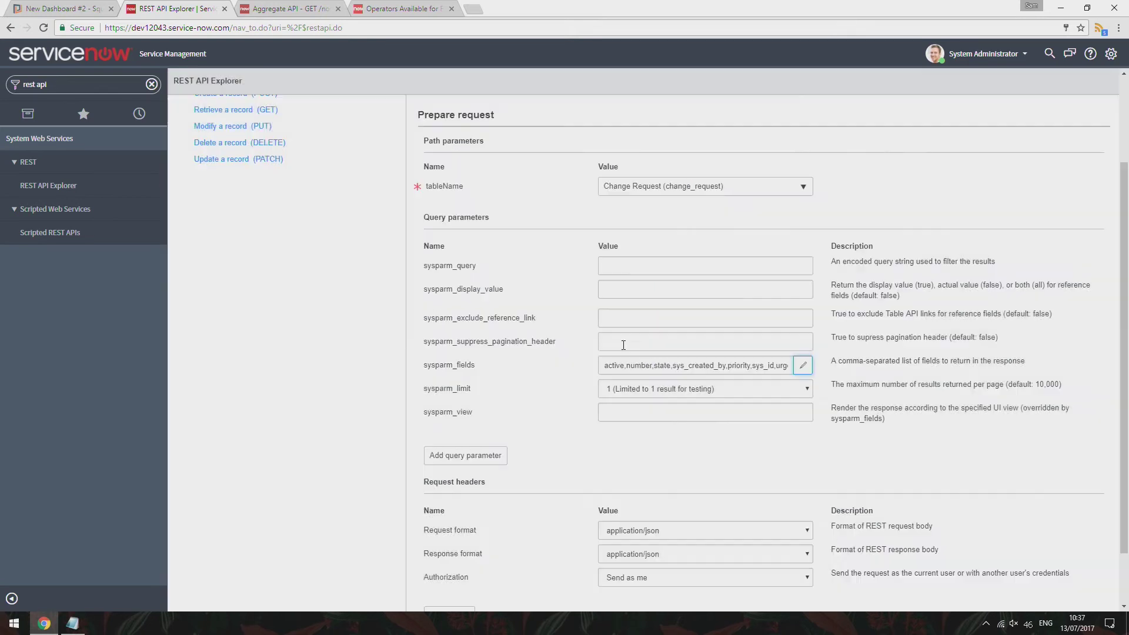
{"action": "triple_click", "coordinate": [723, 363]}
Add a sysparm_fields data row with the pasted list active,number,state,sys_created_by,priority,sys_id,urgency,risk
{"action": "left_click", "coordinate": [62, 9]}
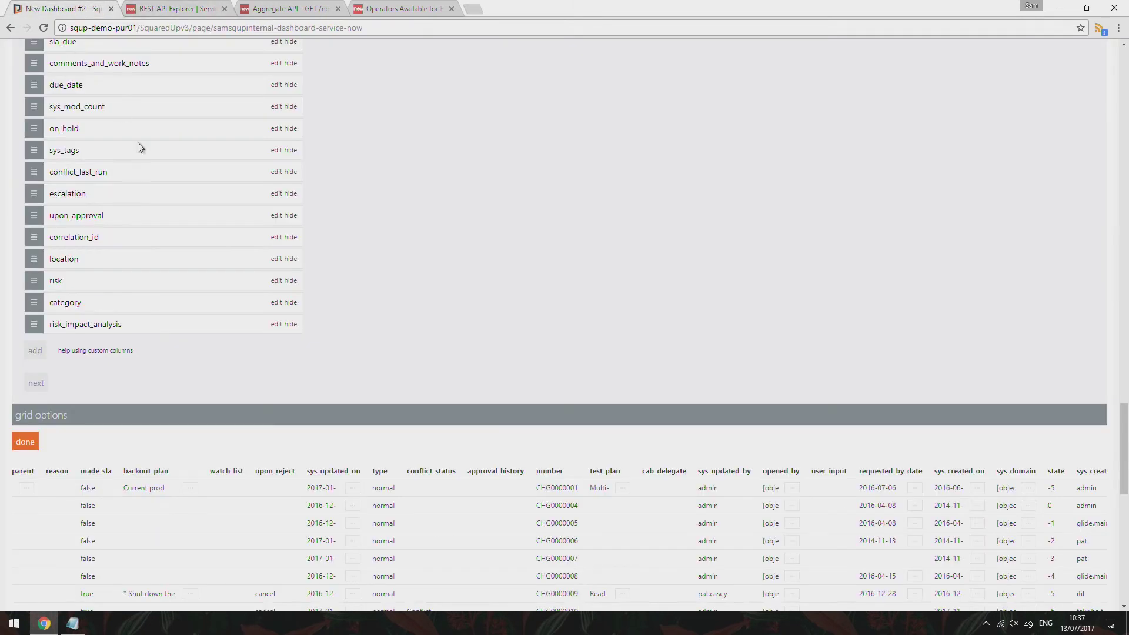
{"action": "scroll", "coordinate": [132, 303], "scroll_direction": "up", "scroll_amount": 15}
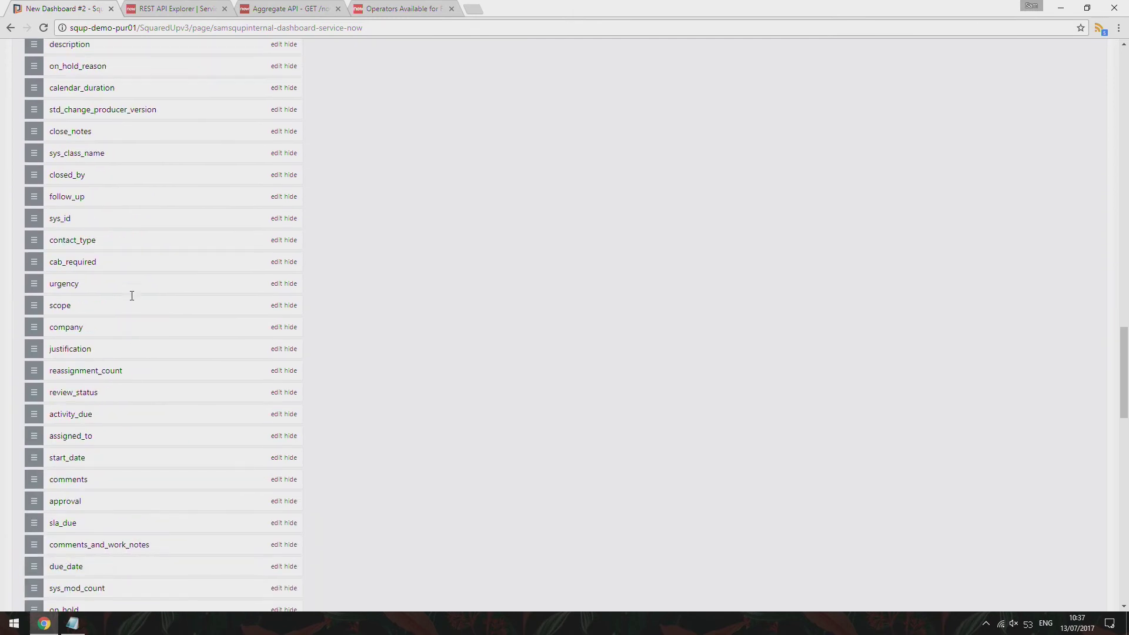
{"action": "scroll", "coordinate": [132, 296], "scroll_direction": "up", "scroll_amount": 15}
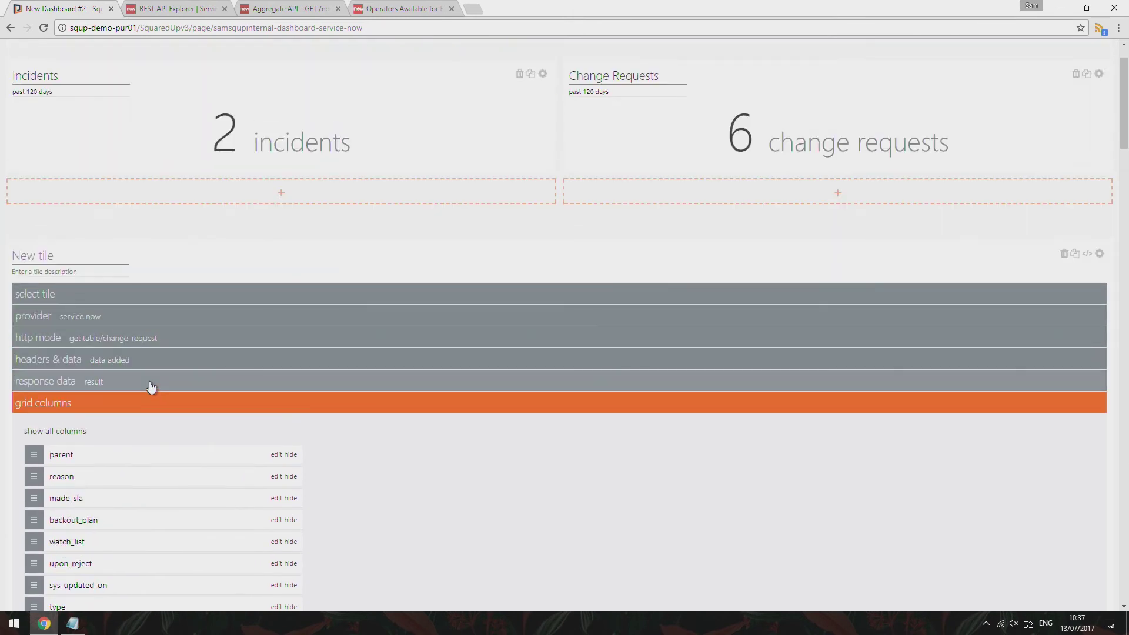
{"action": "left_click", "coordinate": [150, 384]}
{"action": "left_click", "coordinate": [137, 360]}
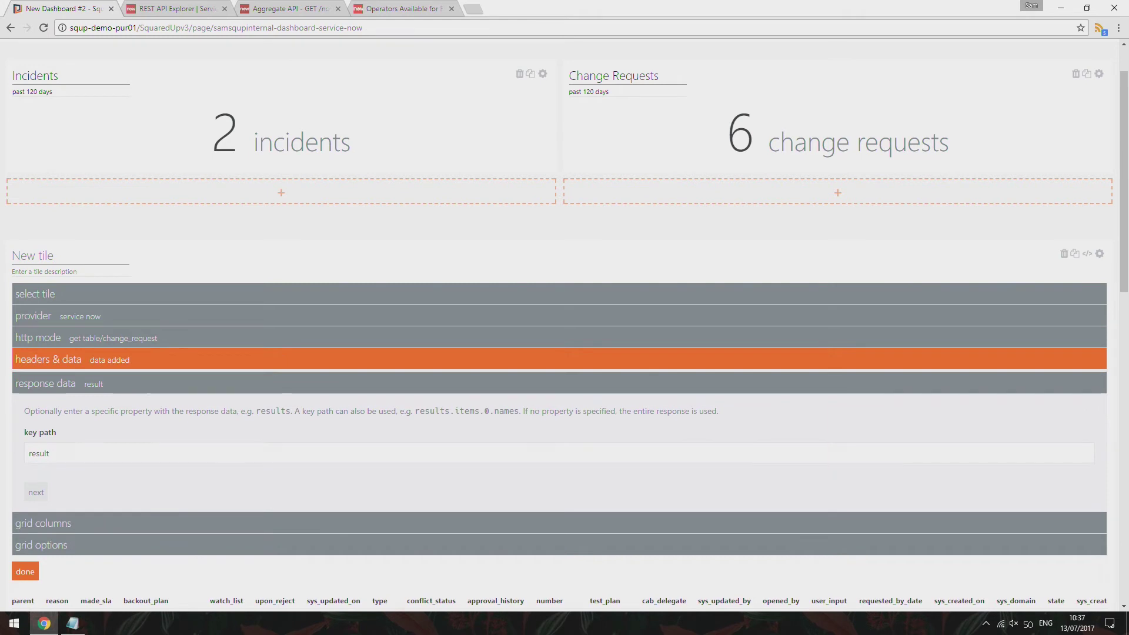
{"action": "scroll", "coordinate": [138, 445], "scroll_direction": "down", "scroll_amount": 1}
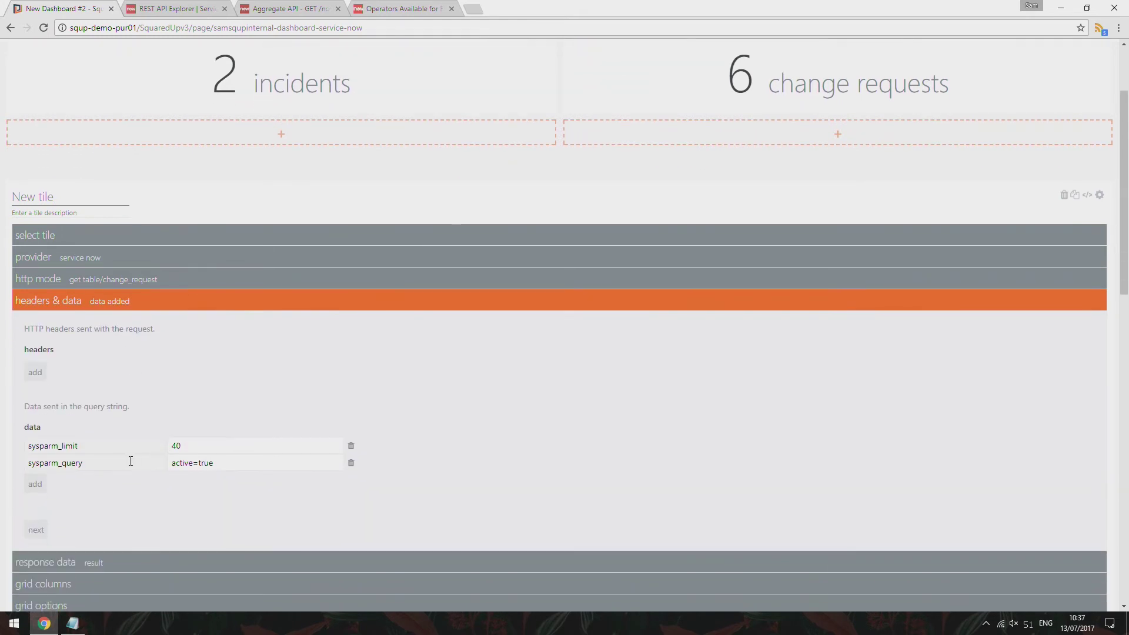
{"action": "left_click", "coordinate": [36, 485]}
{"action": "type", "text": "sys"}
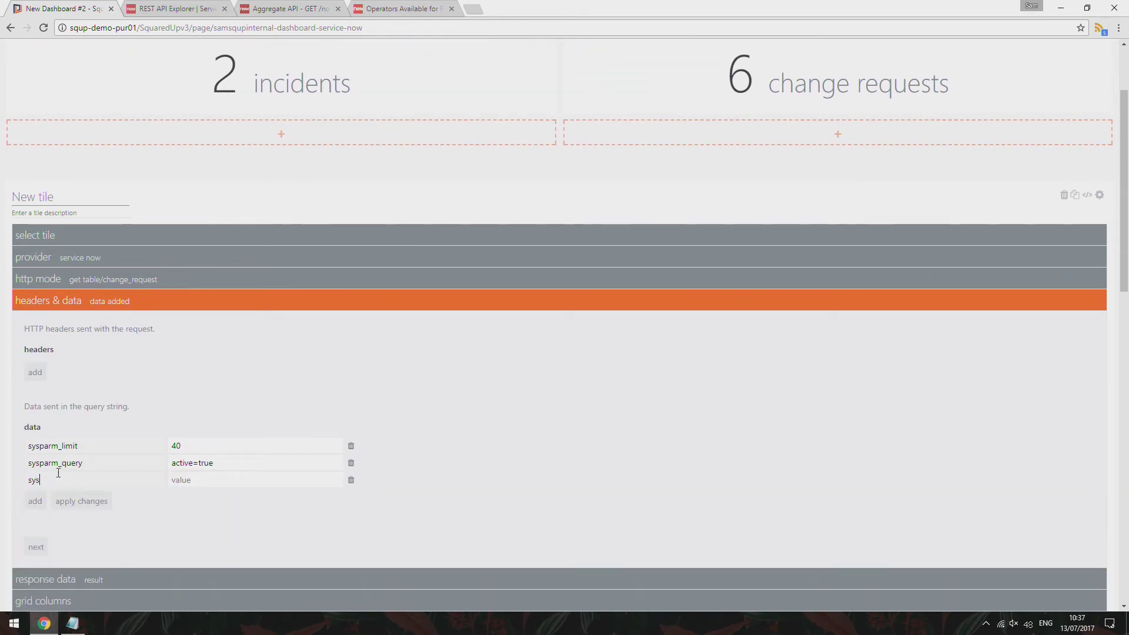
{"action": "type", "text": "parm_fields"}
{"action": "key", "text": "ctrl+v"}
{"action": "left_click", "coordinate": [69, 507]}
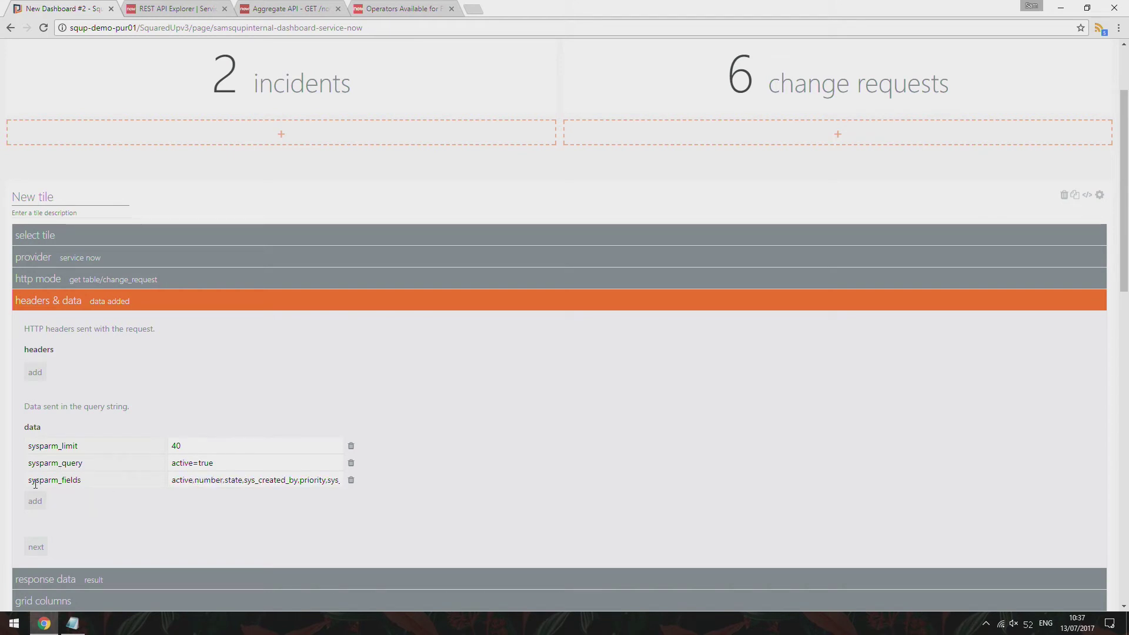
{"action": "scroll", "coordinate": [41, 485], "scroll_direction": "down", "scroll_amount": 2}
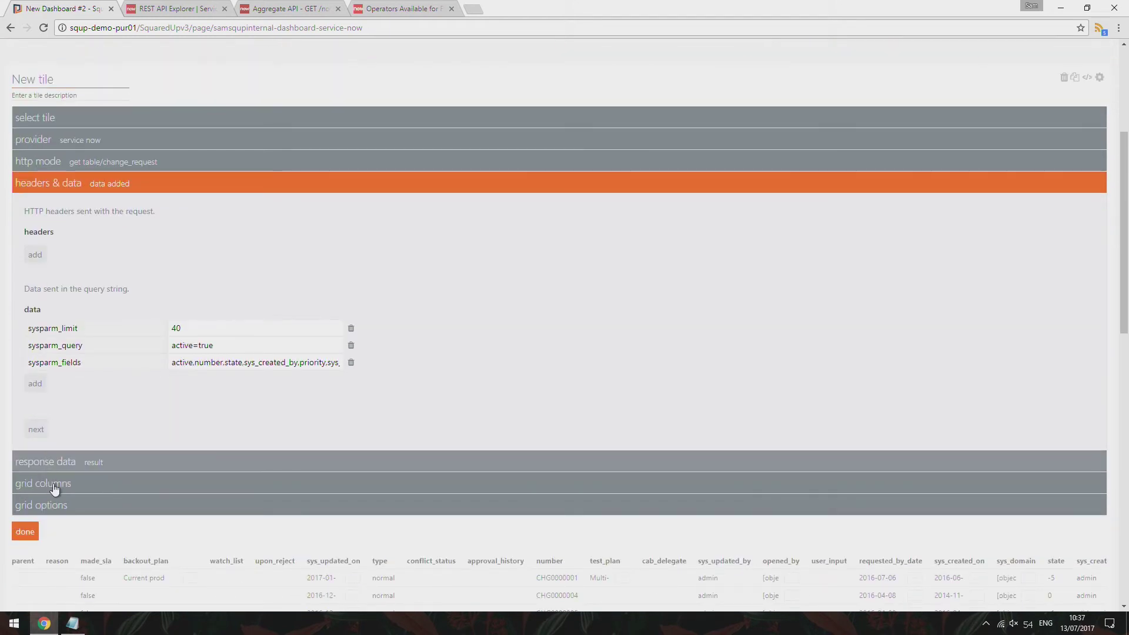
Replace sys_created_by with requested_by in the sysparm_fields value and apply the change
{"action": "left_click", "coordinate": [55, 485]}
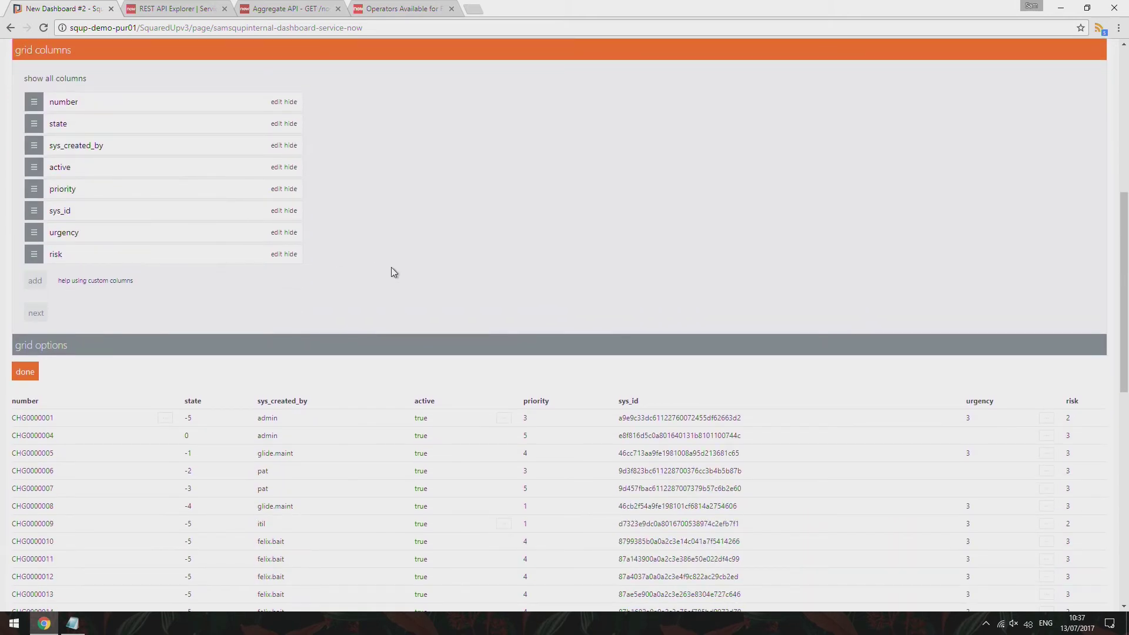
{"action": "scroll", "coordinate": [393, 269], "scroll_direction": "up", "scroll_amount": 1}
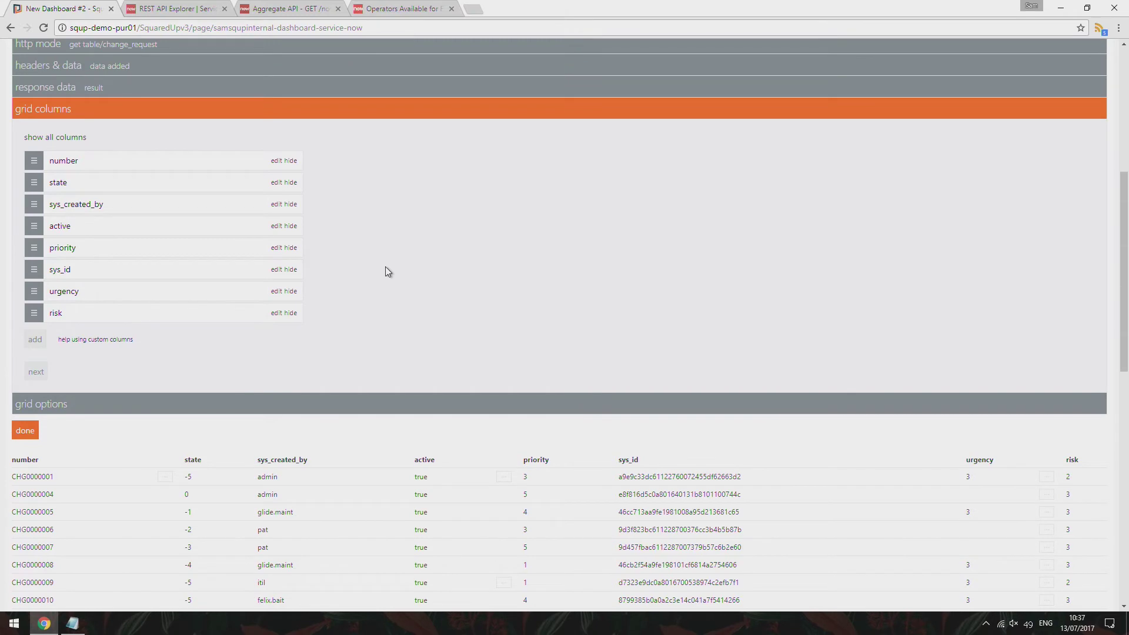
{"action": "scroll", "coordinate": [386, 270], "scroll_direction": "up", "scroll_amount": 1}
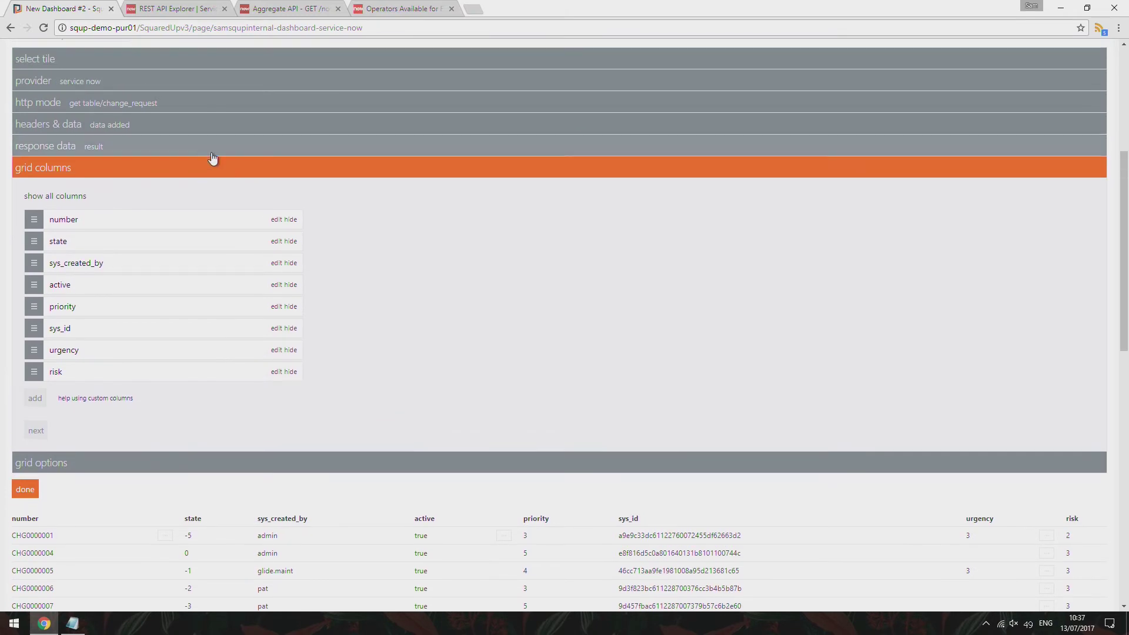
{"action": "left_click", "coordinate": [188, 131]}
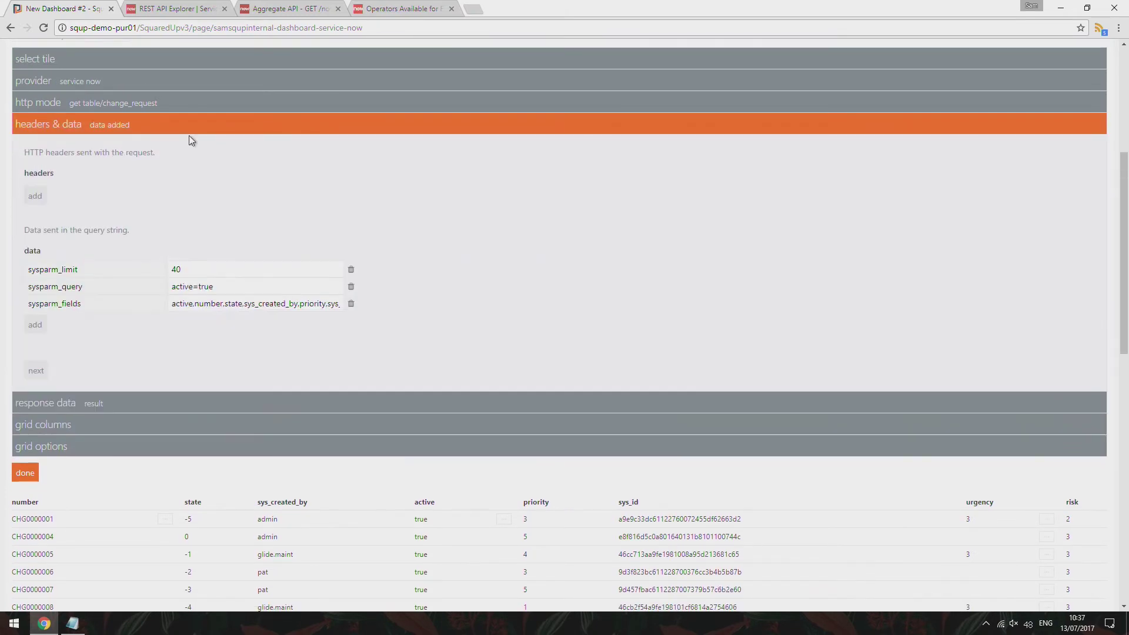
{"action": "double_click", "coordinate": [282, 306]}
{"action": "type", "text": "opened_by"}
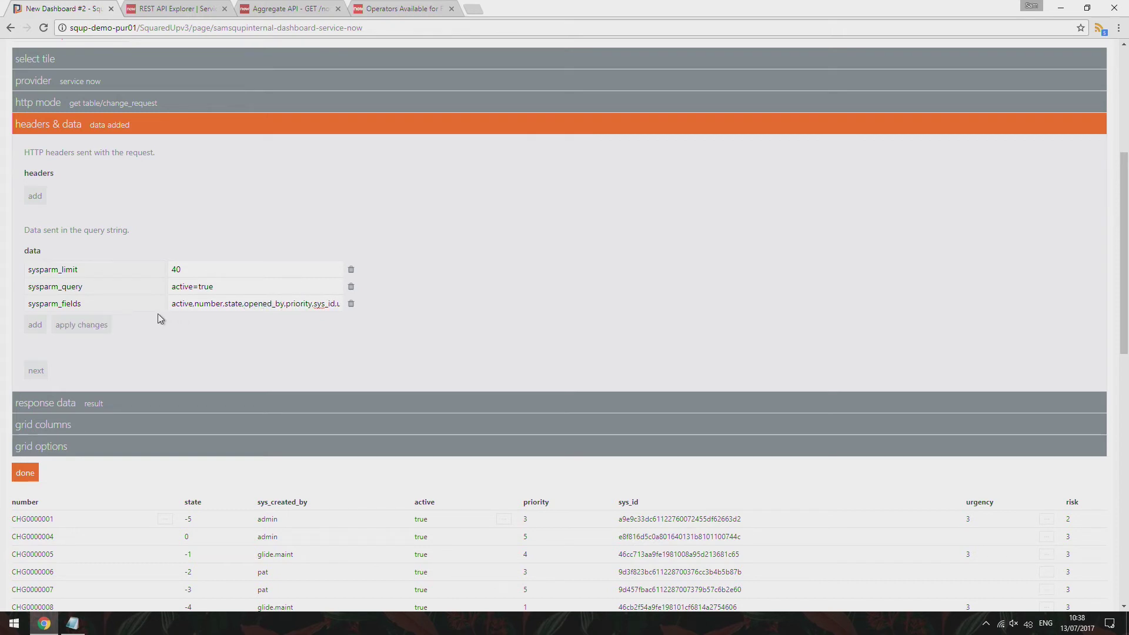
{"action": "left_click", "coordinate": [83, 325]}
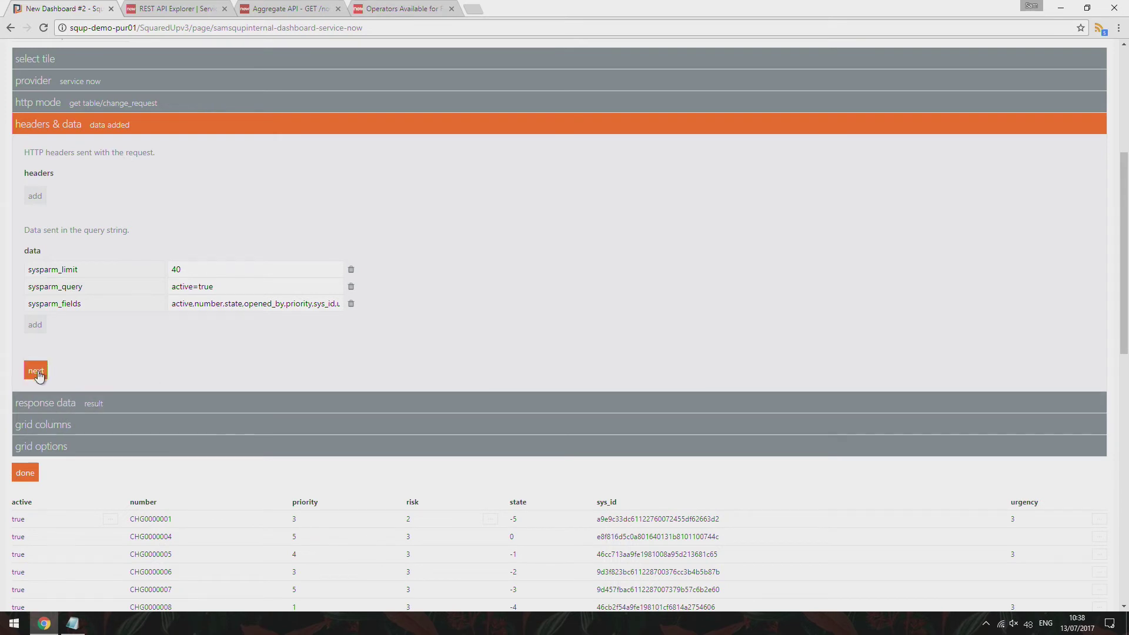
{"action": "double_click", "coordinate": [265, 304]}
{"action": "scroll", "coordinate": [310, 373], "scroll_direction": "down", "scroll_amount": 1}
{"action": "type", "text": "requested_"}
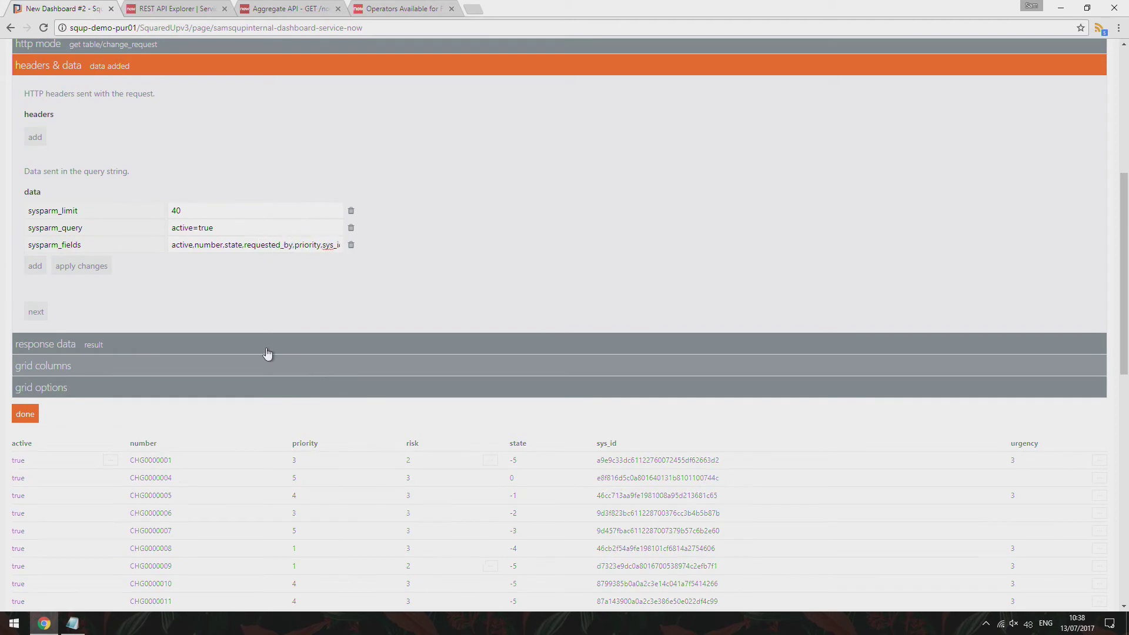
{"action": "left_click", "coordinate": [56, 267]}
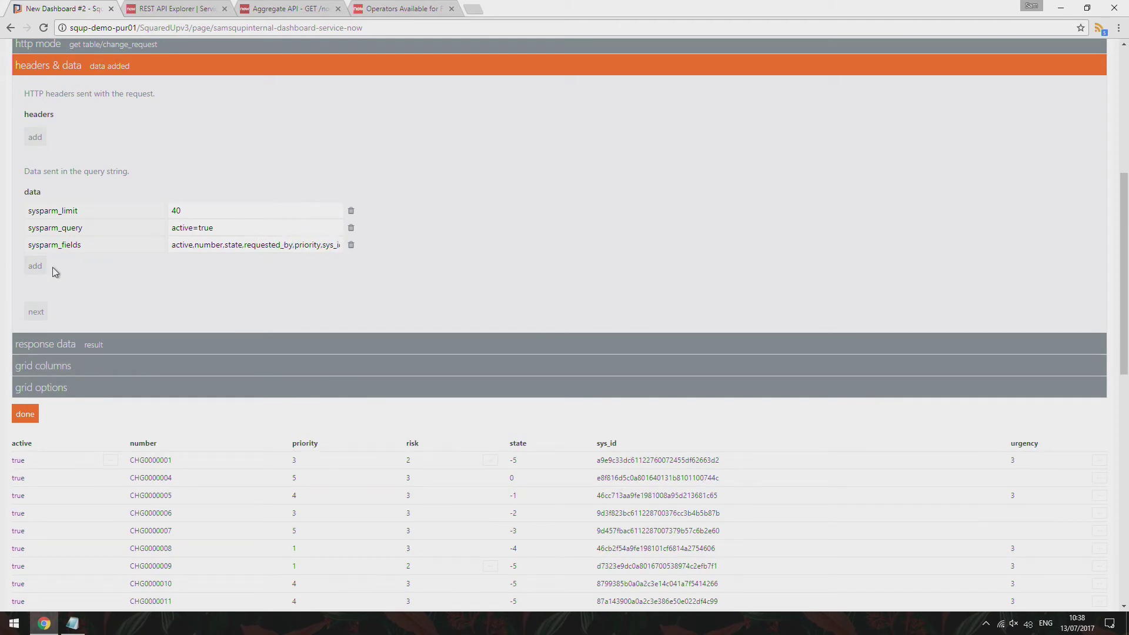
Show all grid columns so requested_by appears as an eighth column
{"action": "left_click", "coordinate": [36, 310]}
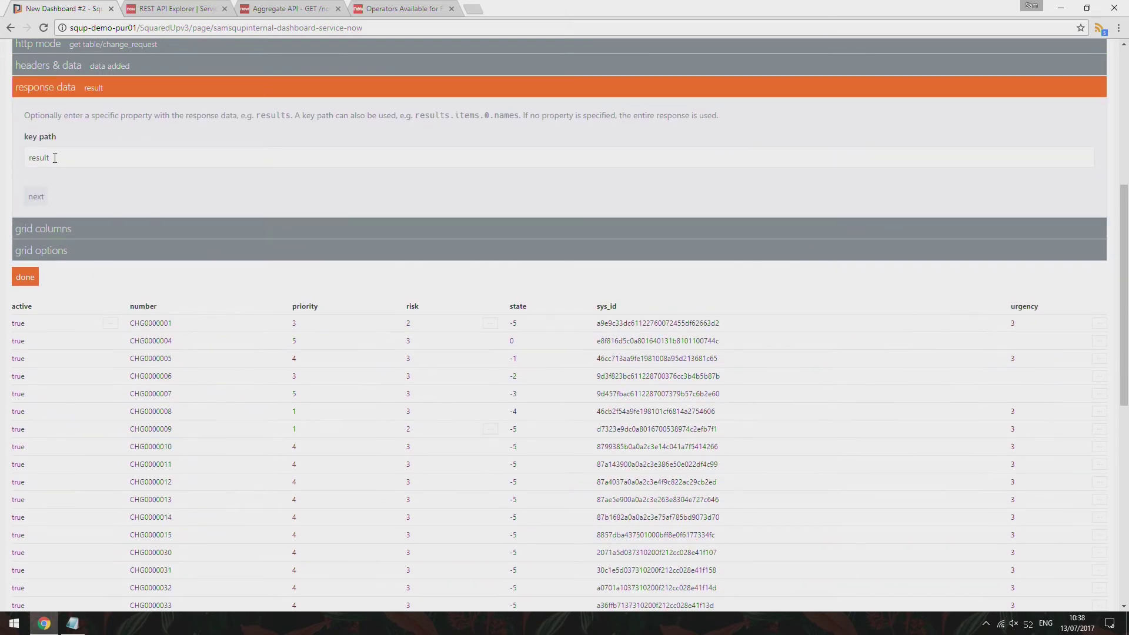
{"action": "left_click", "coordinate": [35, 200]}
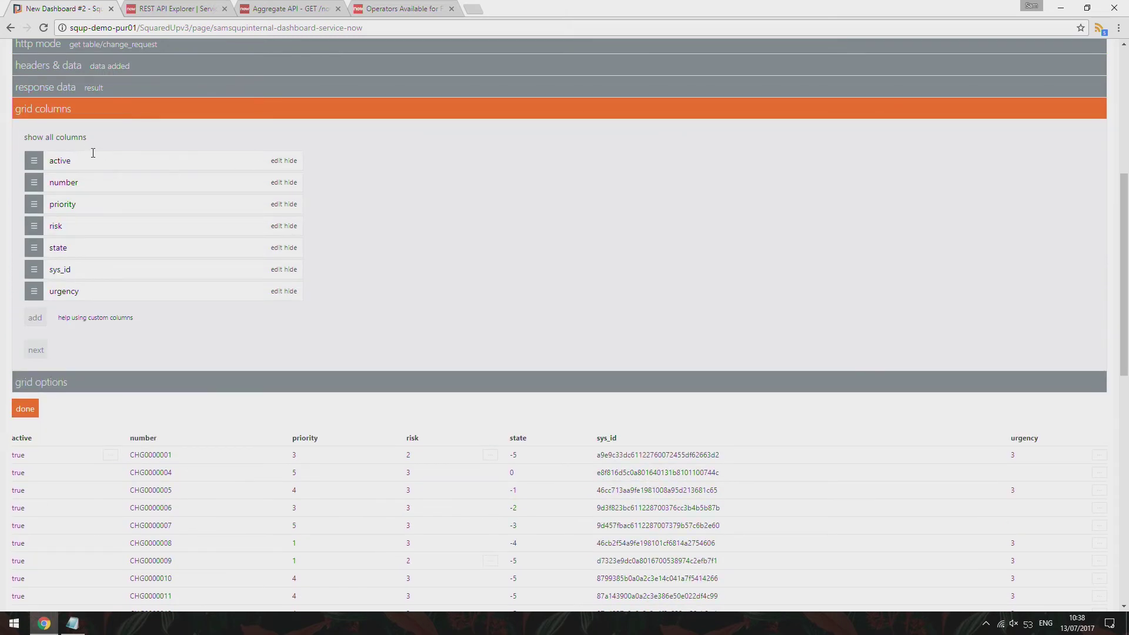
{"action": "left_click", "coordinate": [74, 137]}
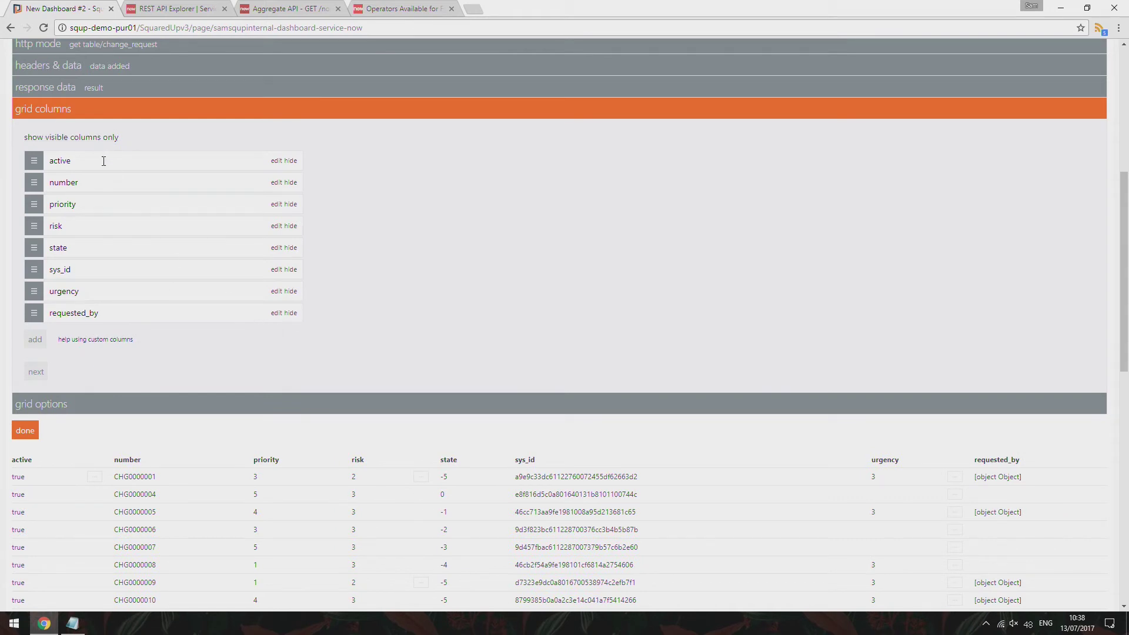
{"action": "scroll", "coordinate": [98, 152], "scroll_direction": "down", "scroll_amount": 1}
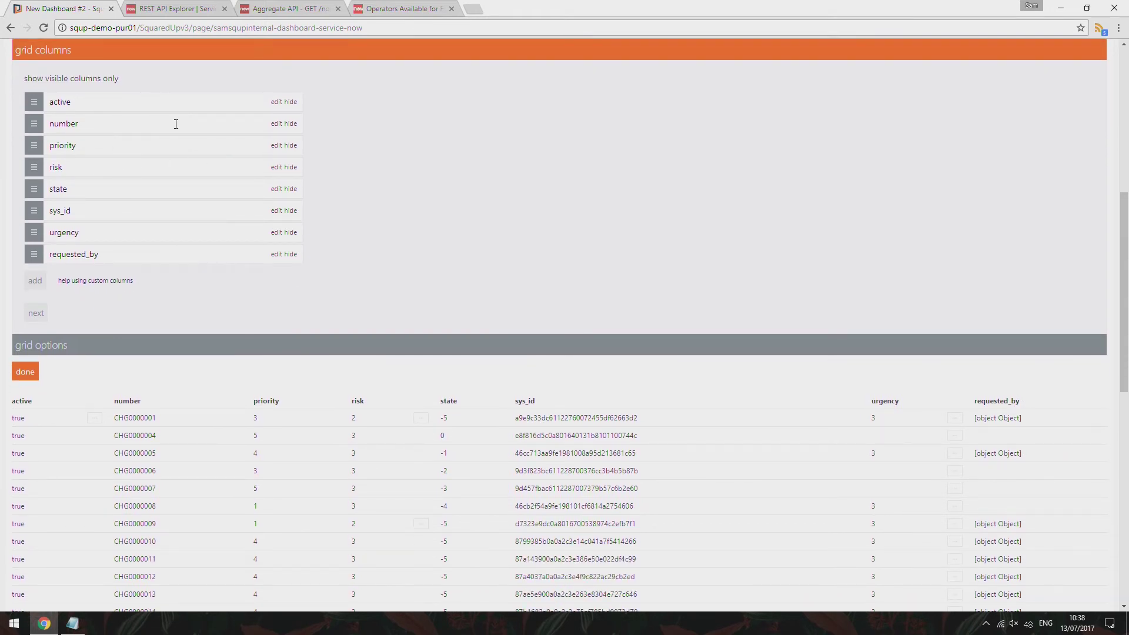
{"action": "scroll", "coordinate": [203, 147], "scroll_direction": "up", "scroll_amount": 1}
{"action": "scroll", "coordinate": [447, 328], "scroll_direction": "down", "scroll_amount": 1}
{"action": "scroll", "coordinate": [399, 288], "scroll_direction": "up", "scroll_amount": 2}
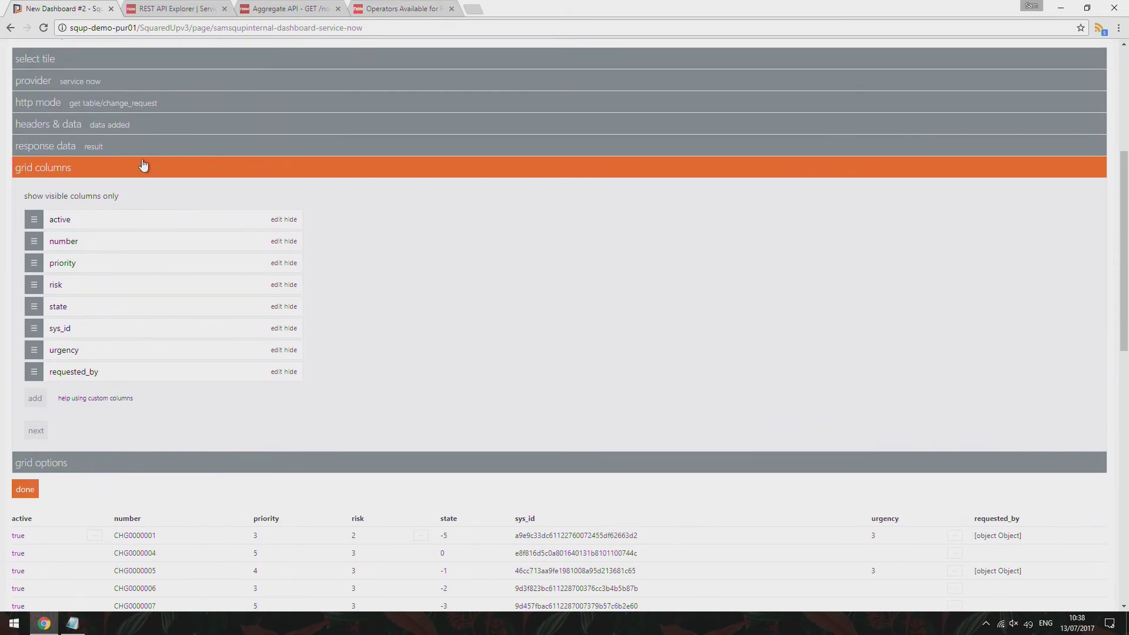
Add a sysparm_display_value data parameter set to true and apply it
{"action": "left_click", "coordinate": [134, 129]}
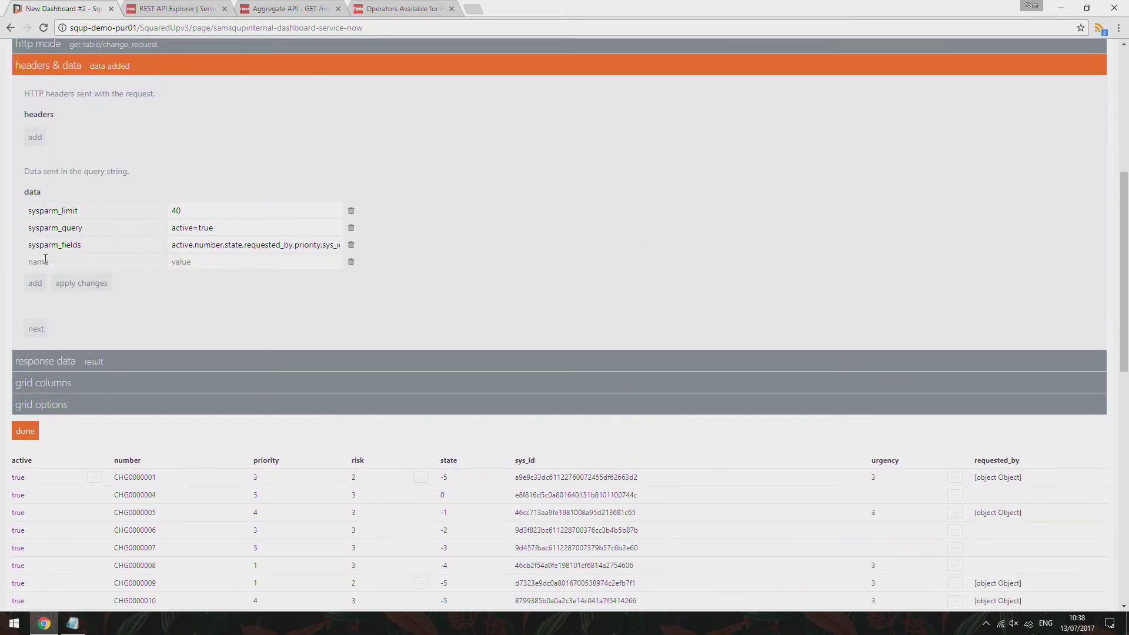
{"action": "type", "text": "sysparm_"}
{"action": "type", "text": "display_"}
{"action": "type", "text": "true"}
{"action": "key", "text": "BackSpace"}
{"action": "key", "text": "BackSpace"}
{"action": "type", "text": "valuetrue"}
{"action": "left_click", "coordinate": [73, 285]}
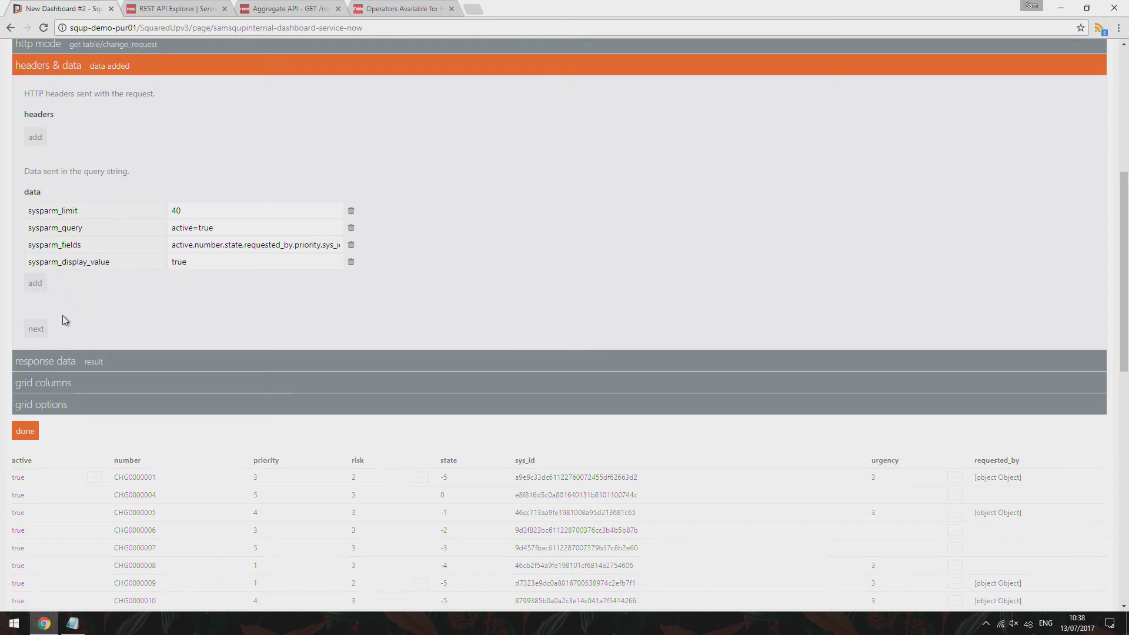
{"action": "scroll", "coordinate": [64, 321], "scroll_direction": "down", "scroll_amount": 3}
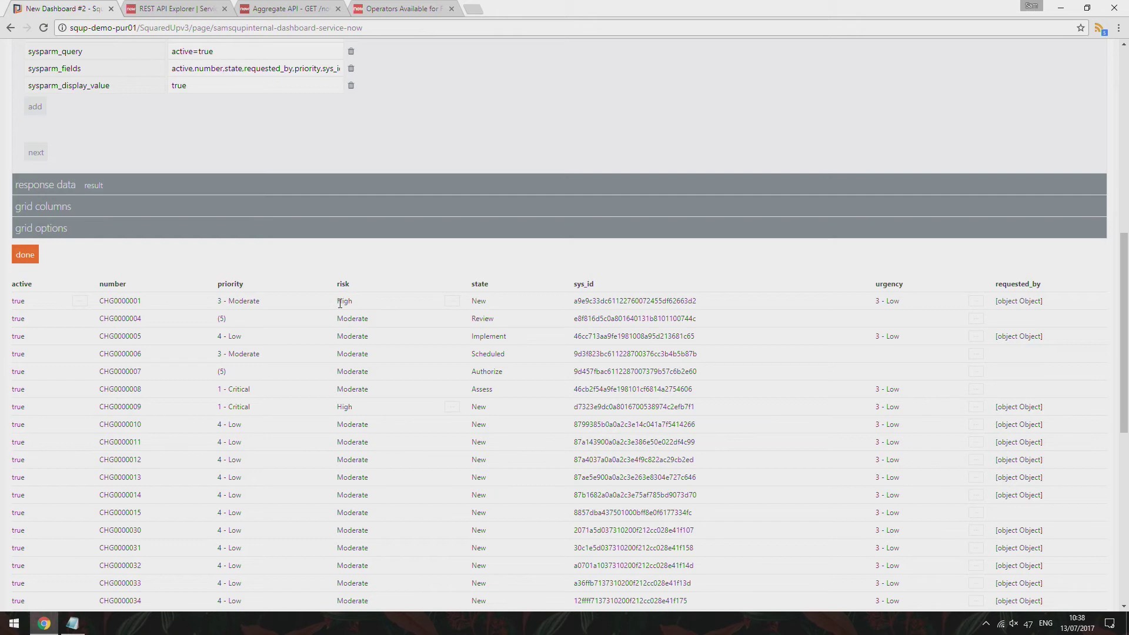
{"action": "scroll", "coordinate": [392, 333], "scroll_direction": "down", "scroll_amount": 8}
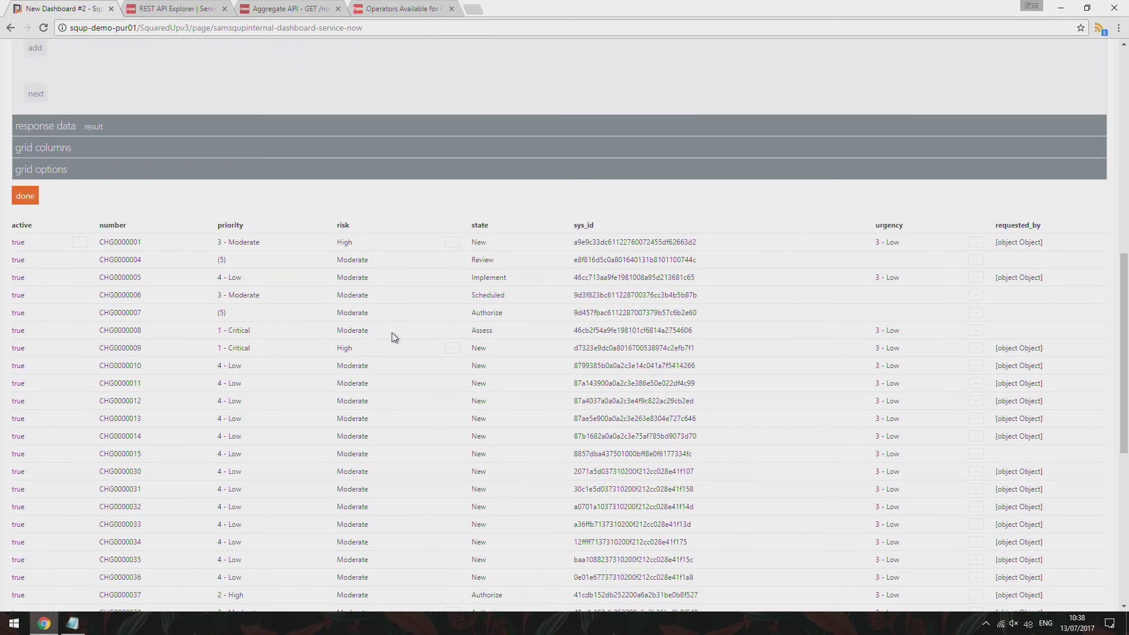
{"action": "scroll", "coordinate": [392, 335], "scroll_direction": "up", "scroll_amount": 8}
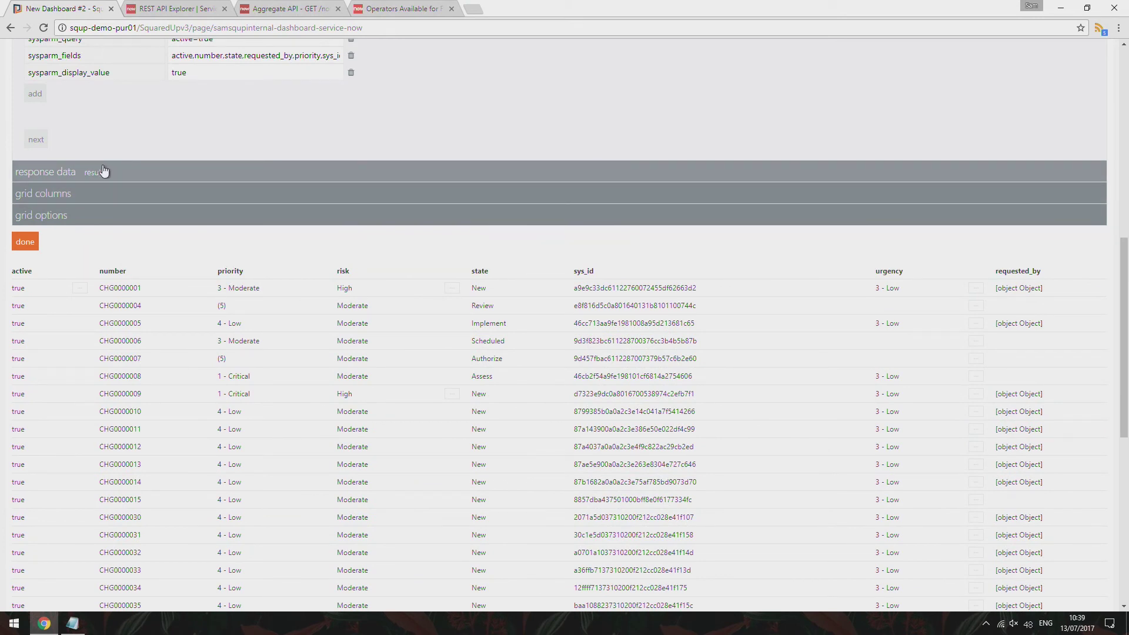
Hide the active and sys_id grid columns and drag risk to the top of the column list
{"action": "left_click", "coordinate": [120, 194]}
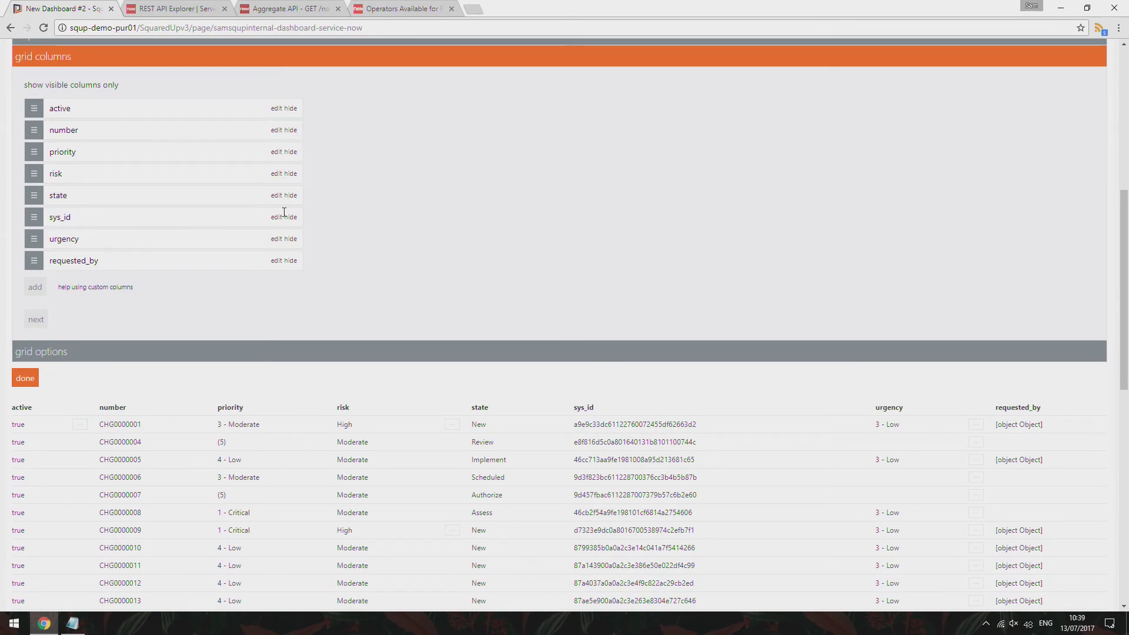
{"action": "left_click", "coordinate": [292, 109]}
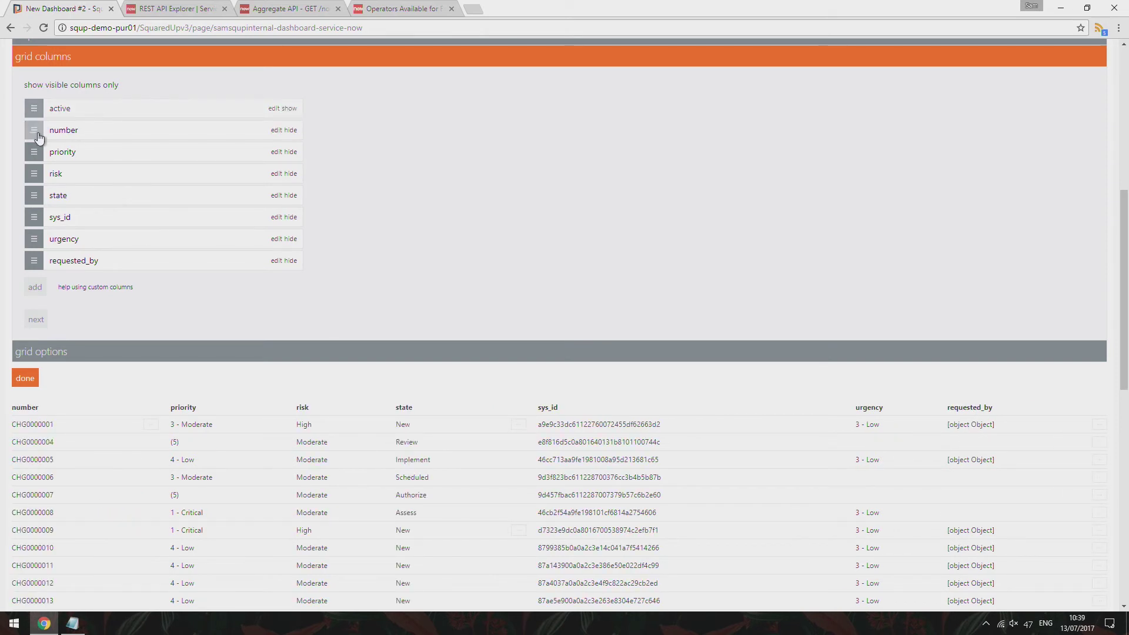
{"action": "mouse_move", "coordinate": [45, 133]}
{"action": "left_mouse_down"}
{"action": "mouse_move", "coordinate": [37, 112]}
{"action": "mouse_move", "coordinate": [45, 130]}
{"action": "left_mouse_up"}
{"action": "left_click_drag", "start_coordinate": [53, 175], "coordinate": [47, 122]}
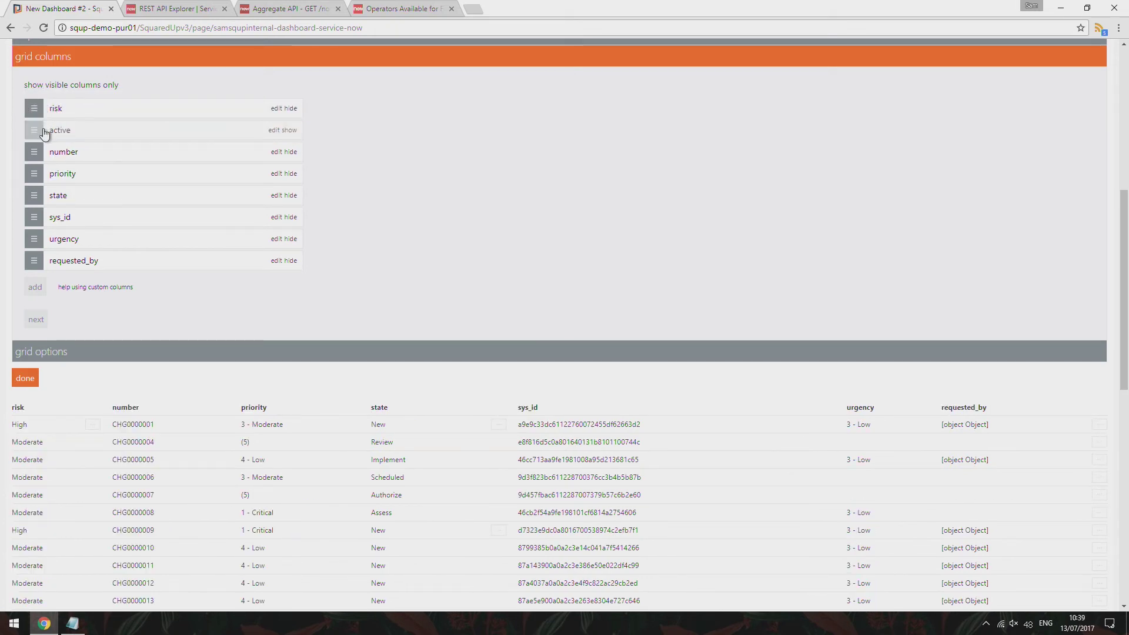
{"action": "scroll", "coordinate": [145, 150], "scroll_direction": "down", "scroll_amount": 1}
{"action": "scroll", "coordinate": [140, 174], "scroll_direction": "up", "scroll_amount": 1}
{"action": "scroll", "coordinate": [143, 178], "scroll_direction": "down", "scroll_amount": 1}
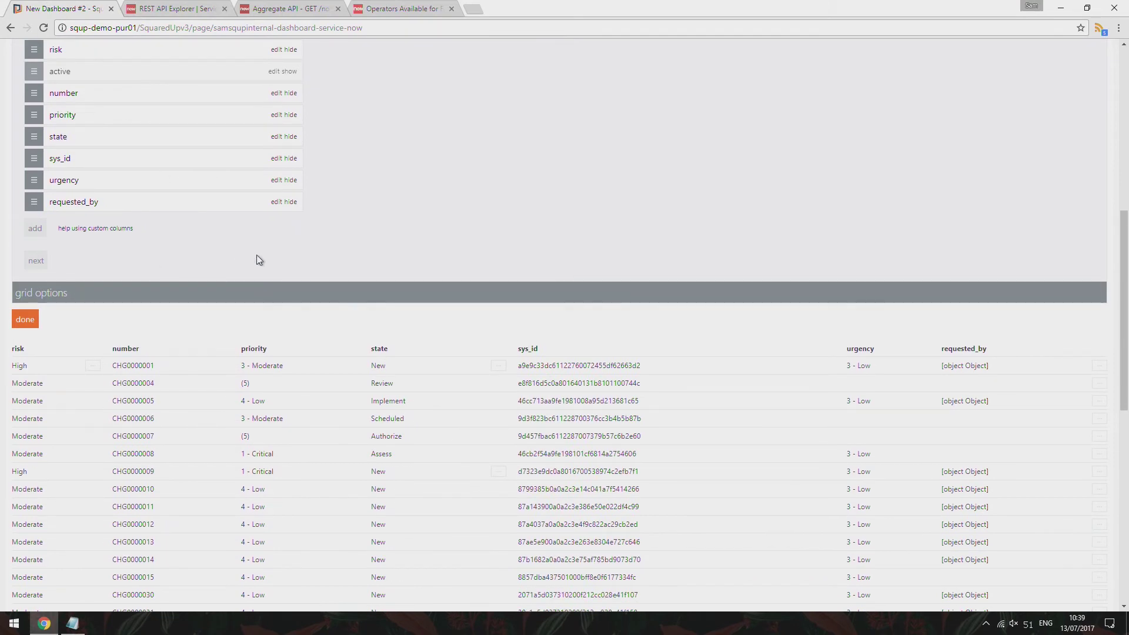
{"action": "scroll", "coordinate": [203, 219], "scroll_direction": "up", "scroll_amount": 1}
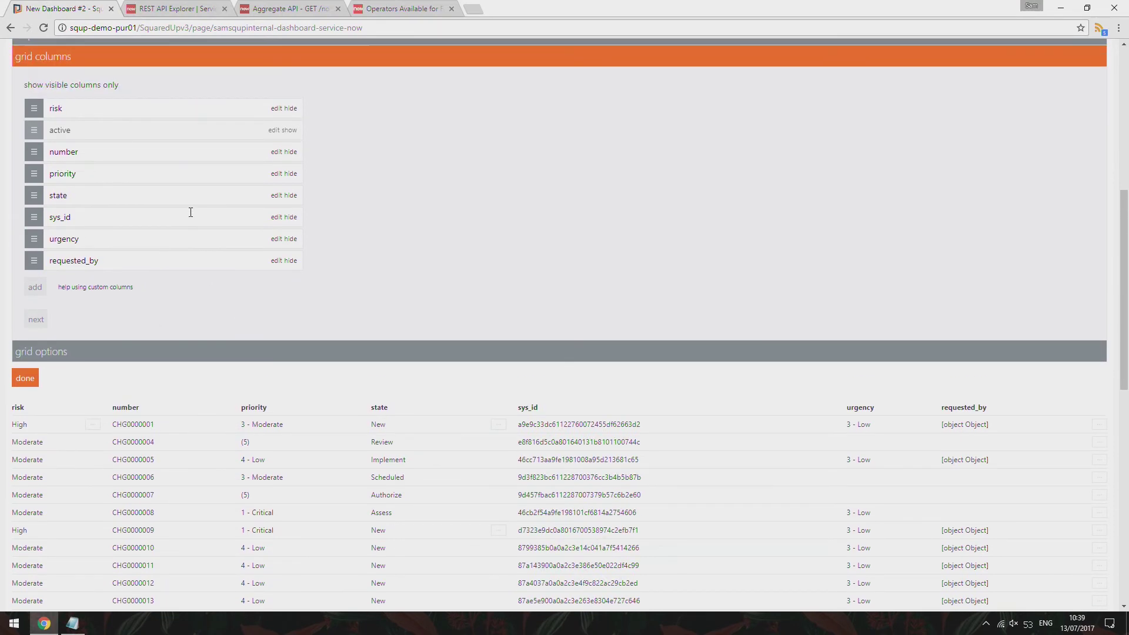
{"action": "left_click", "coordinate": [291, 218]}
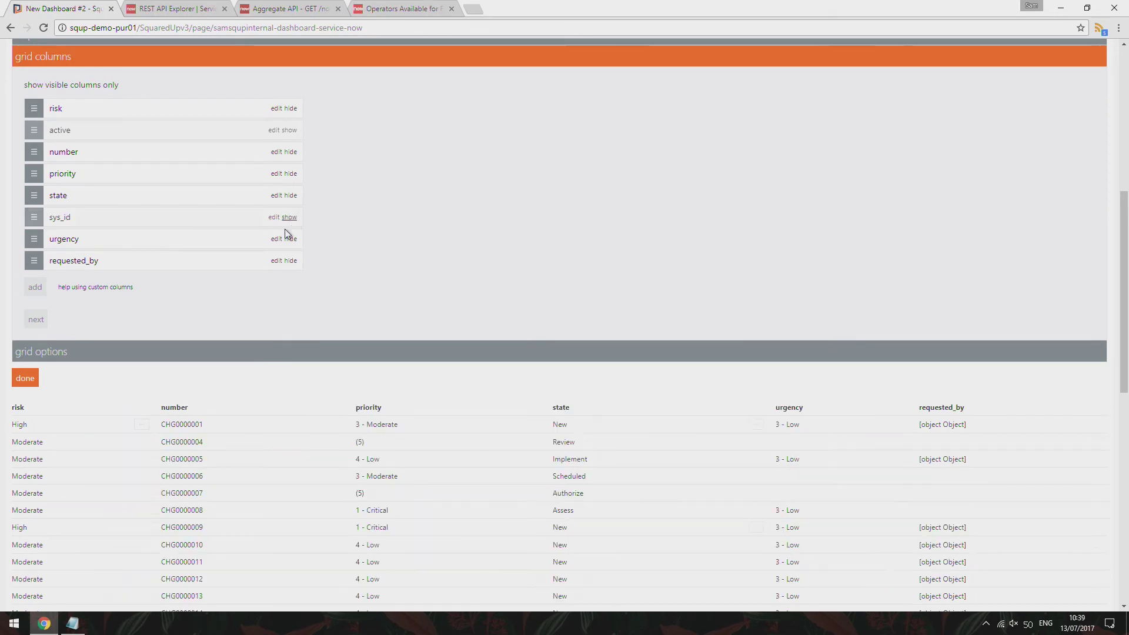
{"action": "scroll", "coordinate": [979, 365], "scroll_direction": "down", "scroll_amount": 5}
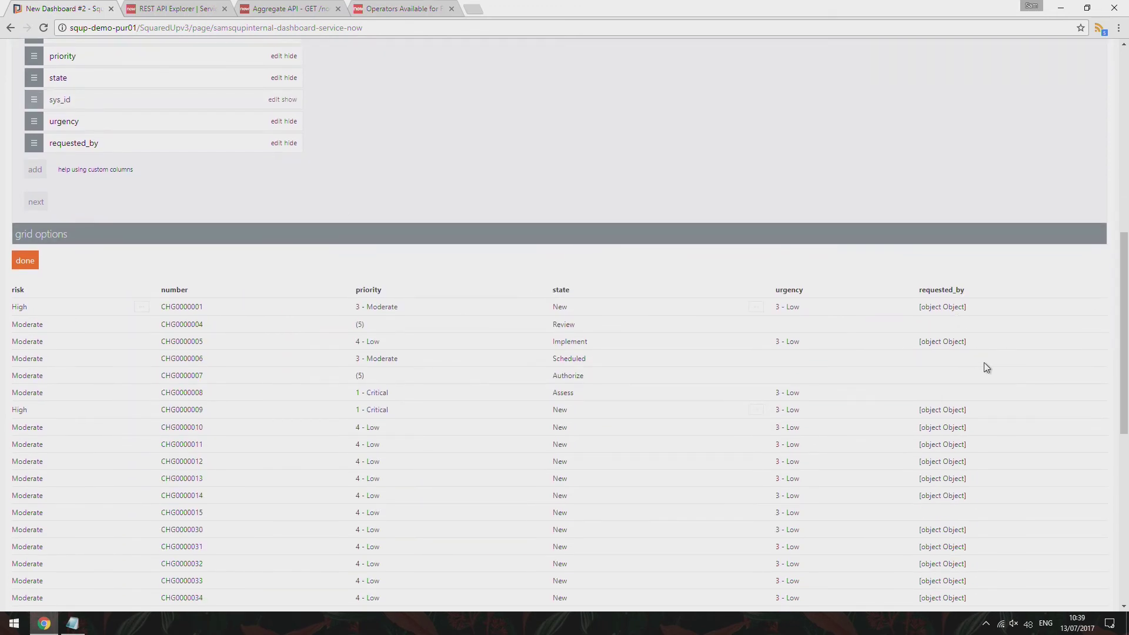
{"action": "scroll", "coordinate": [622, 352], "scroll_direction": "up", "scroll_amount": 5}
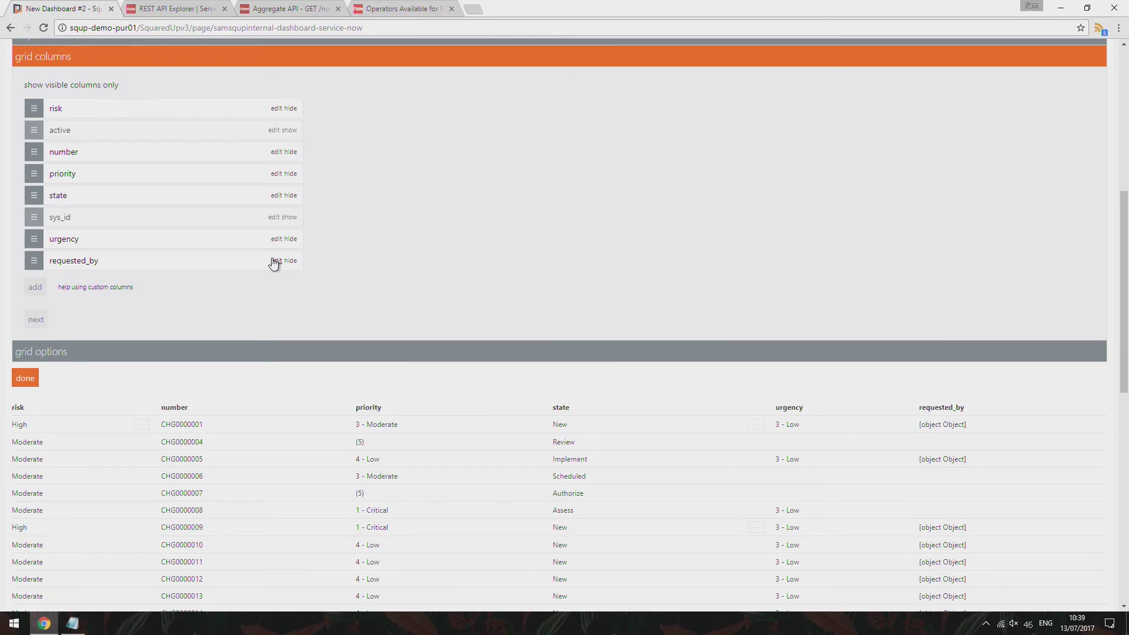
Give the requested_by column a custom template showing the requester's display name
{"action": "left_click", "coordinate": [274, 261]}
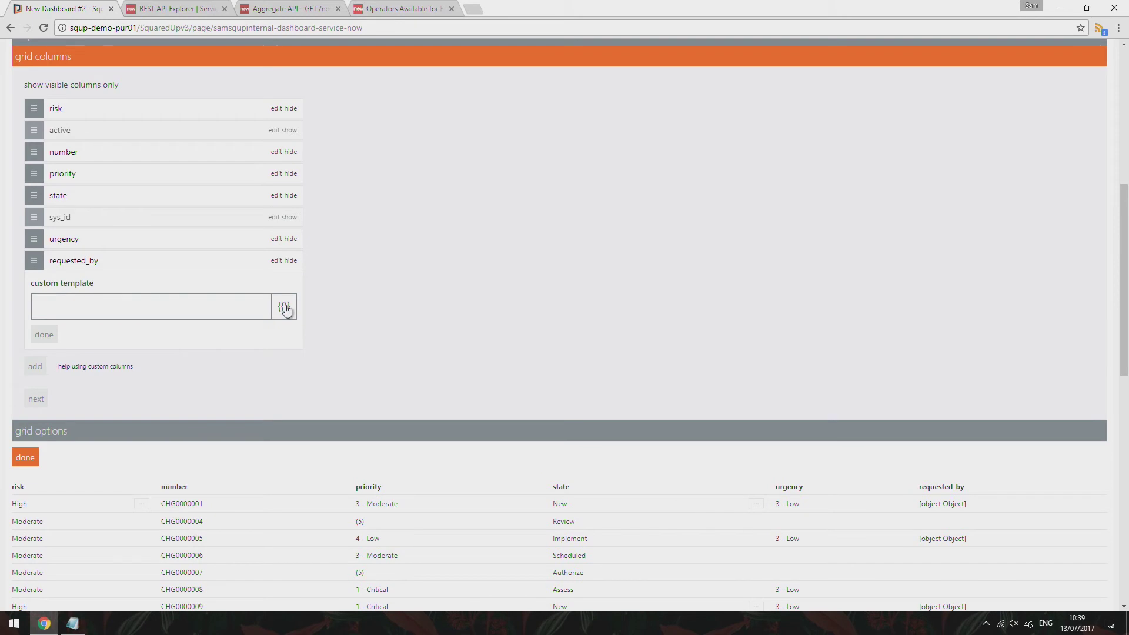
{"action": "left_click", "coordinate": [285, 308]}
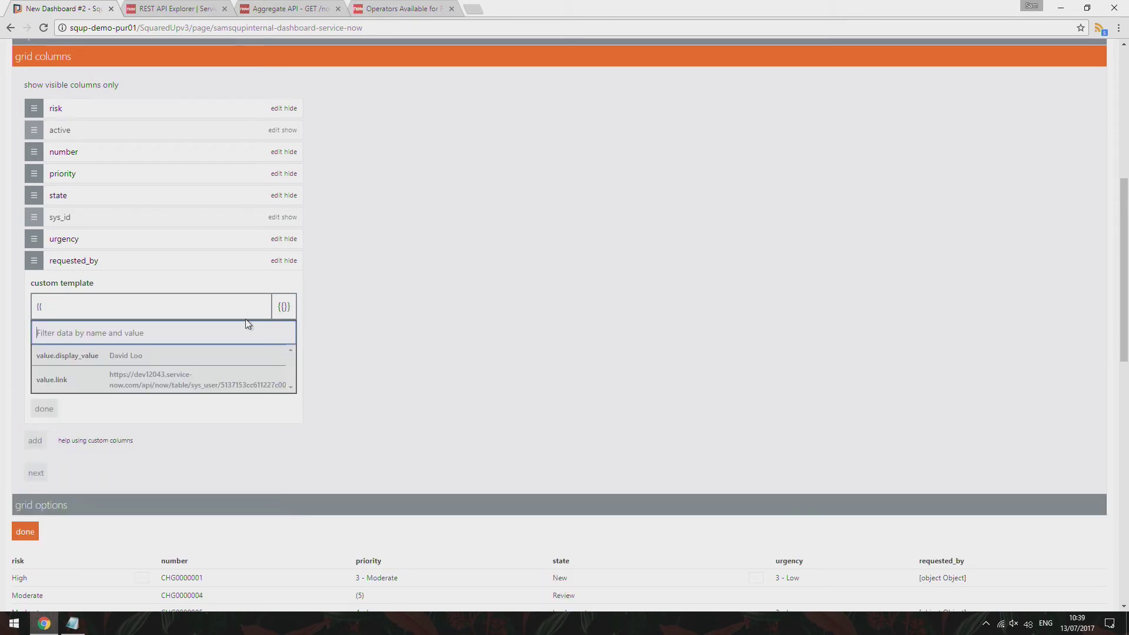
{"action": "left_click", "coordinate": [231, 360]}
{"action": "scroll", "coordinate": [142, 344], "scroll_direction": "down", "scroll_amount": 1}
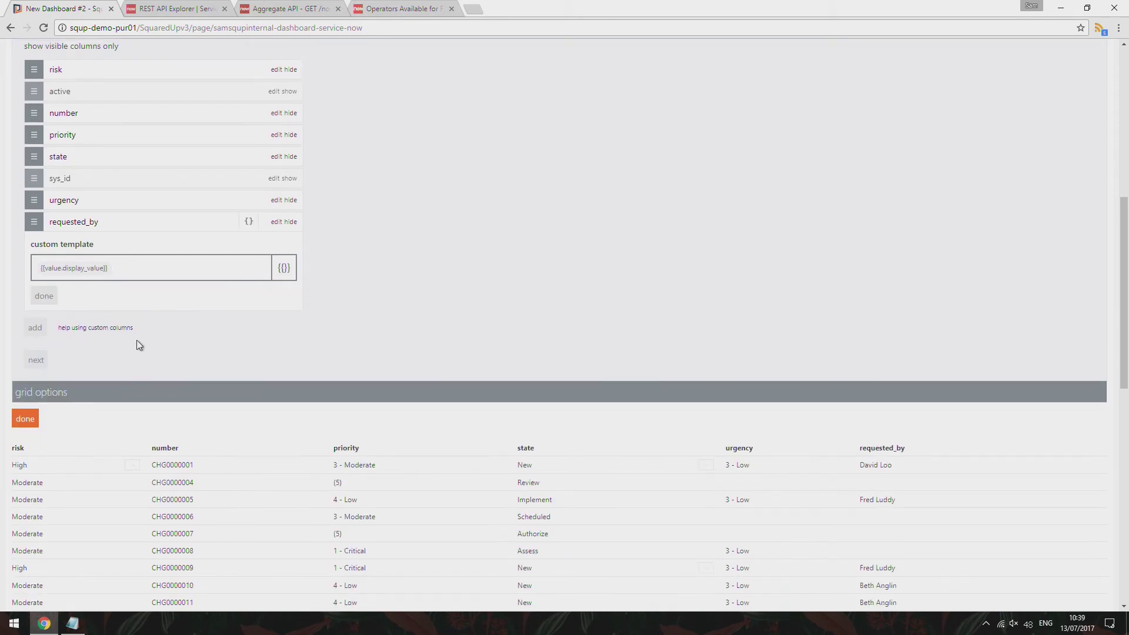
{"action": "left_click", "coordinate": [49, 282]}
{"action": "scroll", "coordinate": [768, 212], "scroll_direction": "down", "scroll_amount": 6}
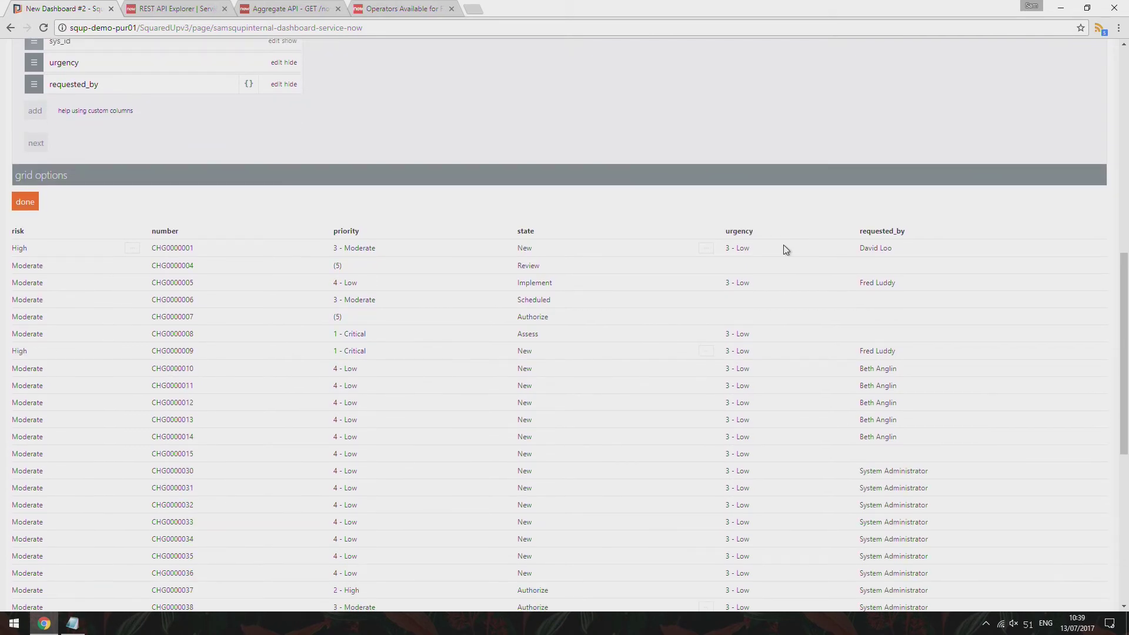
{"action": "scroll", "coordinate": [765, 335], "scroll_direction": "up", "scroll_amount": 4}
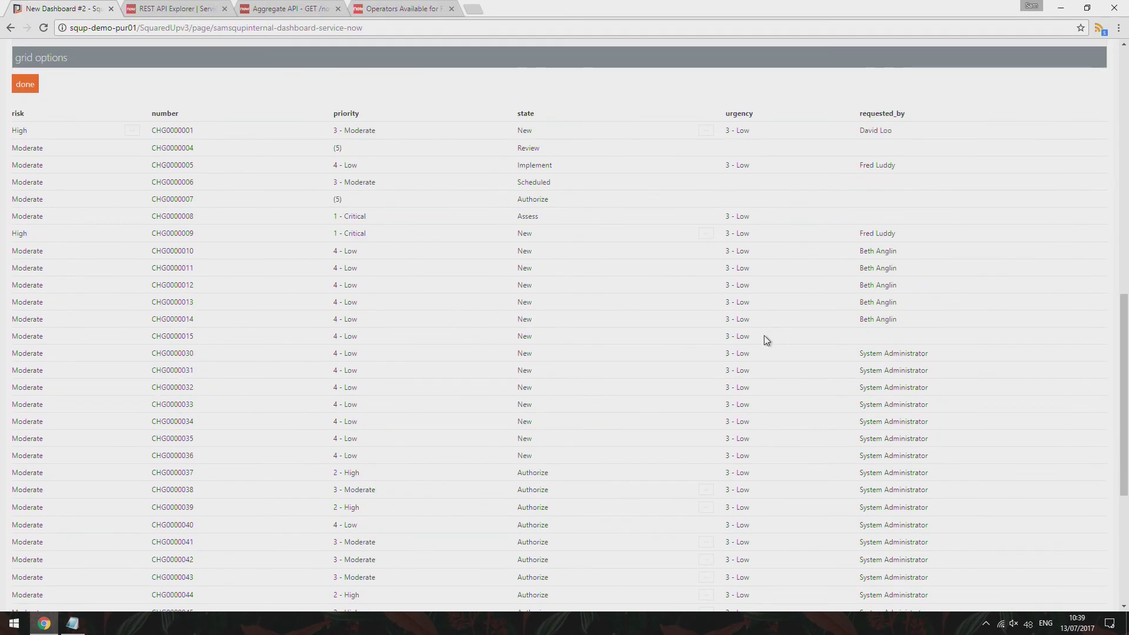
{"action": "scroll", "coordinate": [235, 318], "scroll_direction": "up", "scroll_amount": 2}
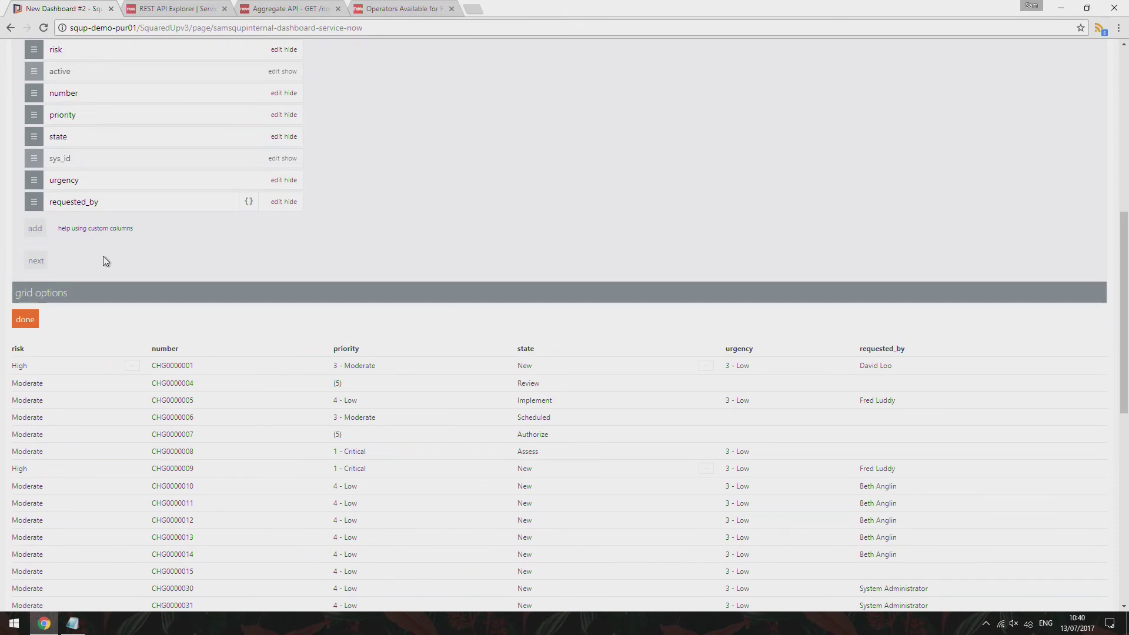
{"action": "scroll", "coordinate": [116, 252], "scroll_direction": "up", "scroll_amount": 2}
Rename the requested_by and state column headings to 'Requested By' and 'State'
{"action": "double_click", "coordinate": [116, 317]}
{"action": "type", "text": "Requested By"}
{"action": "left_click", "coordinate": [306, 329]}
{"action": "double_click", "coordinate": [180, 257]}
{"action": "type", "text": "State"}
{"action": "left_click", "coordinate": [358, 254]}
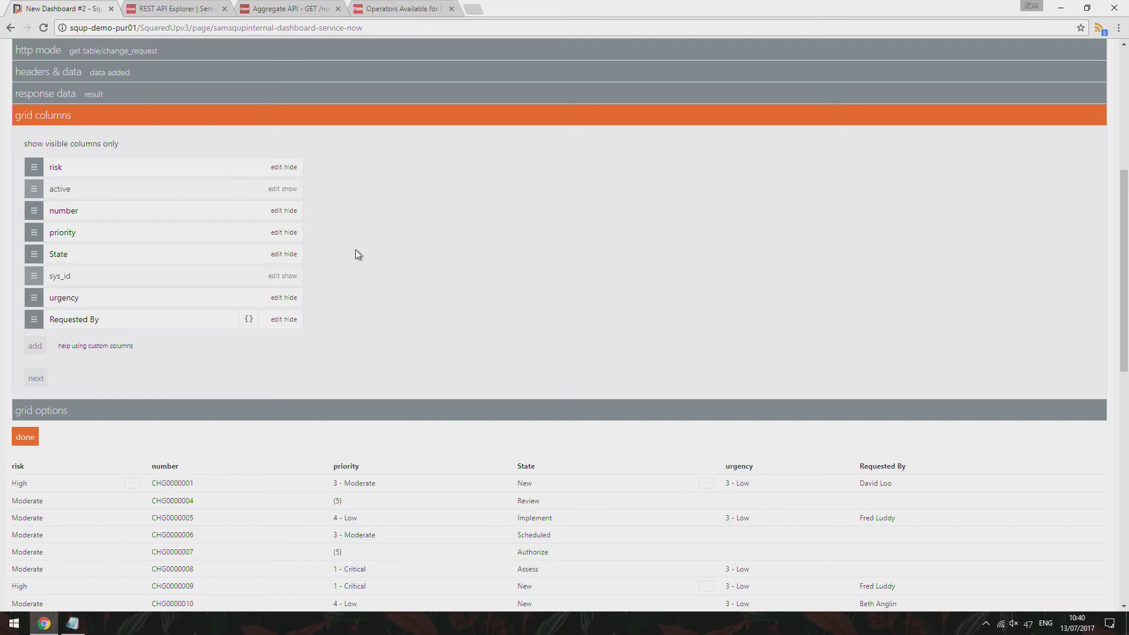
{"action": "scroll", "coordinate": [364, 261], "scroll_direction": "down", "scroll_amount": 3}
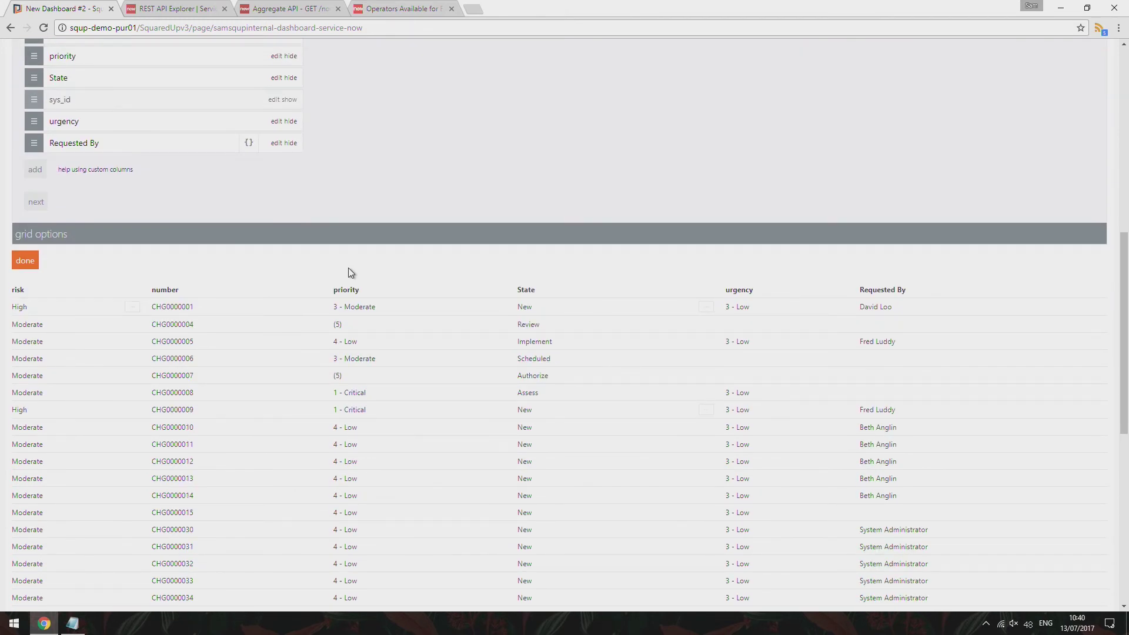
{"action": "left_click", "coordinate": [276, 231]}
{"action": "left_click", "coordinate": [21, 254]}
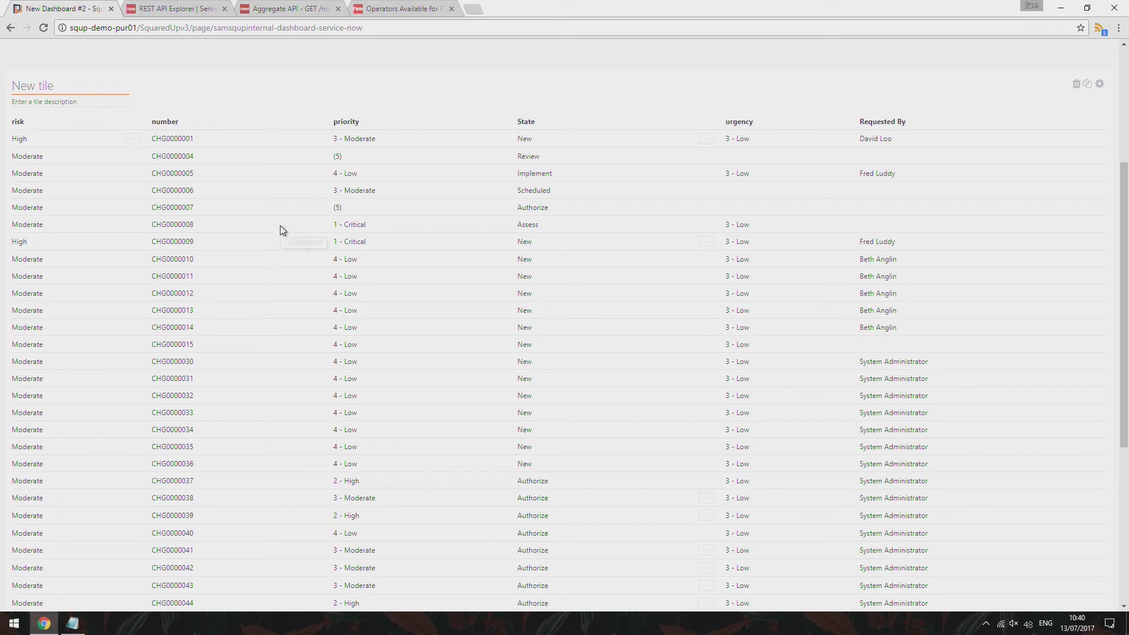
{"action": "scroll", "coordinate": [294, 124], "scroll_direction": "up", "scroll_amount": 1}
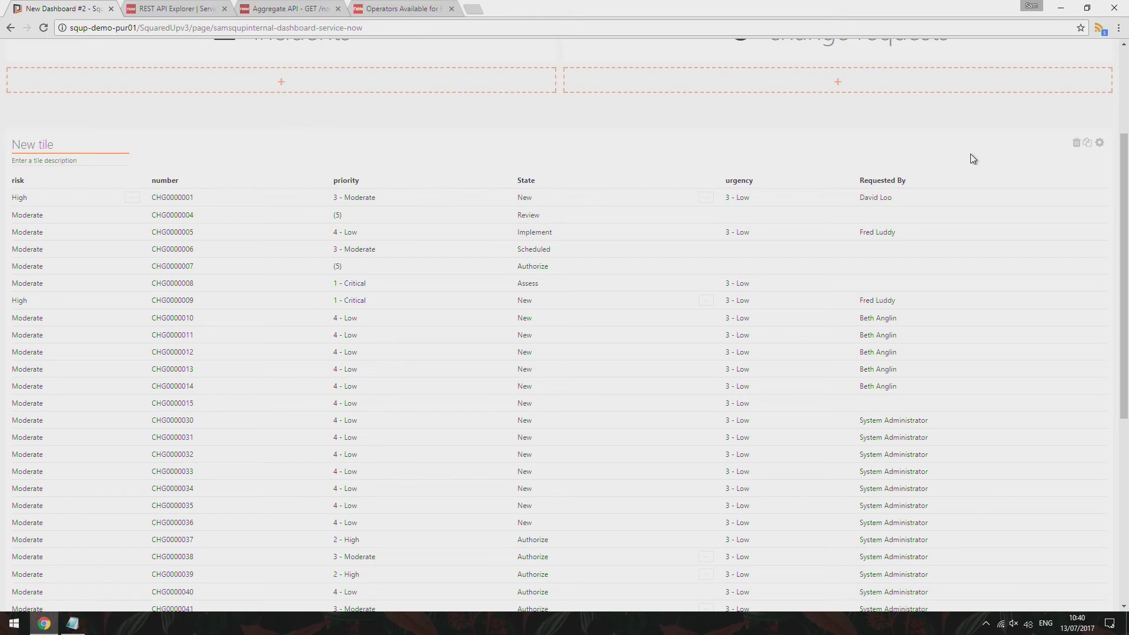
{"action": "left_click", "coordinate": [1099, 147]}
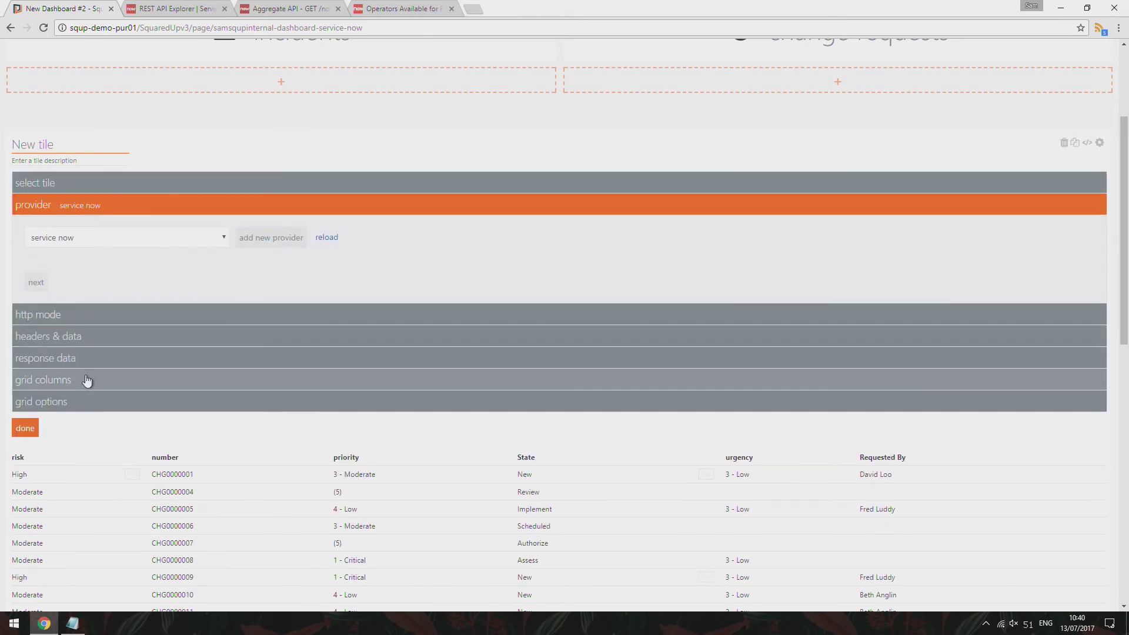
{"action": "left_click", "coordinate": [91, 397]}
{"action": "scroll", "coordinate": [94, 332], "scroll_direction": "down", "scroll_amount": 1}
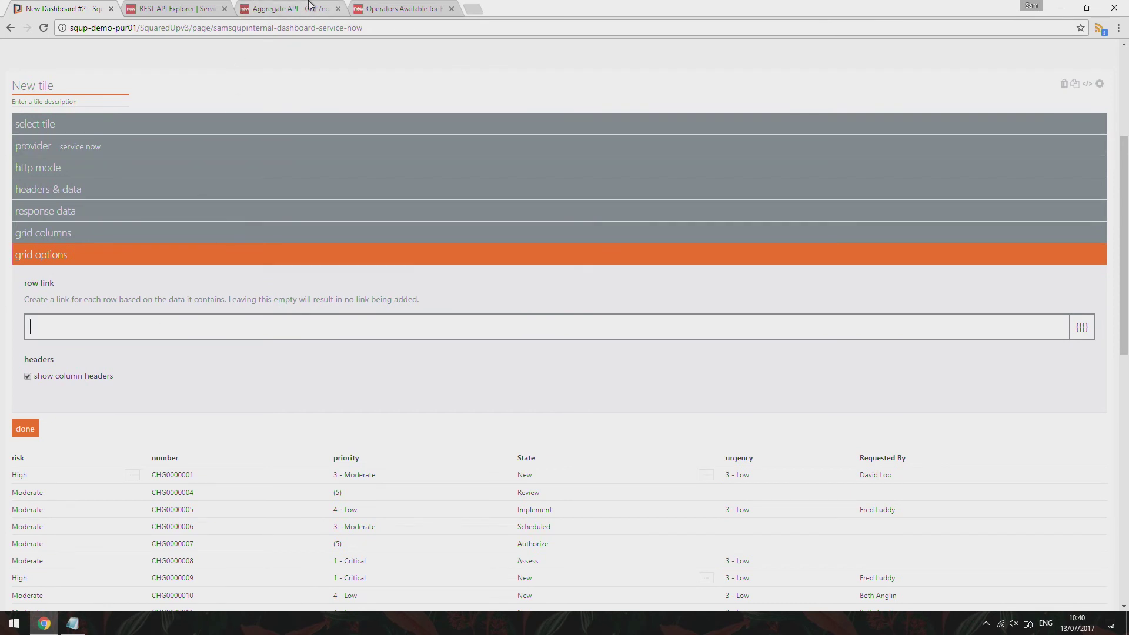
Filter the ServiceNow navigator for 'change', open CHG0000001 from Open changes, and copy its URL
{"action": "left_click", "coordinate": [216, 5]}
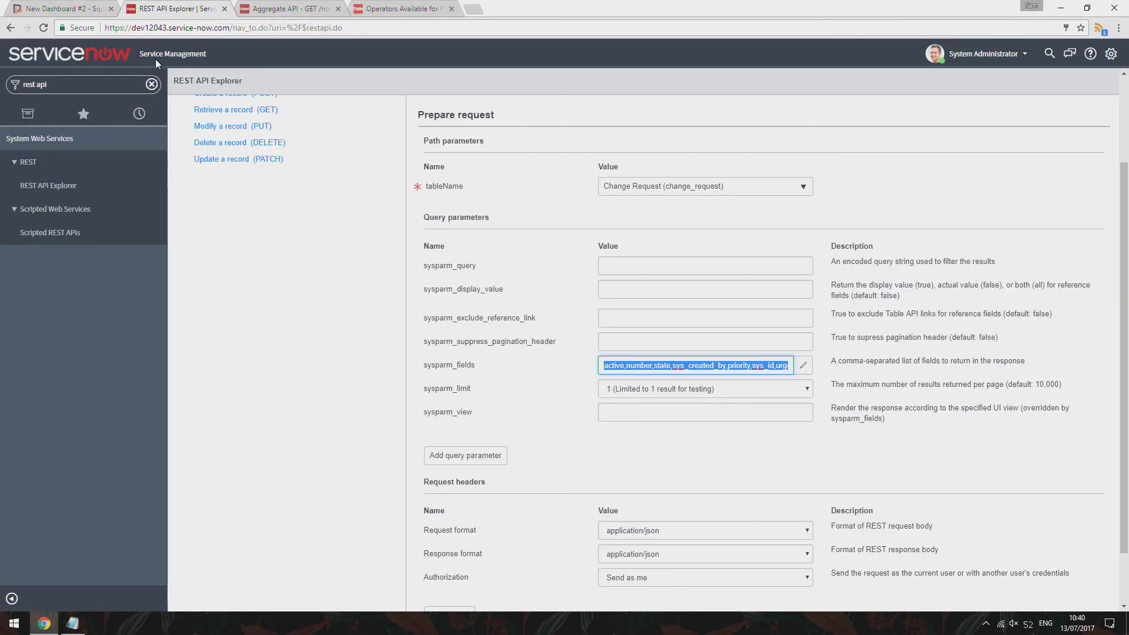
{"action": "left_click", "coordinate": [152, 85]}
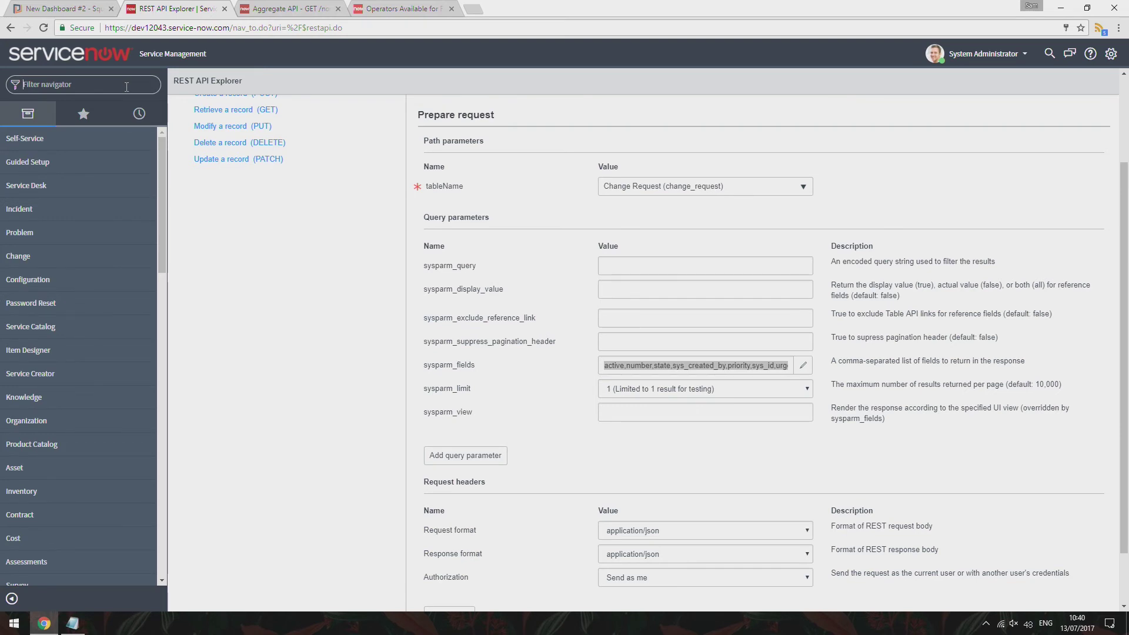
{"action": "type", "text": "change"}
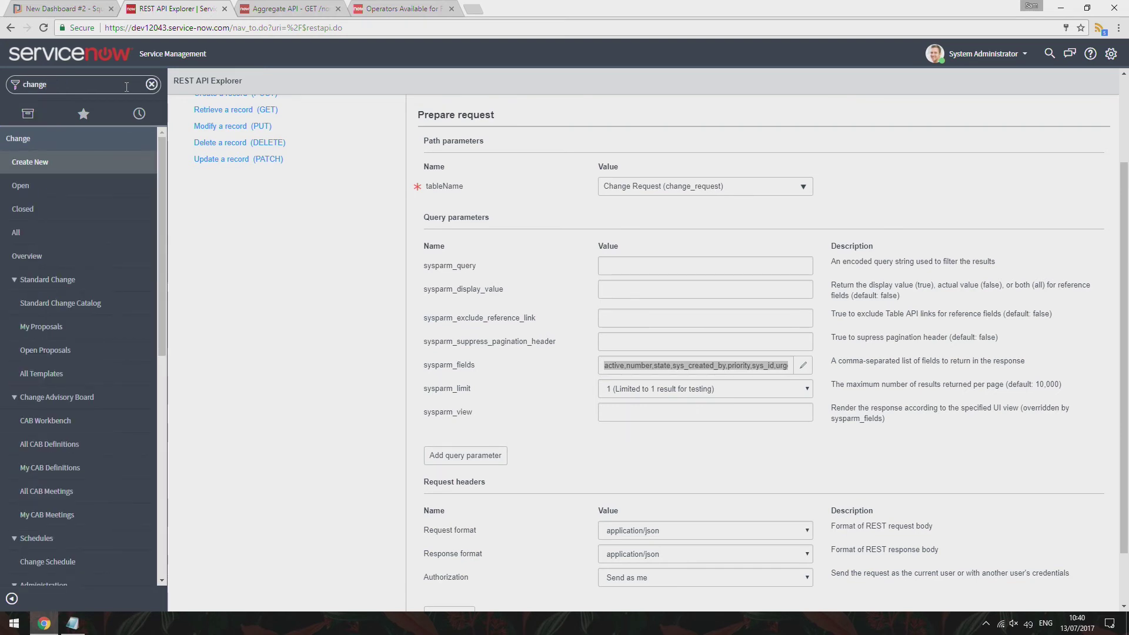
{"action": "left_click", "coordinate": [73, 192]}
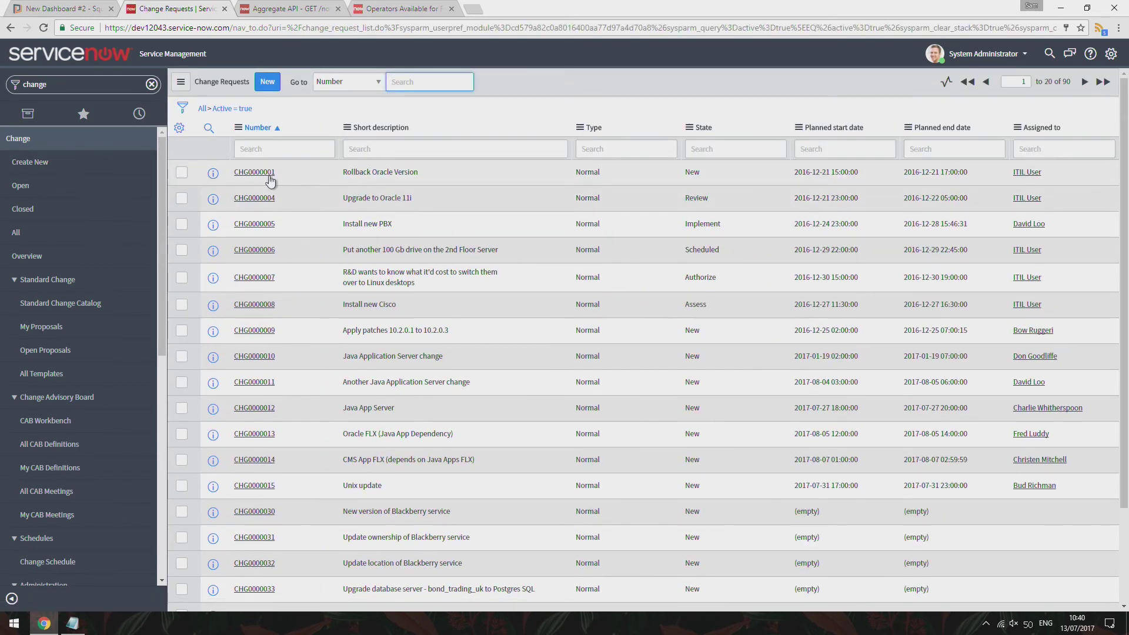
{"action": "left_click", "coordinate": [269, 176]}
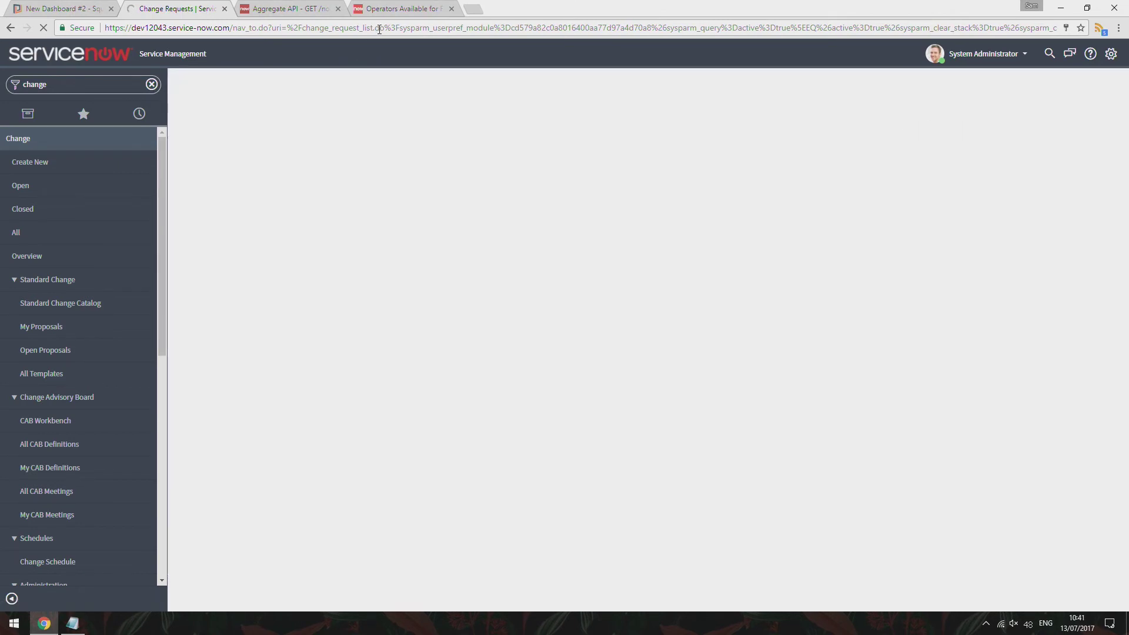
{"action": "left_click", "coordinate": [379, 30]}
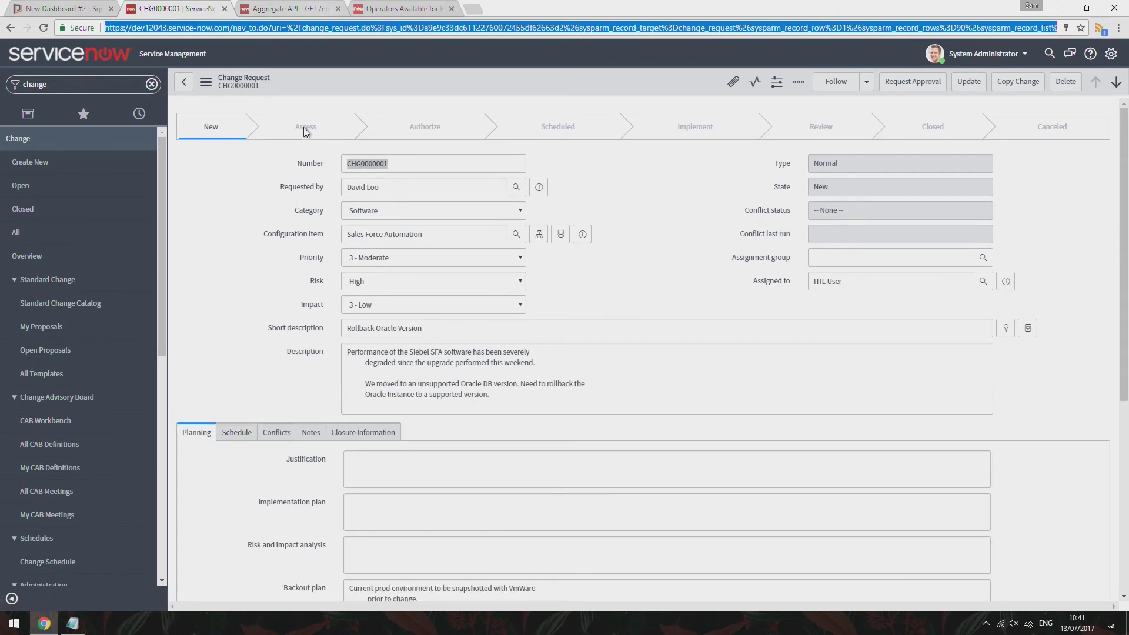
{"action": "right_click", "coordinate": [253, 82]}
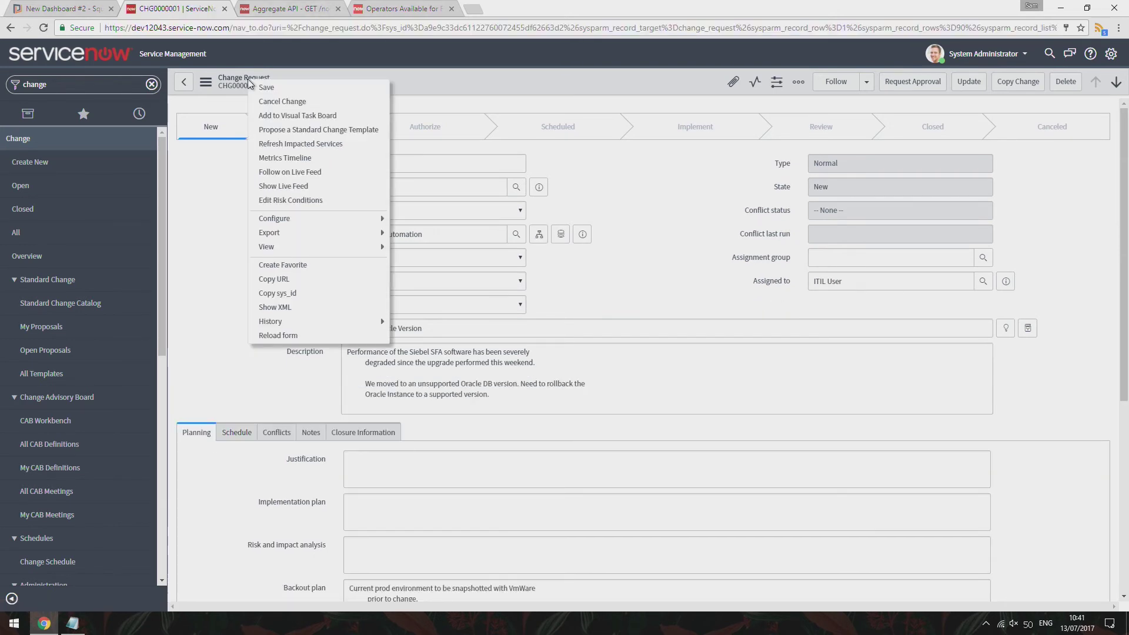
{"action": "left_click", "coordinate": [298, 280]}
{"action": "left_click", "coordinate": [63, 7]}
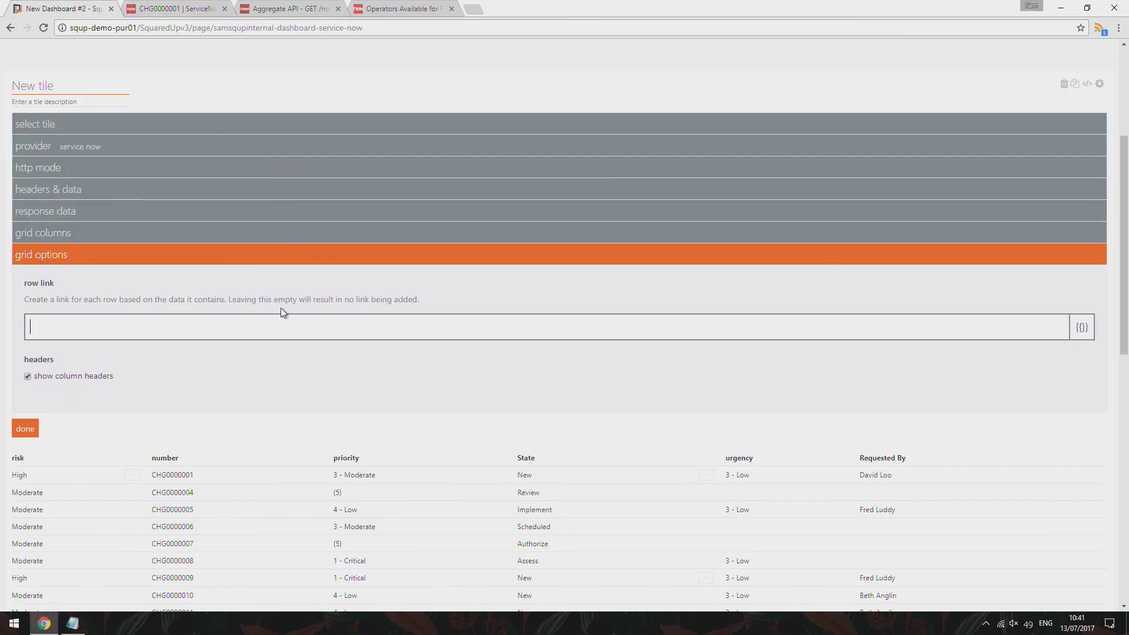
Set the grid's row link to the ServiceNow URL ending change_request.do?sys_id={{sys_id}}
{"action": "left_click", "coordinate": [288, 331]}
{"action": "key", "text": "ctrl+v"}
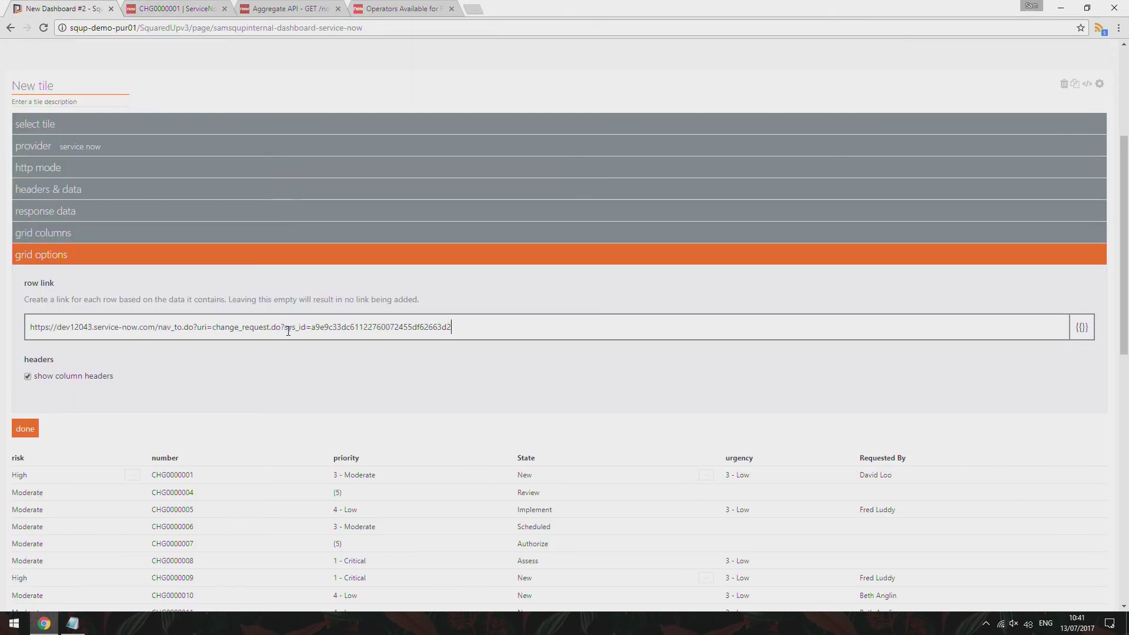
{"action": "left_click_drag", "start_coordinate": [464, 328], "coordinate": [311, 331]}
{"action": "key", "text": "BackSpace"}
{"action": "type", "text": "{{"}
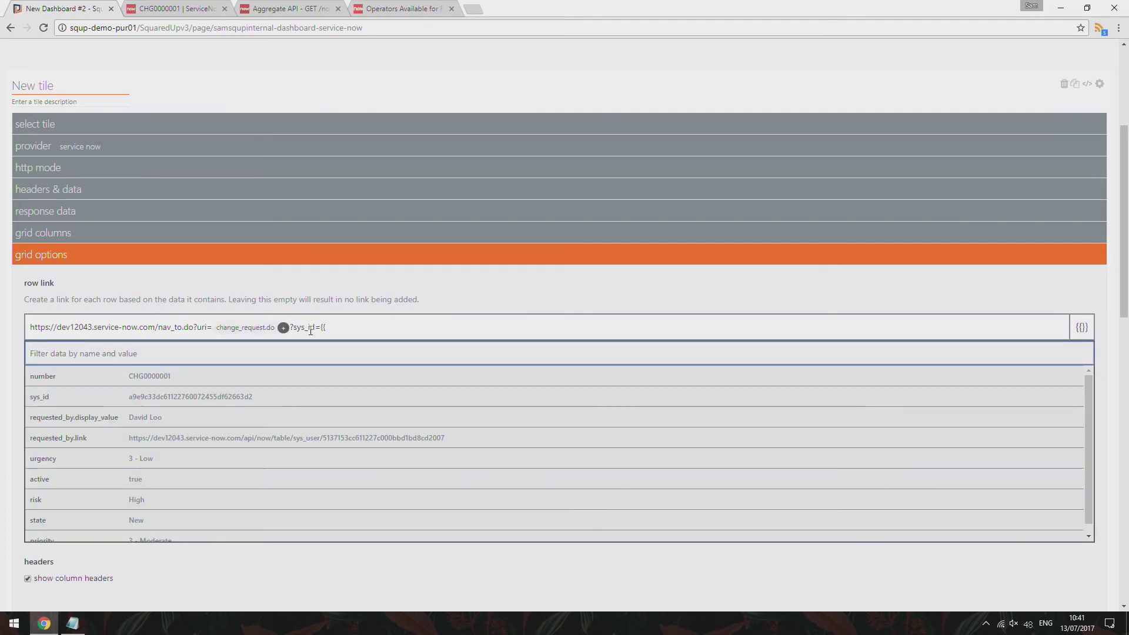
{"action": "left_click", "coordinate": [287, 401]}
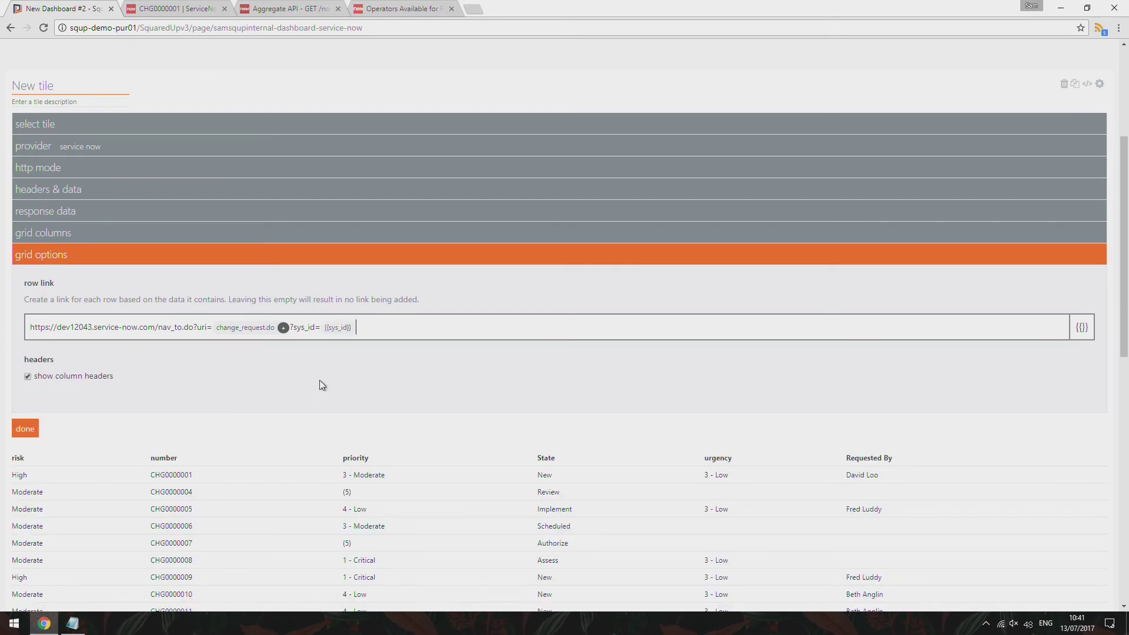
{"action": "left_click", "coordinate": [28, 433]}
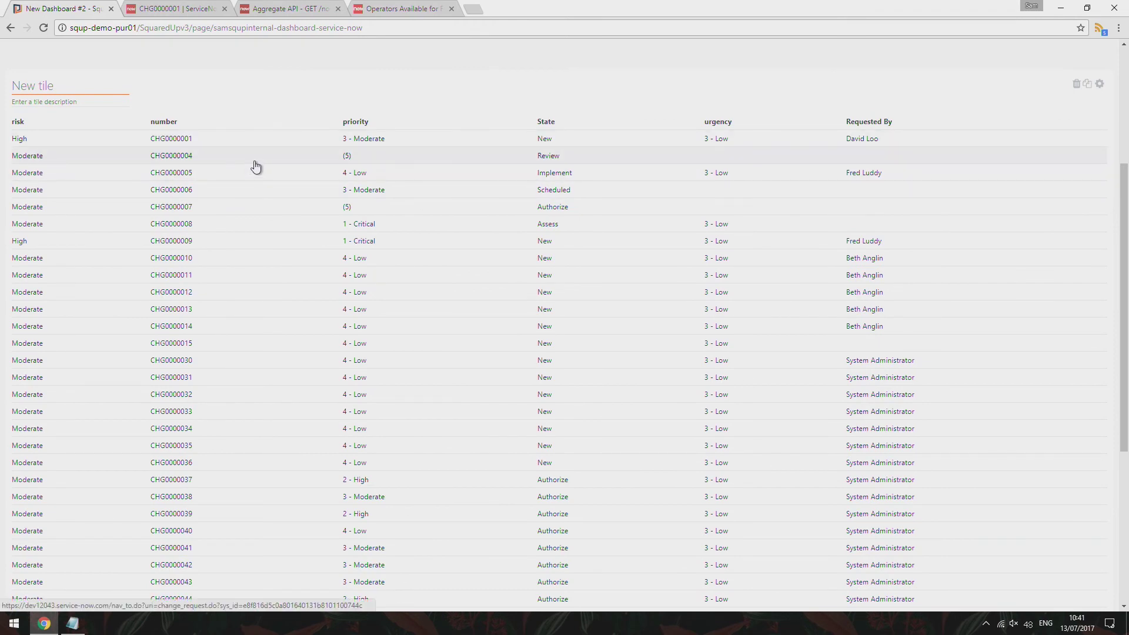
Open CHG0000004 from its grid row, review its change form, then return to the dashboard
{"action": "left_click", "coordinate": [256, 167]}
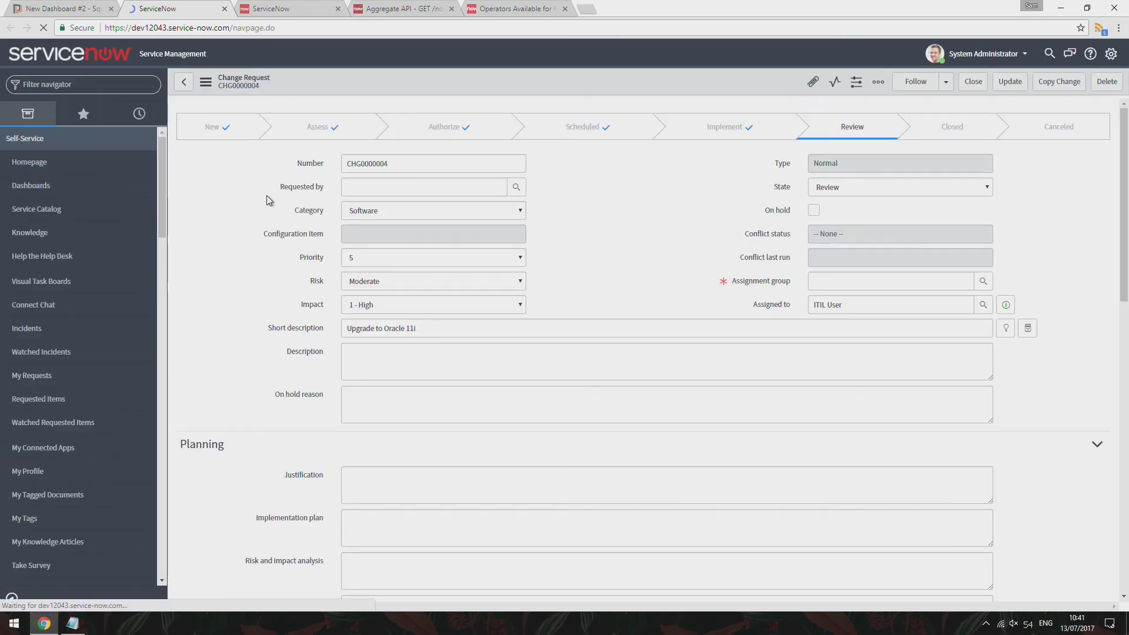
{"action": "scroll", "coordinate": [273, 251], "scroll_direction": "down", "scroll_amount": 3}
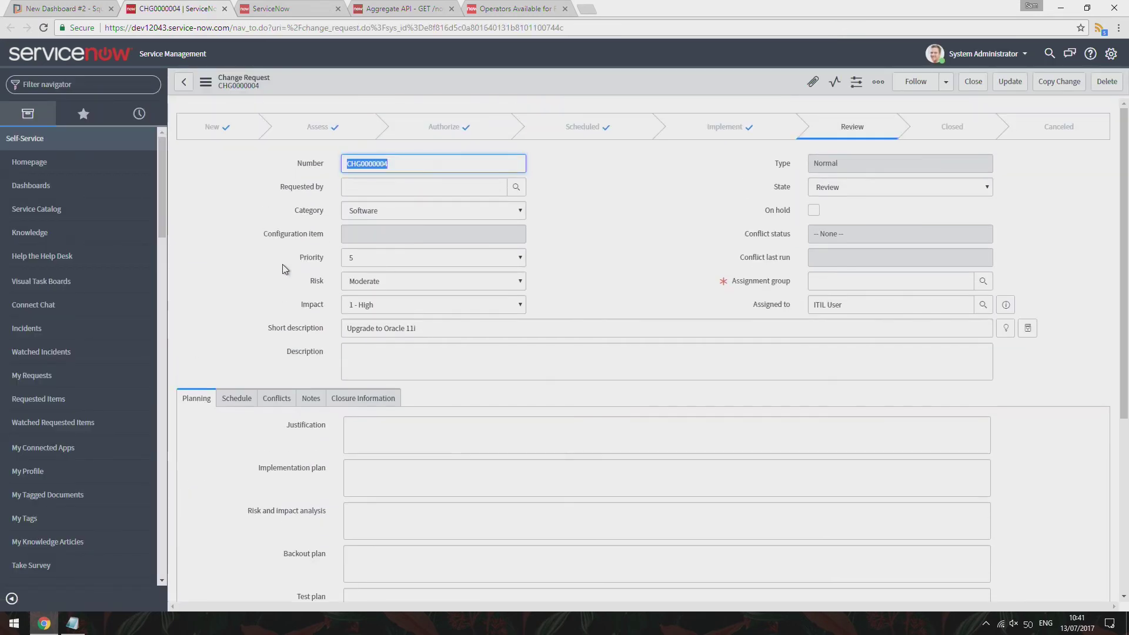
{"action": "scroll", "coordinate": [554, 241], "scroll_direction": "down", "scroll_amount": 2}
{"action": "left_click", "coordinate": [65, 8]}
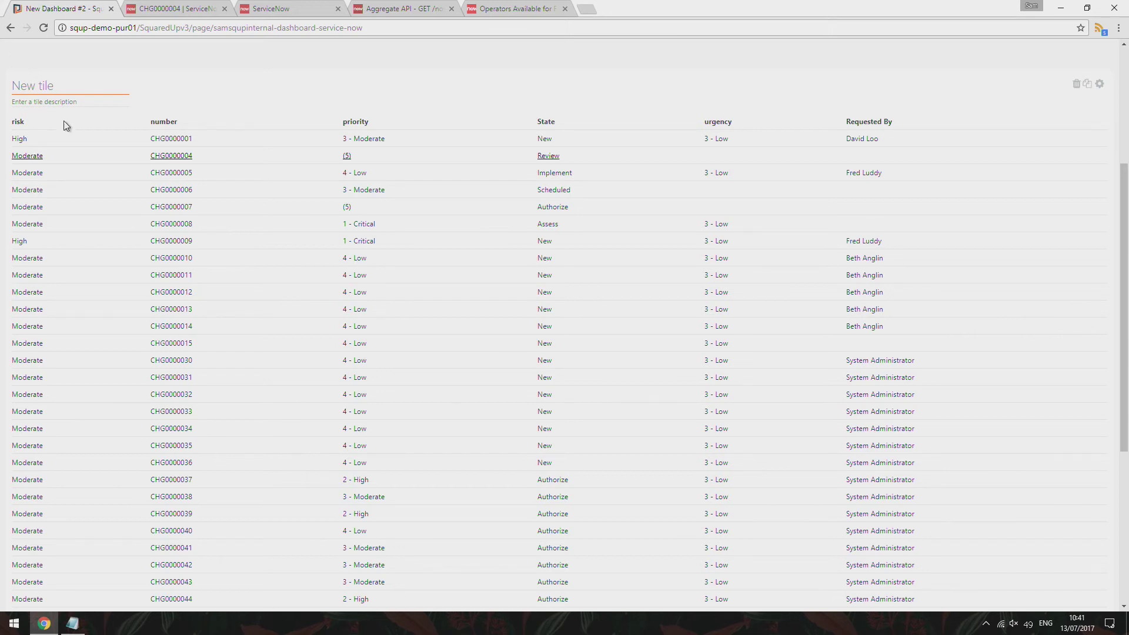
Rename the 'New tile' grid to 'Open Change Requests' and exit edit mode
{"action": "scroll", "coordinate": [65, 126], "scroll_direction": "up", "scroll_amount": 1}
{"action": "left_click", "coordinate": [59, 149]}
{"action": "type", "text": "O"}
{"action": "key", "text": "BackSpace"}
{"action": "type", "text": "Open Cha"}
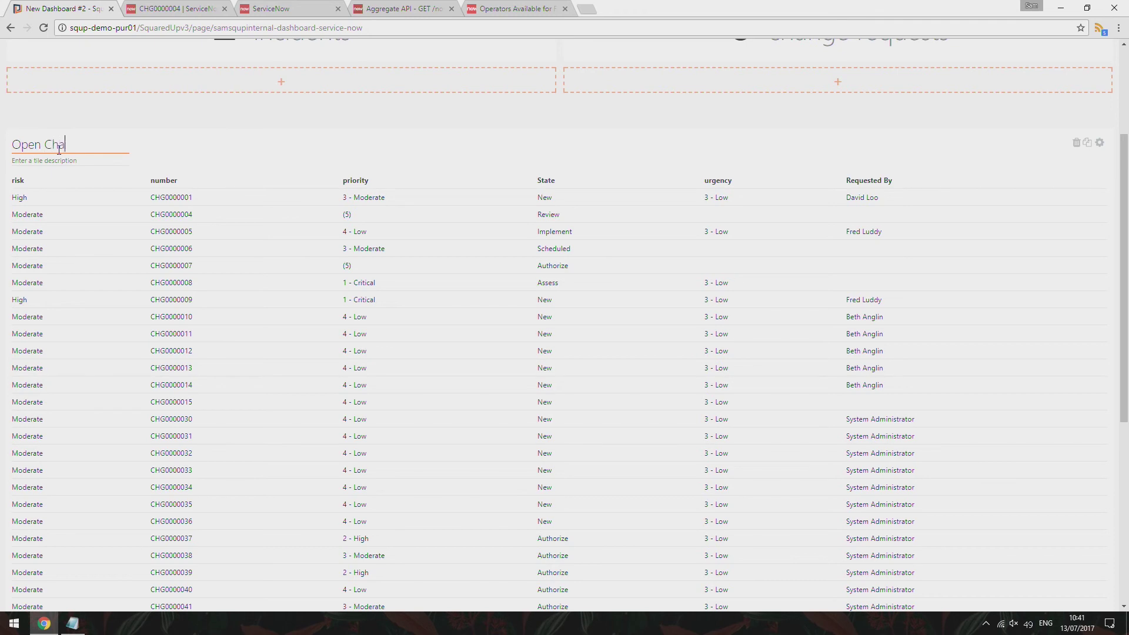
{"action": "type", "text": "nge Requests"}
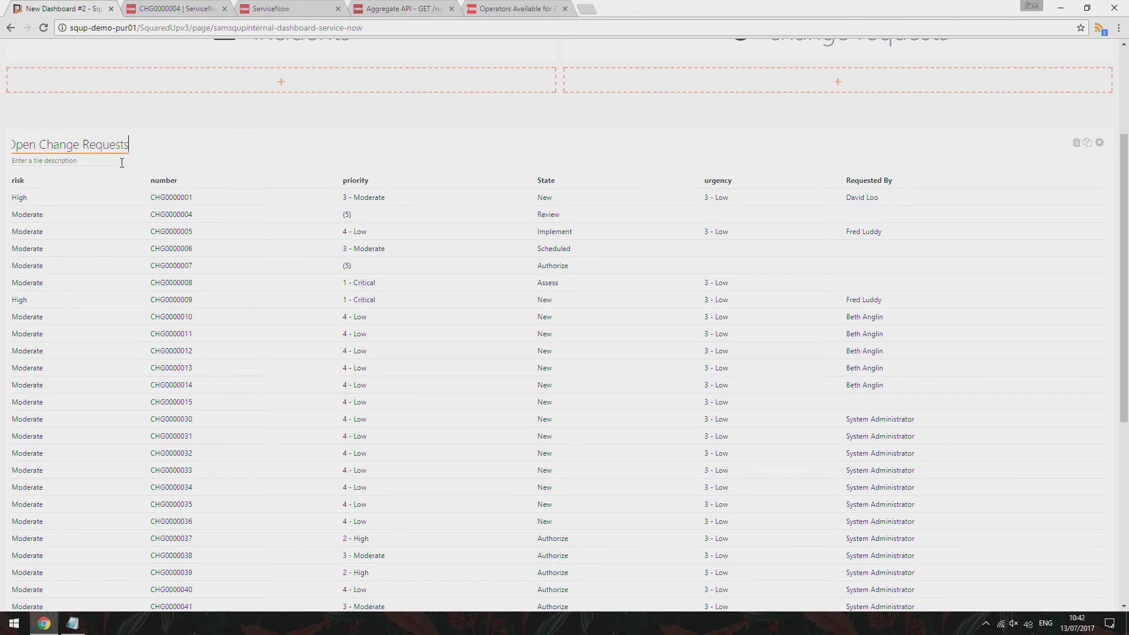
{"action": "scroll", "coordinate": [565, 123], "scroll_direction": "up", "scroll_amount": 3}
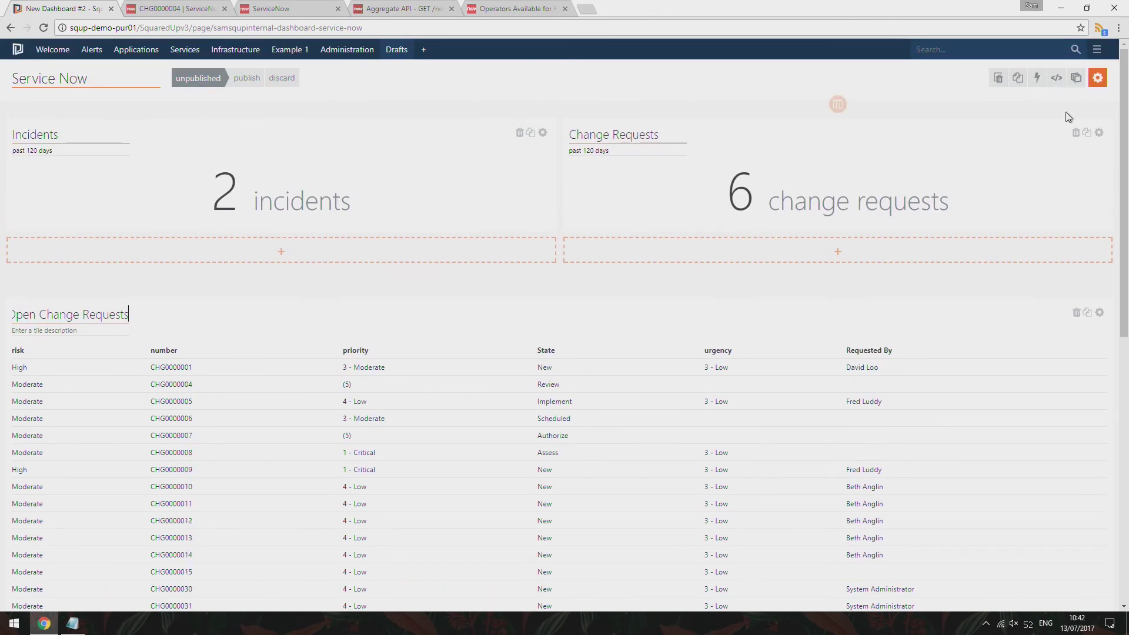
{"action": "left_click", "coordinate": [1097, 81]}
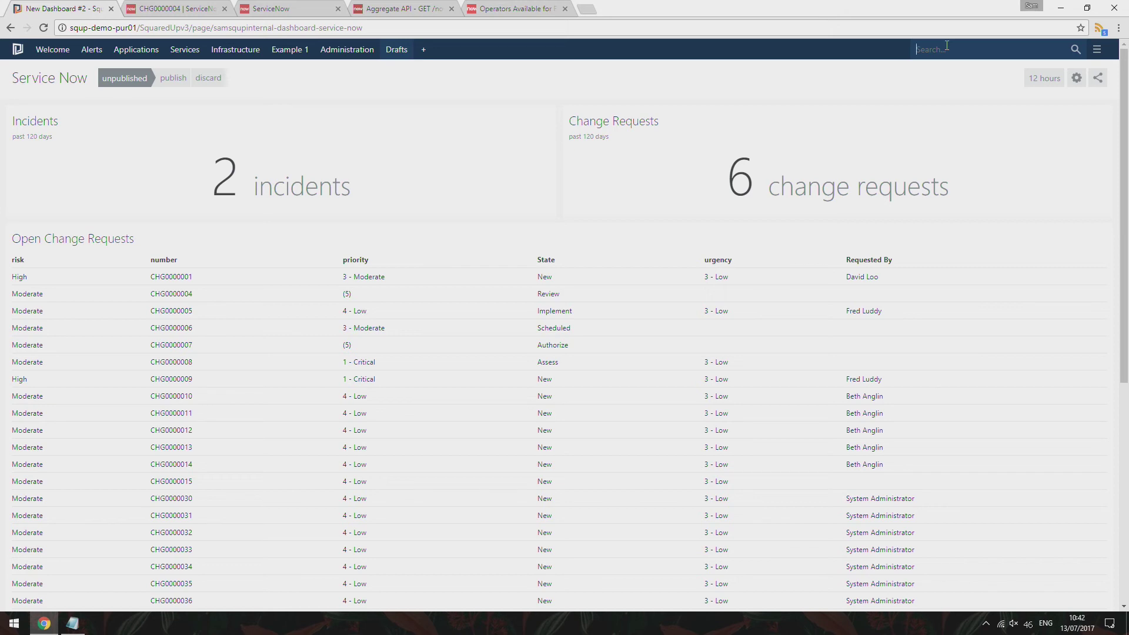
Search for web01 and open the SQUP-OPP-WEB01.sales.local IIS server drilldown page
{"action": "type", "text": "web01"}
{"action": "left_click", "coordinate": [964, 99]}
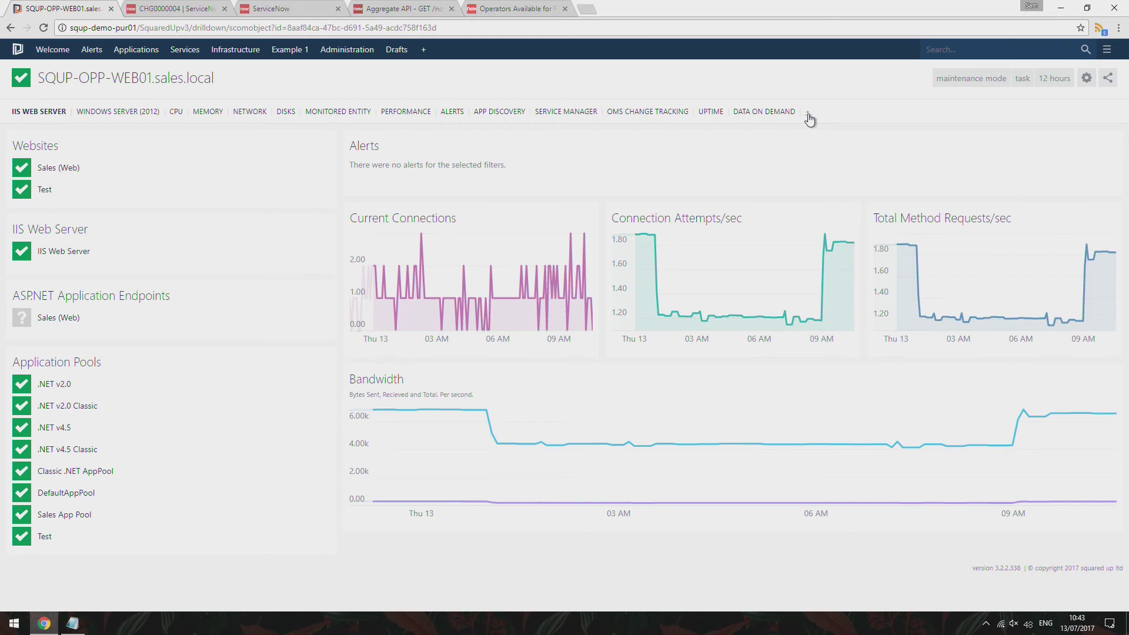
Add a new perspective for this server titled 'Service Now'
{"action": "left_click", "coordinate": [809, 115]}
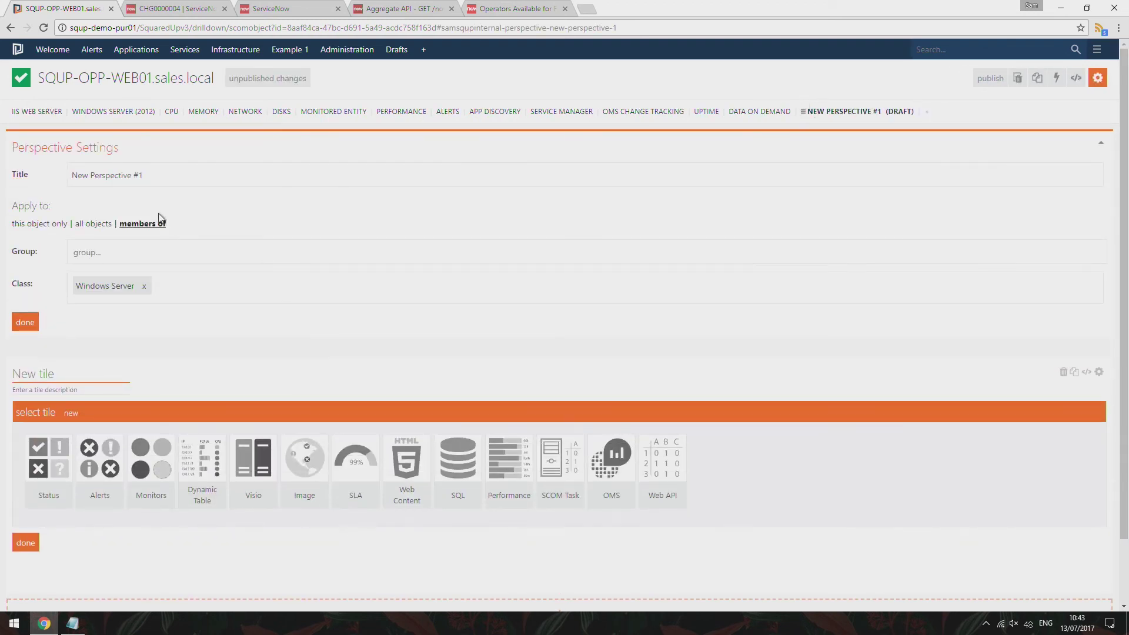
{"action": "left_click_drag", "start_coordinate": [165, 177], "coordinate": [59, 175]}
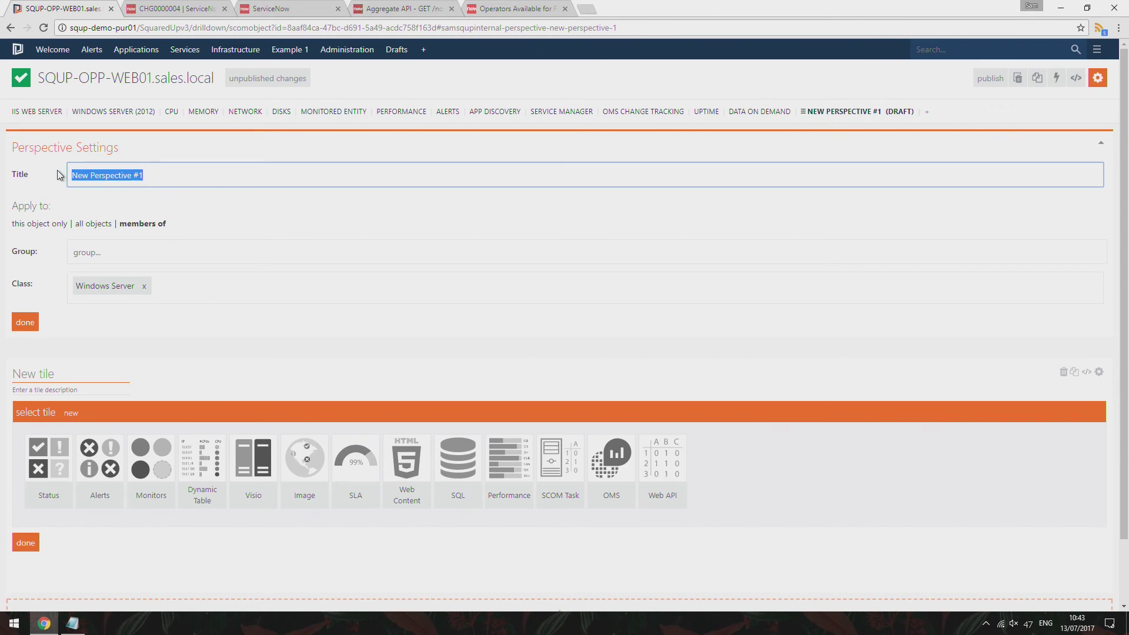
{"action": "type", "text": "Service Now"}
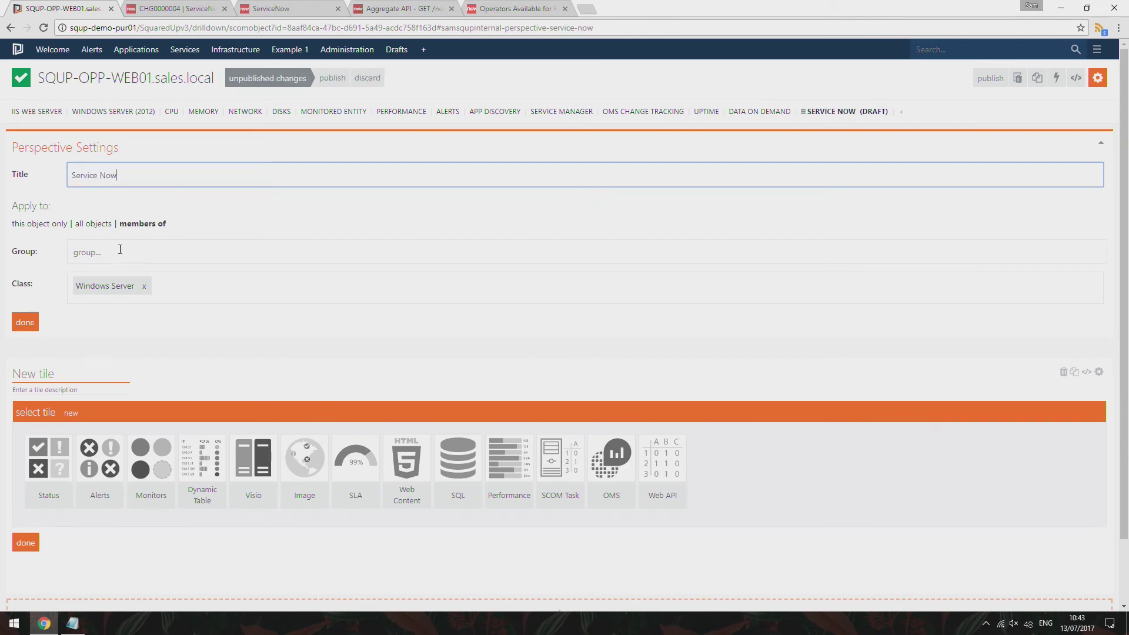
{"action": "scroll", "coordinate": [147, 249], "scroll_direction": "down", "scroll_amount": 1}
{"action": "left_click", "coordinate": [24, 264]}
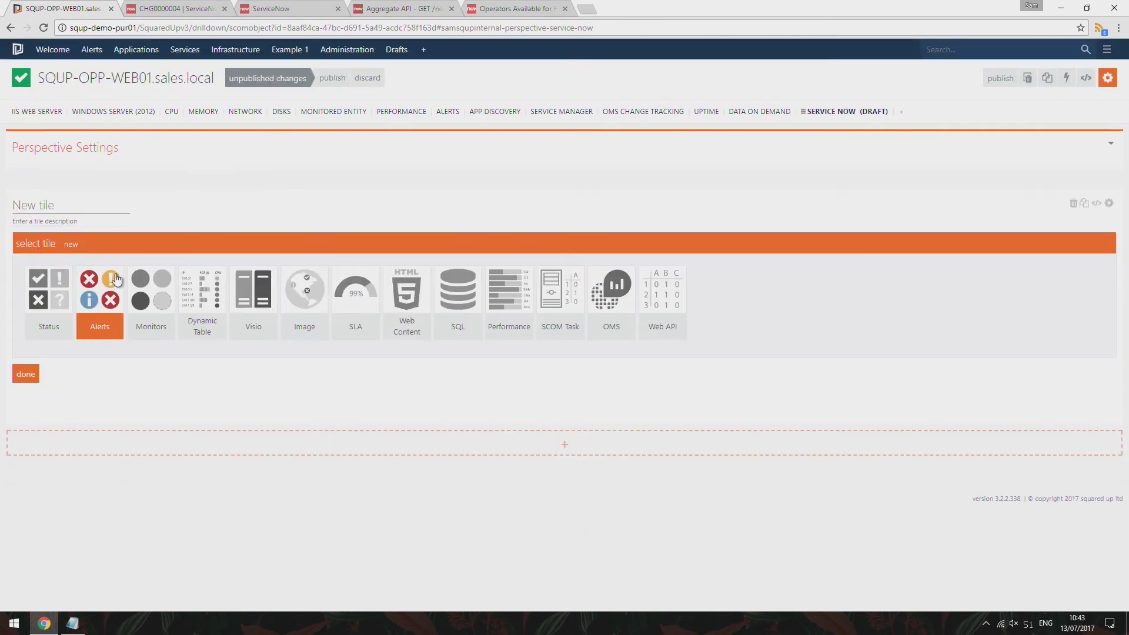
Add a Web API (Grid) tile using the service now provider
{"action": "left_click", "coordinate": [668, 299]}
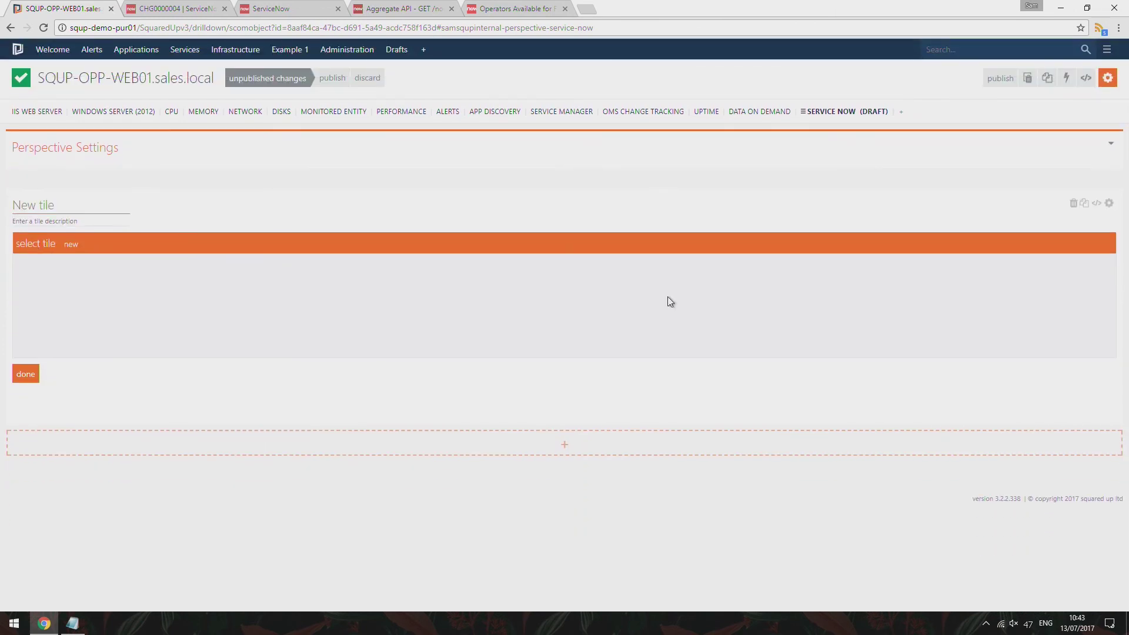
{"action": "left_click", "coordinate": [126, 298]}
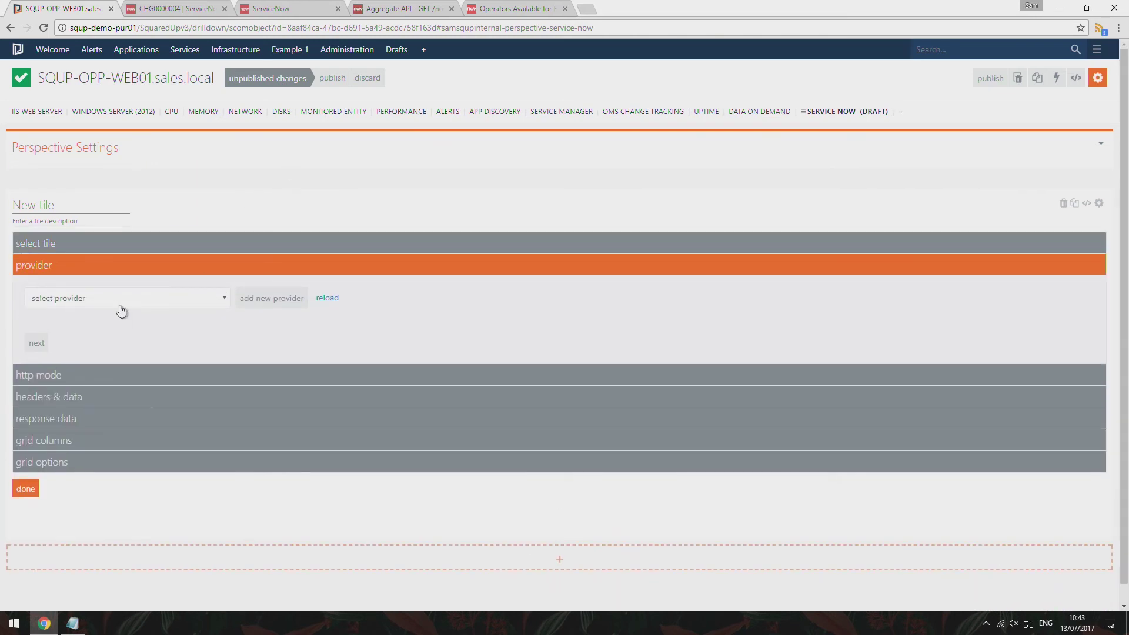
{"action": "left_click", "coordinate": [127, 300]}
{"action": "left_click", "coordinate": [127, 301]}
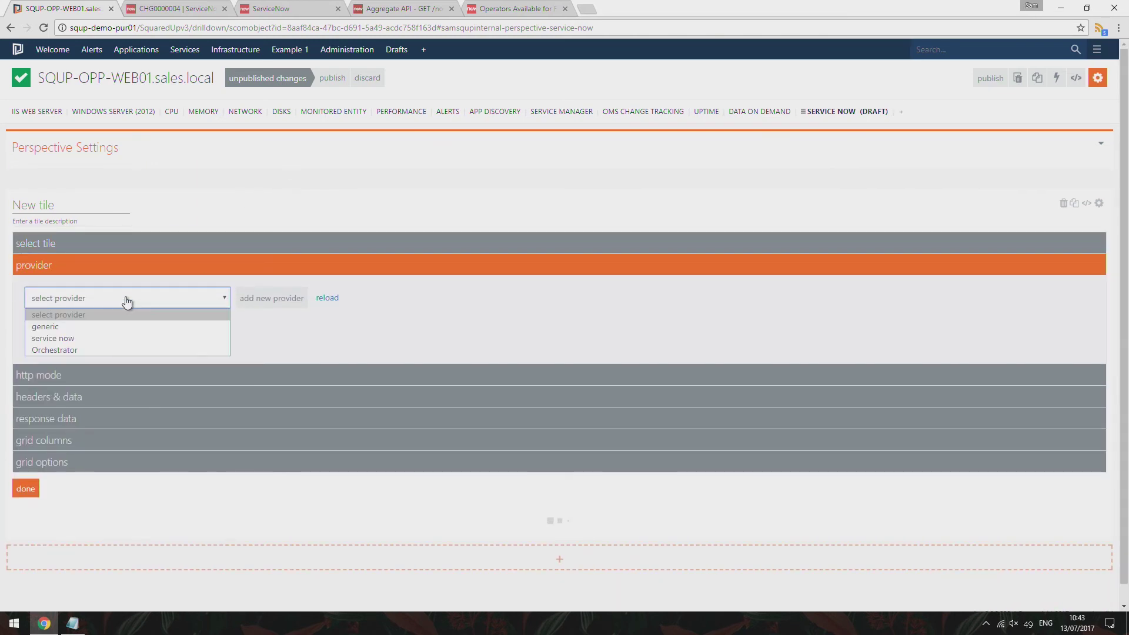
{"action": "left_click", "coordinate": [115, 338]}
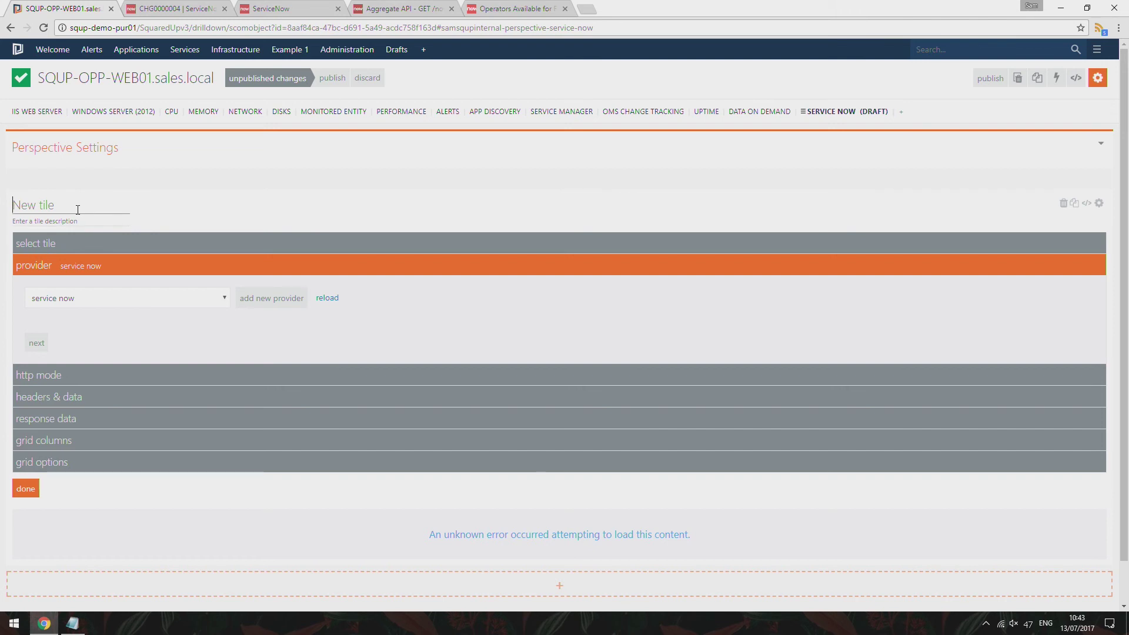
Title the tile 'Open Incidents', keeping service now as the provider
{"action": "left_click", "coordinate": [77, 210]}
{"action": "type", "text": "Incidents"}
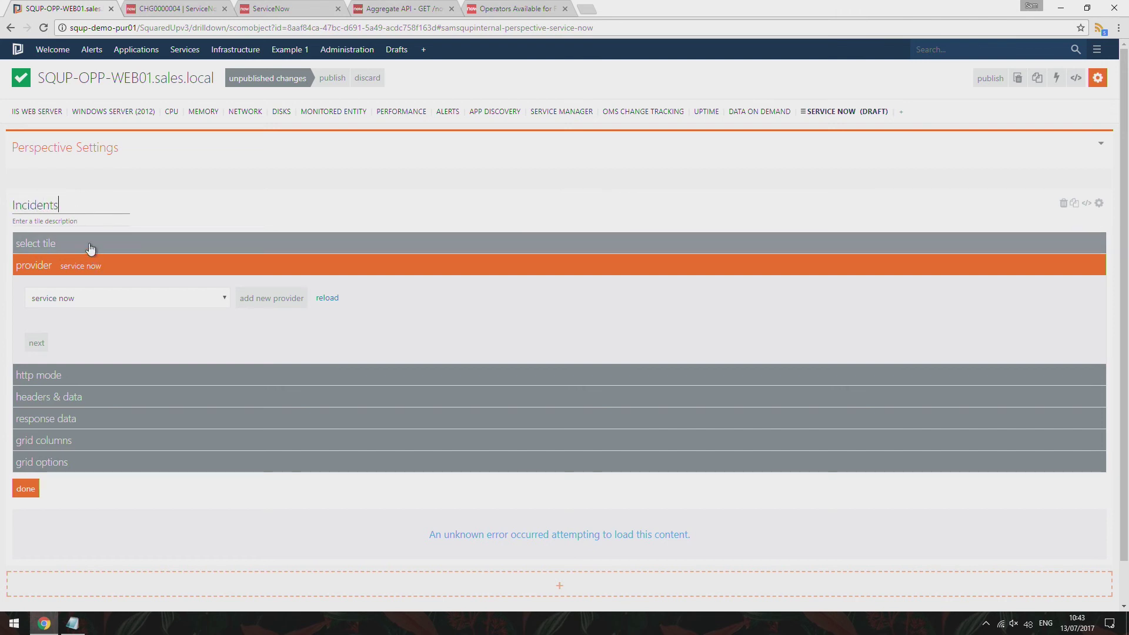
{"action": "key", "text": "Home"}
{"action": "type", "text": "Open"}
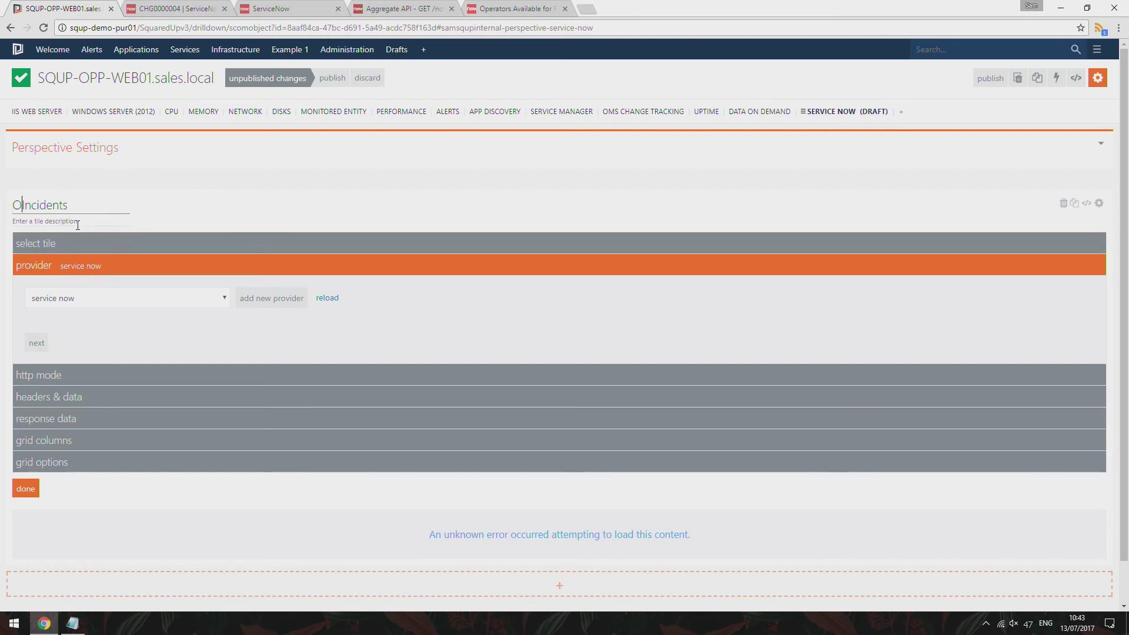
{"action": "left_click", "coordinate": [113, 306]}
{"action": "left_click", "coordinate": [113, 306]}
Append table/incident to the base URL for the GET request
{"action": "left_click", "coordinate": [36, 343]}
{"action": "left_click", "coordinate": [355, 378]}
{"action": "type", "text": "table/incident"}
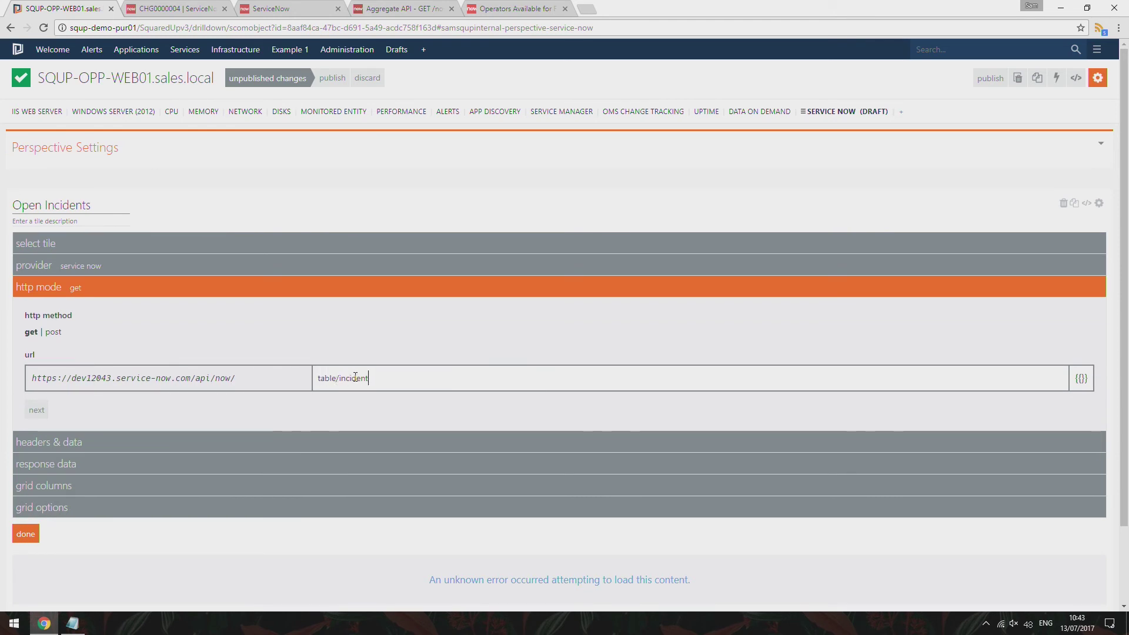
{"action": "left_click", "coordinate": [37, 410]}
{"action": "left_click", "coordinate": [36, 459]}
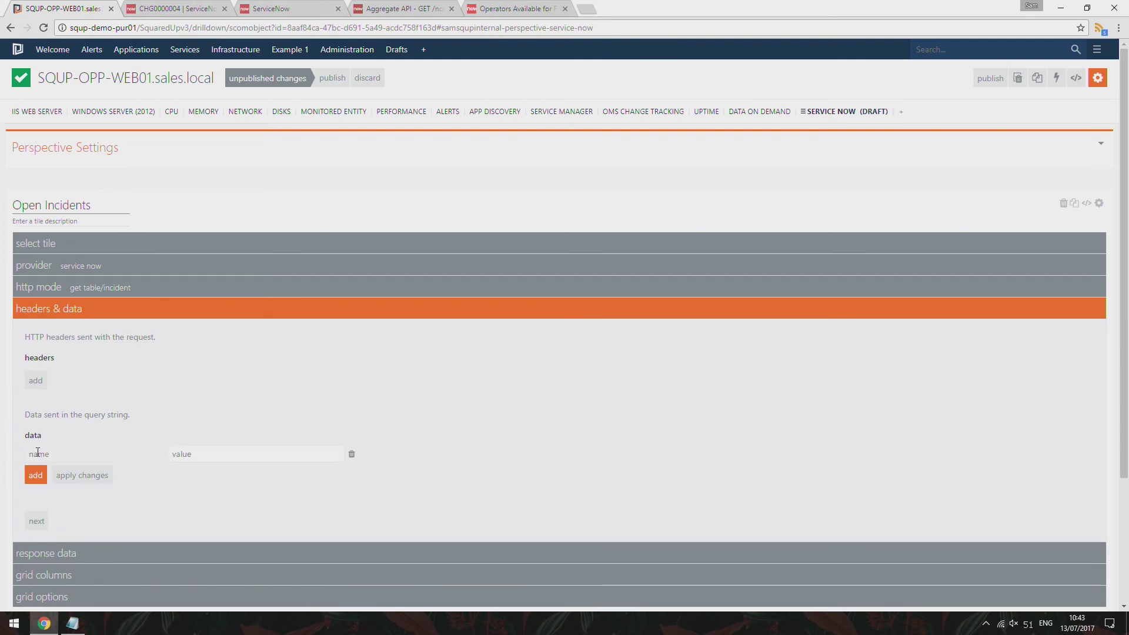
Add query data rows sysparm_limit = 20 and sysparm_display_value = true
{"action": "left_click", "coordinate": [38, 452]}
{"action": "type", "text": "sysparm_q"}
{"action": "type", "text": "uery"}
{"action": "key", "text": "BackSpace"}
{"action": "key", "text": "BackSpace"}
{"action": "type", "text": "limit"}
{"action": "key", "text": "Tab"}
{"action": "type", "text": "20"}
{"action": "left_click", "coordinate": [81, 475]}
{"action": "left_click", "coordinate": [35, 475]}
{"action": "type", "text": "sysparm_display_value"}
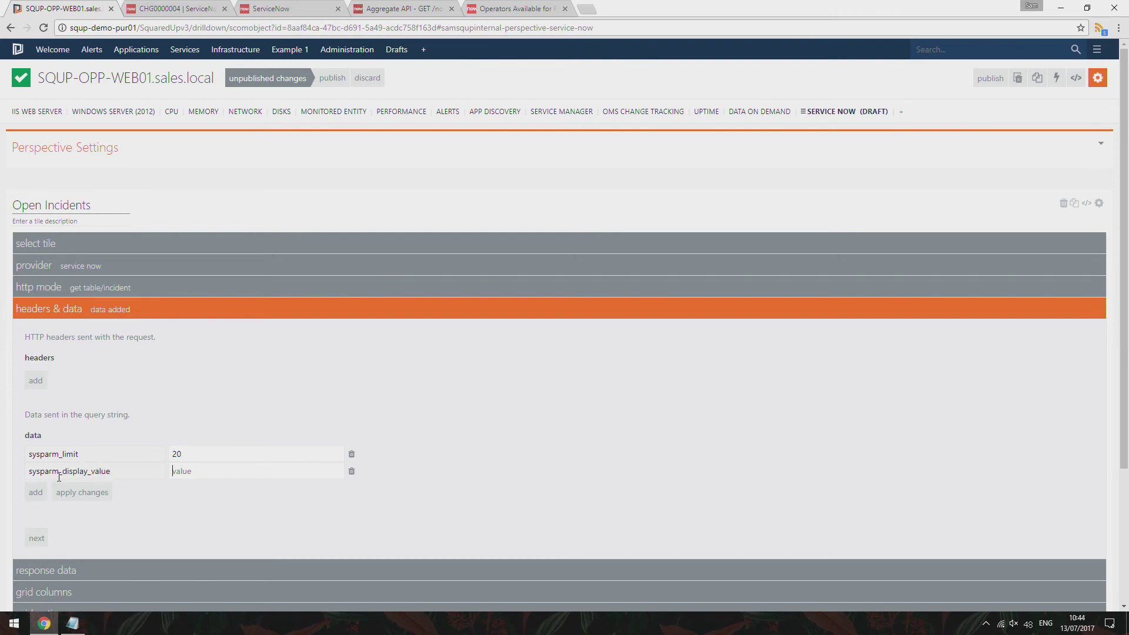
{"action": "key", "text": "Tab"}
{"action": "type", "text": "true"}
Add a sysparm_query row with value {{properties.netbiosComputerName}} and apply it
{"action": "left_click", "coordinate": [37, 492]}
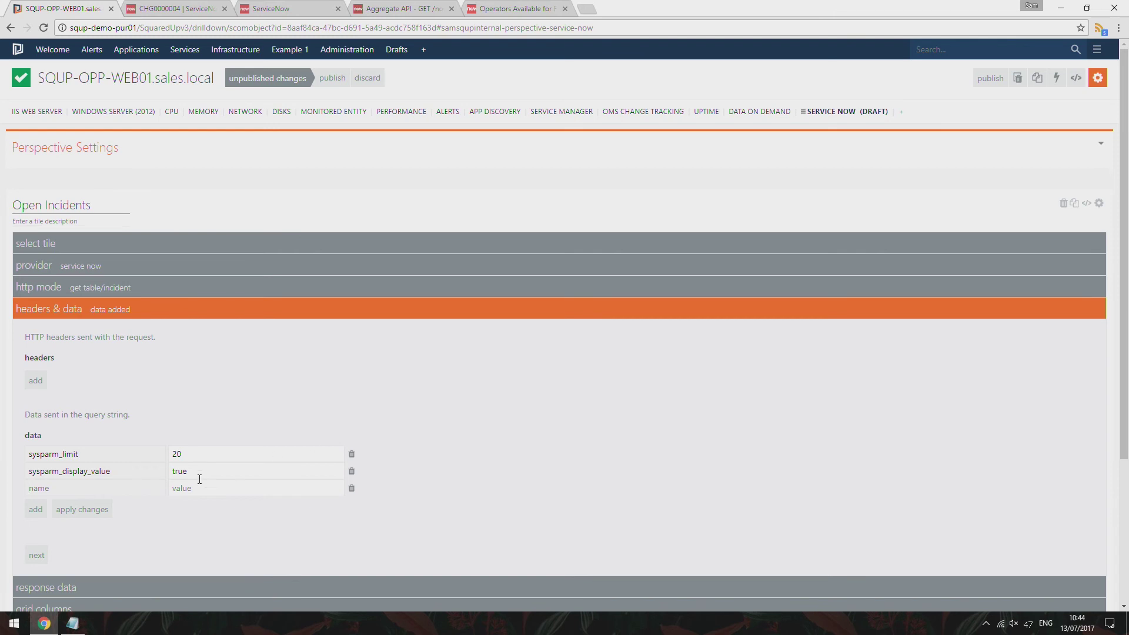
{"action": "type", "text": "sysparm"}
{"action": "key", "text": "BackSpace"}
{"action": "key", "text": "BackSpace"}
{"action": "key", "text": "BackSpace"}
{"action": "key", "text": "BackSpace"}
{"action": "key", "text": "BackSpace"}
{"action": "type", "text": "sparm_query"}
{"action": "key", "text": "Tab"}
{"action": "type", "text": "{{properties.netbios"}
{"action": "type", "text": "mputerName}}"}
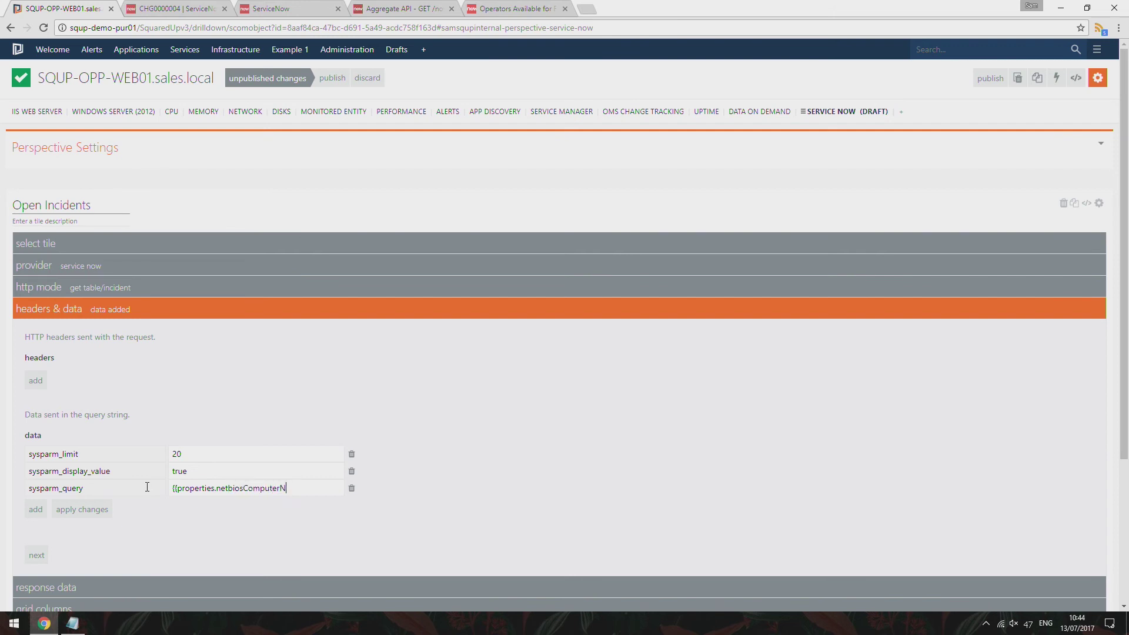
{"action": "left_click", "coordinate": [94, 509]}
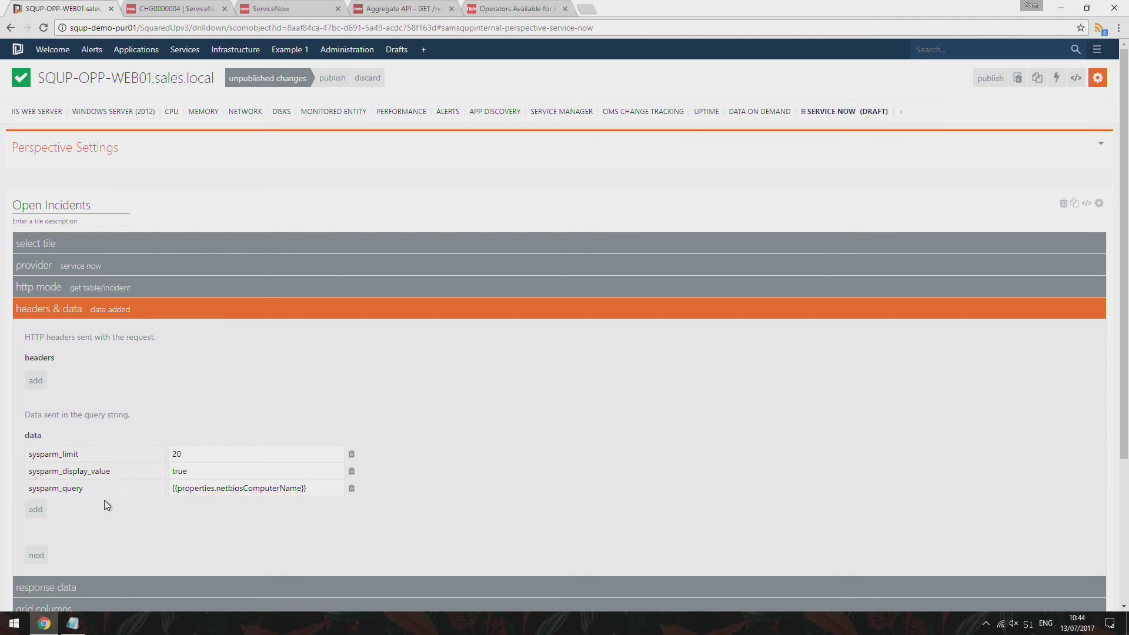
{"action": "scroll", "coordinate": [106, 511], "scroll_direction": "down", "scroll_amount": 1}
{"action": "scroll", "coordinate": [141, 480], "scroll_direction": "down", "scroll_amount": 2}
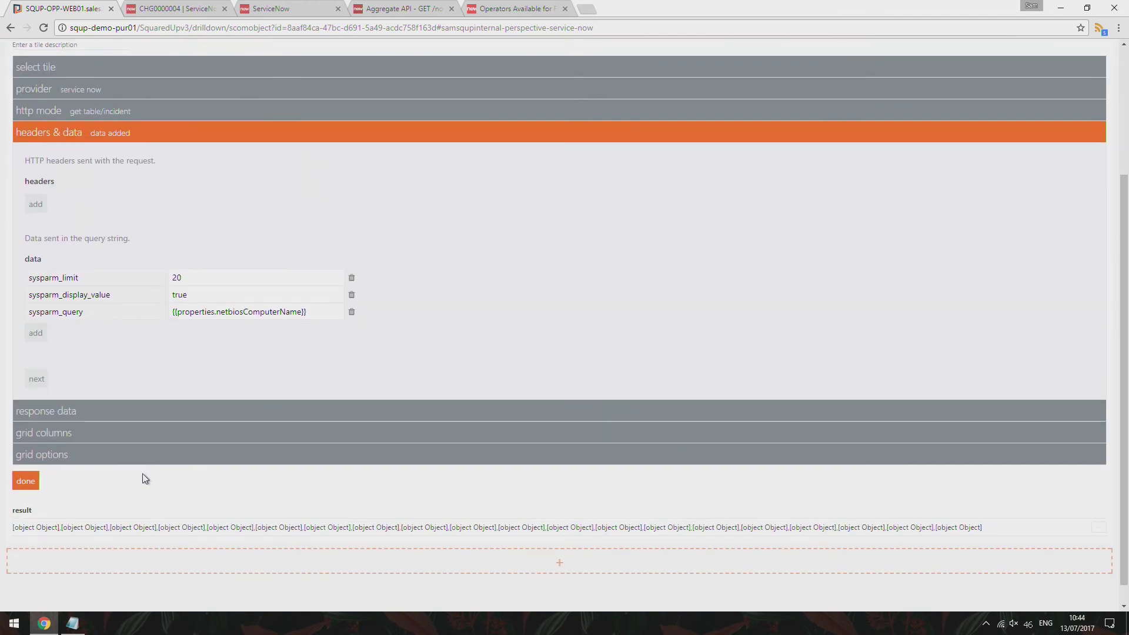
Change sysparm_query to cmdb_ci.name={{properties.netbiosComputerName}}, apply it, and continue to response data
{"action": "left_click", "coordinate": [172, 311]}
{"action": "type", "text": "cmdb_ci.name"}
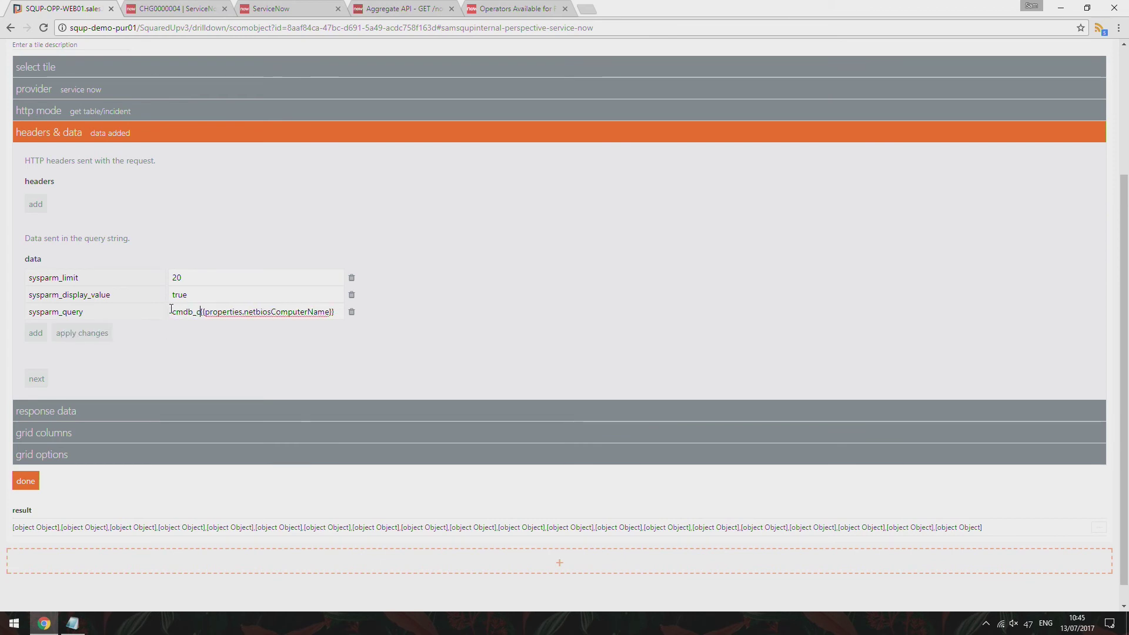
{"action": "type", "text": "="}
{"action": "left_click", "coordinate": [103, 333]}
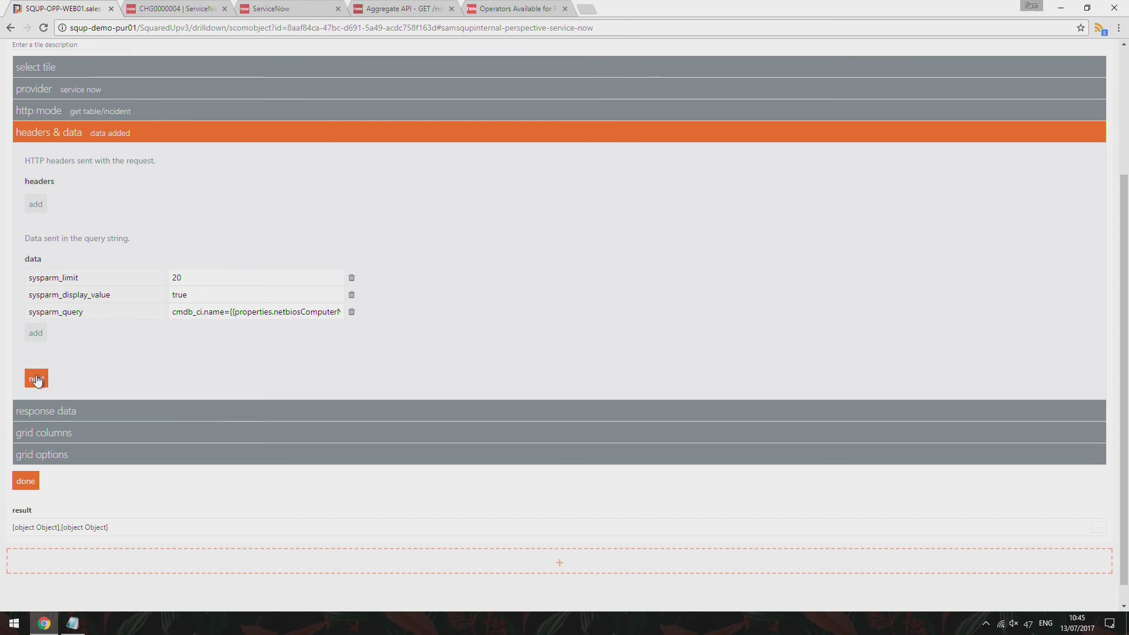
{"action": "left_click", "coordinate": [37, 380]}
Set the response key path to result so two incidents appear, then view grid columns
{"action": "left_click", "coordinate": [63, 341]}
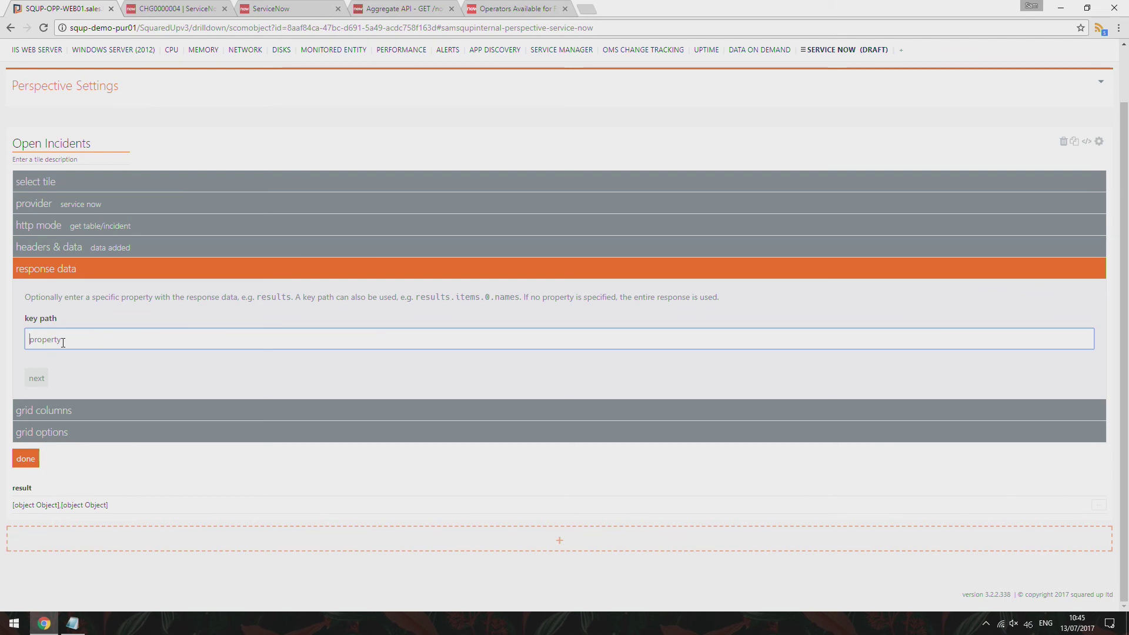
{"action": "type", "text": "results"}
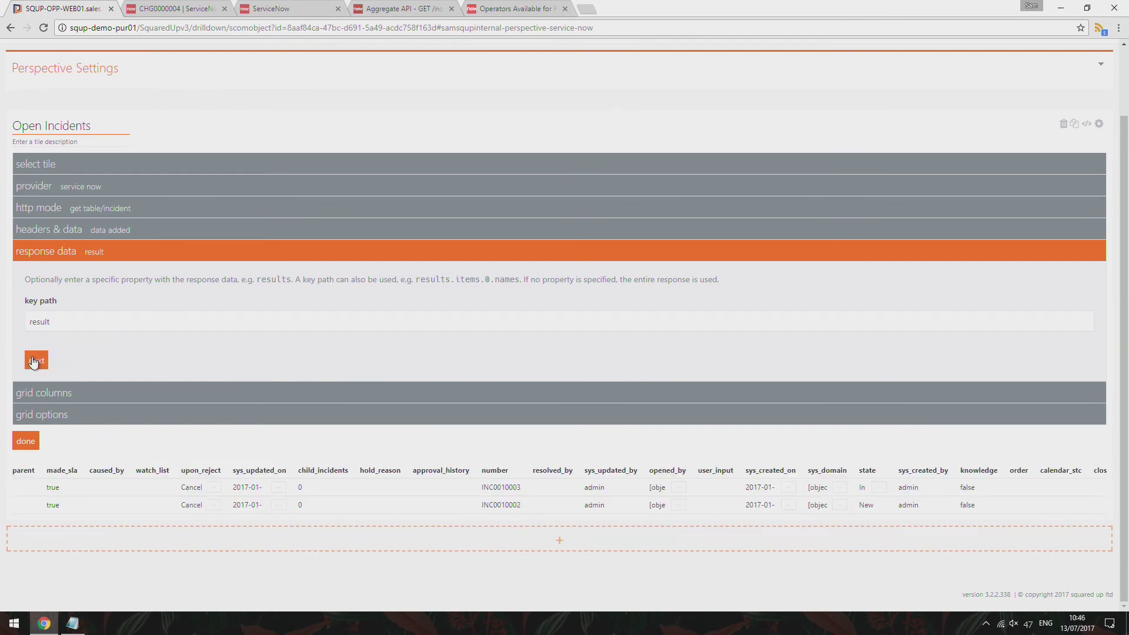
{"action": "left_click", "coordinate": [36, 360]}
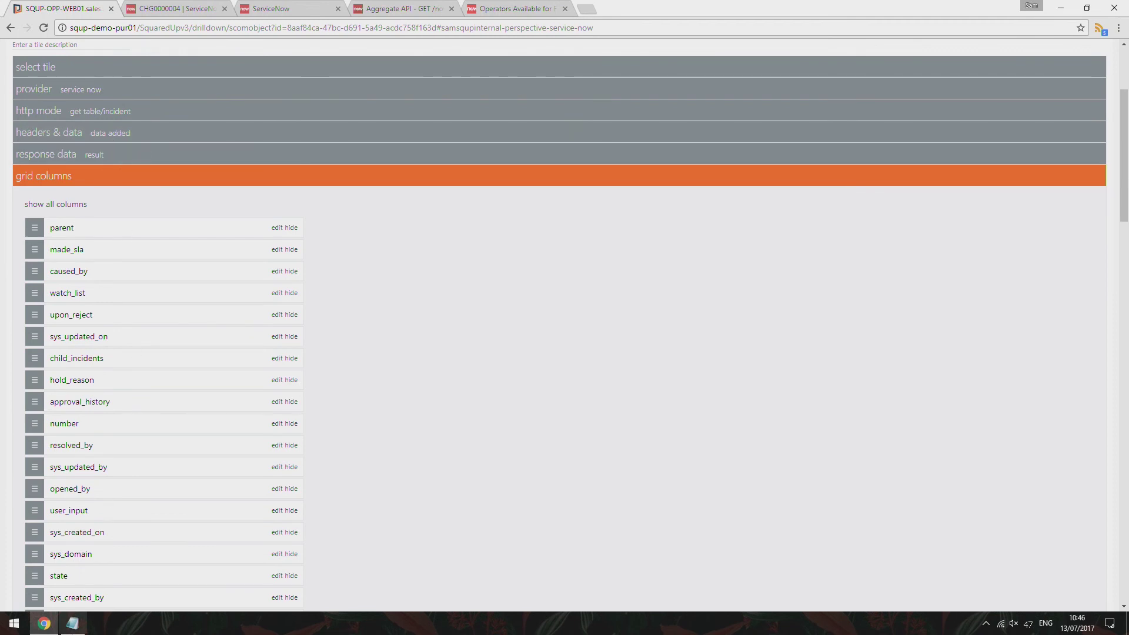
{"action": "left_click", "coordinate": [72, 623]}
Add a sysparm_fields row listing number, priority, short_description, sys_id, incident_state, urgency, assigned_to, severity
{"action": "left_click", "coordinate": [963, 377]}
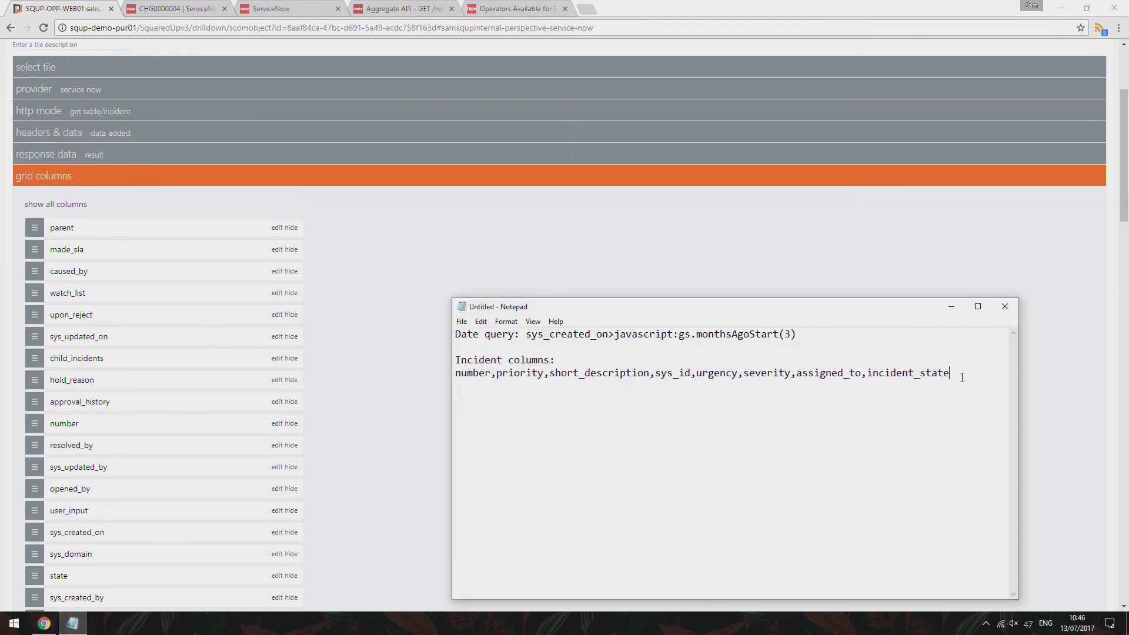
{"action": "left_click_drag", "start_coordinate": [444, 380], "coordinate": [444, 376]}
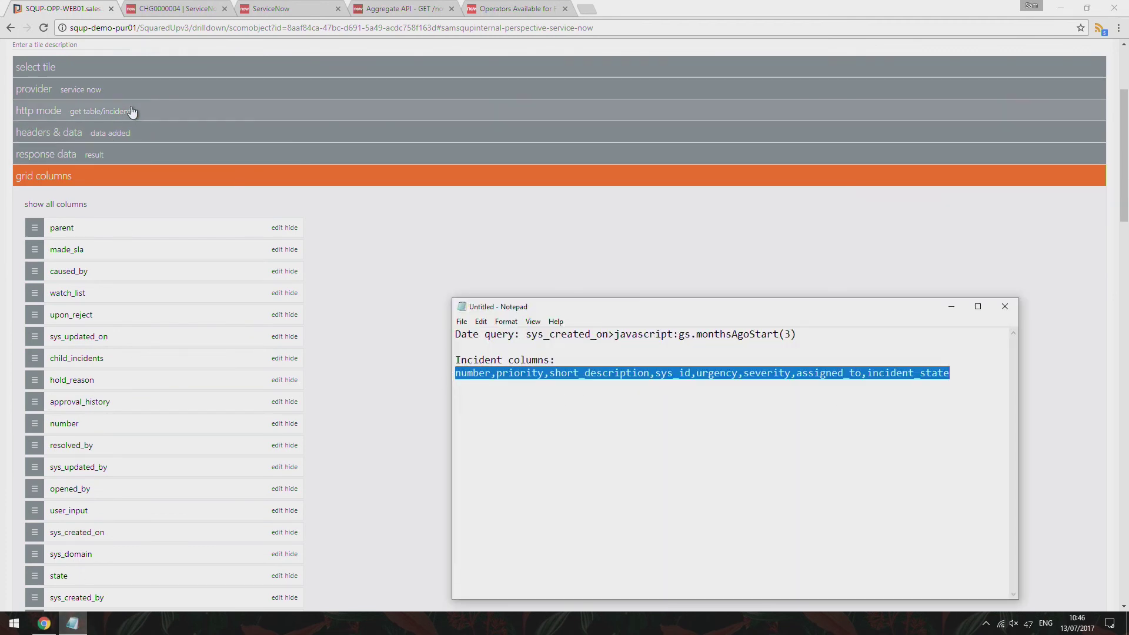
{"action": "left_click", "coordinate": [130, 138]}
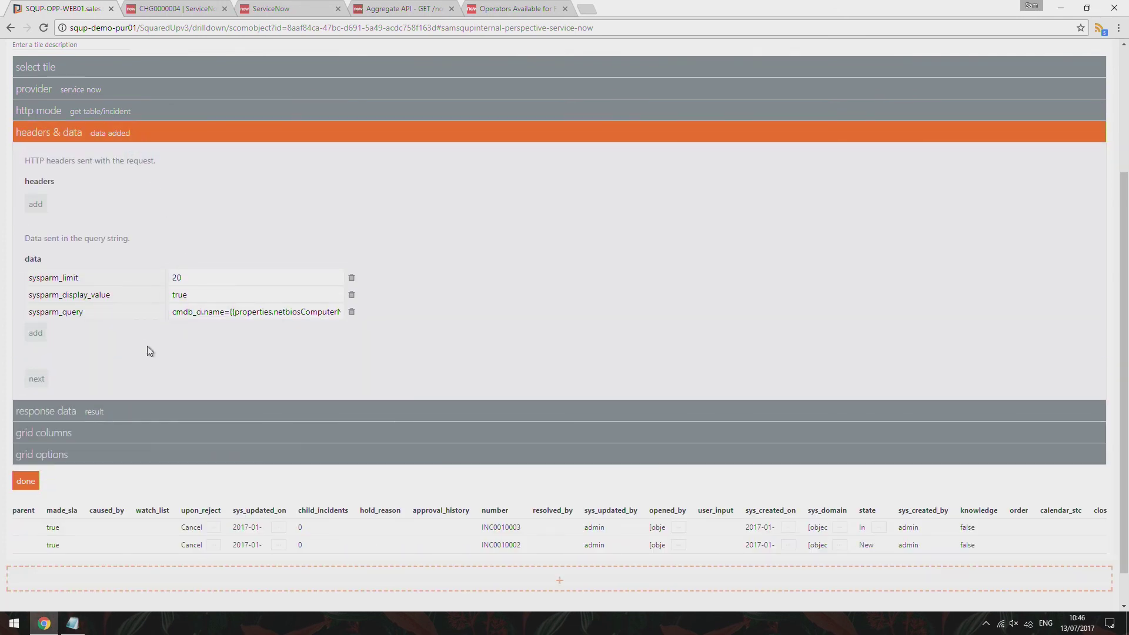
{"action": "left_click", "coordinate": [33, 340]}
{"action": "type", "text": "sysparm_"}
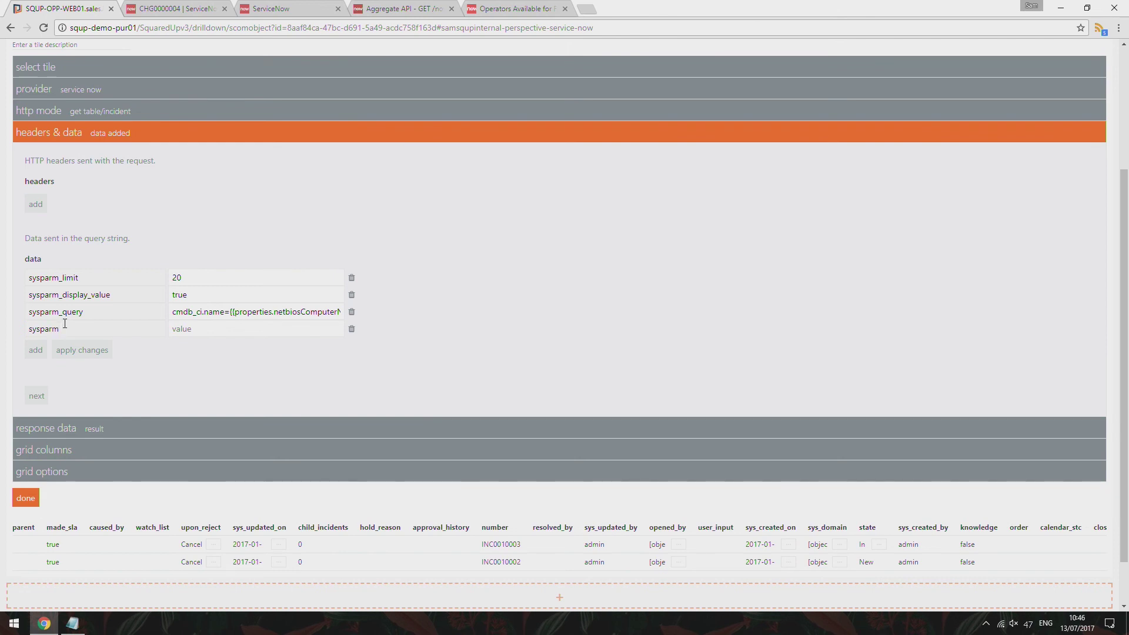
{"action": "type", "text": "fields"}
{"action": "key", "text": "ctrl+v"}
{"action": "left_click", "coordinate": [82, 350]}
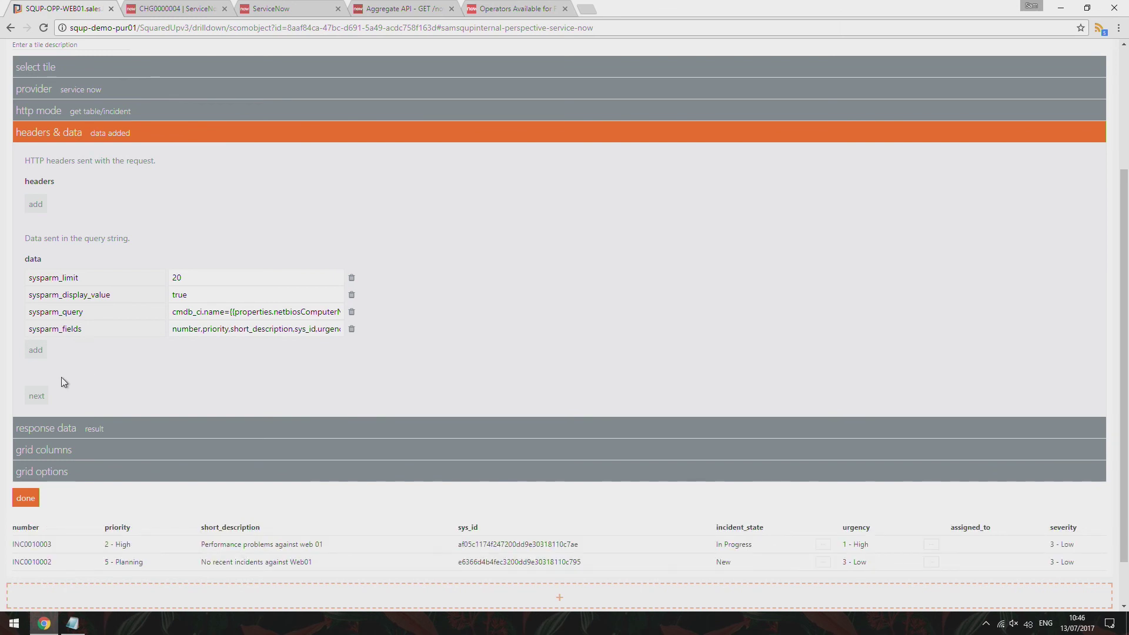
{"action": "left_click", "coordinate": [128, 450]}
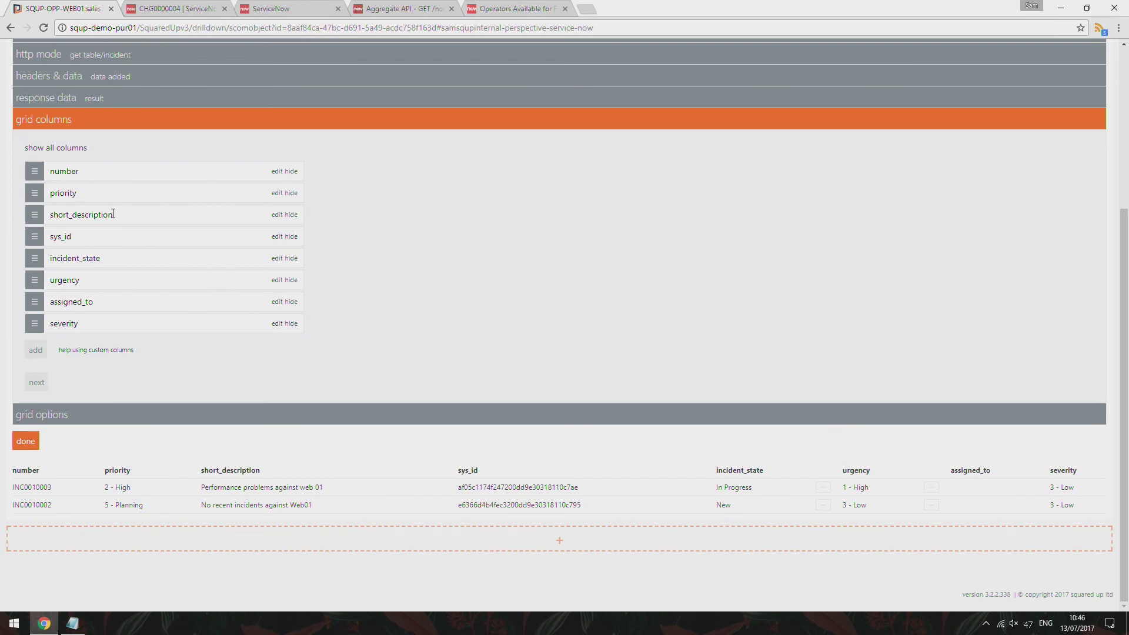
Move incident_state to the top and urgency to third, then hide sys_id and assigned_to
{"action": "left_click", "coordinate": [120, 175]}
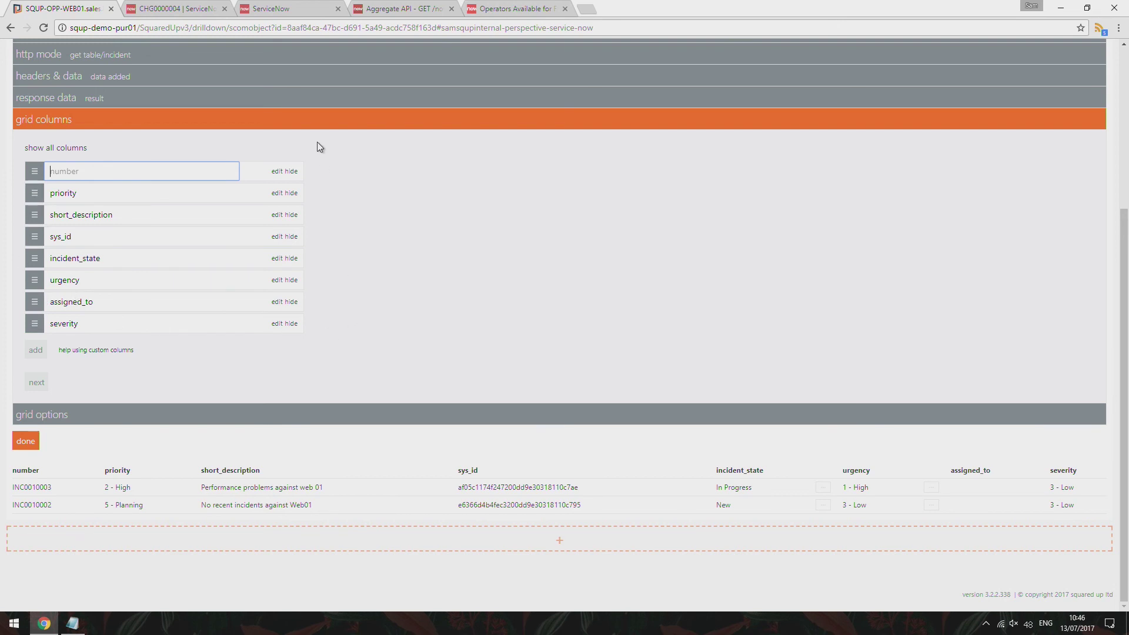
{"action": "left_click_drag", "start_coordinate": [35, 258], "coordinate": [34, 174]}
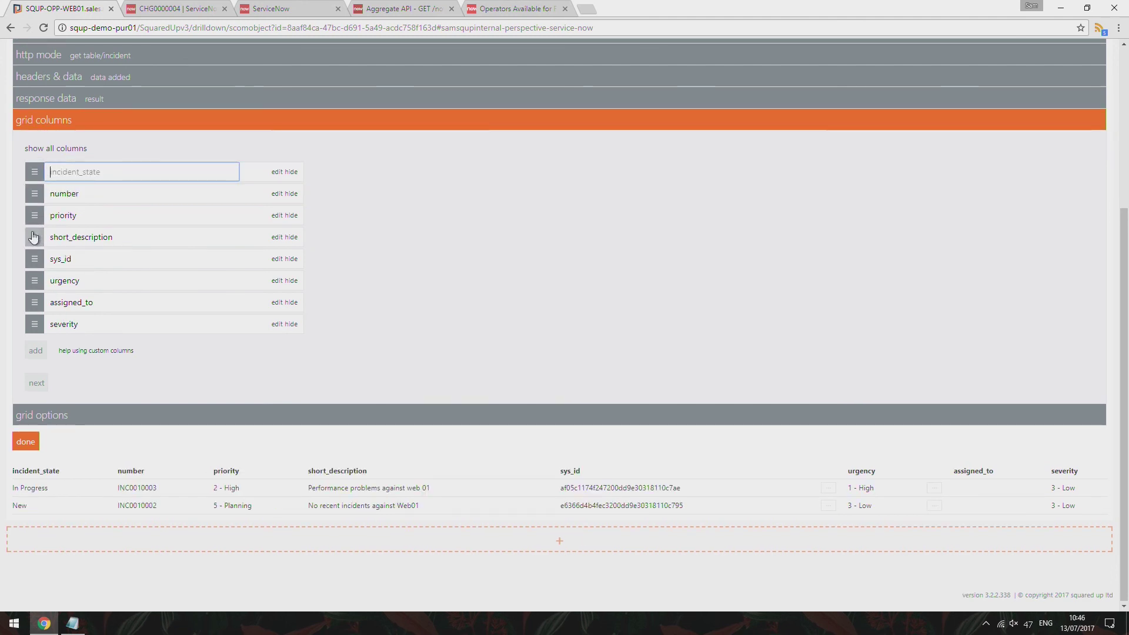
{"action": "left_click_drag", "start_coordinate": [35, 282], "coordinate": [36, 217]}
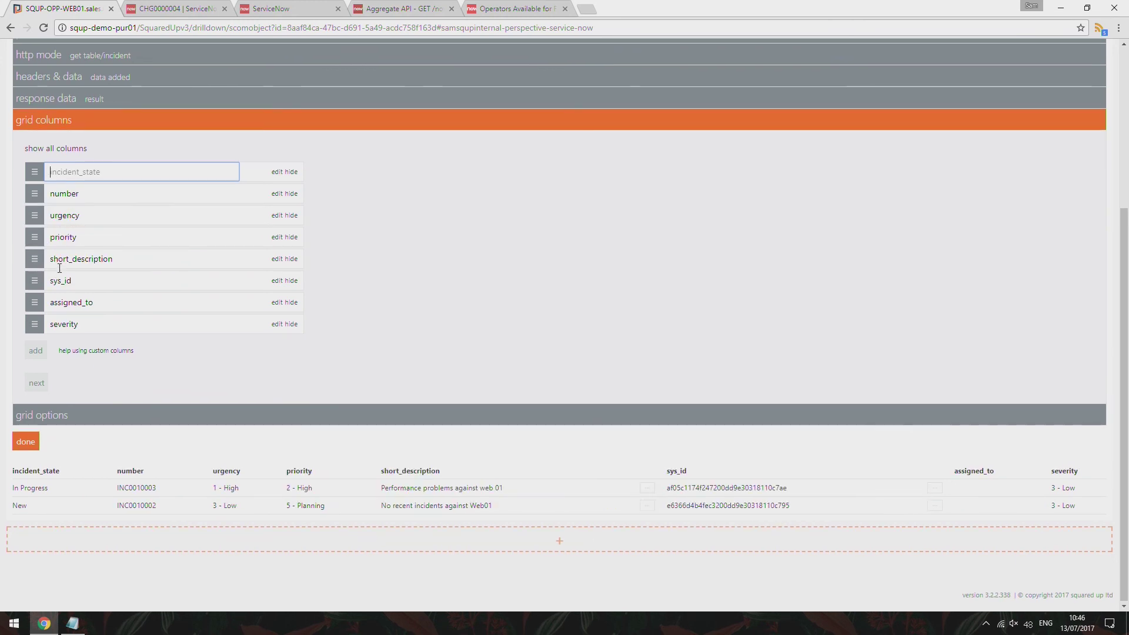
{"action": "left_click", "coordinate": [290, 281]}
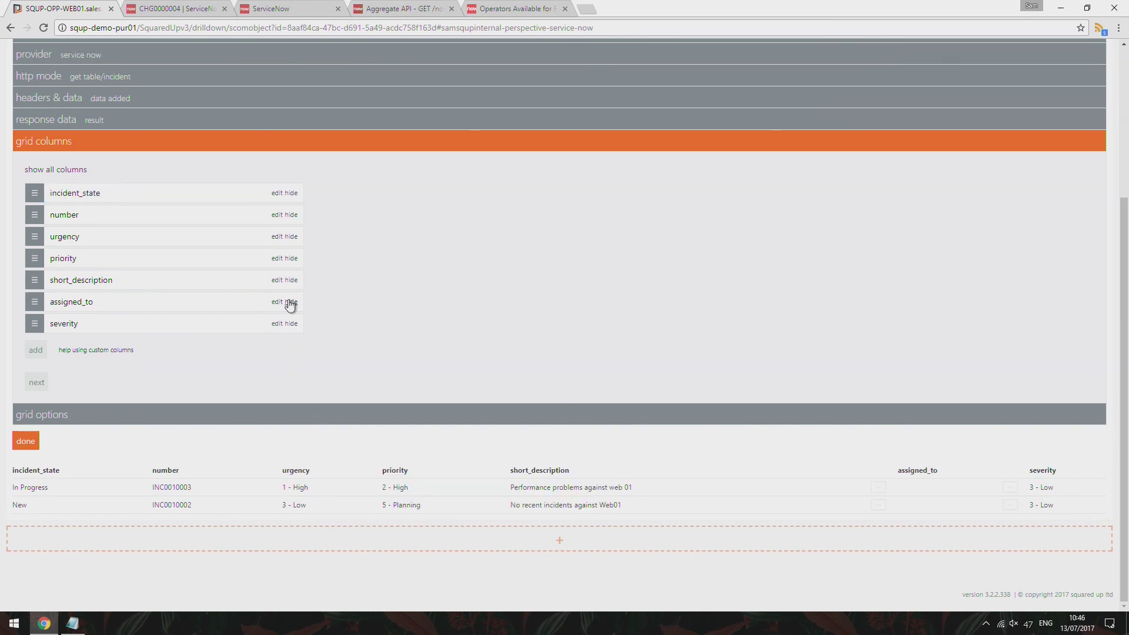
{"action": "left_click", "coordinate": [290, 302]}
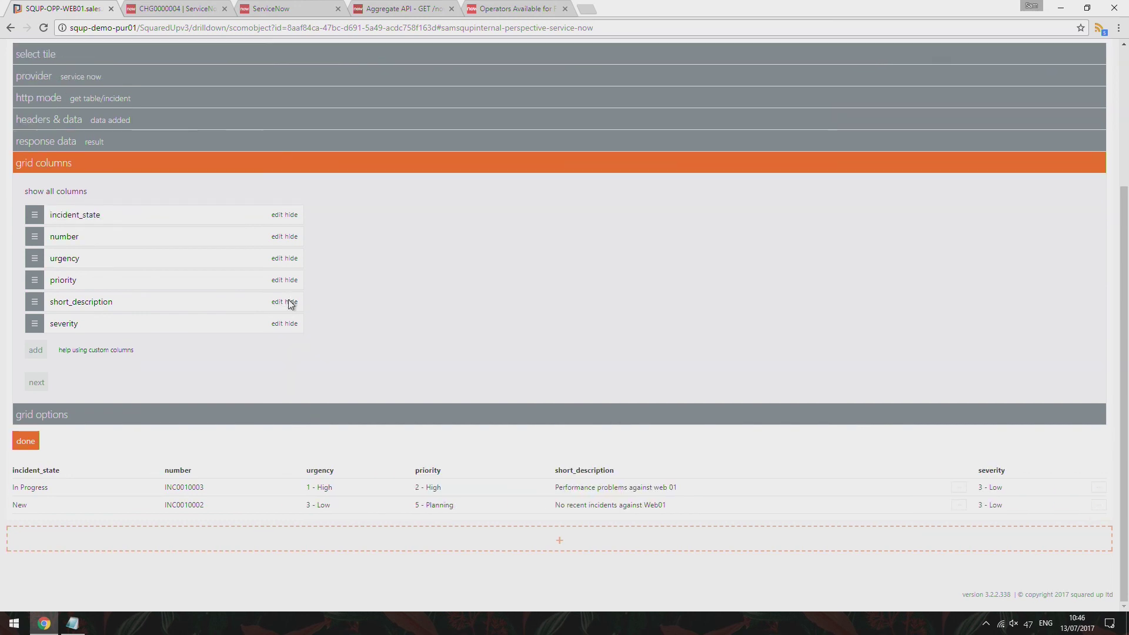
Rename columns to State, Number, Urgency, Priority, Description, Severity and list all columns including hidden
{"action": "left_click", "coordinate": [149, 220]}
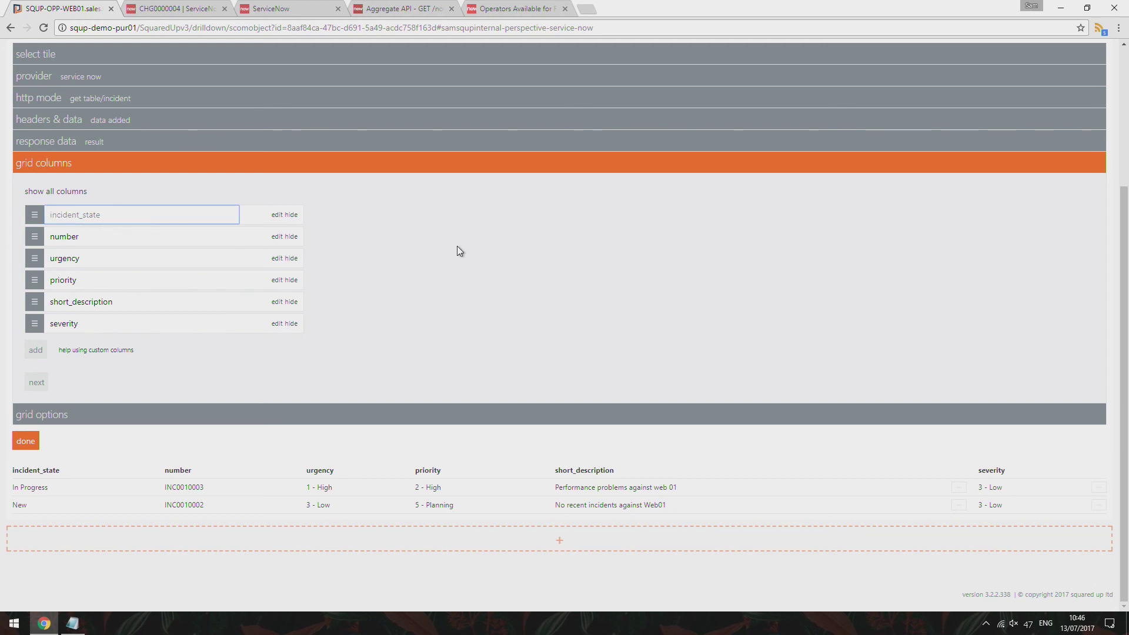
{"action": "type", "text": "State"}
{"action": "key", "text": "Tab"}
{"action": "type", "text": "Number"}
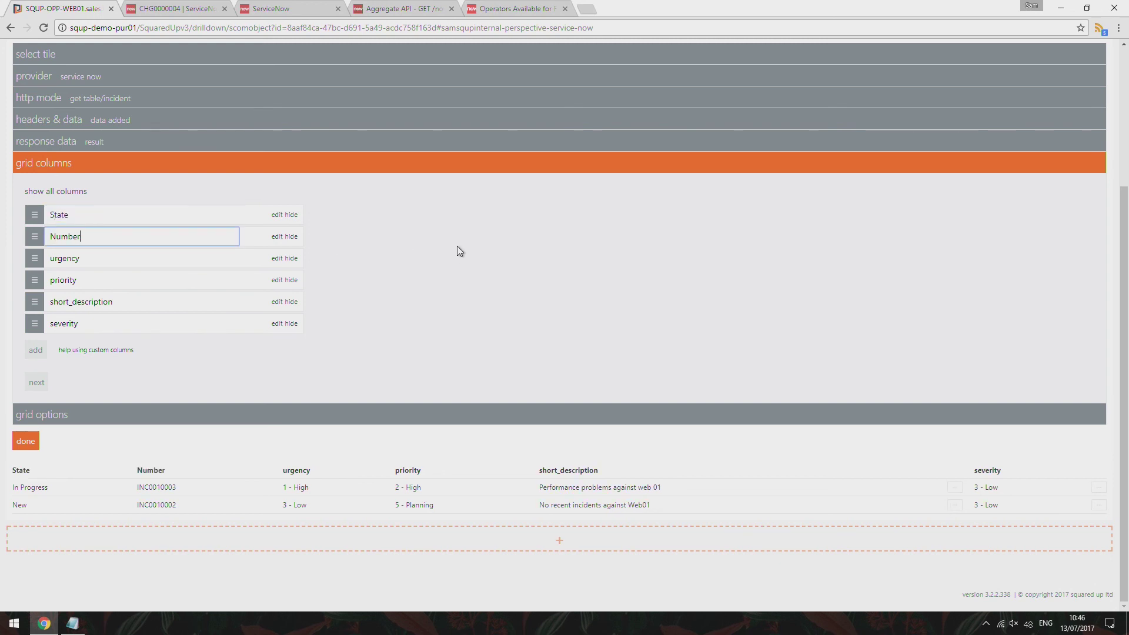
{"action": "key", "text": "Tab"}
{"action": "type", "text": "Urgency"}
{"action": "key", "text": "Tab"}
{"action": "type", "text": "Priority"}
{"action": "key", "text": "Tab"}
{"action": "type", "text": "Description"}
{"action": "key", "text": "Tab"}
{"action": "type", "text": "Secerity"}
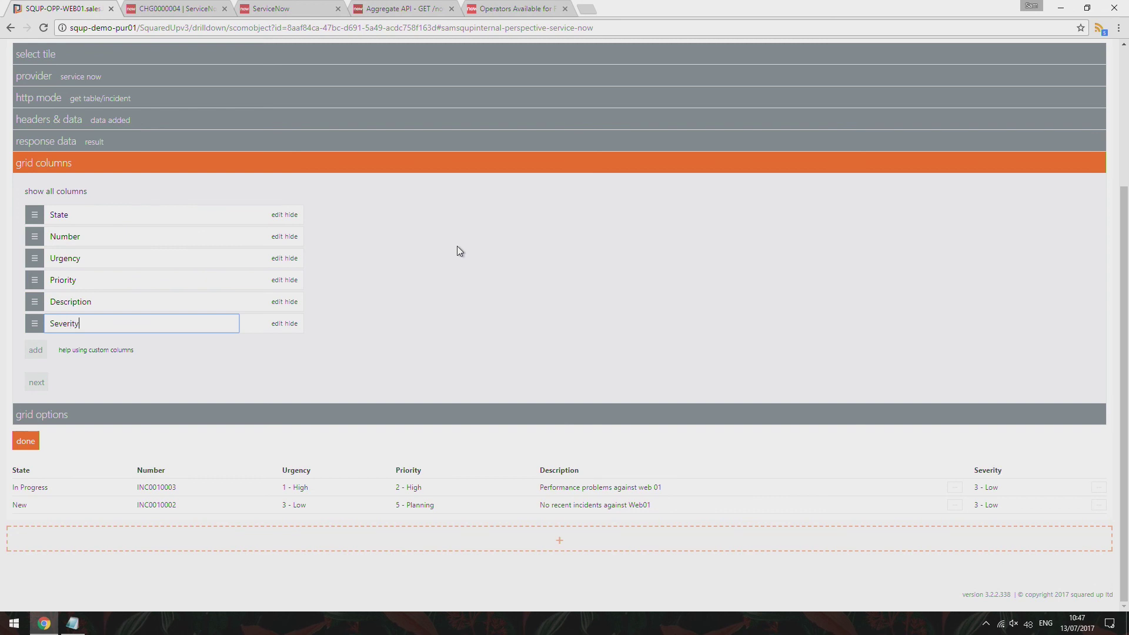
{"action": "left_click", "coordinate": [457, 256]}
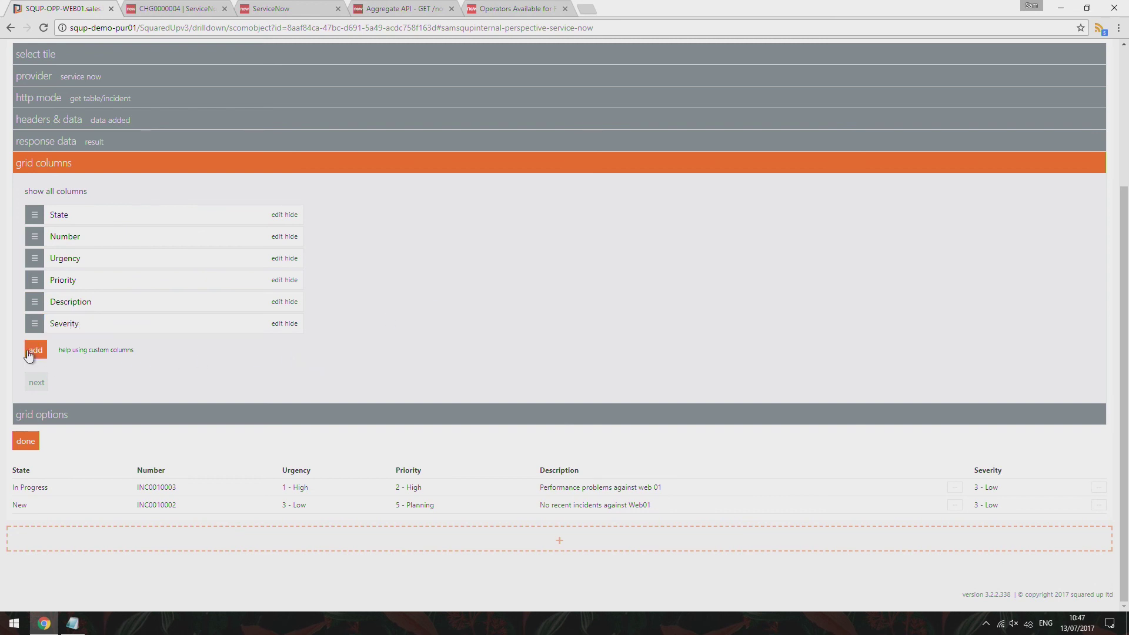
{"action": "left_click", "coordinate": [47, 191]}
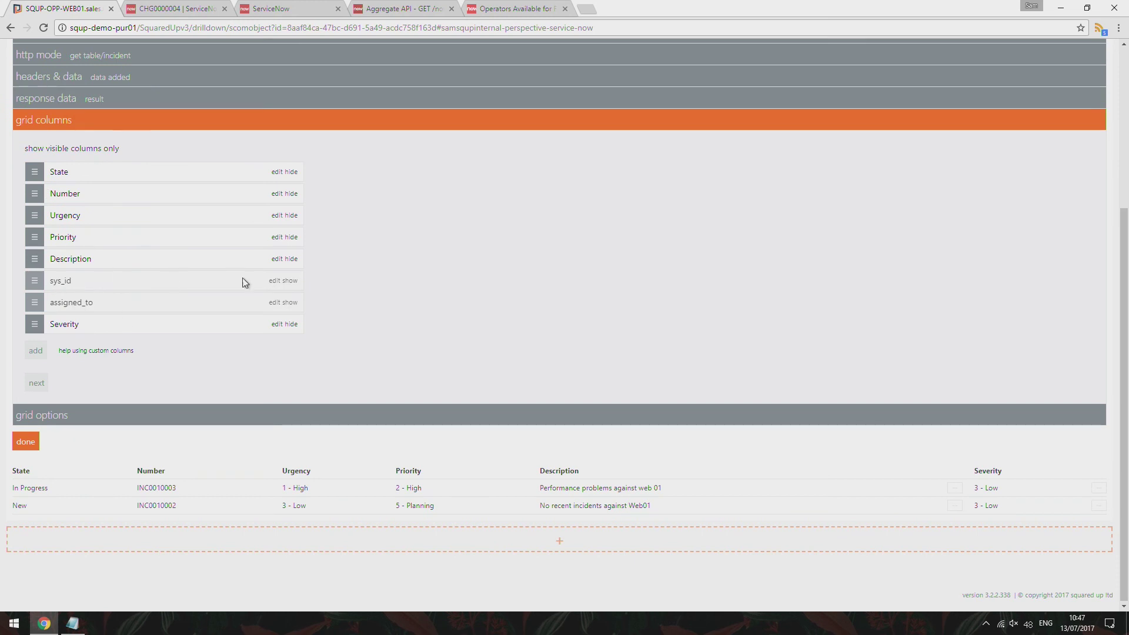
Unhide and rename the assigned_to column, and add assignment_group to the sysparm_fields value
{"action": "left_click", "coordinate": [290, 302]}
{"action": "left_click", "coordinate": [186, 302]}
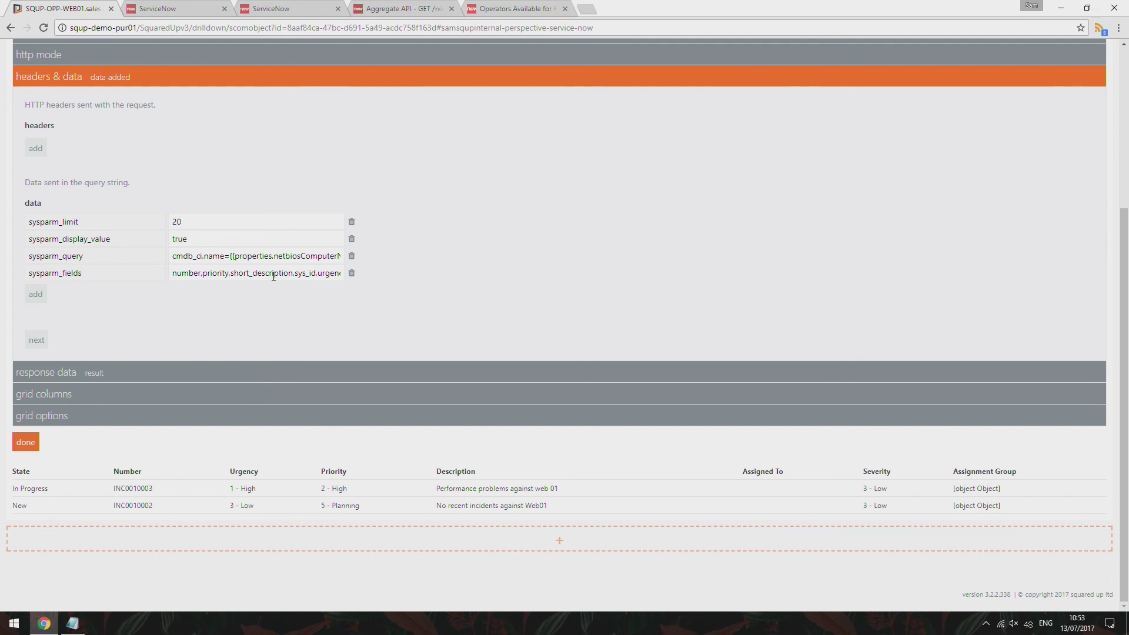
{"action": "left_click_drag", "start_coordinate": [273, 276], "coordinate": [362, 288]}
{"action": "left_click", "coordinate": [308, 273]}
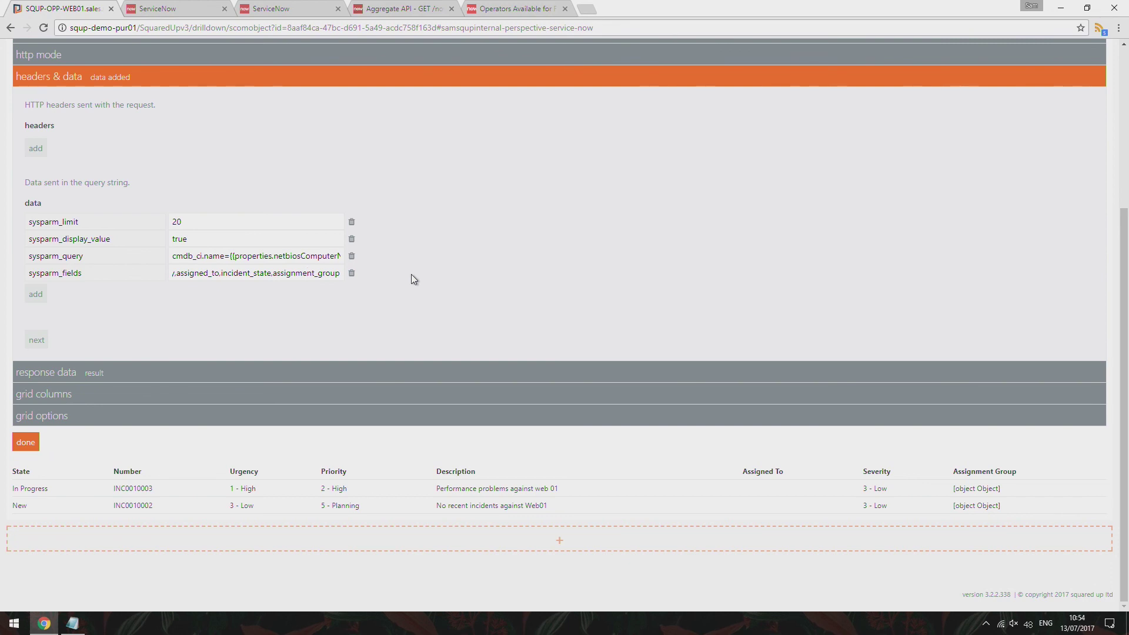
{"action": "left_click", "coordinate": [411, 275]}
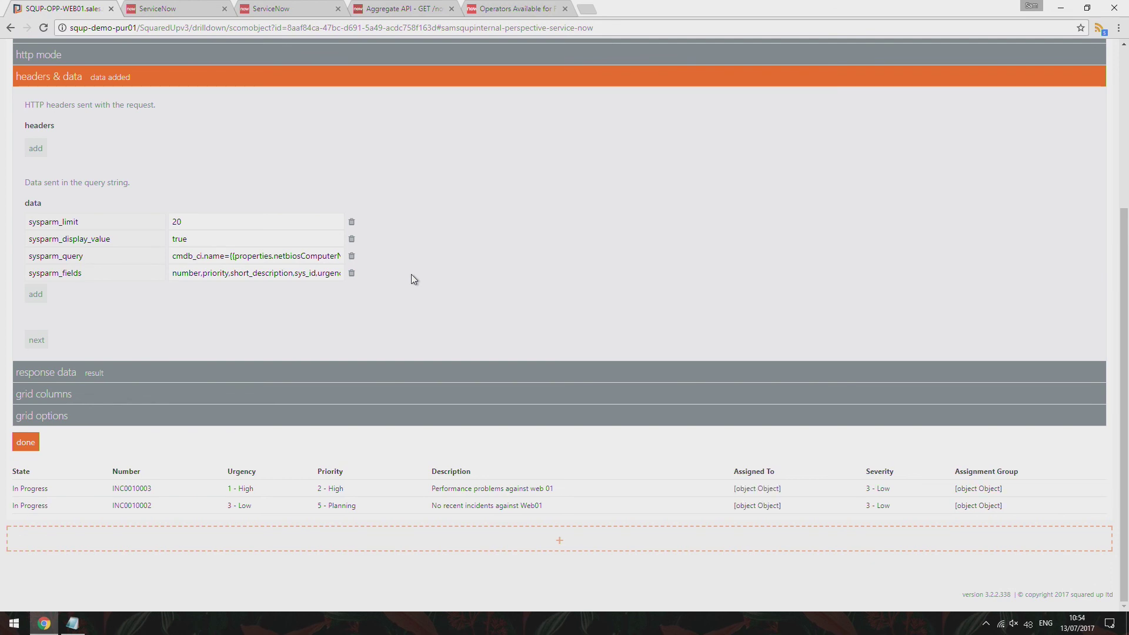
{"action": "left_click", "coordinate": [166, 379]}
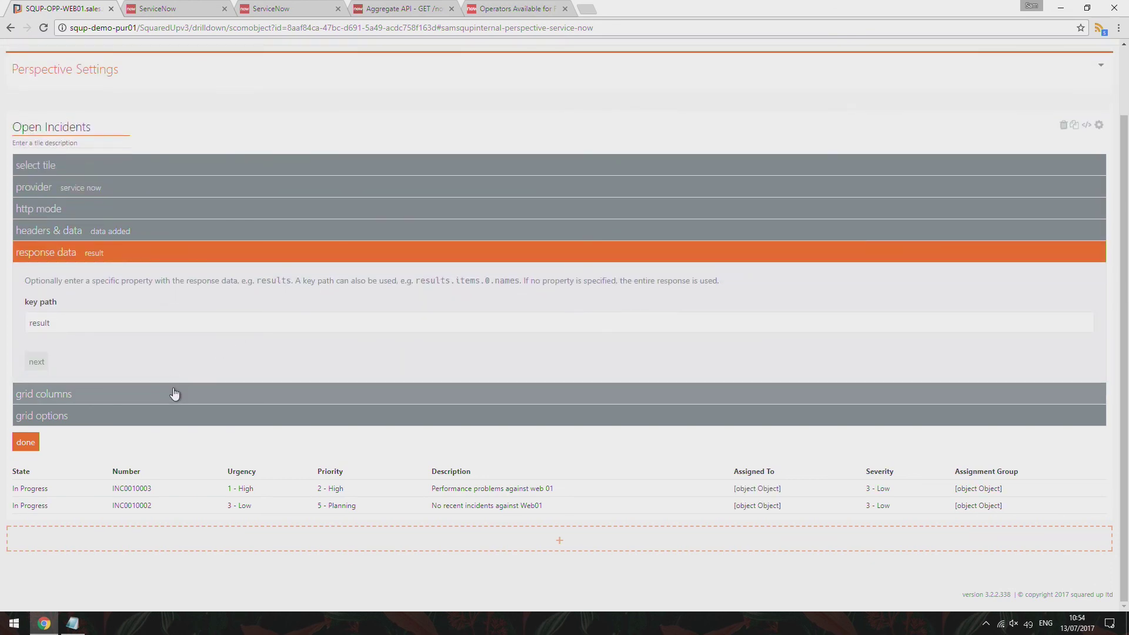
Set the Assigned To column template to {{value.display_value}} to show the assignee's name
{"action": "left_click", "coordinate": [172, 394]}
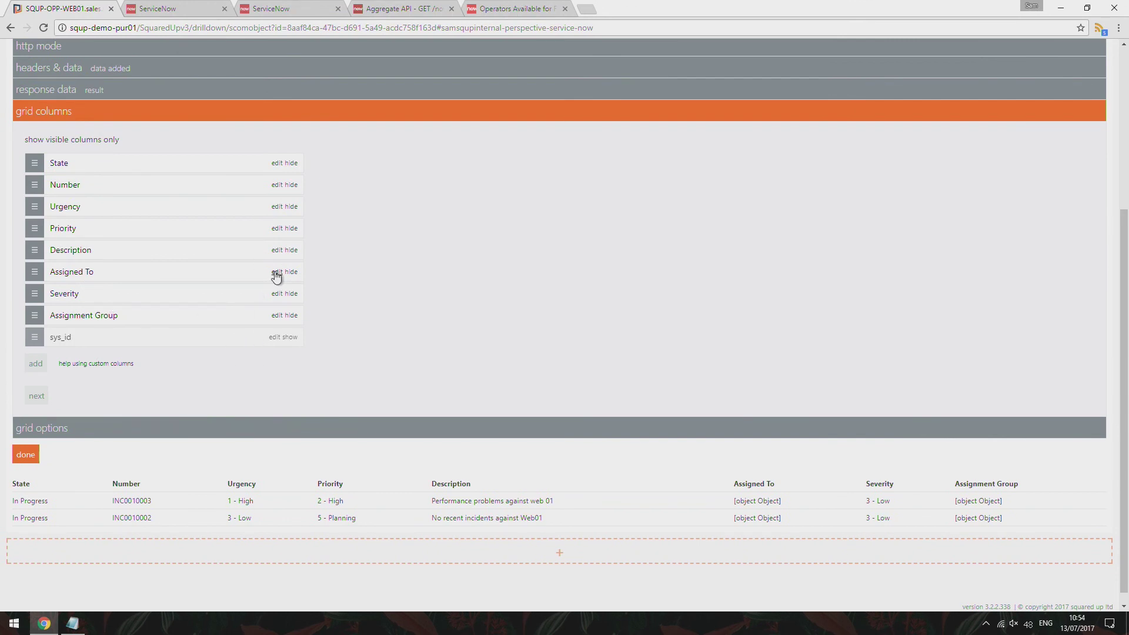
{"action": "left_click", "coordinate": [276, 277]}
{"action": "type", "text": "{{"}
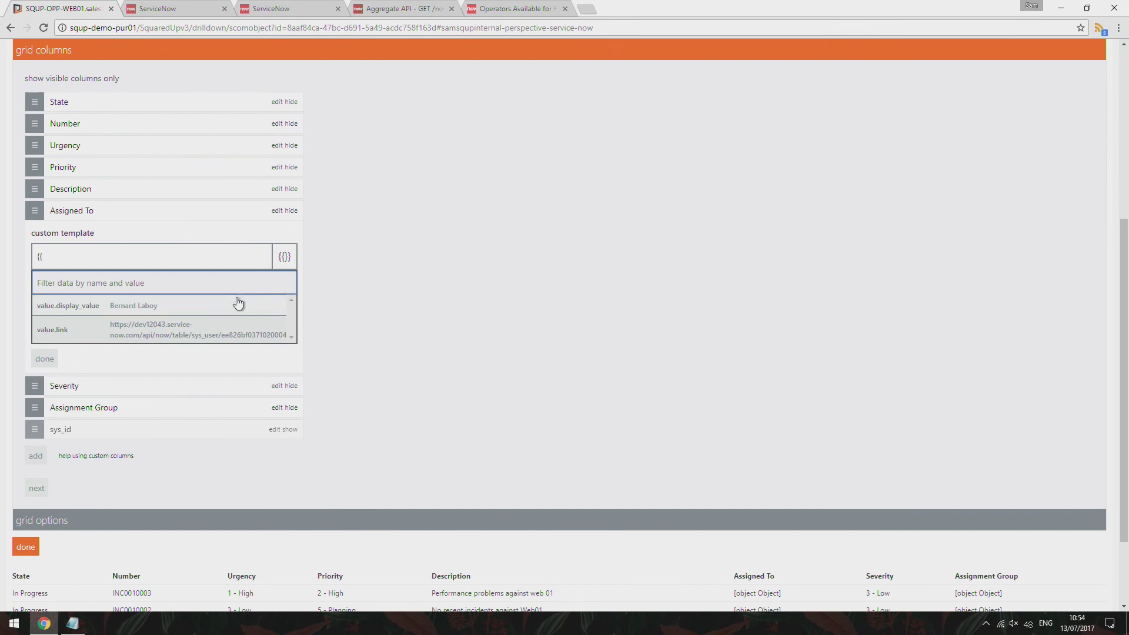
{"action": "left_click", "coordinate": [200, 307]}
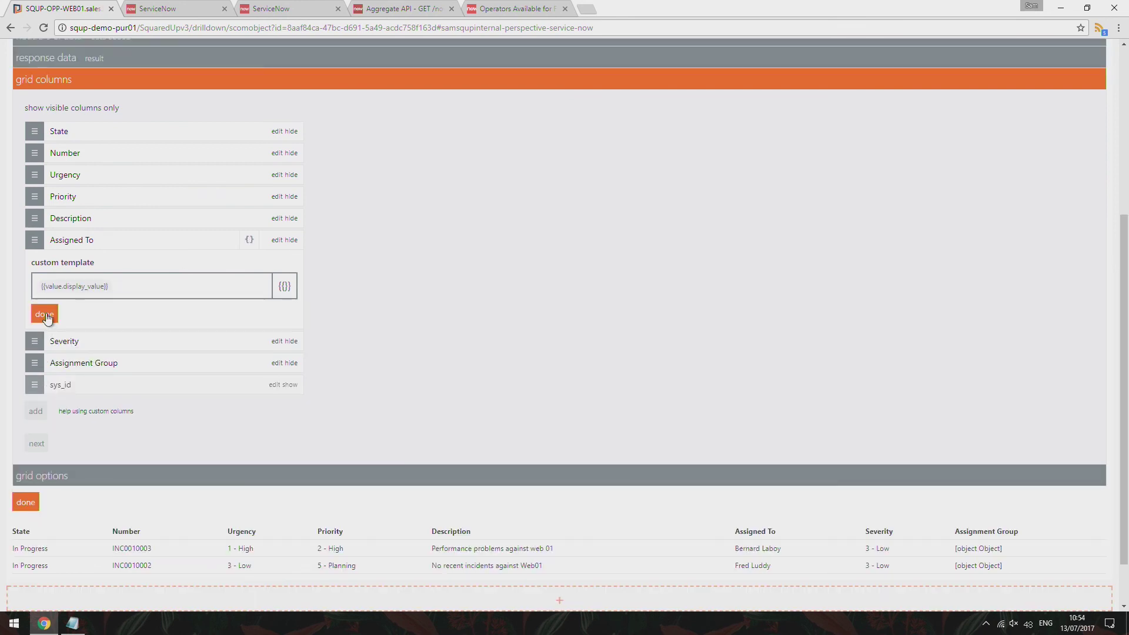
{"action": "left_click", "coordinate": [45, 315]}
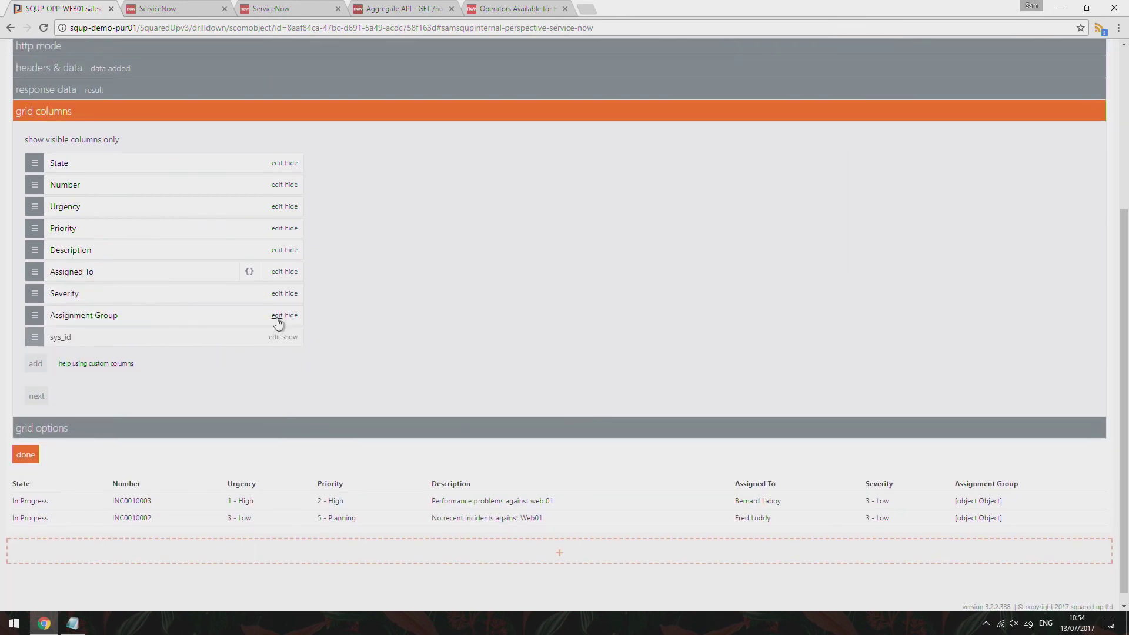
Set the Assignment Group column template to {{value.display_value}} so it shows group names like Network
{"action": "left_click", "coordinate": [277, 316]}
{"action": "left_click", "coordinate": [286, 332]}
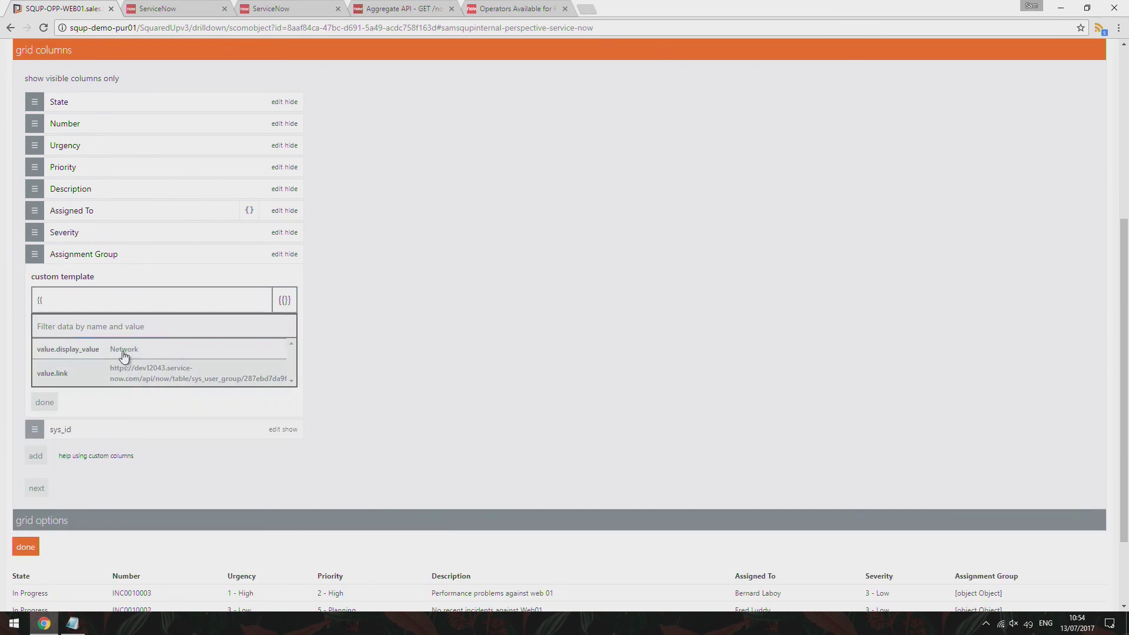
{"action": "left_click", "coordinate": [48, 348]}
{"action": "left_click", "coordinate": [45, 357]}
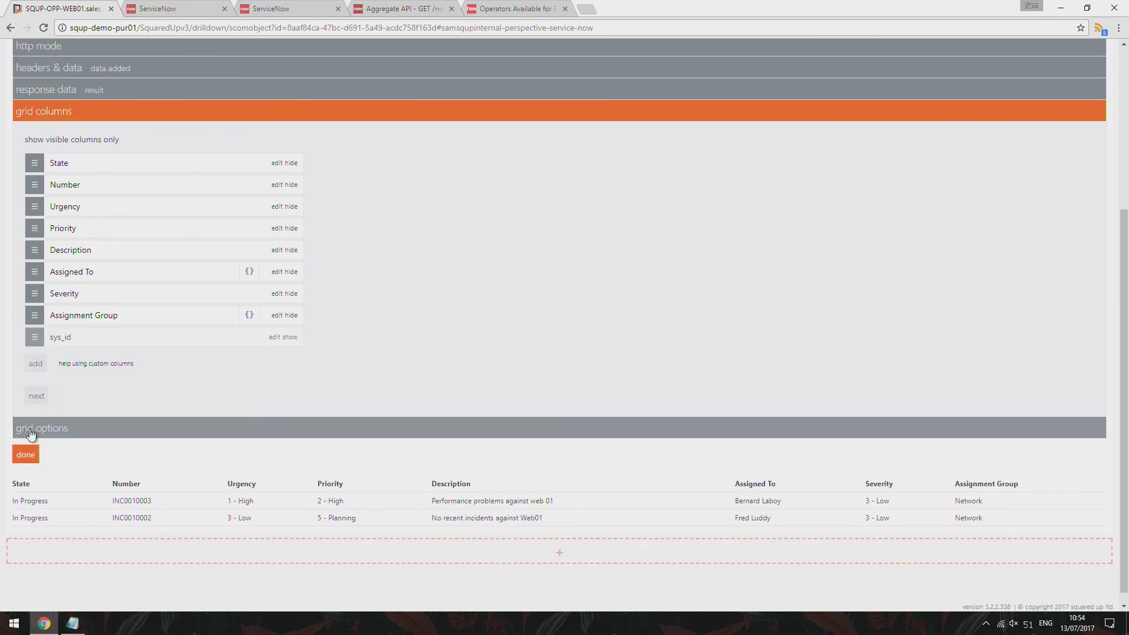
{"action": "left_click", "coordinate": [36, 396]}
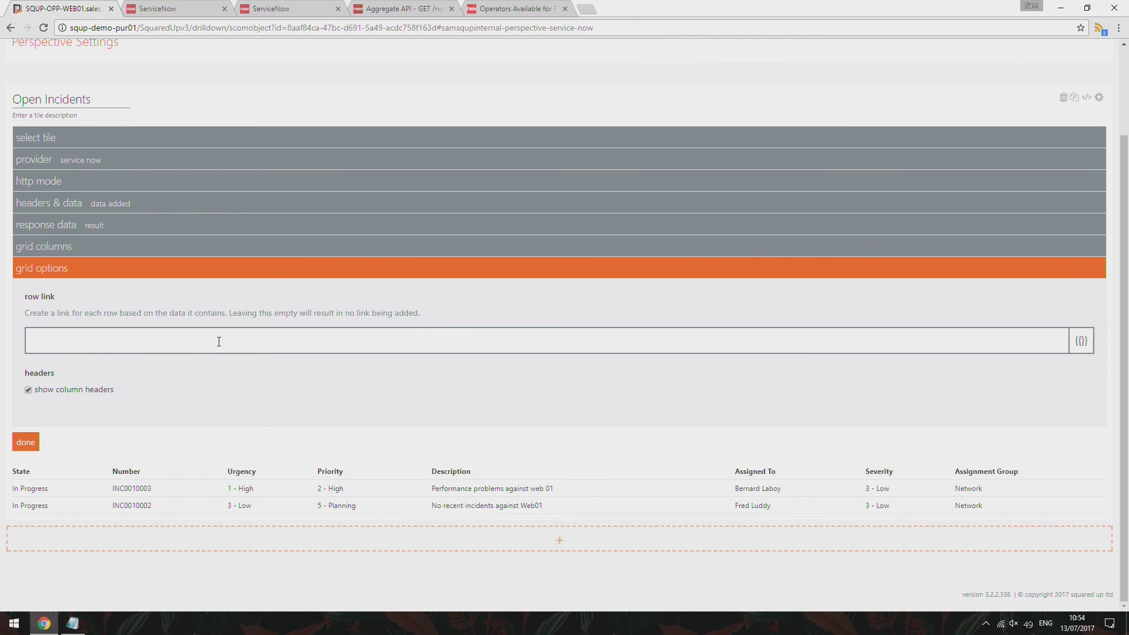
Add a new alerts tile filtered to closed alerts and title it 'Recent Alerts'
{"action": "left_click", "coordinate": [25, 442]}
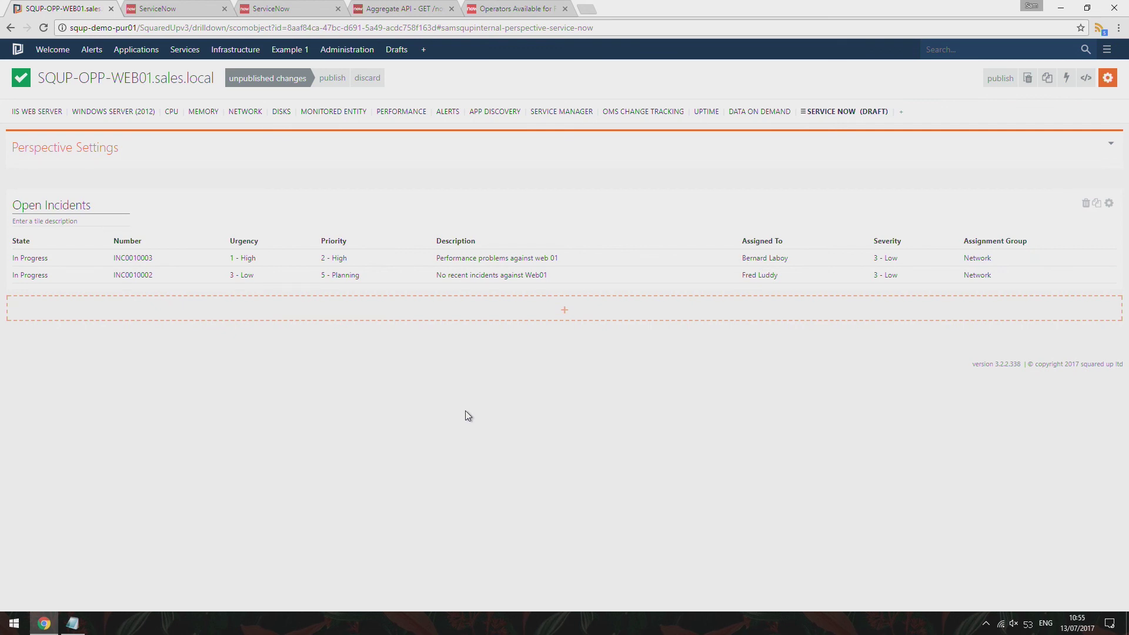
{"action": "left_click", "coordinate": [502, 312]}
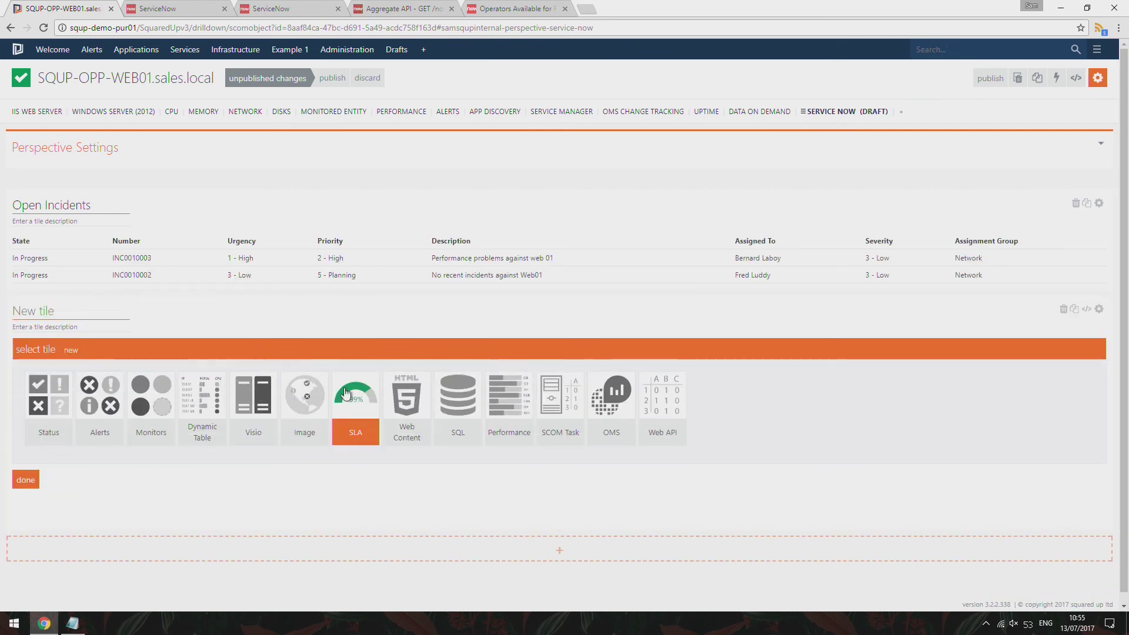
{"action": "left_click", "coordinate": [101, 395]}
{"action": "scroll", "coordinate": [130, 428], "scroll_direction": "down", "scroll_amount": 1}
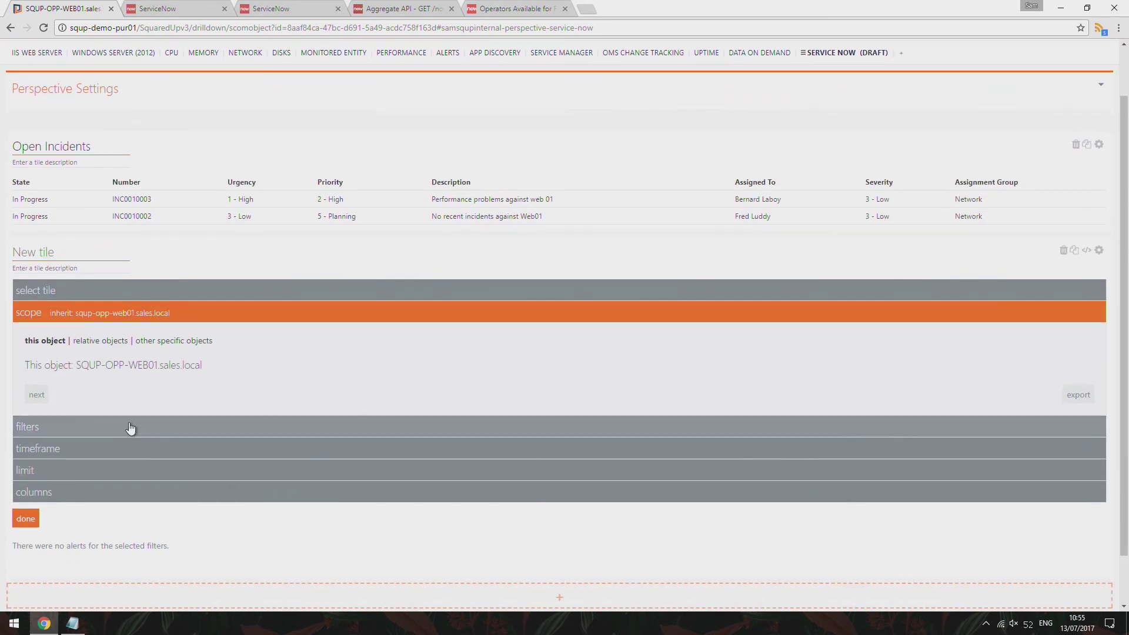
{"action": "left_click", "coordinate": [123, 428]}
{"action": "scroll", "coordinate": [82, 470], "scroll_direction": "down", "scroll_amount": 1}
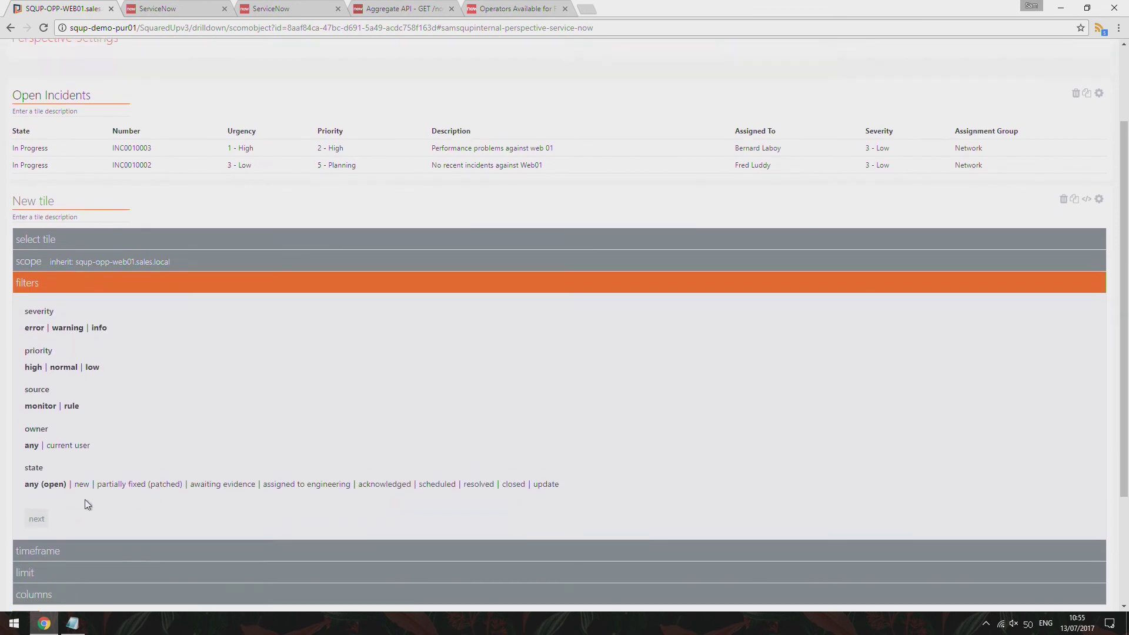
{"action": "left_click", "coordinate": [513, 477]}
{"action": "scroll", "coordinate": [71, 559], "scroll_direction": "down", "scroll_amount": 3}
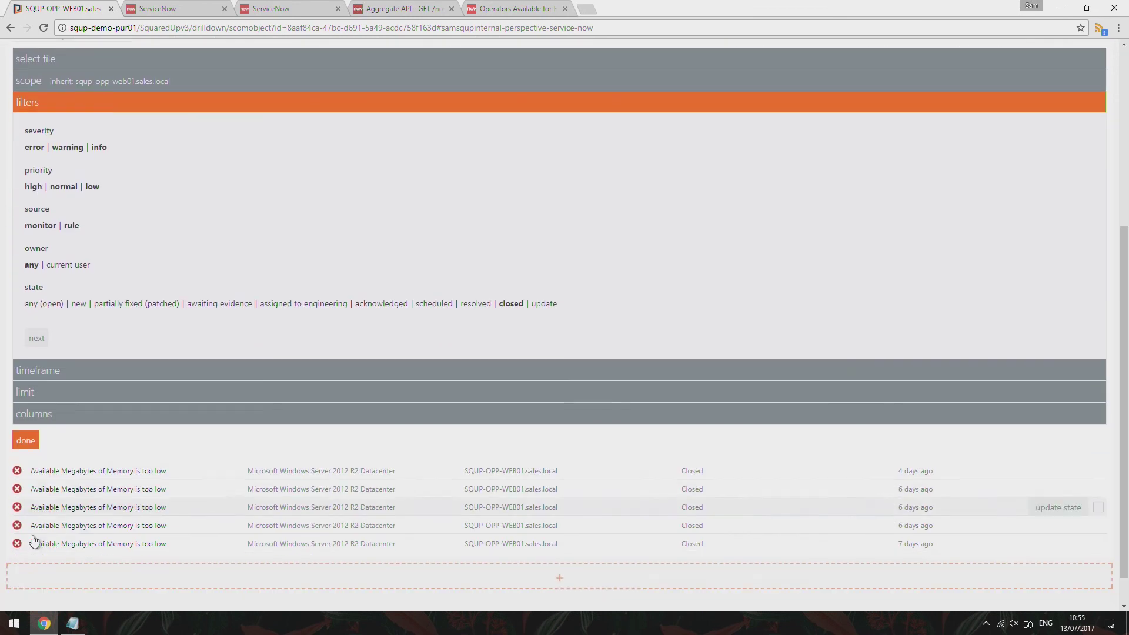
{"action": "left_click", "coordinate": [29, 441]}
{"action": "left_click", "coordinate": [65, 307]}
{"action": "type", "text": "Recent Alerts"}
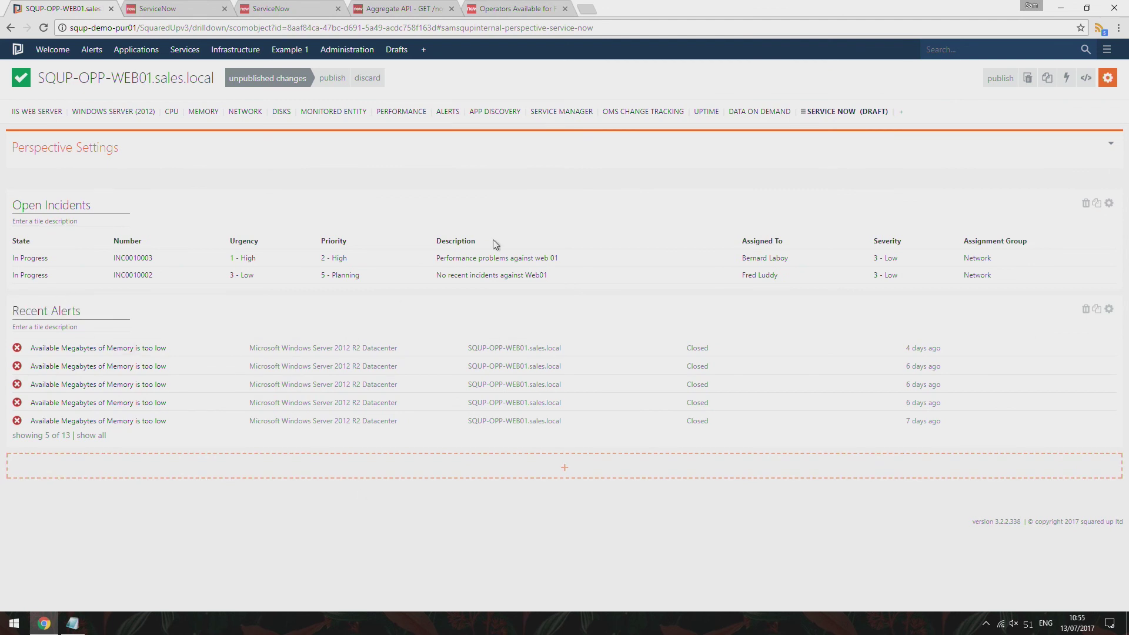
Leave edit mode and view the SERVICE NOW (DRAFT) perspective on server SQUP-OPP-WEB02.sales.local
{"action": "left_click", "coordinate": [1108, 78]}
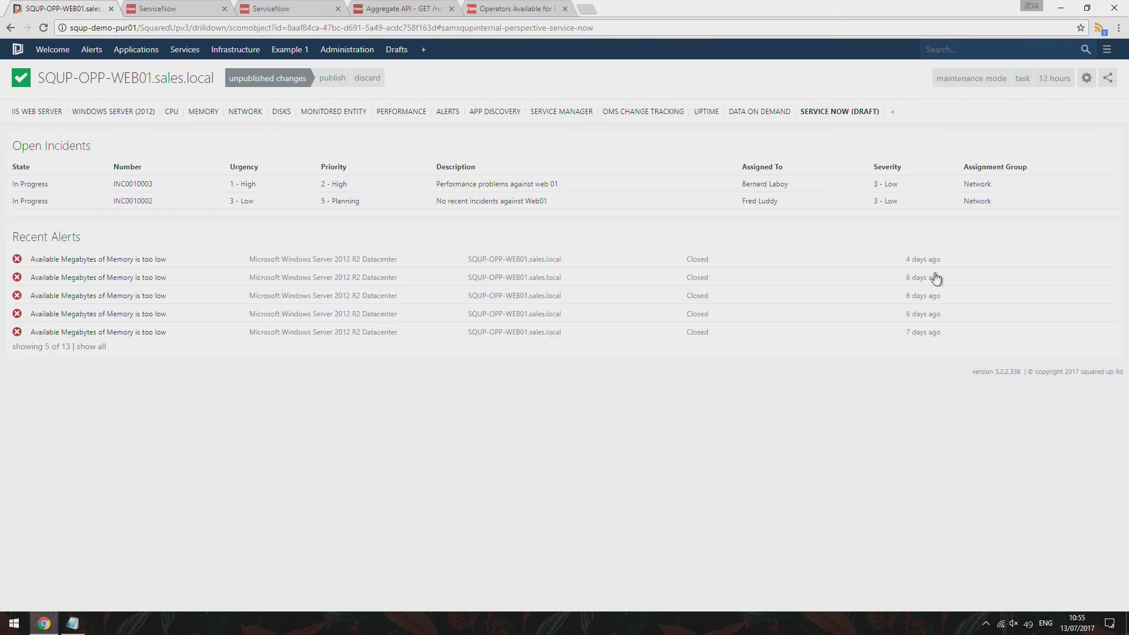
{"action": "left_click", "coordinate": [933, 52]}
{"action": "type", "text": "web02"}
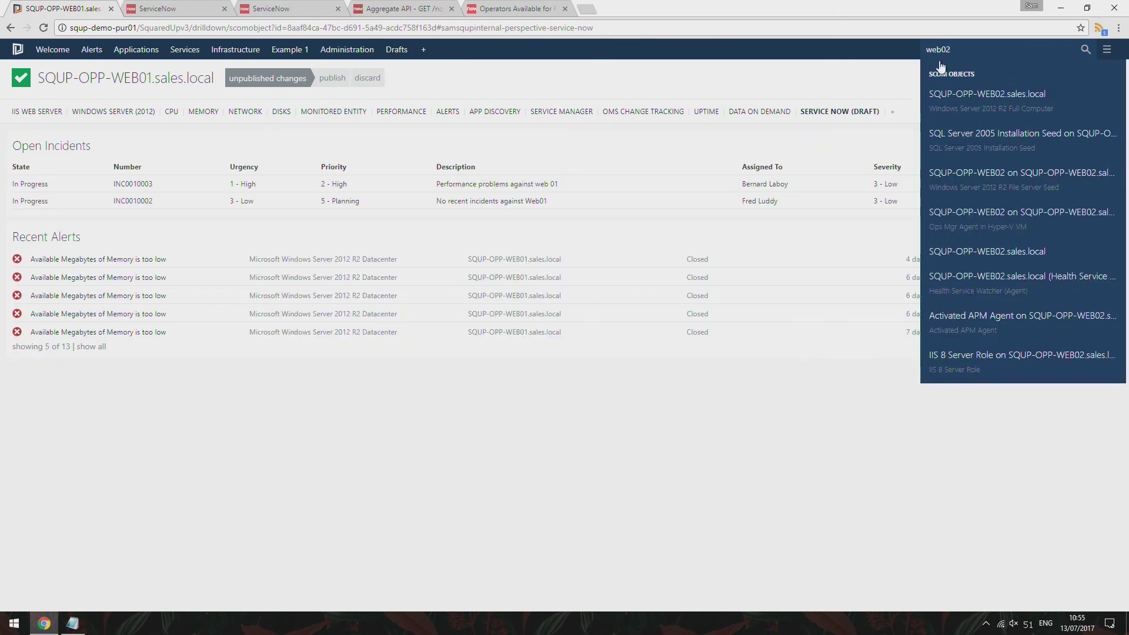
{"action": "left_click", "coordinate": [958, 103]}
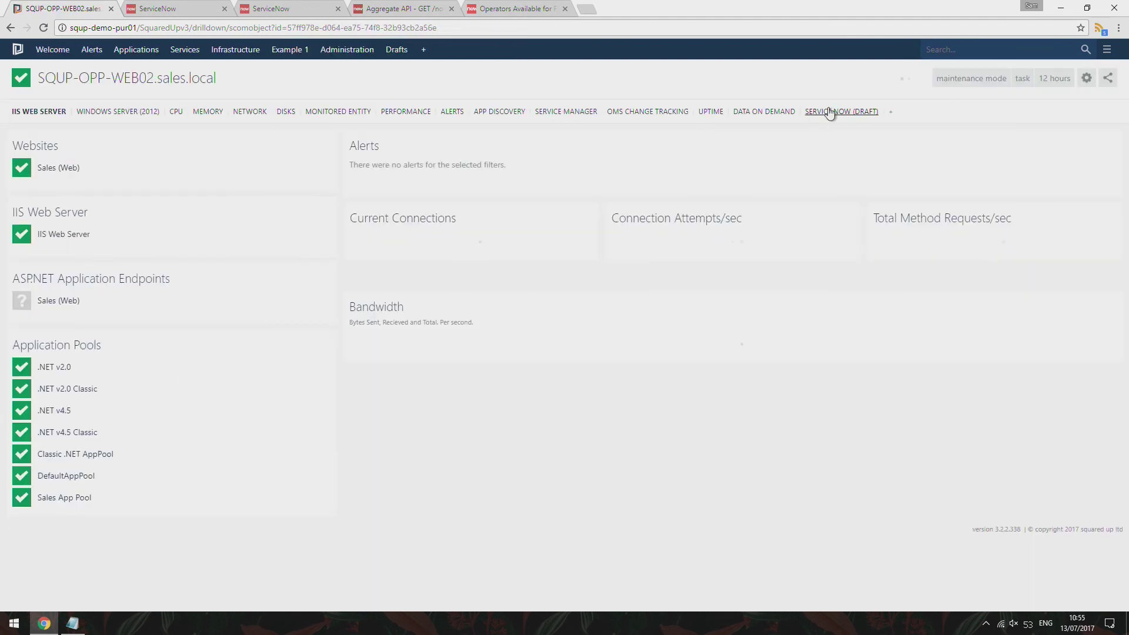
{"action": "left_click", "coordinate": [830, 112]}
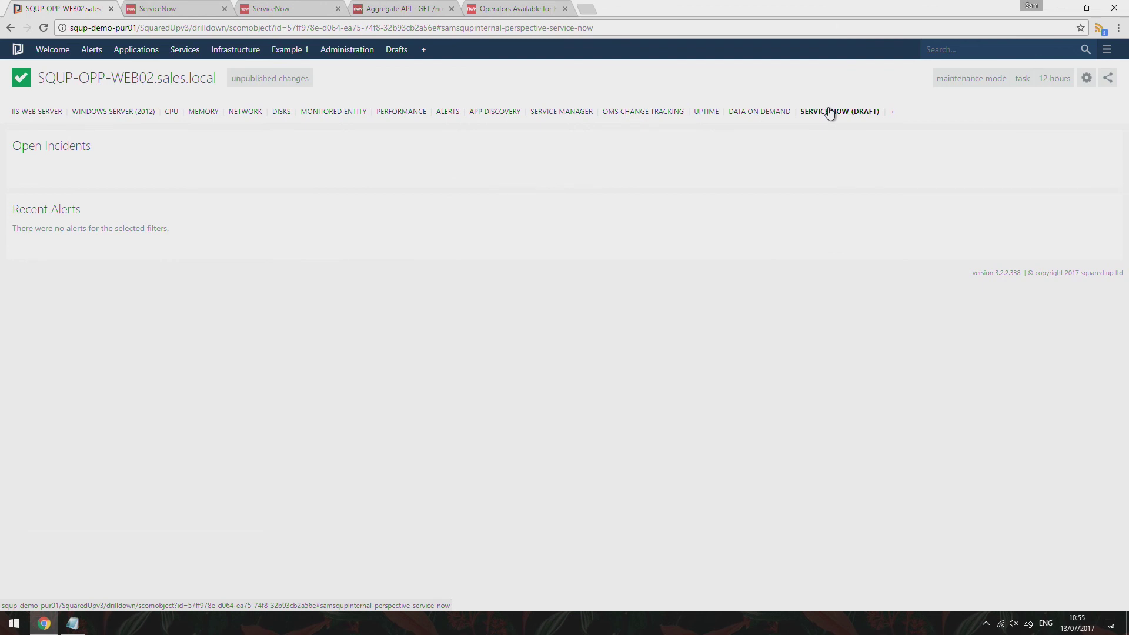